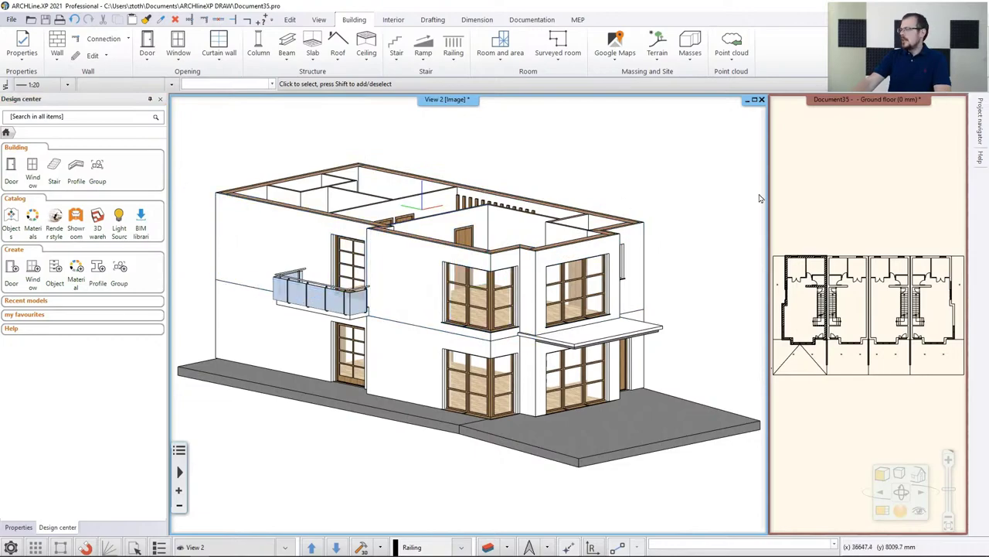
Swap the floor plan into the main window and frame the left unit
{"action": "left_click", "coordinate": [833, 196]}
{"action": "left_click", "coordinate": [882, 510]}
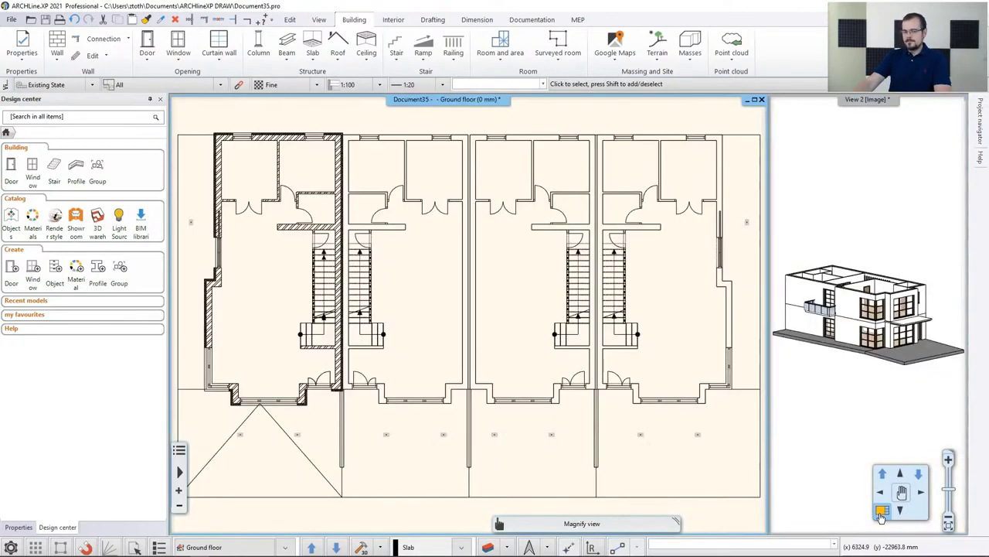
{"action": "scroll", "coordinate": [312, 239], "scroll_direction": "up", "scroll_amount": 4}
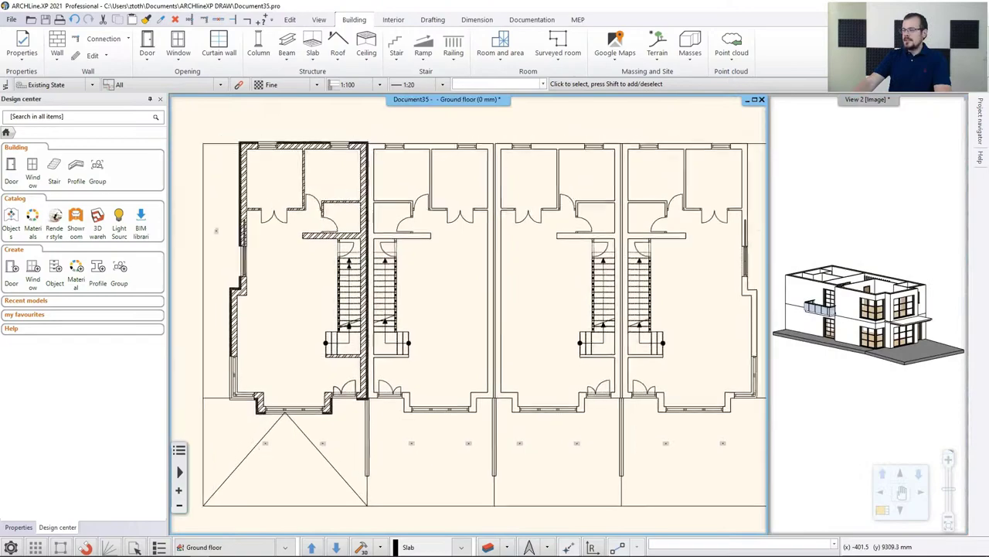
{"action": "middle_click_drag", "start_coordinate": [342, 268], "coordinate": [339, 261]}
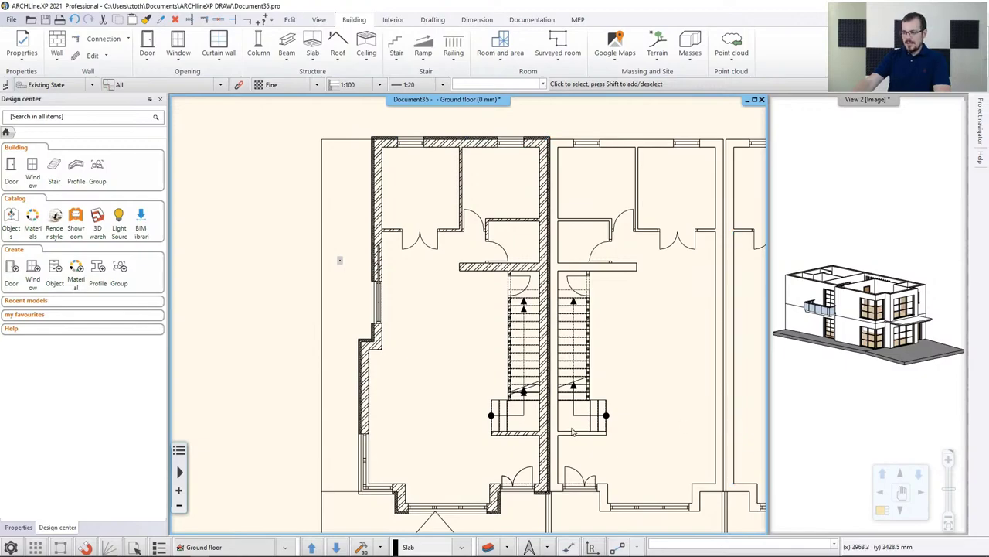
Step up to the 2. floor and back to the 1. floor, then select its slab
{"action": "left_click", "coordinate": [312, 547]}
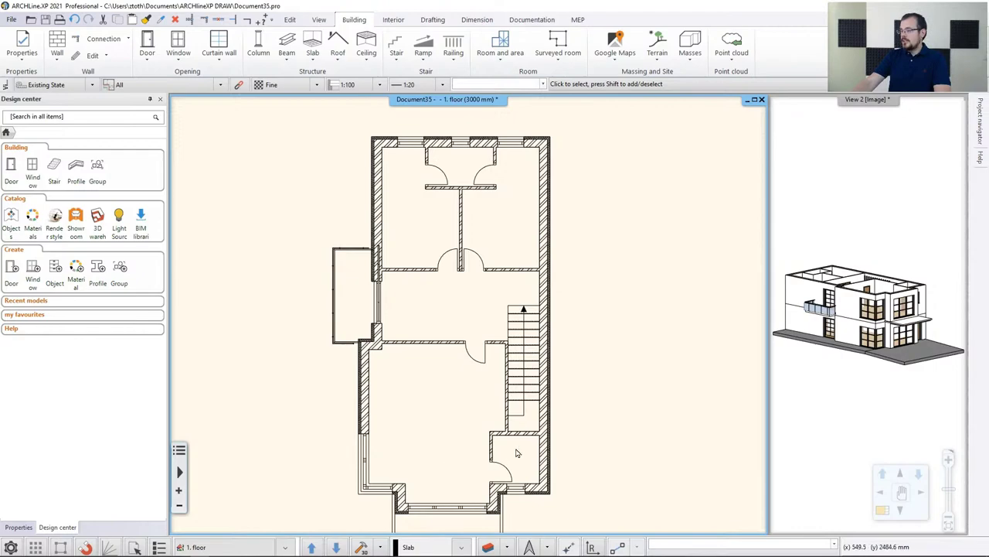
{"action": "left_click", "coordinate": [312, 547]}
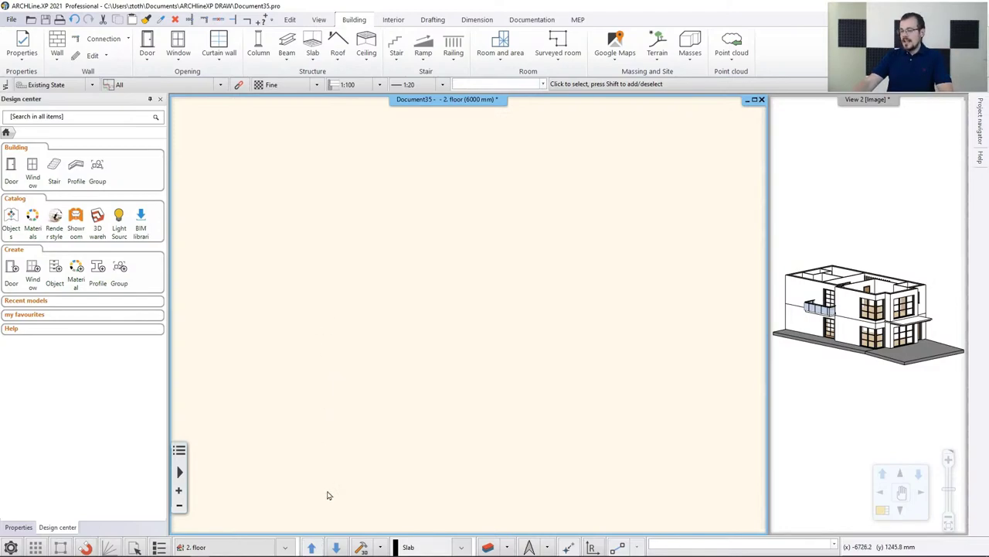
{"action": "left_click", "coordinate": [337, 547]}
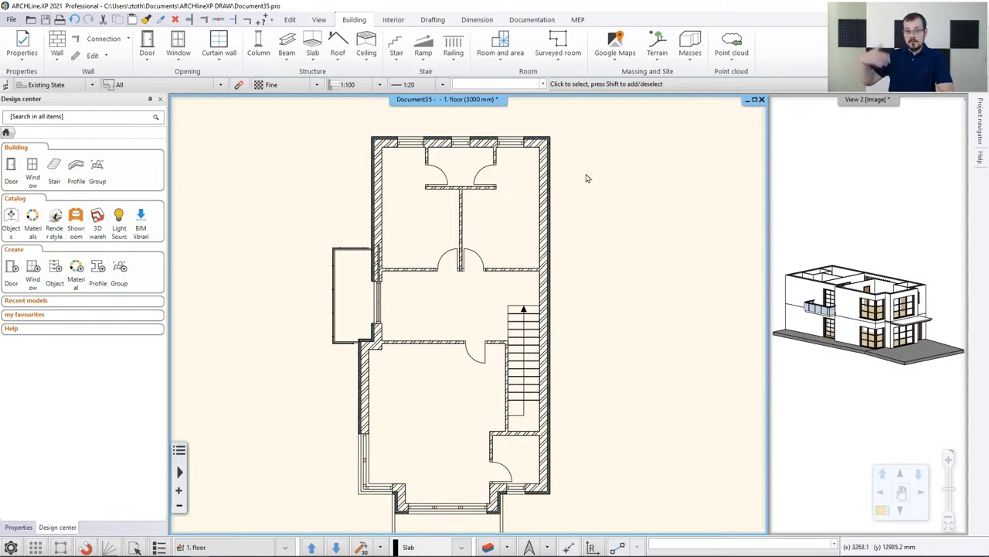
{"action": "left_click", "coordinate": [377, 213]}
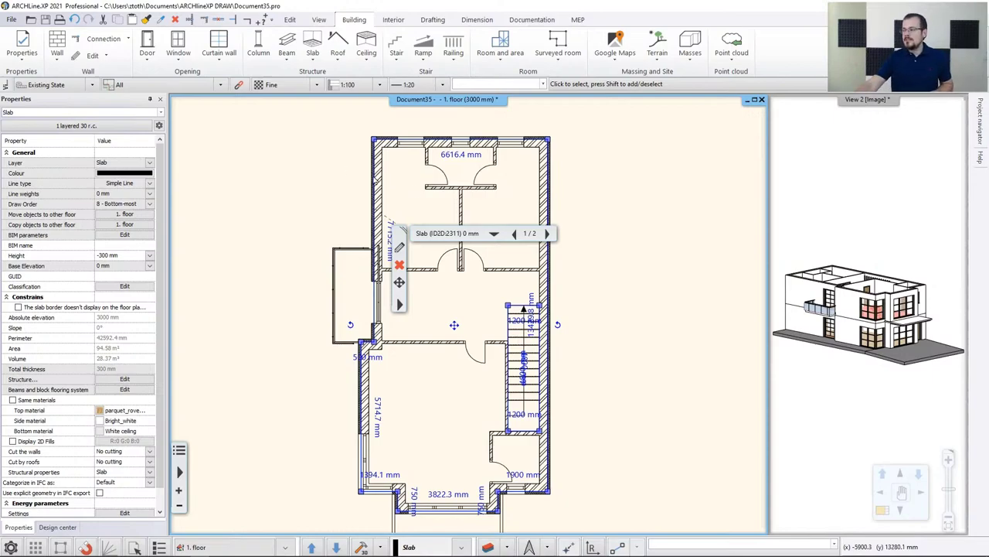
{"action": "scroll", "coordinate": [471, 232], "scroll_direction": "up", "scroll_amount": 3}
{"action": "left_click", "coordinate": [804, 289]}
{"action": "scroll", "coordinate": [803, 289], "scroll_direction": "up", "scroll_amount": 5}
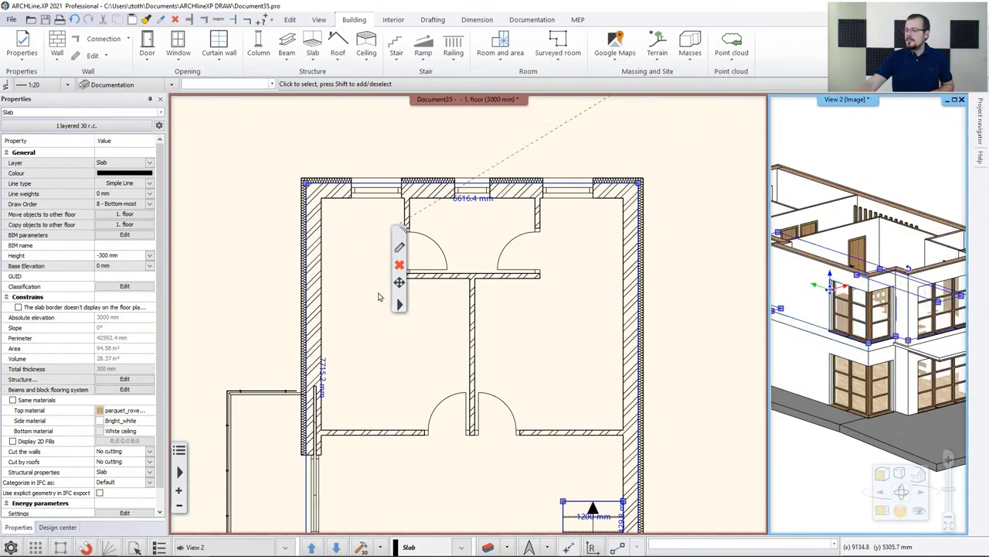
{"action": "left_click", "coordinate": [302, 308]}
{"action": "left_click", "coordinate": [302, 307]}
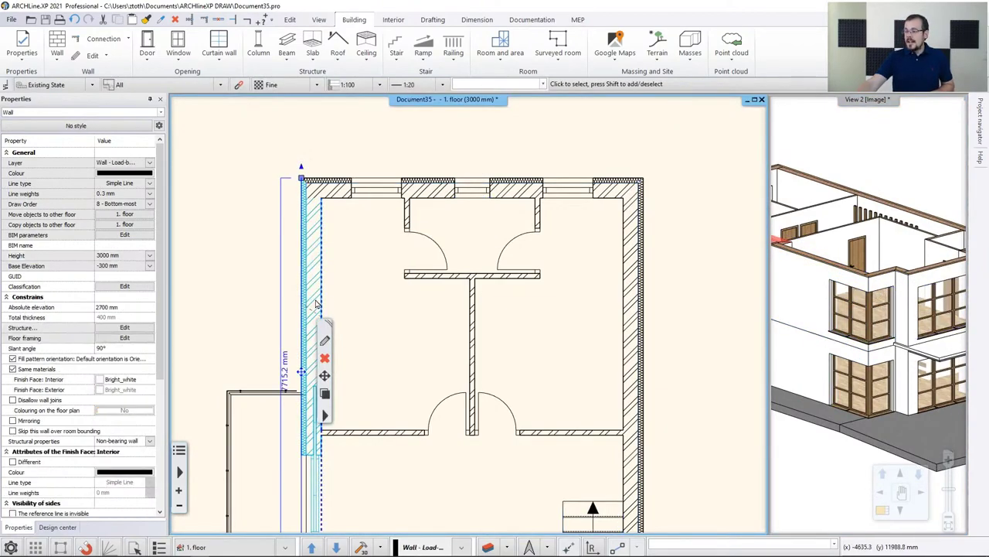
{"action": "scroll", "coordinate": [330, 299], "scroll_direction": "down", "scroll_amount": 2}
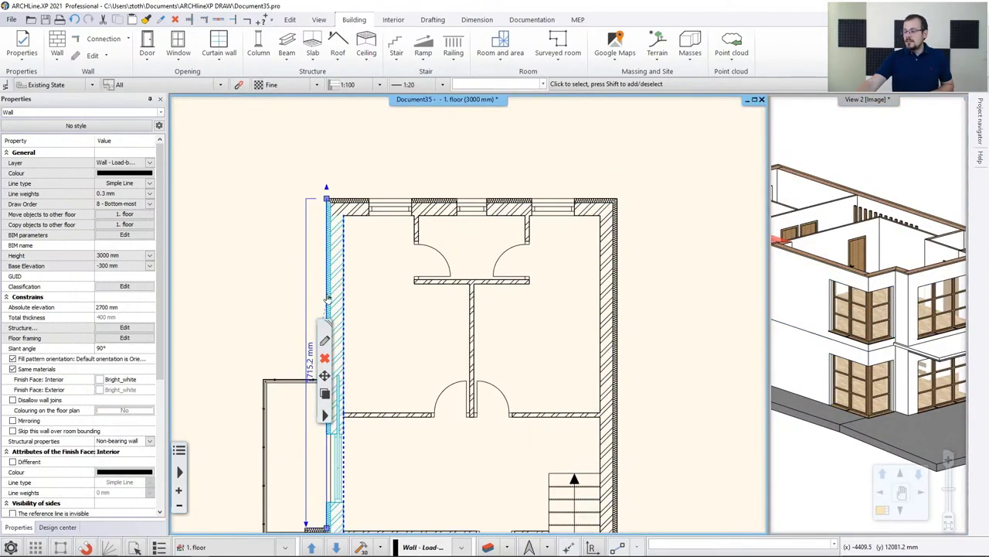
{"action": "left_click", "coordinate": [331, 254]}
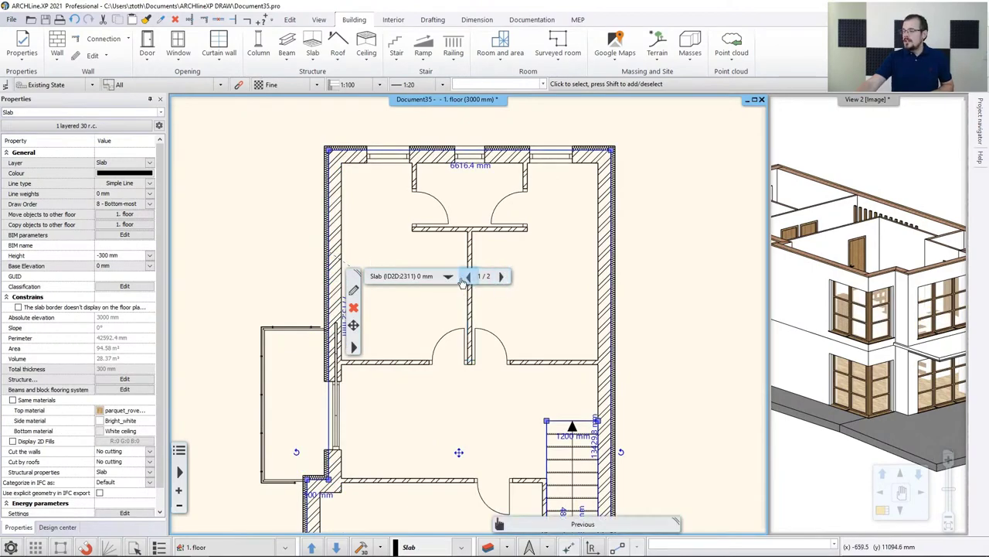
{"action": "left_click", "coordinate": [502, 277]}
{"action": "left_click", "coordinate": [501, 277]}
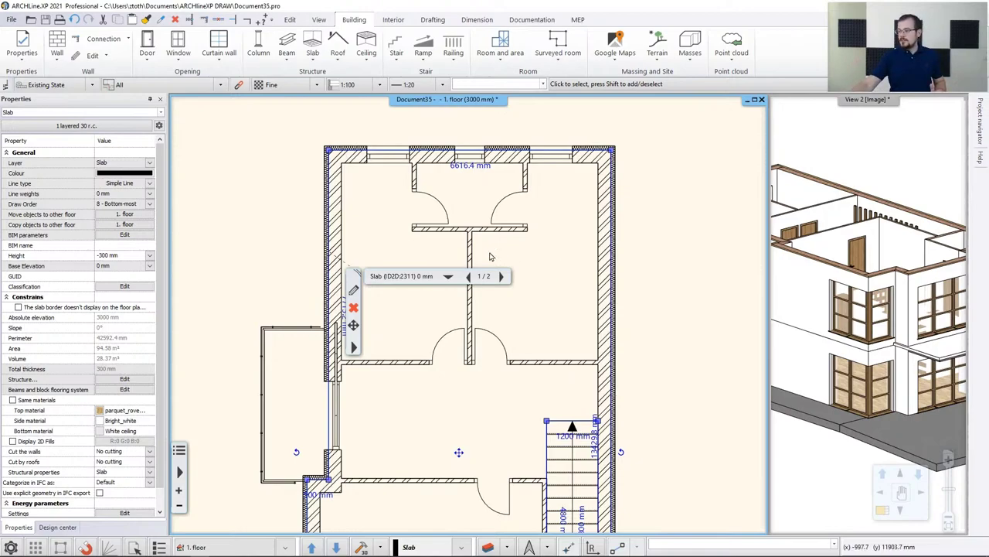
{"action": "left_click", "coordinate": [448, 276]}
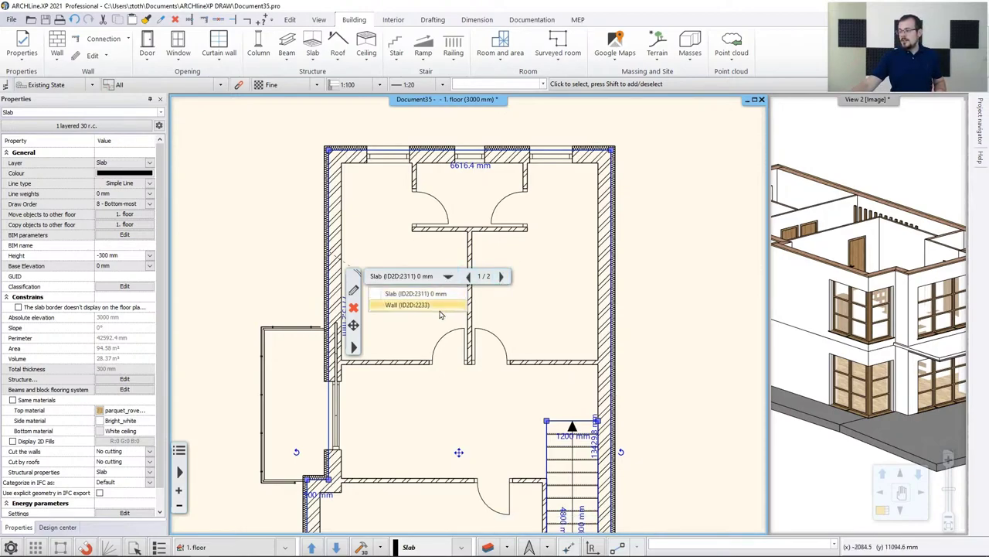
{"action": "left_click", "coordinate": [433, 296]}
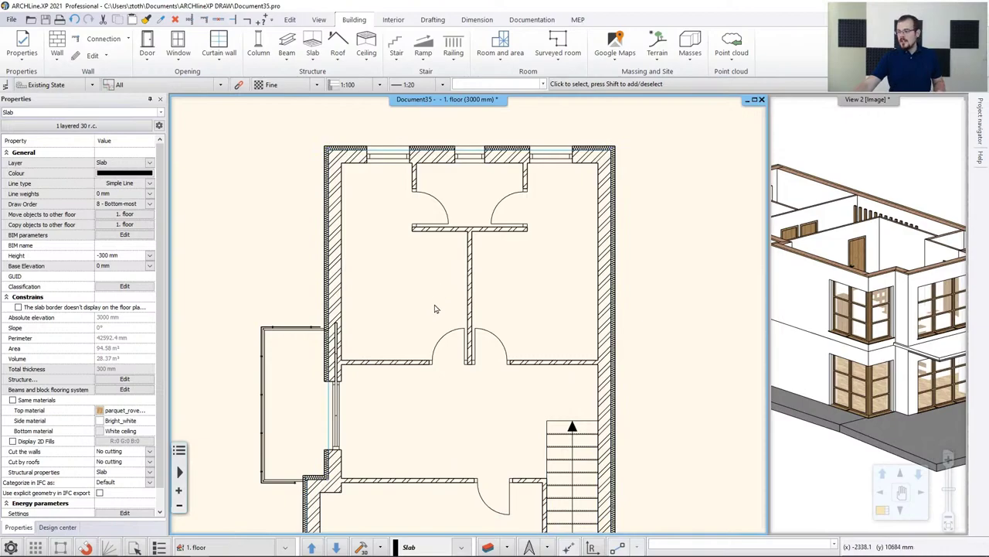
{"action": "scroll", "coordinate": [439, 298], "scroll_direction": "down", "scroll_amount": 2}
{"action": "scroll", "coordinate": [444, 286], "scroll_direction": "down", "scroll_amount": 2}
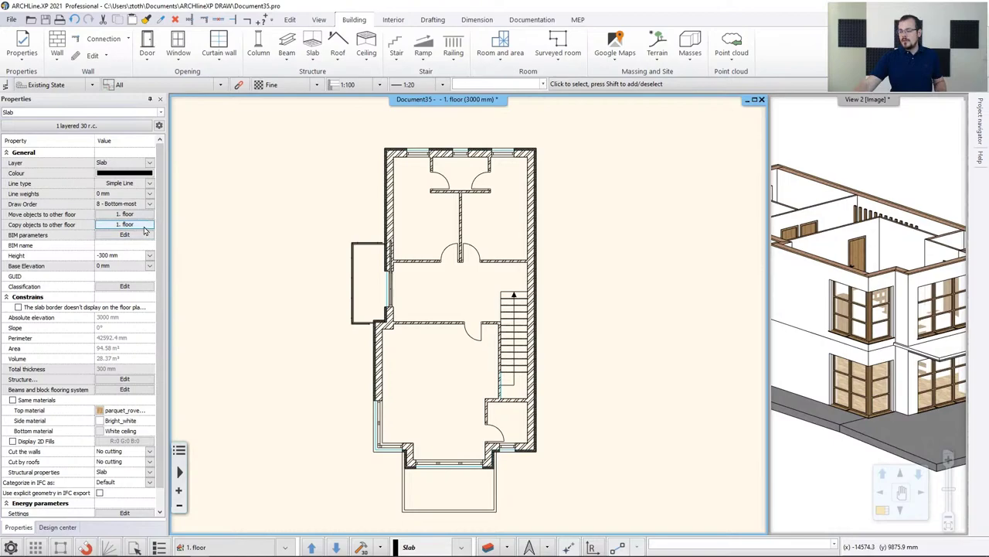
Copy the 1. floor slab to the 2. floor, then select the new roof slab in 3D
{"action": "left_click", "coordinate": [259, 546]}
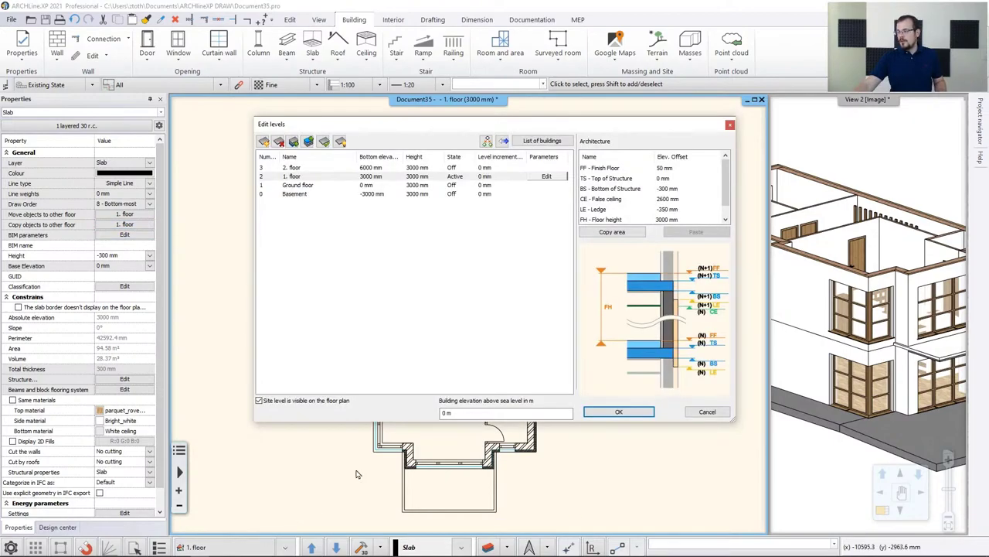
{"action": "left_click", "coordinate": [487, 144]}
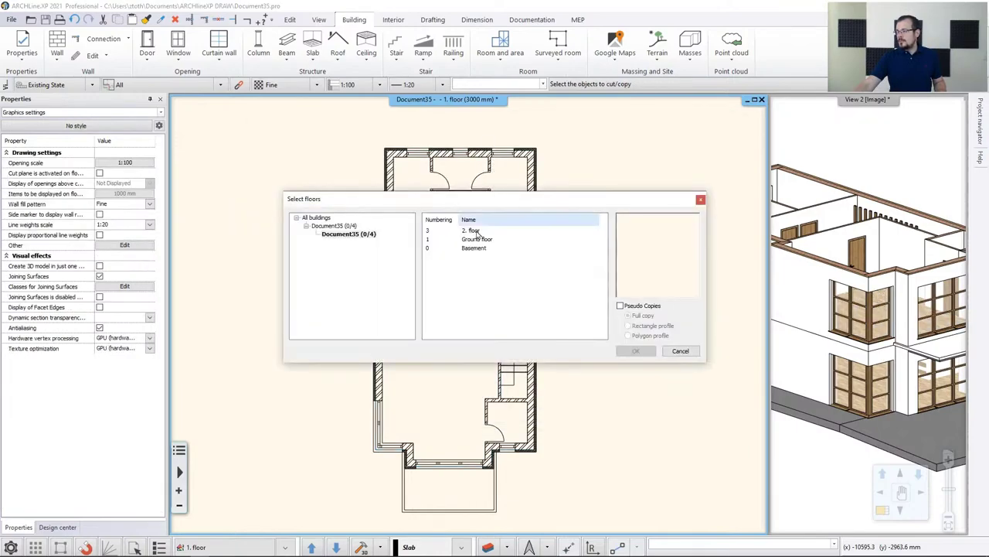
{"action": "left_click", "coordinate": [473, 230]}
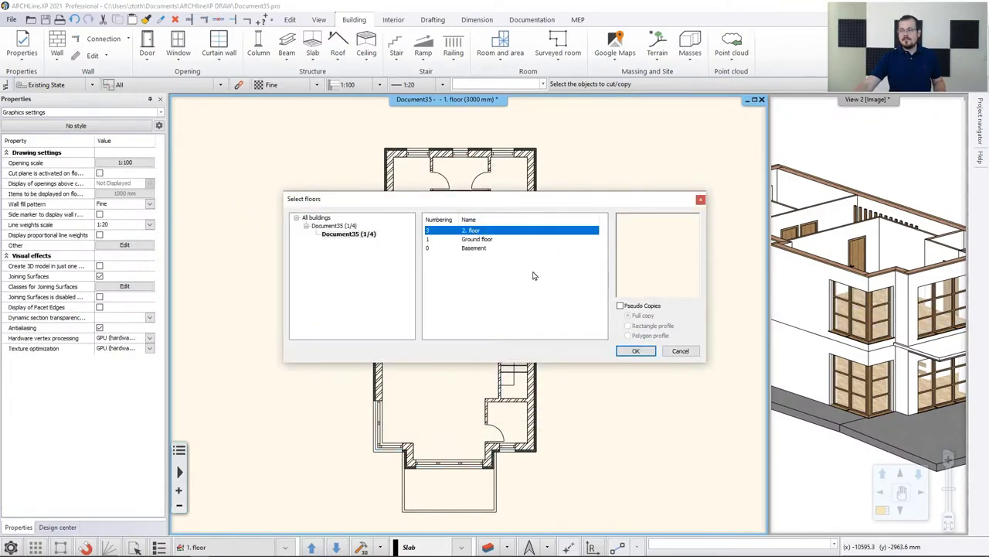
{"action": "left_click", "coordinate": [636, 351]}
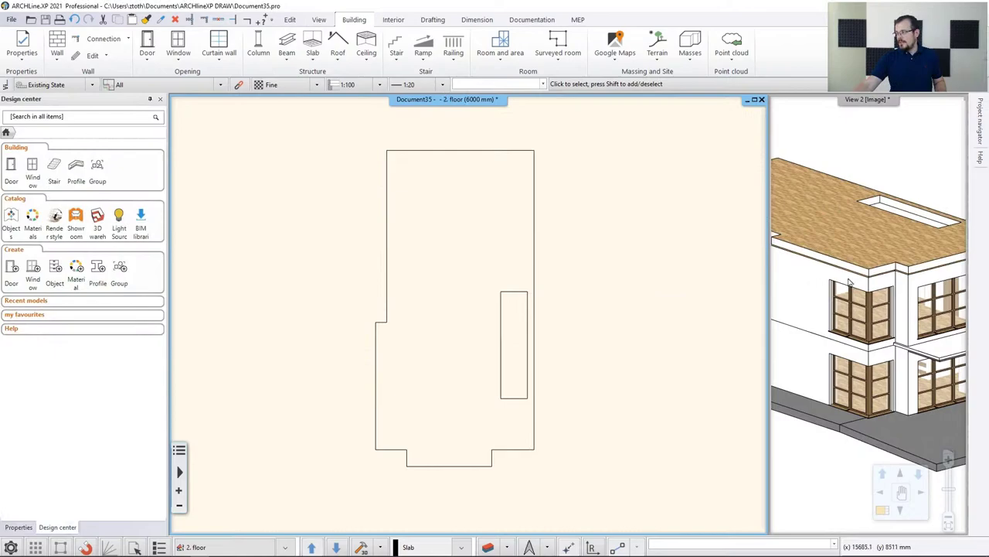
{"action": "left_click_drag", "start_coordinate": [864, 257], "coordinate": [878, 311]}
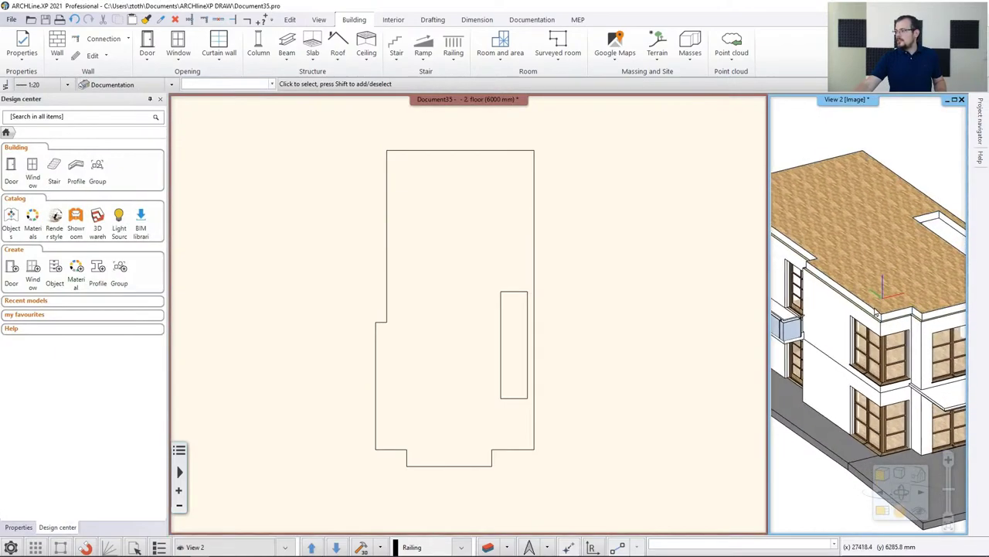
{"action": "scroll", "coordinate": [877, 313], "scroll_direction": "down", "scroll_amount": 3}
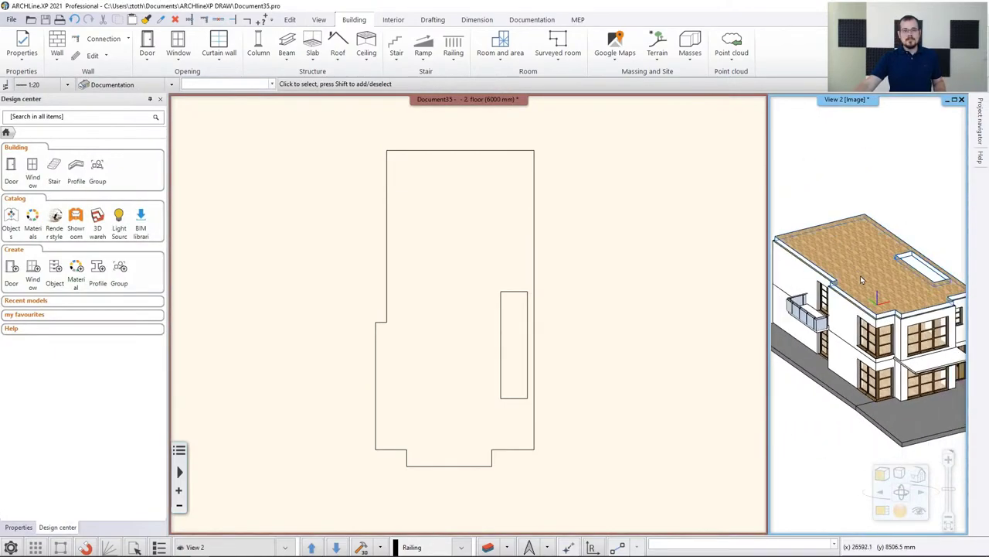
{"action": "left_click", "coordinate": [882, 283]}
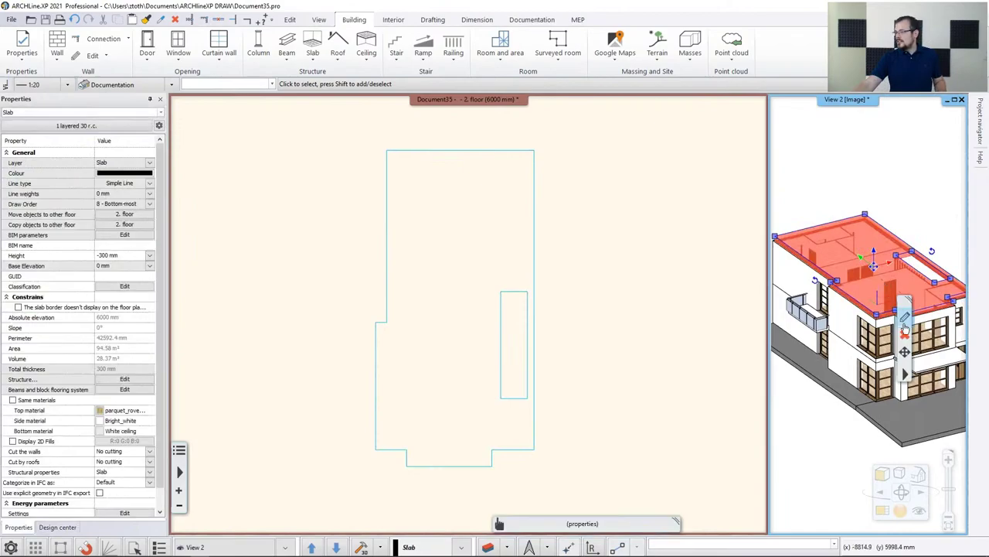
Set the roof slab's top material to Bright_white in Slab properties
{"action": "left_click", "coordinate": [906, 322]}
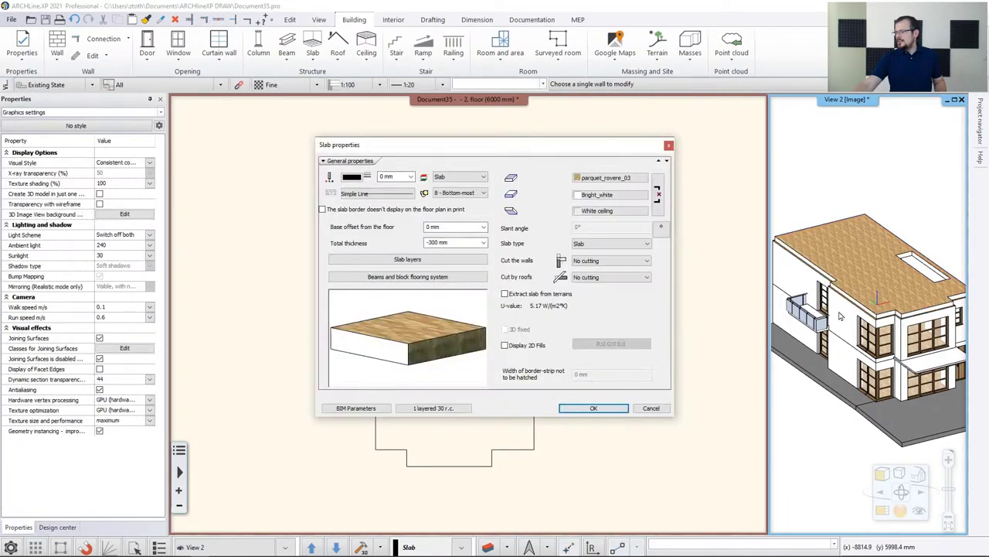
{"action": "left_click", "coordinate": [599, 179]}
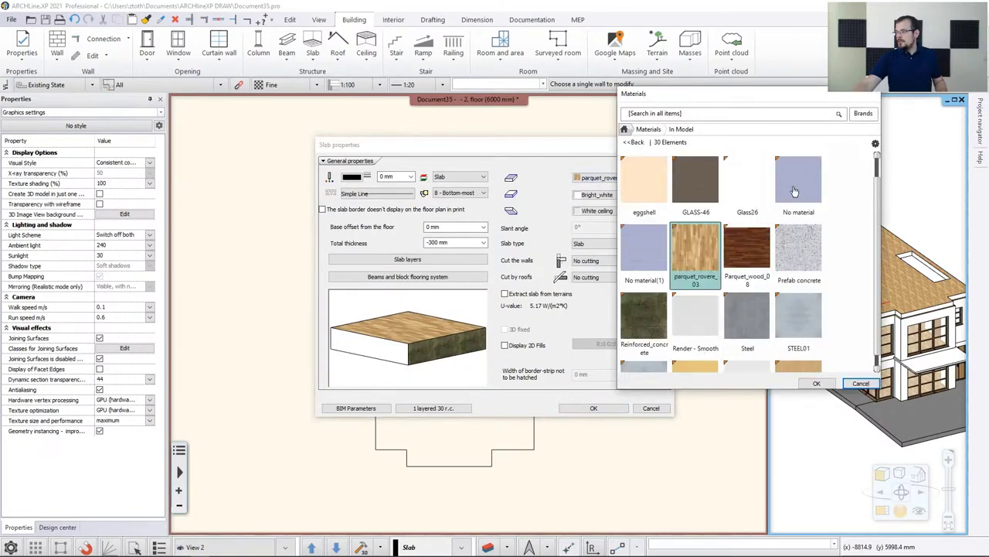
{"action": "scroll", "coordinate": [823, 315], "scroll_direction": "down", "scroll_amount": 5}
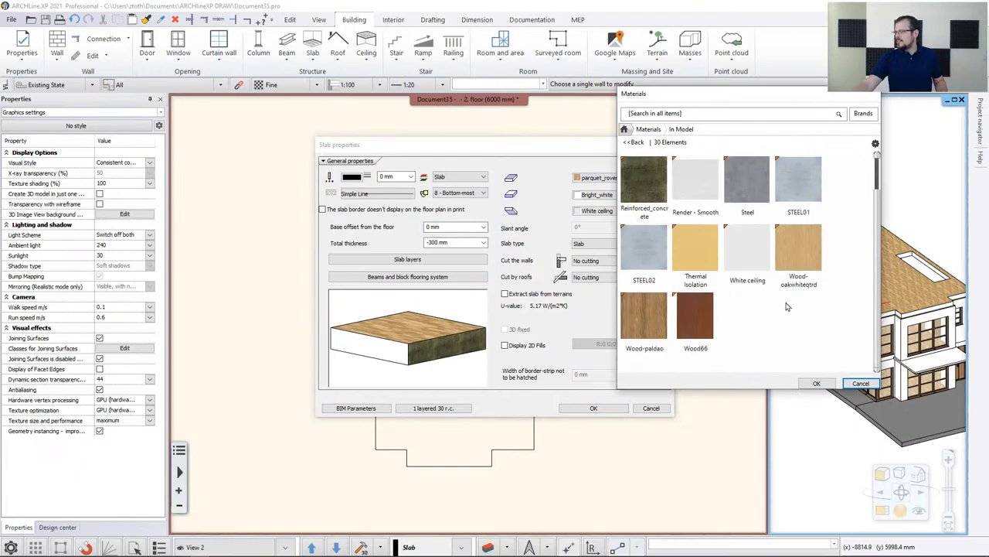
{"action": "scroll", "coordinate": [773, 301], "scroll_direction": "up", "scroll_amount": 6}
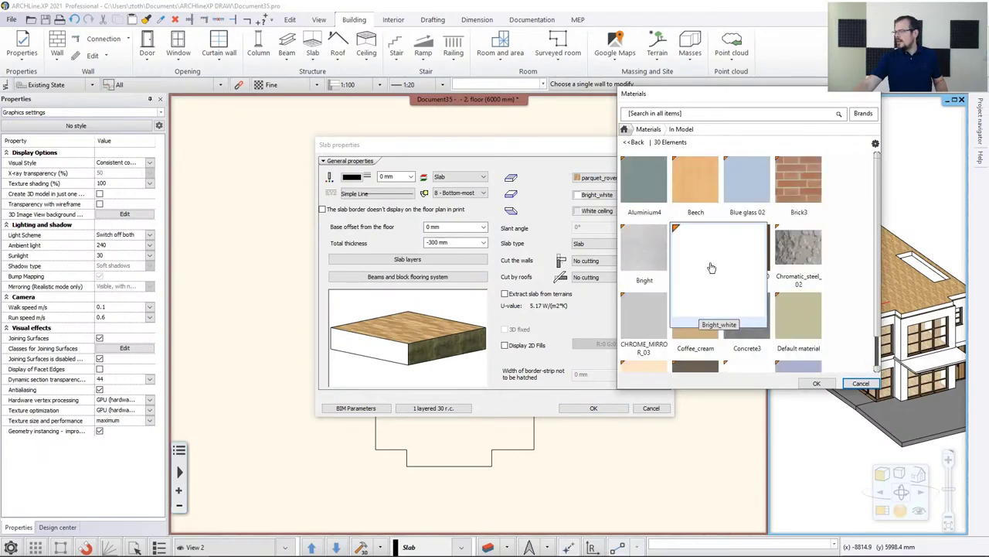
{"action": "left_click", "coordinate": [705, 263]}
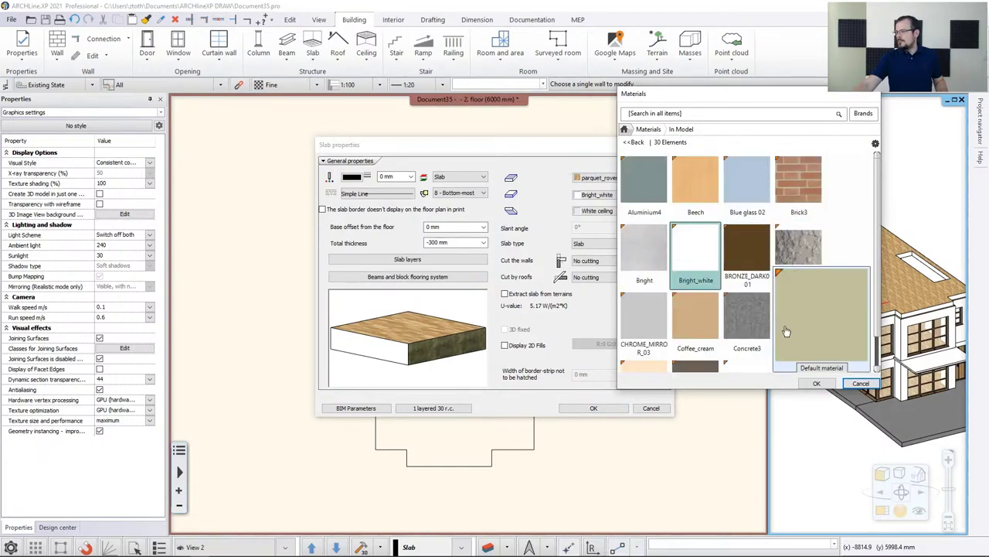
{"action": "left_click", "coordinate": [816, 384]}
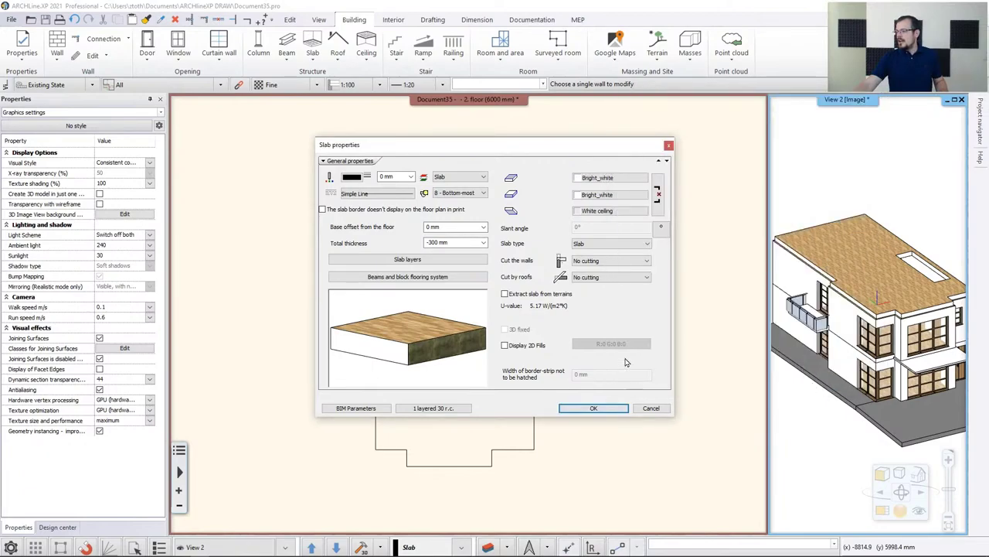
{"action": "left_click", "coordinate": [594, 408]}
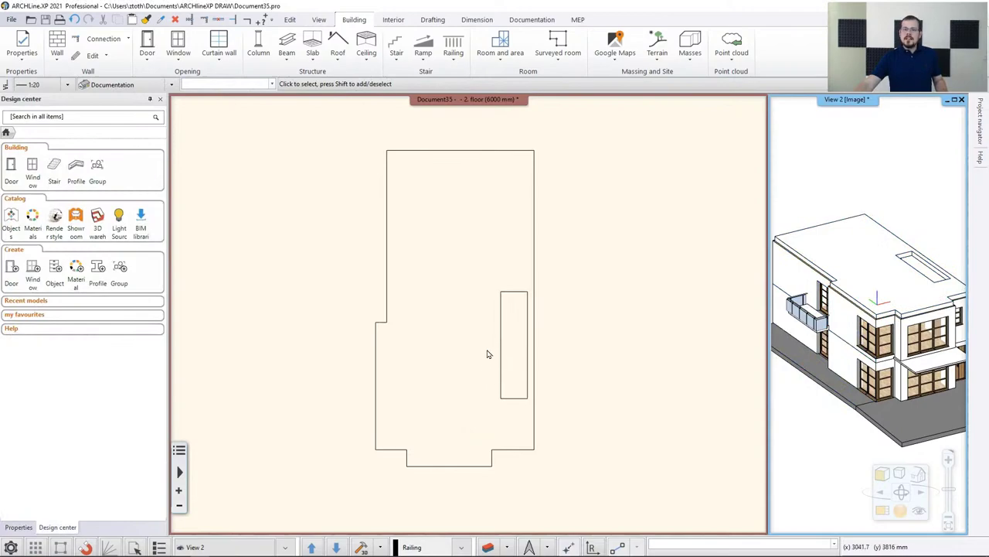
Delete the hole from the 2. floor slab, then zoom the 3D view onto the roof edge
{"action": "left_click", "coordinate": [516, 297]}
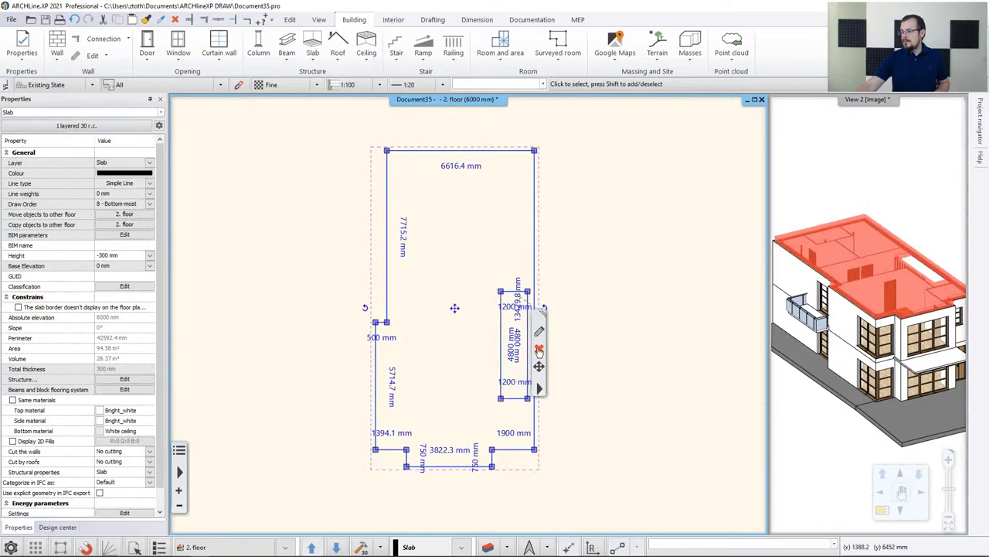
{"action": "left_click", "coordinate": [540, 394]}
{"action": "right_click", "coordinate": [541, 394]}
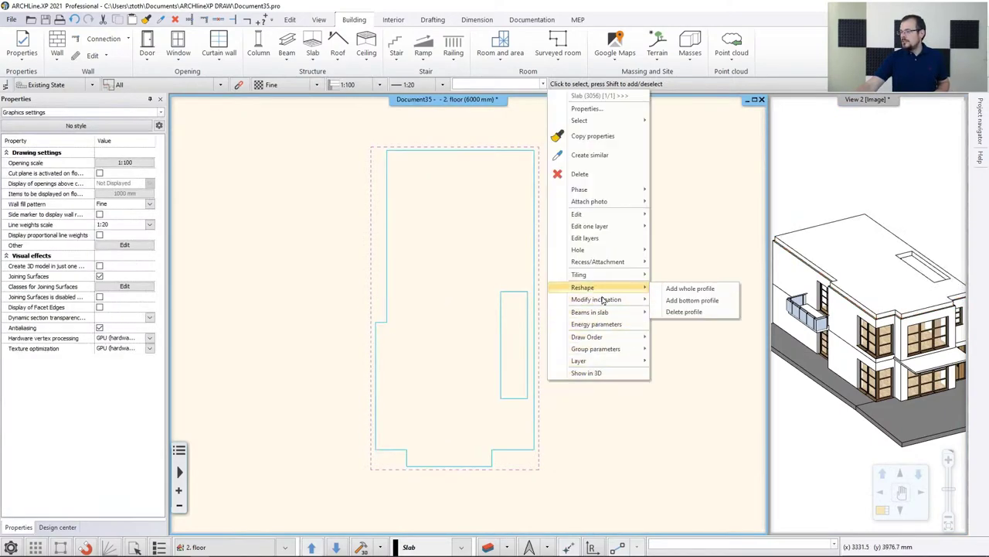
{"action": "mouse_move", "coordinate": [584, 249]}
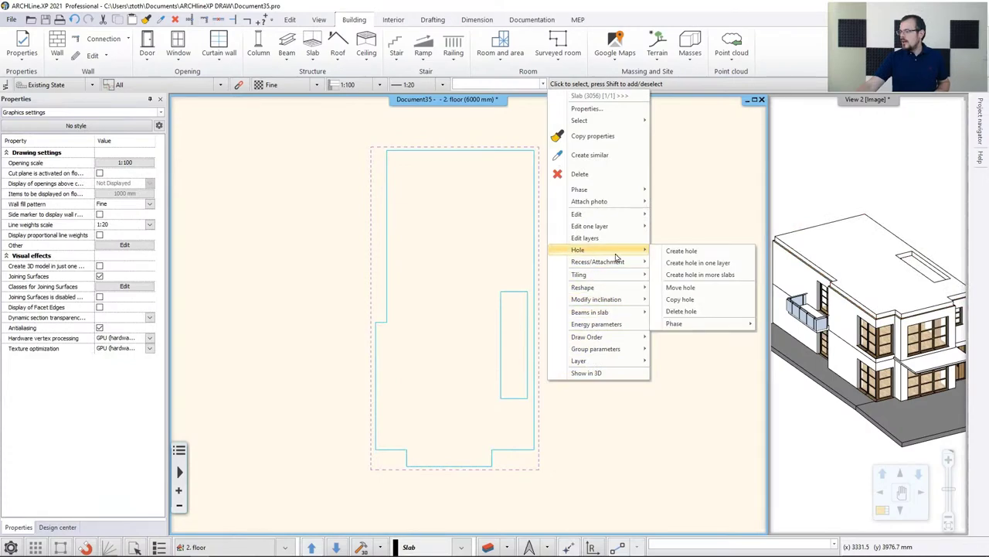
{"action": "left_click", "coordinate": [690, 313]}
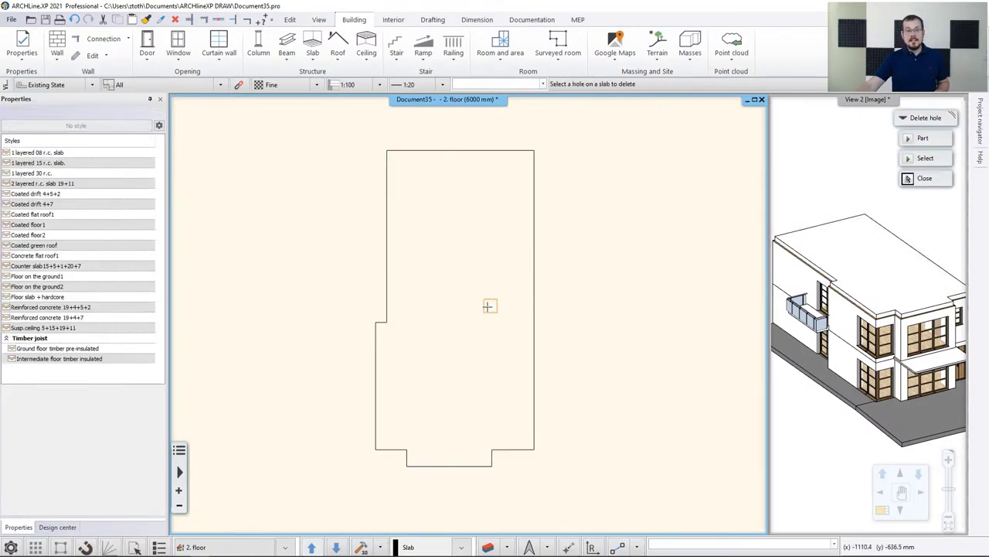
{"action": "left_click", "coordinate": [487, 309]}
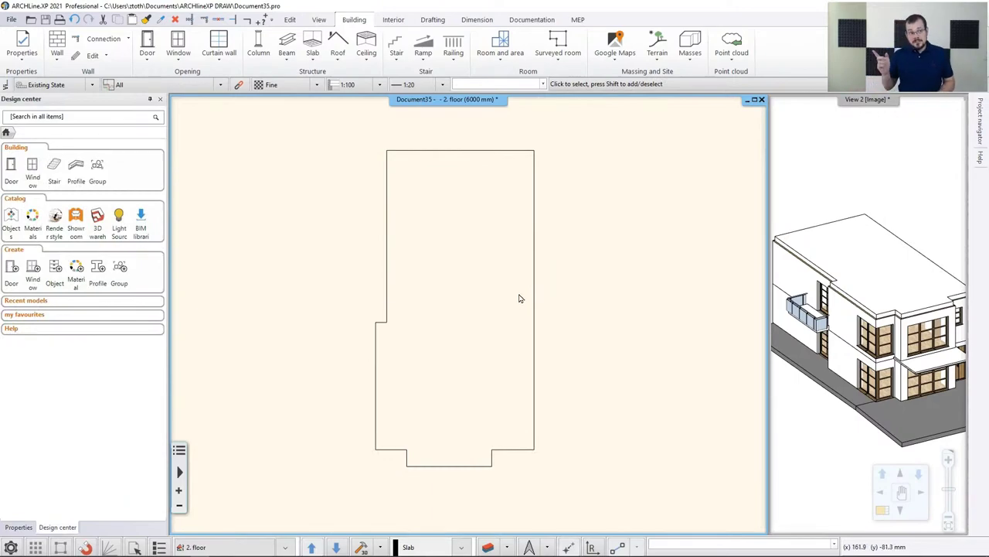
{"action": "left_click", "coordinate": [865, 193]}
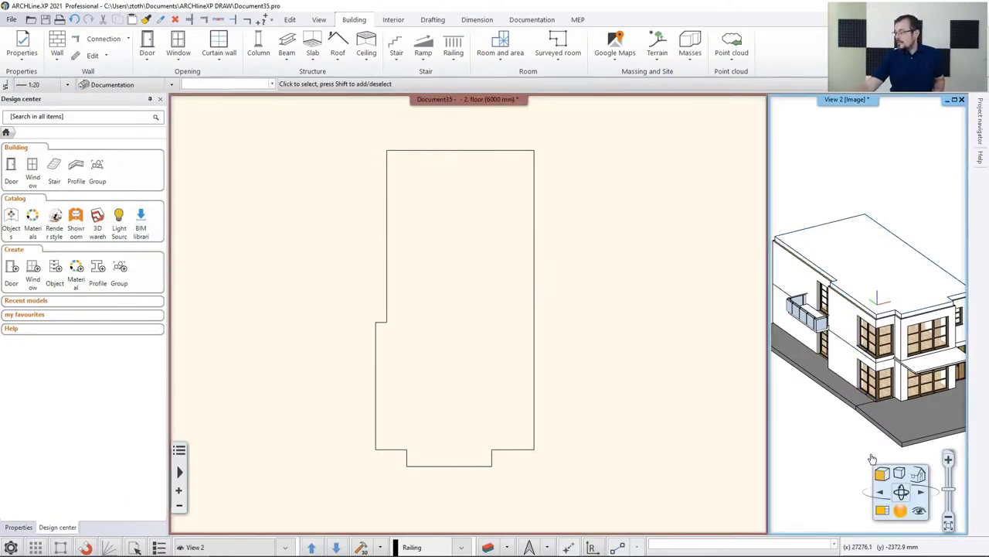
{"action": "scroll", "coordinate": [424, 281], "scroll_direction": "up", "scroll_amount": 5}
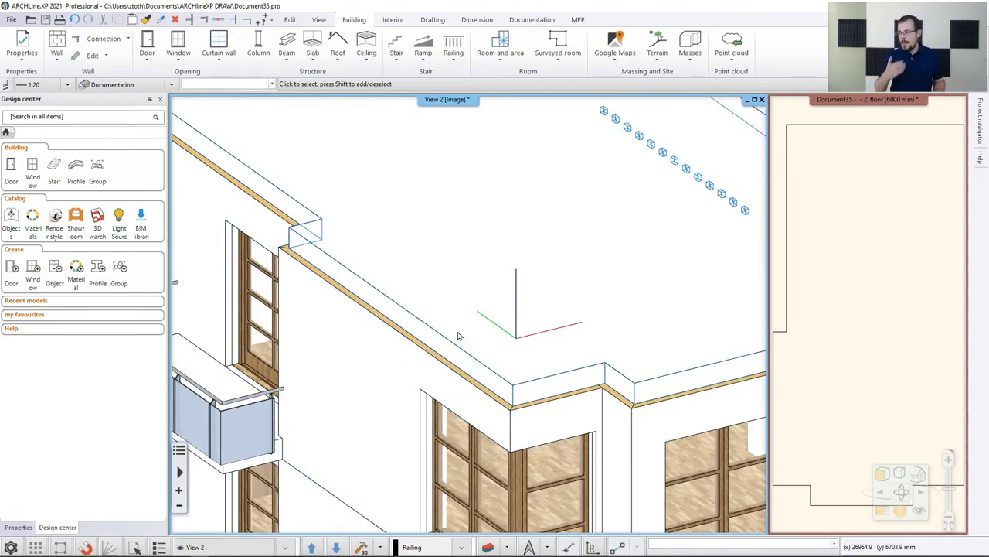
Select and clear the 2. floor slab, then return the floor plan to the main window
{"action": "left_click", "coordinate": [859, 285]}
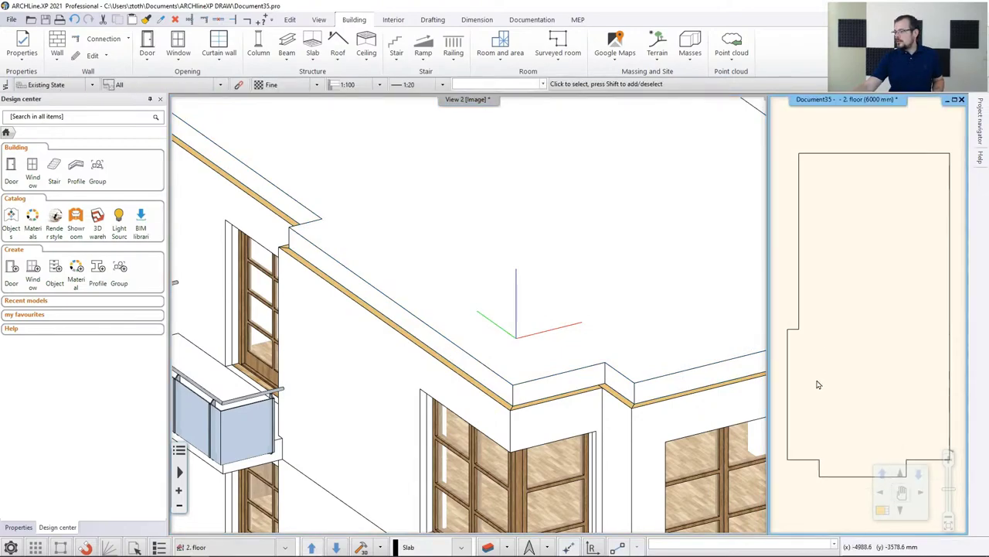
{"action": "left_click", "coordinate": [789, 398]}
{"action": "mouse_move", "coordinate": [790, 399]}
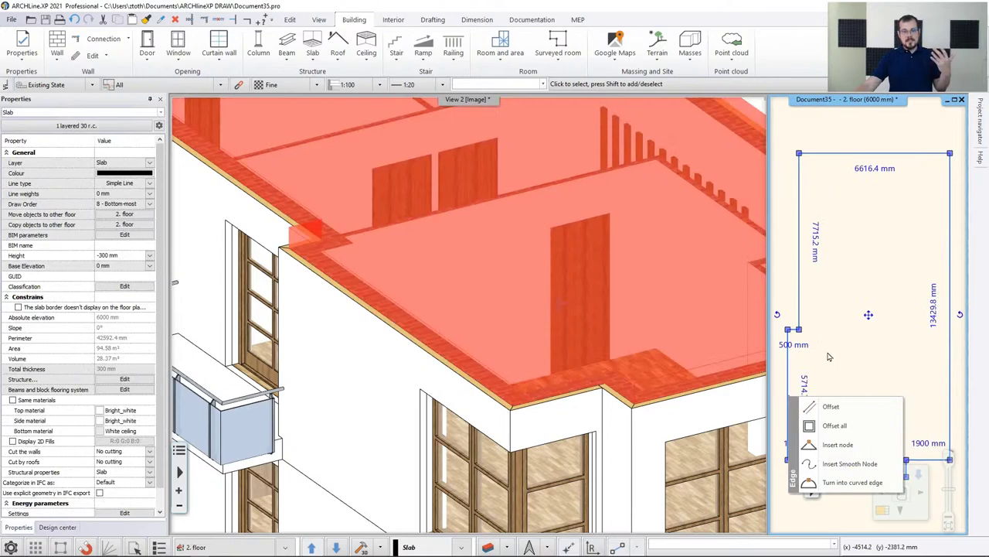
{"action": "key", "text": "Delete"}
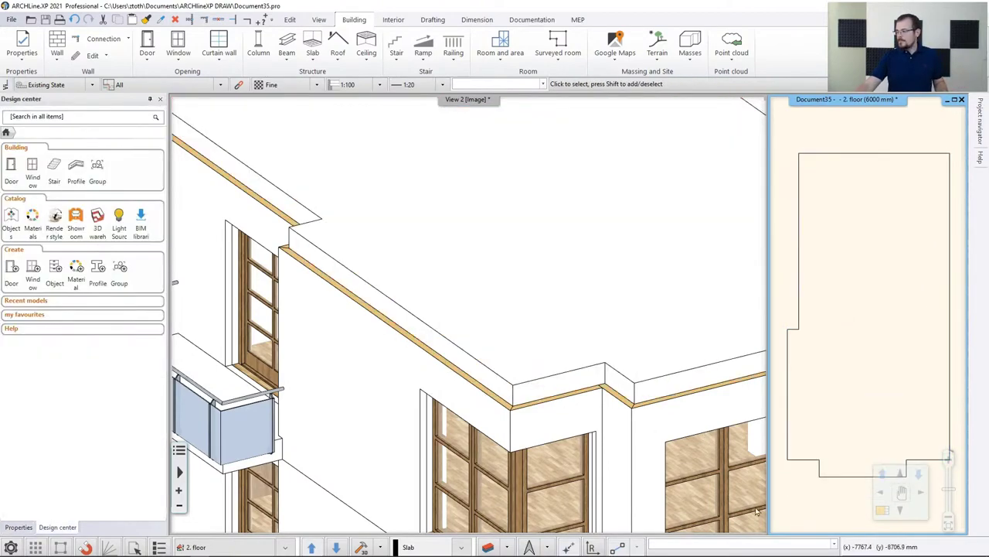
{"action": "left_click", "coordinate": [883, 515]}
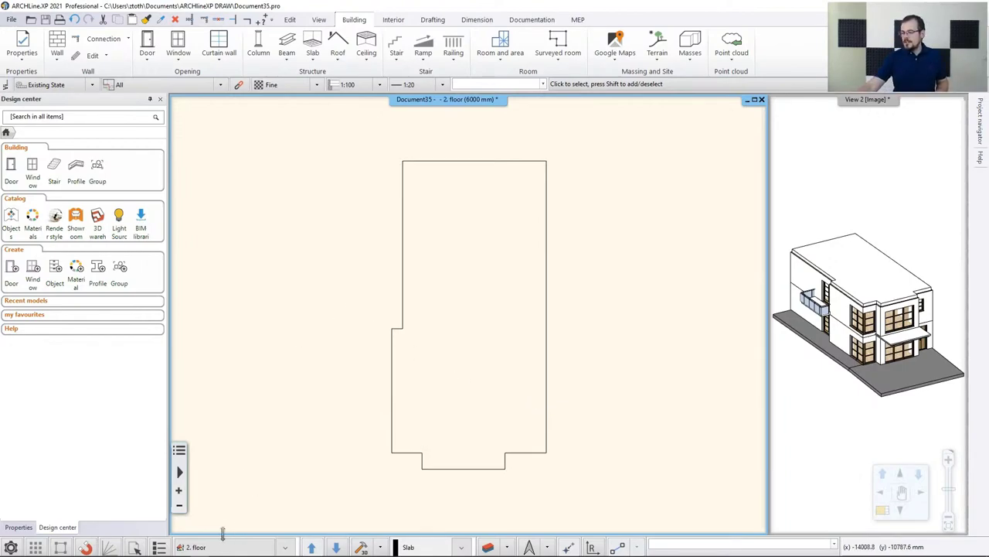
Display the lower floor beneath the 2. floor plan and zoom in before opening Graphics settings
{"action": "left_click", "coordinate": [288, 548]}
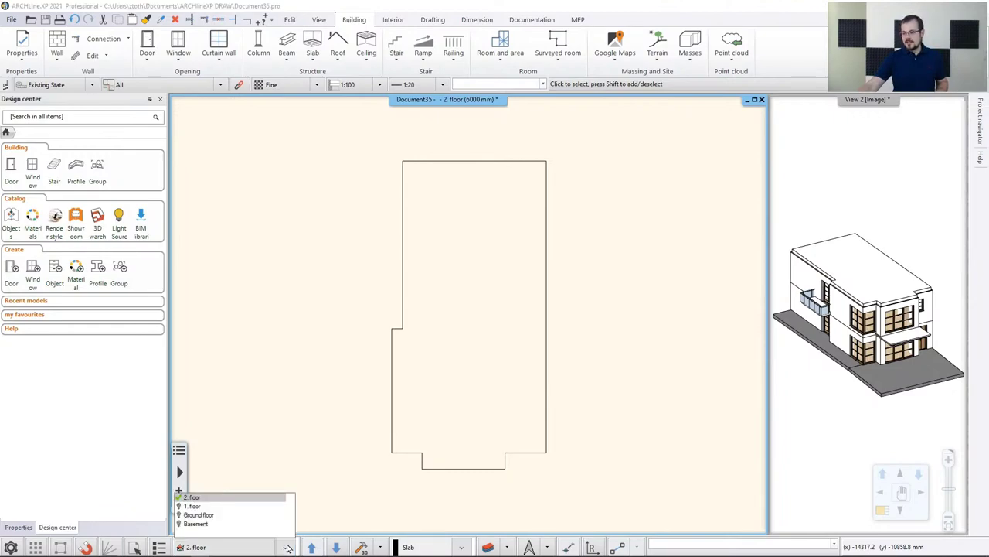
{"action": "left_click", "coordinate": [180, 506]}
{"action": "left_click", "coordinate": [344, 400]}
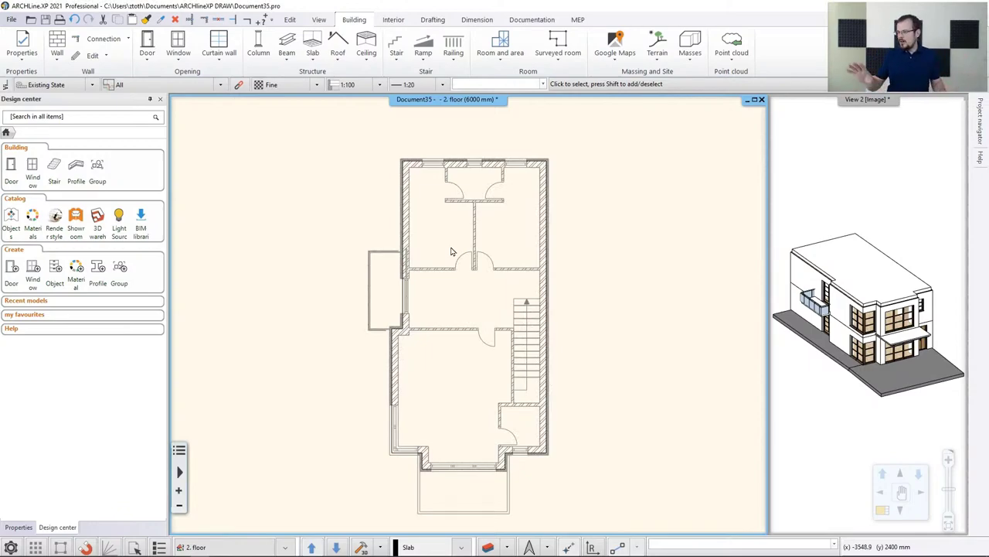
{"action": "scroll", "coordinate": [433, 239], "scroll_direction": "up", "scroll_amount": 3}
{"action": "scroll", "coordinate": [421, 189], "scroll_direction": "up", "scroll_amount": 1}
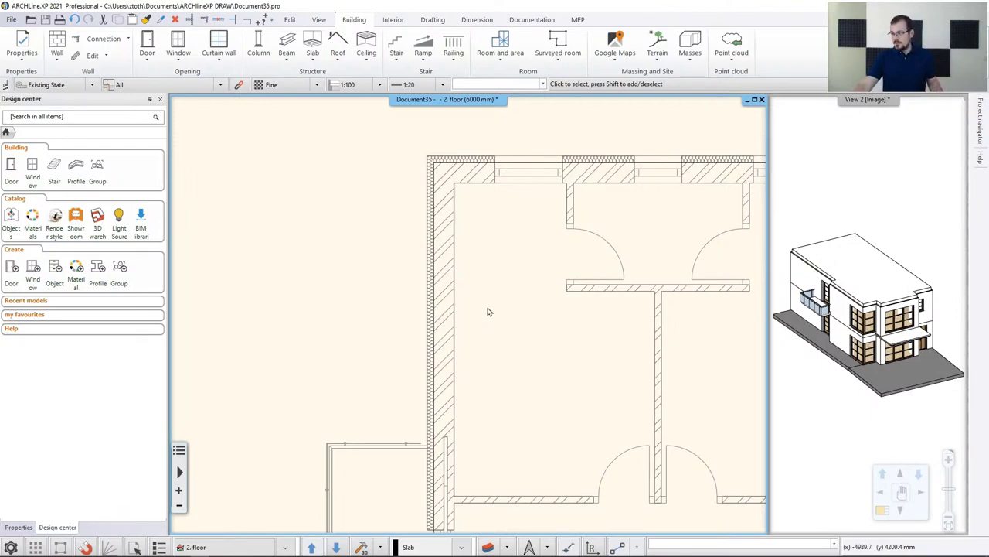
{"action": "left_click", "coordinate": [11, 546]}
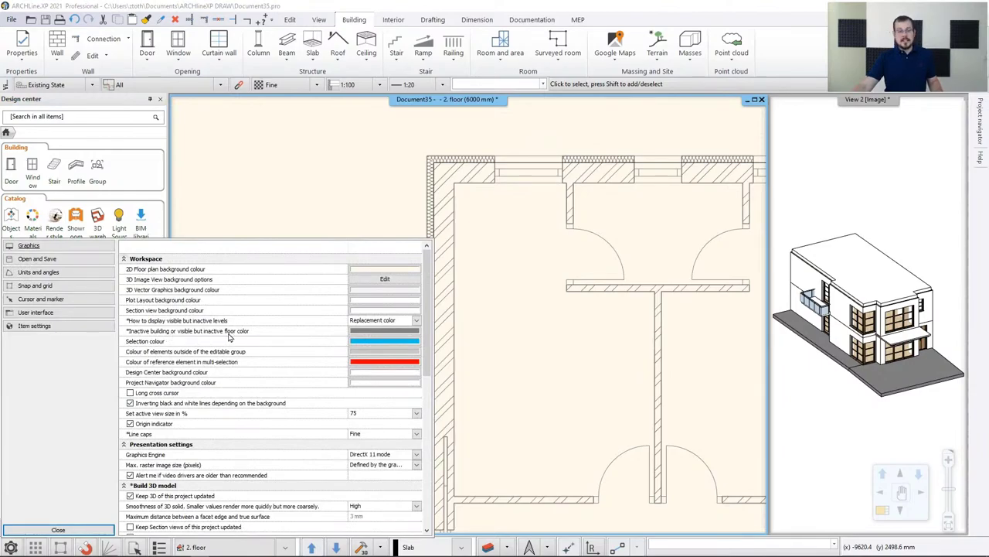
Leave the inactive-floor colour grey, close Graphics settings, and zoom out on the plan
{"action": "left_click", "coordinate": [401, 331]}
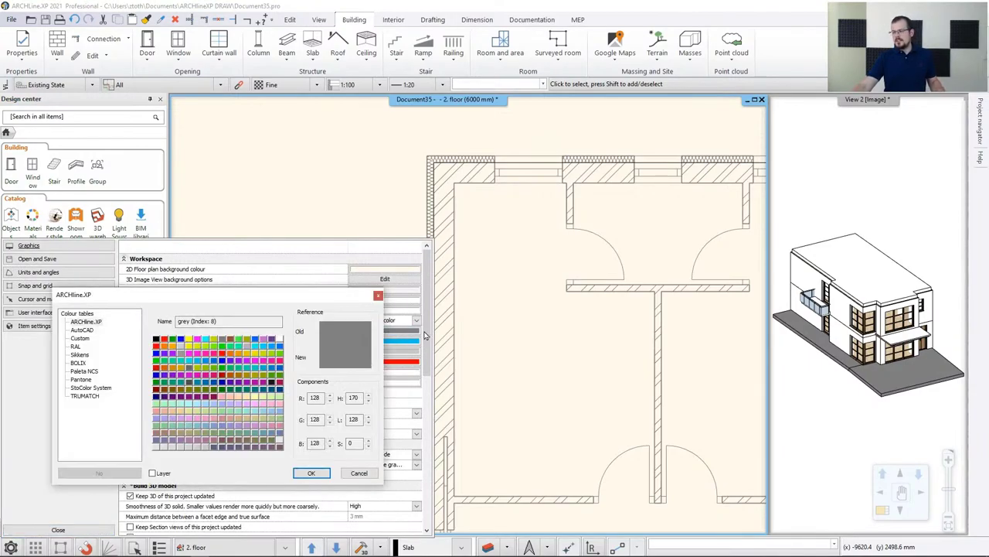
{"action": "left_click", "coordinate": [378, 296]}
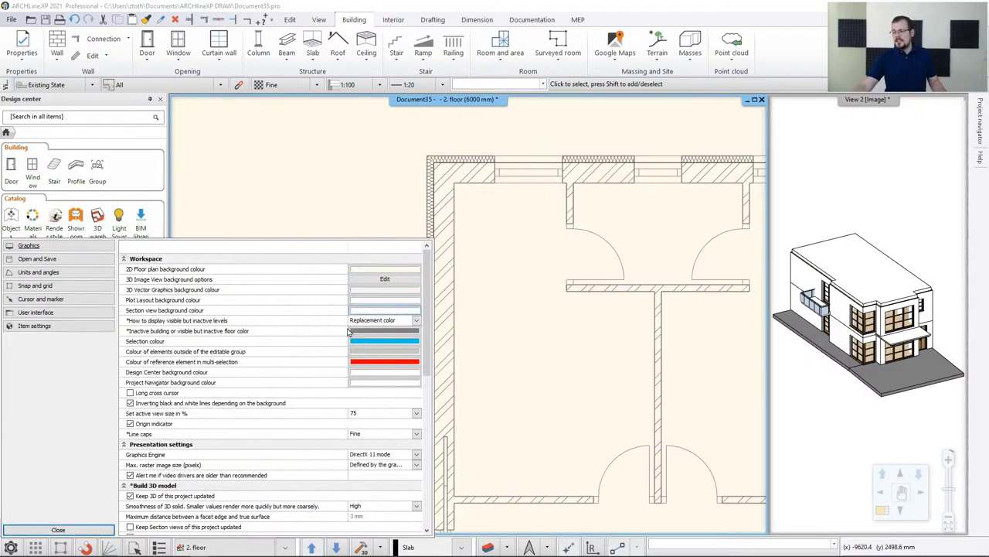
{"action": "left_click", "coordinate": [58, 530]}
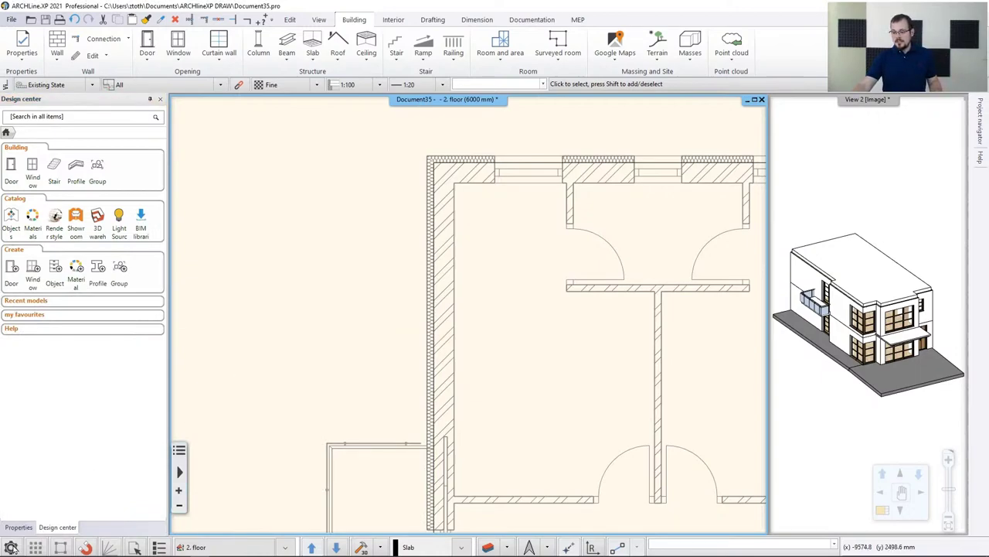
{"action": "left_click", "coordinate": [11, 20]}
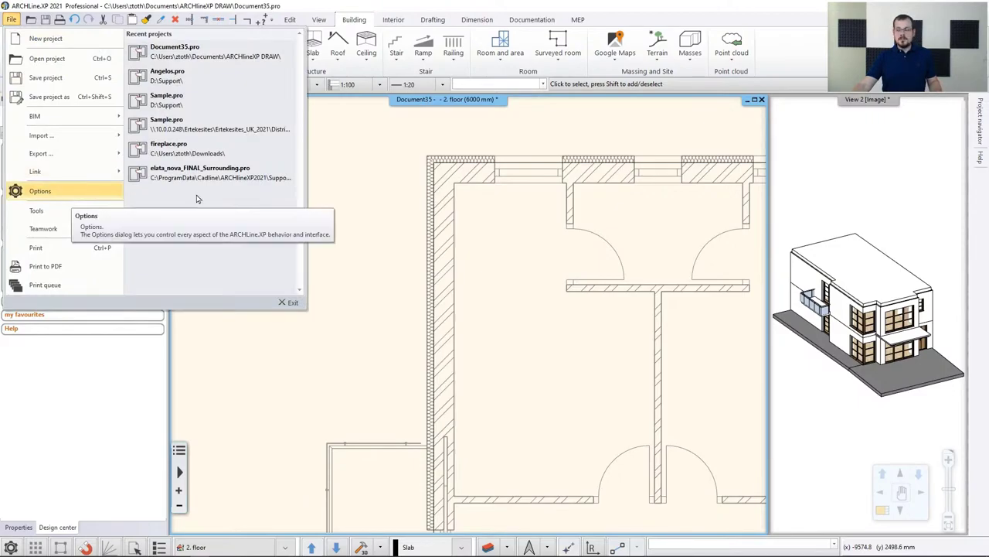
{"action": "left_click", "coordinate": [523, 237]}
{"action": "scroll", "coordinate": [532, 241], "scroll_direction": "down", "scroll_amount": 2}
{"action": "scroll", "coordinate": [541, 247], "scroll_direction": "down", "scroll_amount": 3}
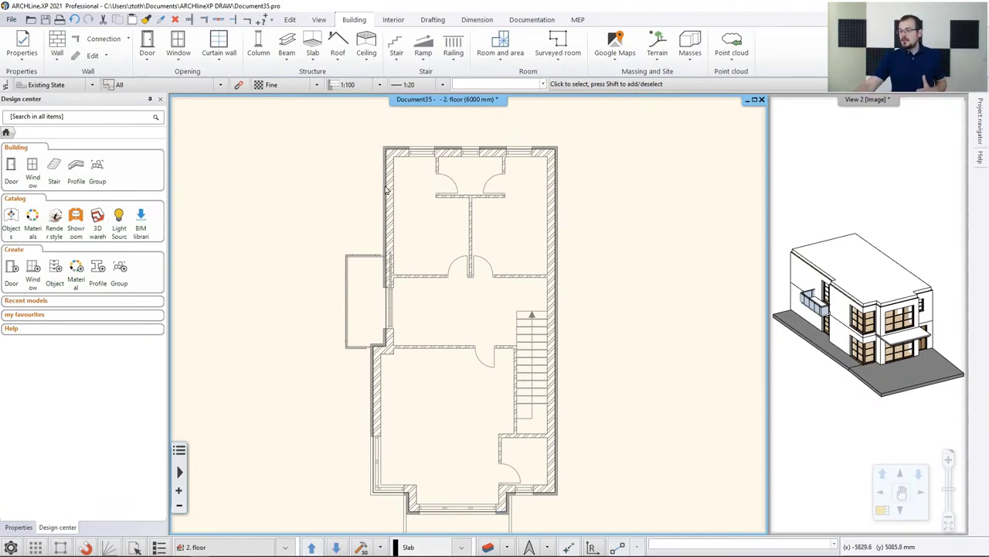
Offset all edges of the 2. floor slab out to the outer wall faces
{"action": "scroll", "coordinate": [402, 194], "scroll_direction": "up", "scroll_amount": 3}
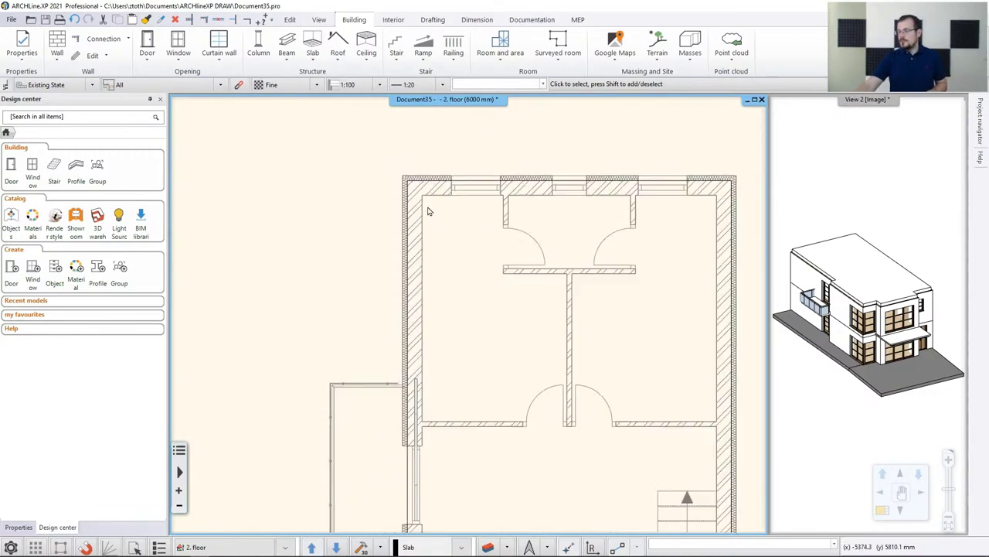
{"action": "scroll", "coordinate": [434, 260], "scroll_direction": "up", "scroll_amount": 2}
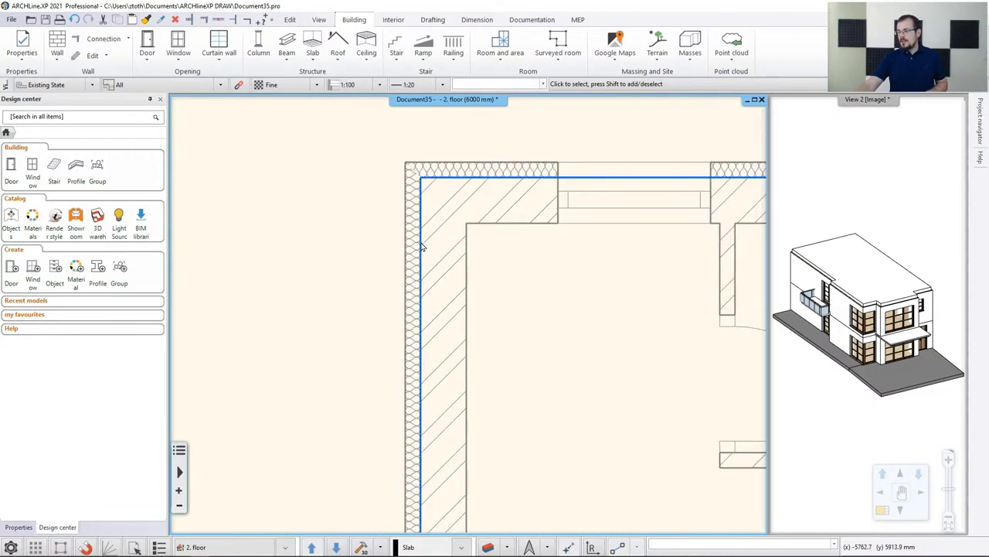
{"action": "left_click", "coordinate": [422, 247]}
{"action": "mouse_move", "coordinate": [421, 246]}
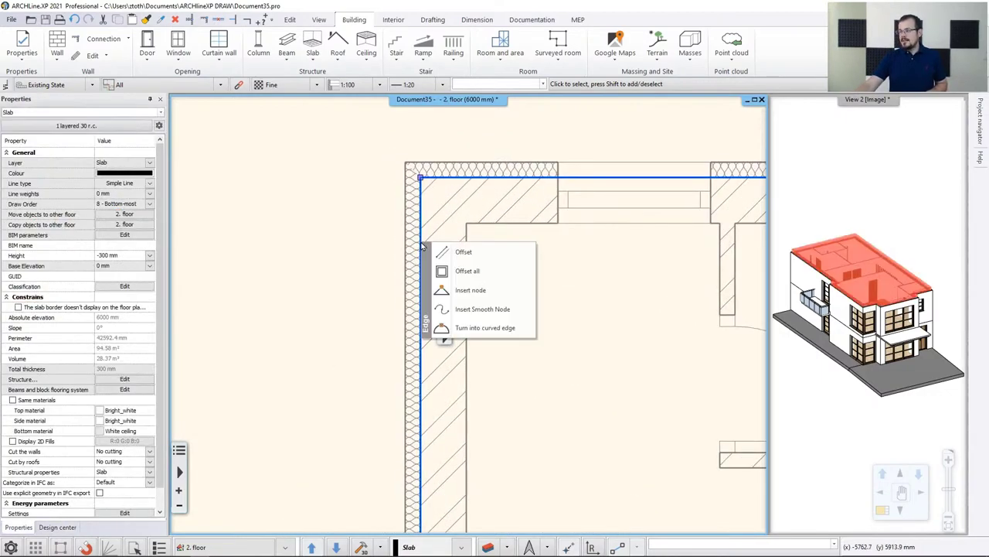
{"action": "left_click", "coordinate": [468, 270]}
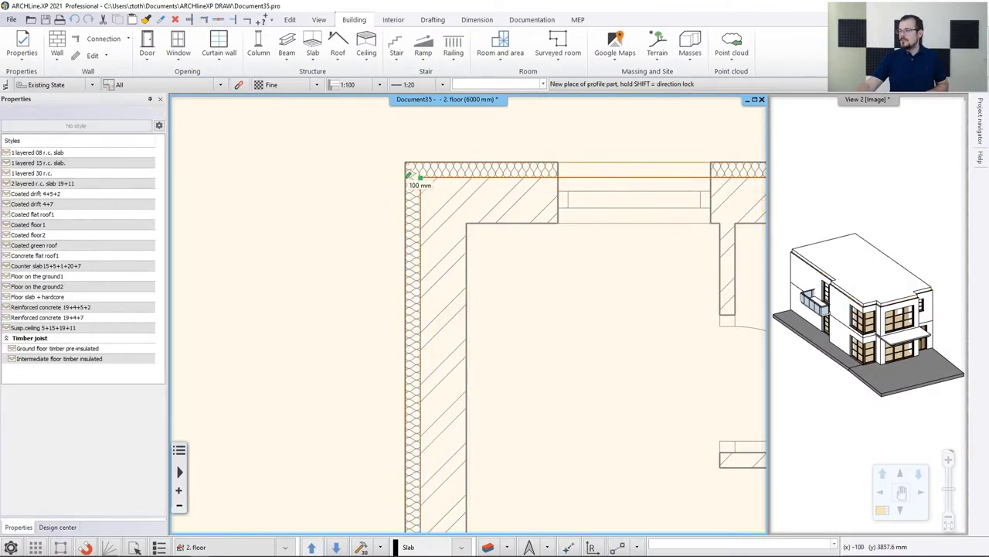
{"action": "scroll", "coordinate": [418, 179], "scroll_direction": "up", "scroll_amount": 2}
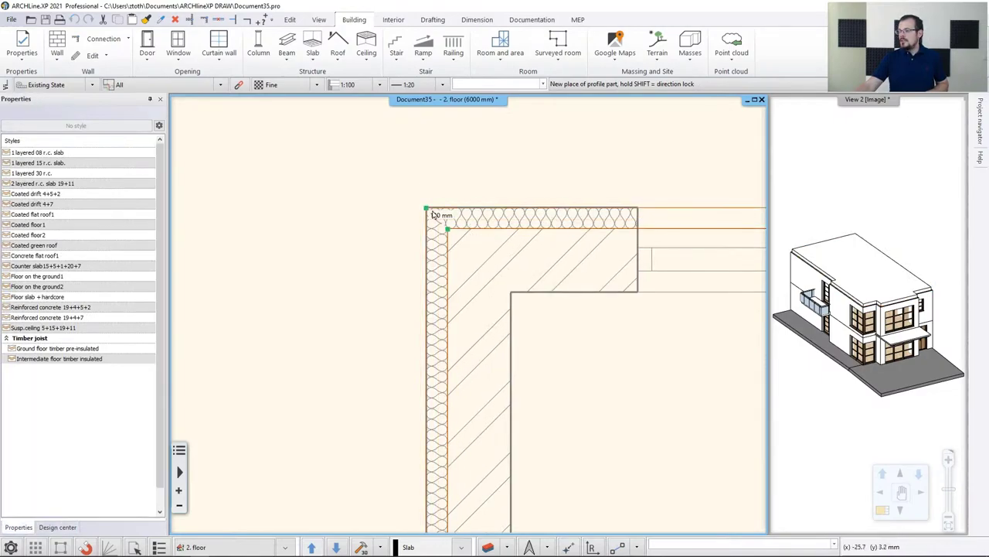
{"action": "left_click", "coordinate": [399, 202]}
Pan across the enlarged slab to inspect the stair side and the front bay window
{"action": "scroll", "coordinate": [614, 347], "scroll_direction": "down", "scroll_amount": 2}
{"action": "mouse_move", "coordinate": [615, 347]}
{"action": "middle_mouse_down"}
{"action": "mouse_move", "coordinate": [573, 192]}
{"action": "mouse_move", "coordinate": [587, 262]}
{"action": "mouse_move", "coordinate": [583, 170]}
{"action": "middle_mouse_up"}
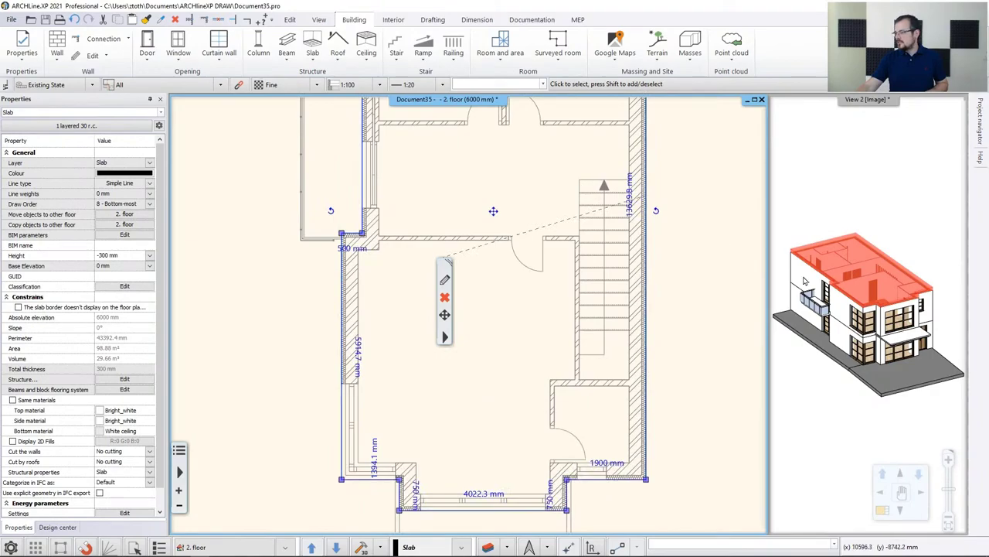
{"action": "scroll", "coordinate": [857, 276], "scroll_direction": "up", "scroll_amount": 6}
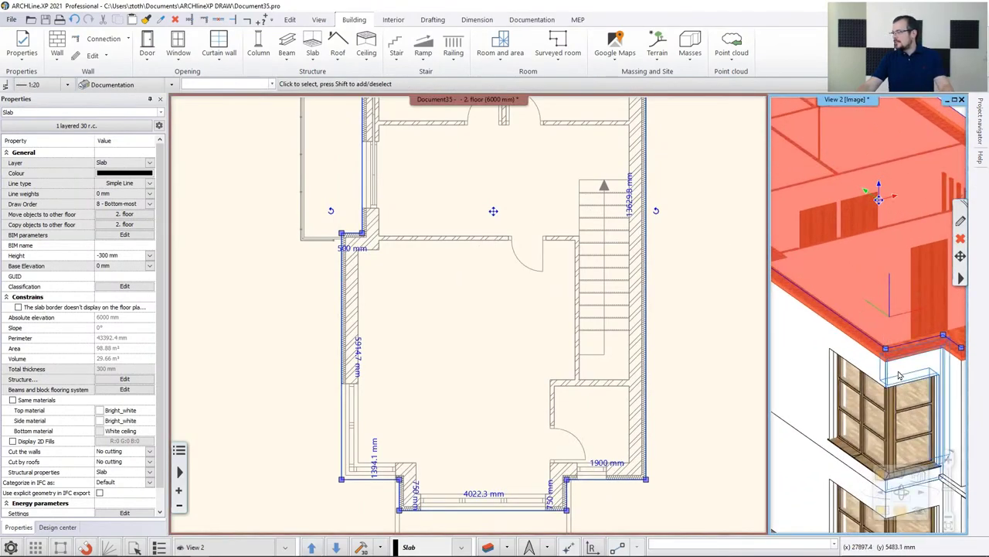
{"action": "middle_click_drag", "start_coordinate": [541, 516], "coordinate": [539, 400]}
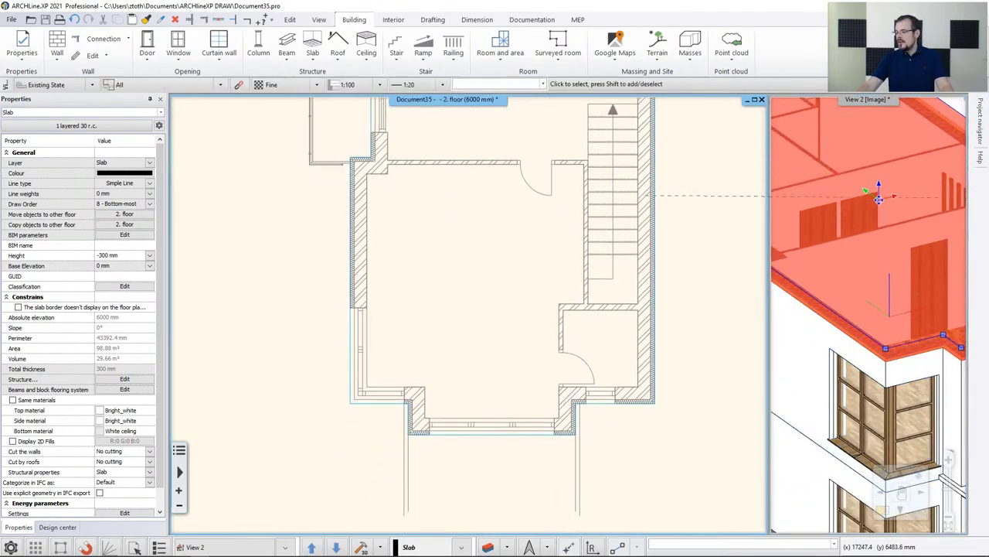
{"action": "scroll", "coordinate": [480, 386], "scroll_direction": "up", "scroll_amount": 2}
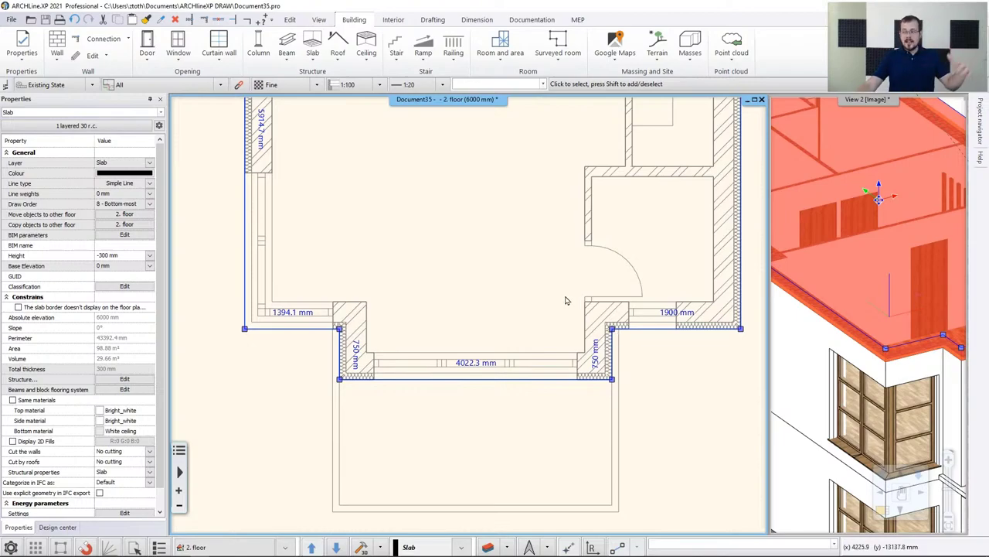
Extend the slab's left edge down to the bay front and delete the redundant corner node
{"action": "right_click", "coordinate": [292, 334]}
{"action": "left_click", "coordinate": [334, 337]}
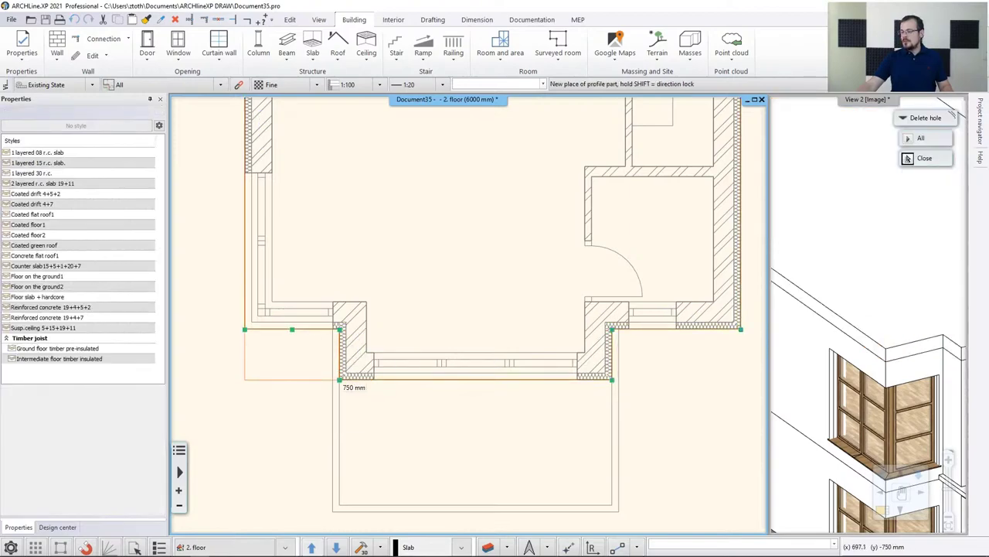
{"action": "left_click", "coordinate": [340, 380]}
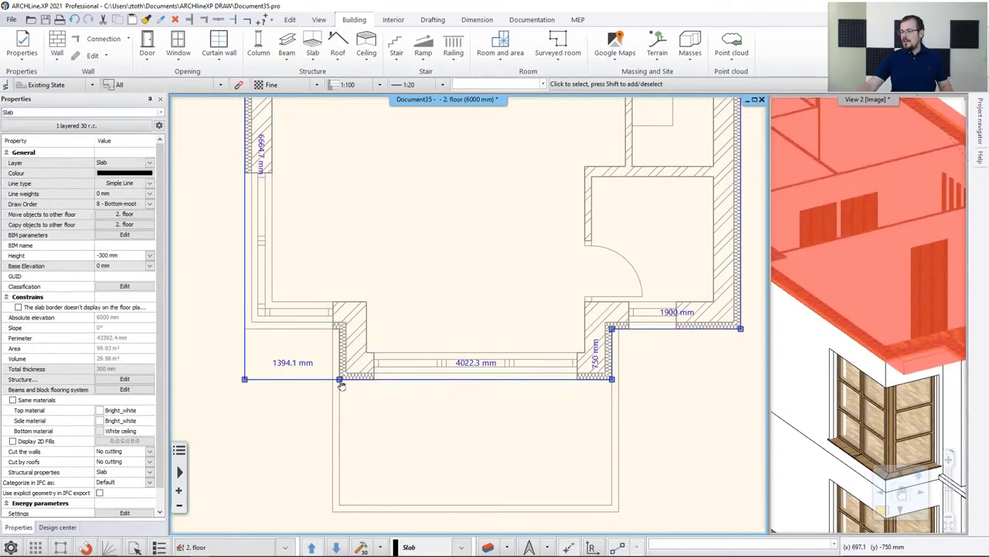
{"action": "right_click", "coordinate": [341, 384]}
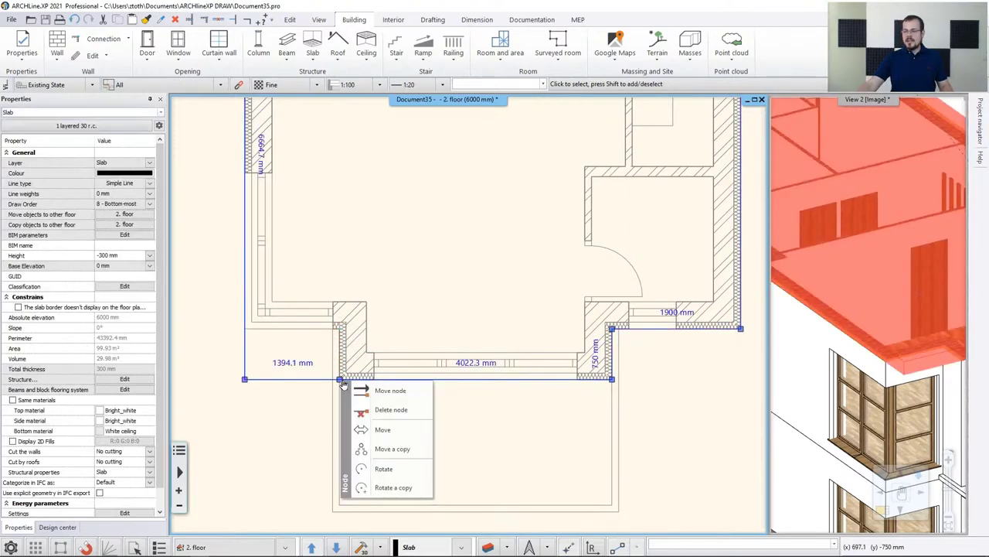
{"action": "left_click", "coordinate": [381, 413]}
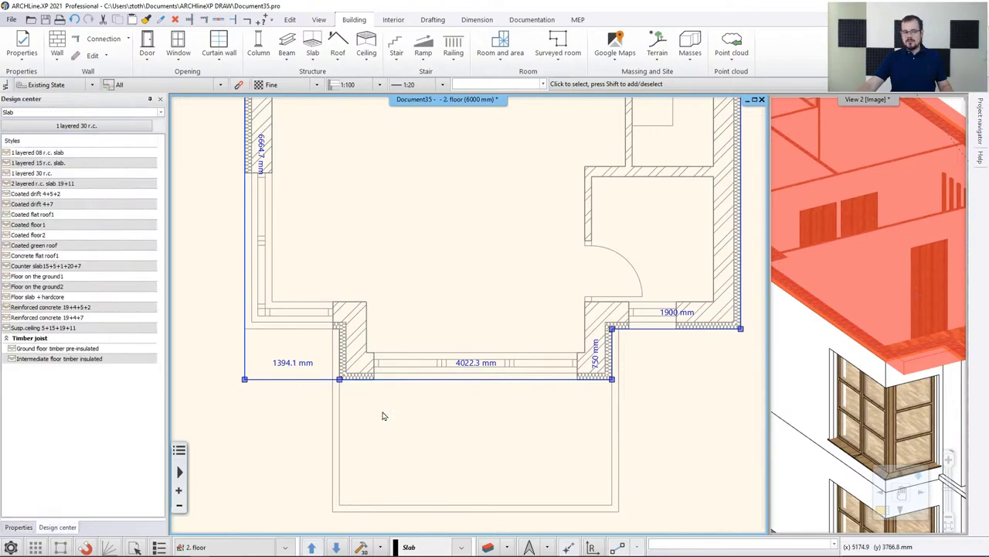
Drop the right slab edge level with the bay front and delete its extra corner
{"action": "right_click", "coordinate": [654, 335]}
{"action": "left_click", "coordinate": [686, 337]}
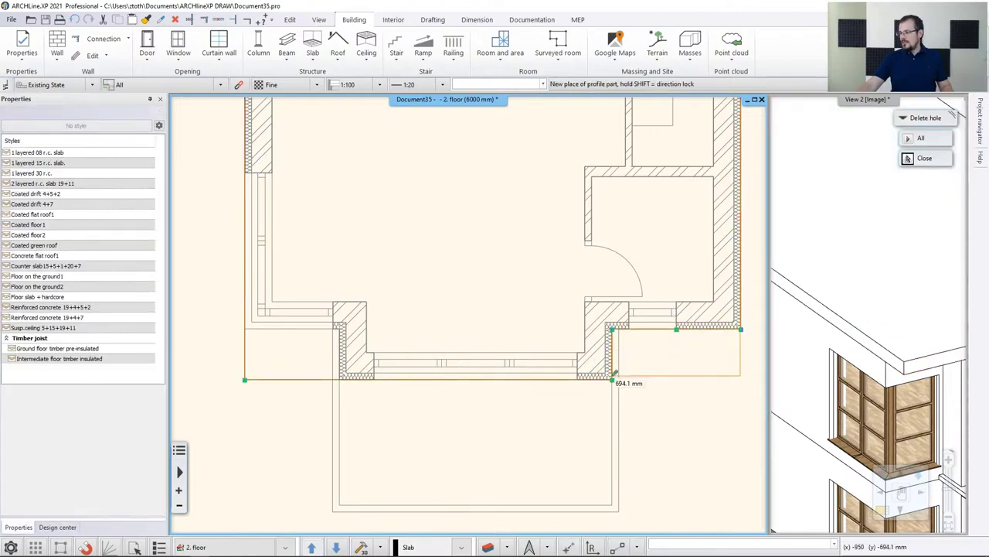
{"action": "left_click", "coordinate": [612, 380]}
{"action": "right_click", "coordinate": [614, 379]}
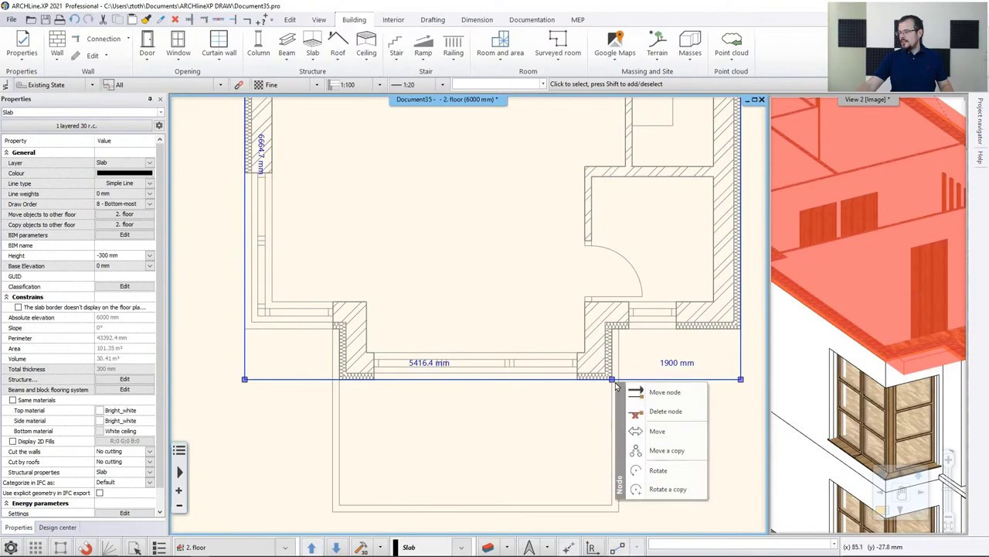
{"action": "left_click", "coordinate": [663, 411]}
Make the 3D model the main view to check the straightened roof slab
{"action": "scroll", "coordinate": [555, 395], "scroll_direction": "down", "scroll_amount": 5}
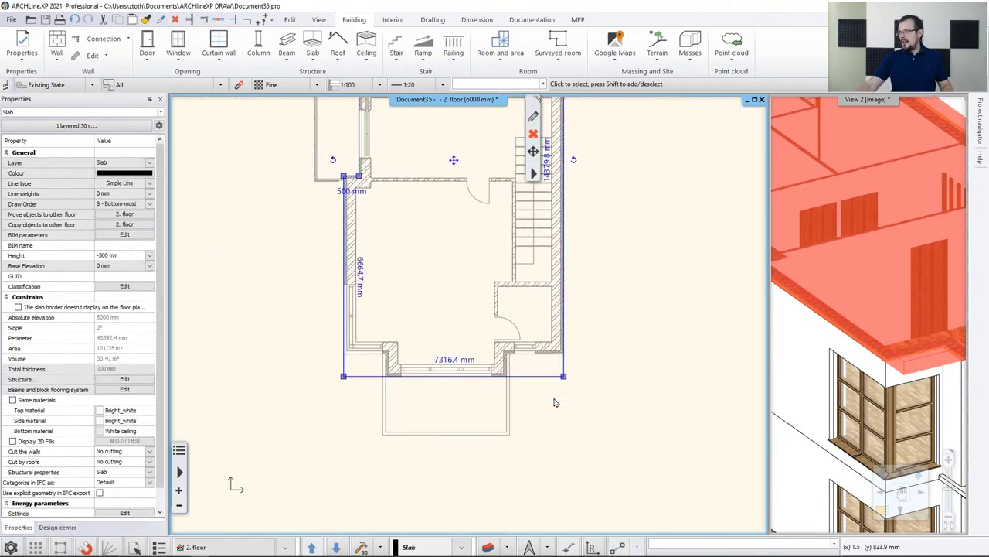
{"action": "left_click", "coordinate": [845, 283]}
{"action": "scroll", "coordinate": [844, 283], "scroll_direction": "down", "scroll_amount": 6}
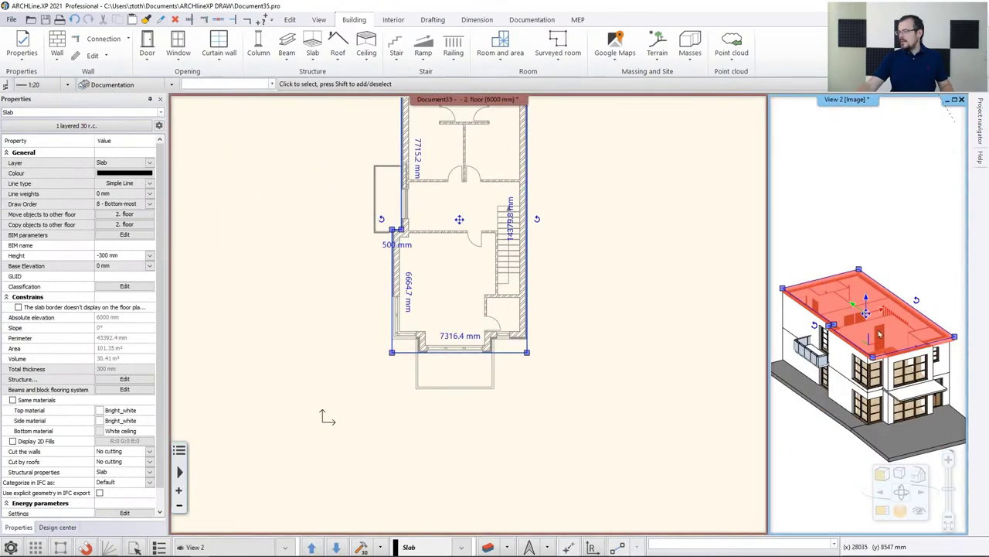
{"action": "left_click", "coordinate": [488, 546]}
{"action": "left_click", "coordinate": [708, 272]}
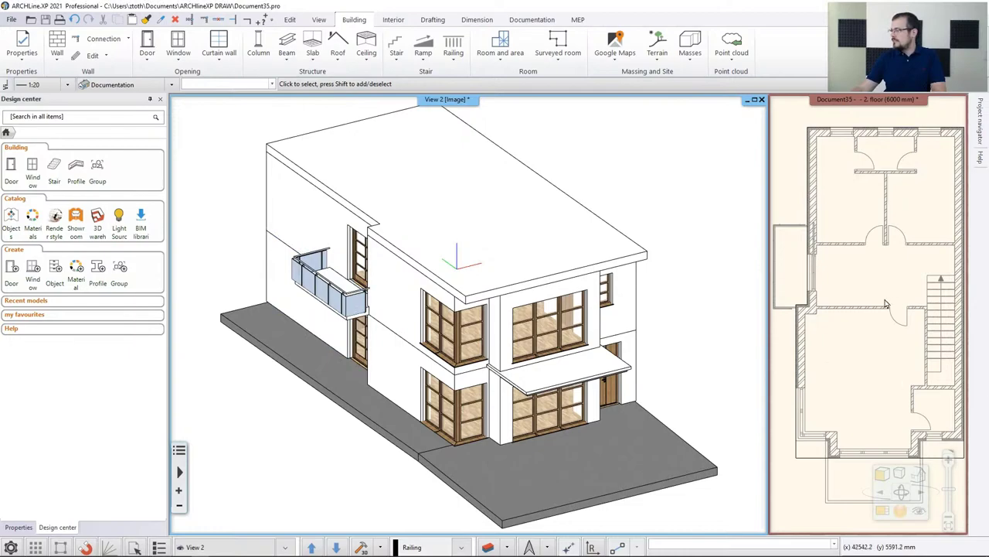
Swap the 2. floor plan back into the large pane using Magnify view
{"action": "left_click", "coordinate": [488, 547]}
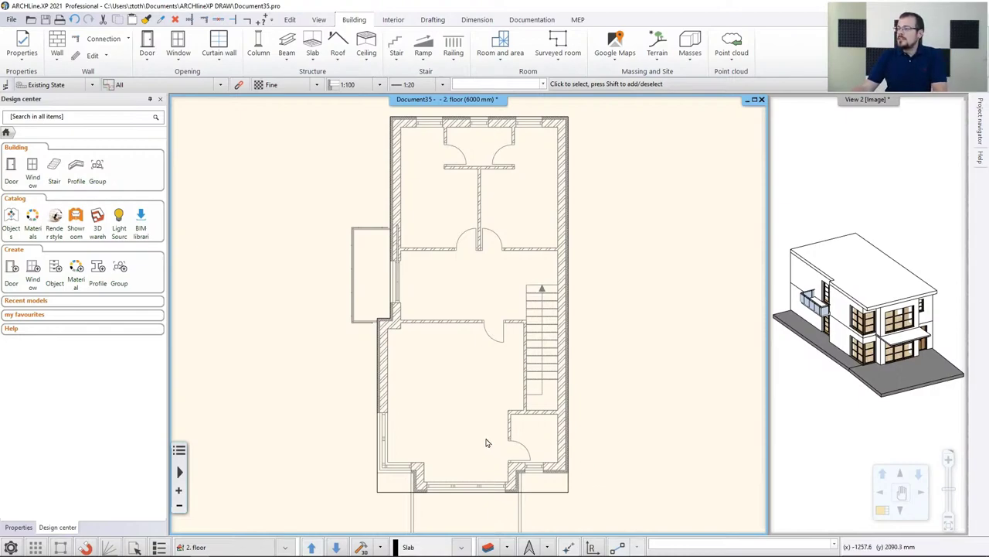
Browse the Roof shapes without picking one, then start a new roof in Roof in Sketch mode
{"action": "left_click", "coordinate": [342, 64]}
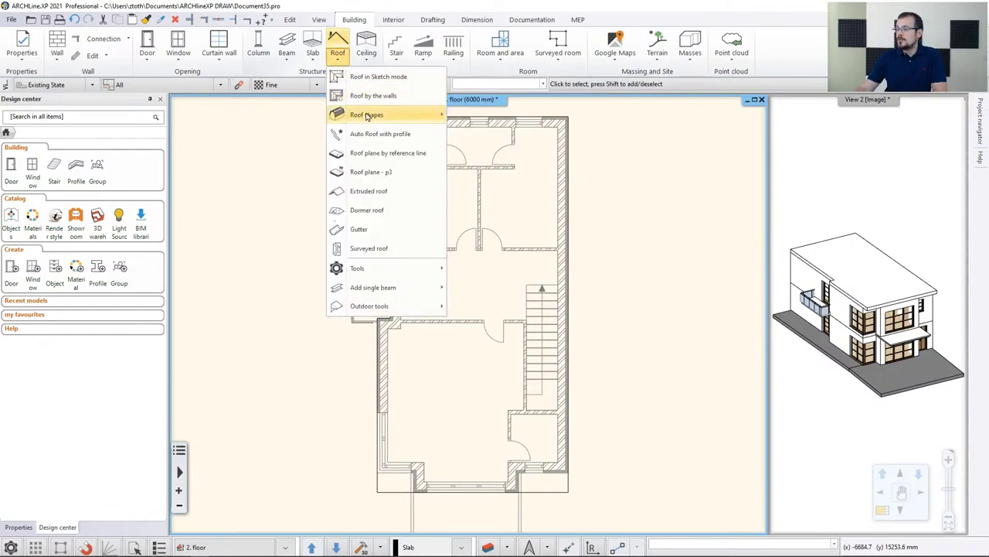
{"action": "mouse_move", "coordinate": [371, 116]}
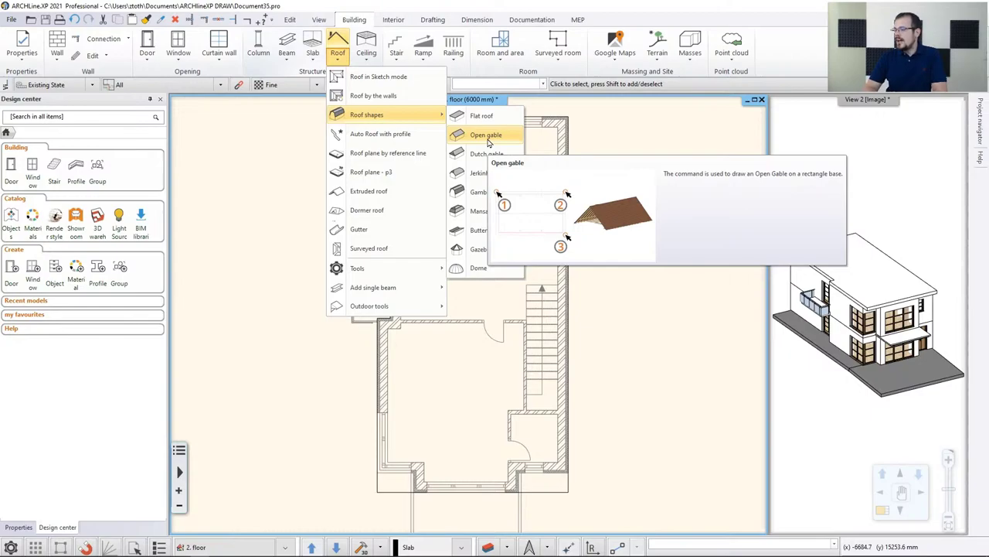
{"action": "left_click", "coordinate": [298, 260]}
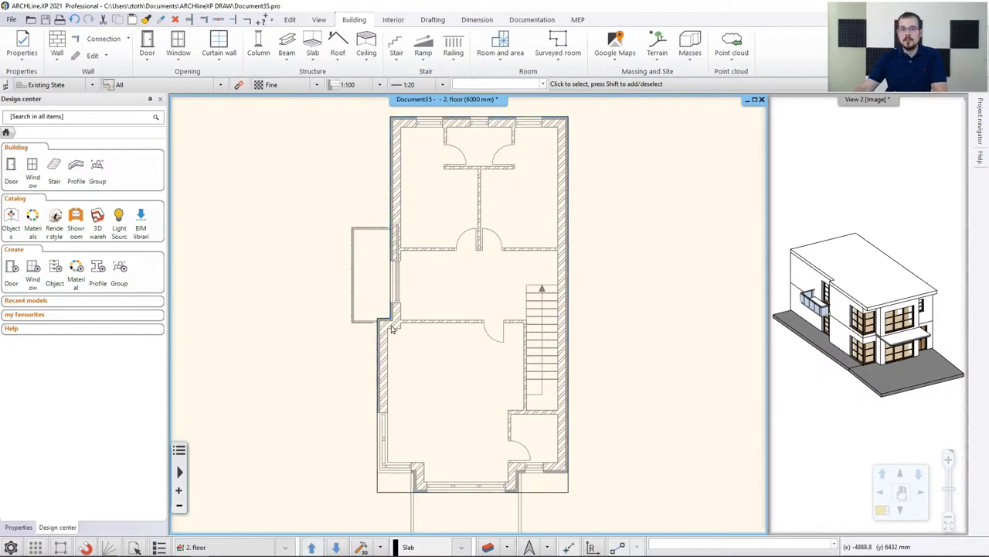
{"action": "left_click", "coordinate": [344, 50]}
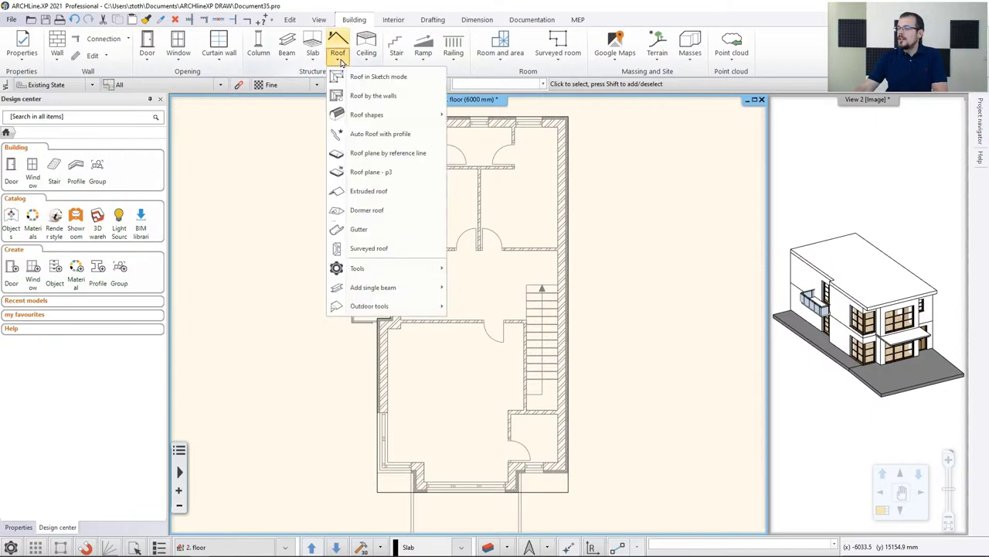
{"action": "left_click", "coordinate": [390, 79]}
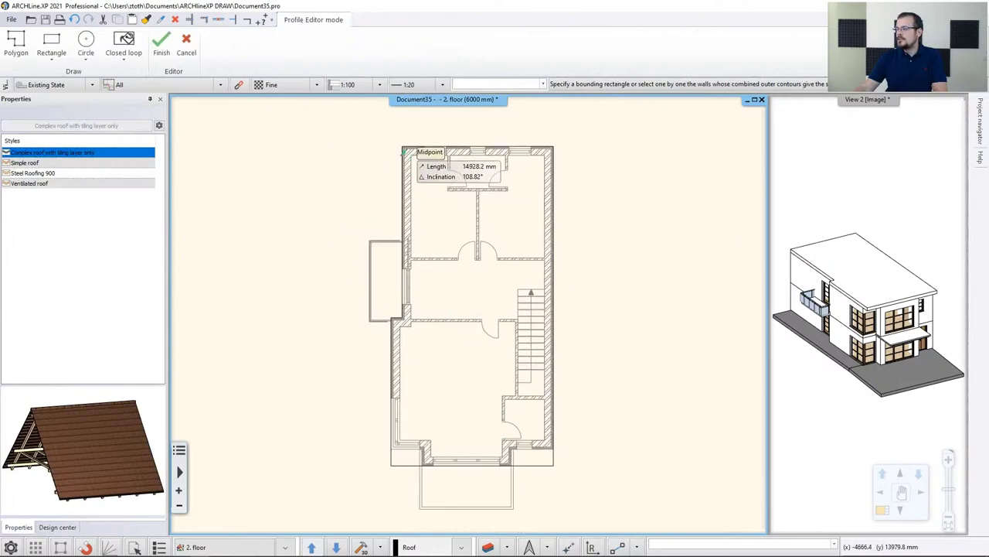
Trace the roof outline through the four outer wall corners and a point partway up the left wall
{"action": "left_click", "coordinate": [402, 147]}
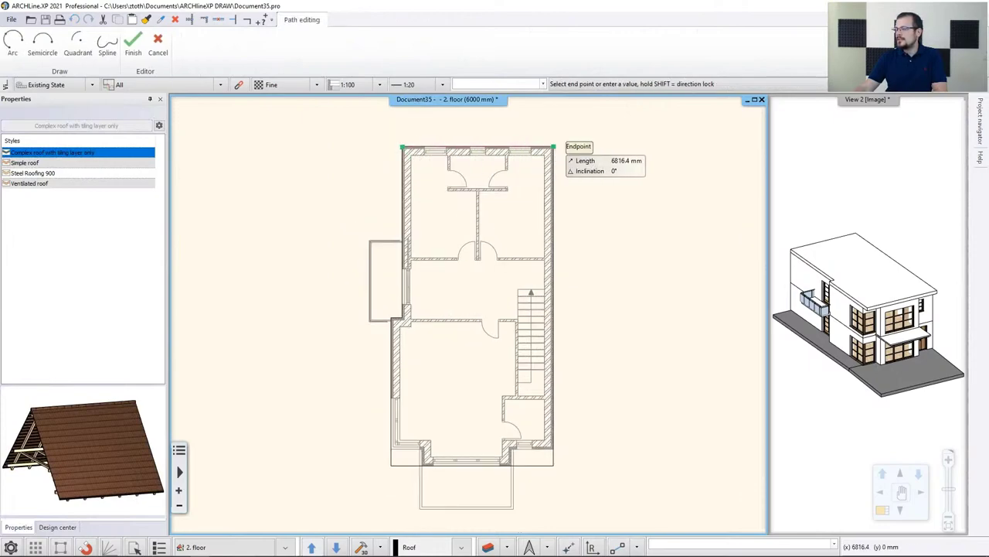
{"action": "left_click", "coordinate": [544, 147]}
{"action": "middle_click_drag", "start_coordinate": [566, 461], "coordinate": [547, 373]}
{"action": "left_click", "coordinate": [533, 377]}
{"action": "left_click", "coordinate": [371, 377]}
{"action": "left_click", "coordinate": [372, 232]}
Correct the wall-junction outline point, add the outer corner point, and close the outline to generate the roof
{"action": "scroll", "coordinate": [385, 231], "scroll_direction": "up", "scroll_amount": 5}
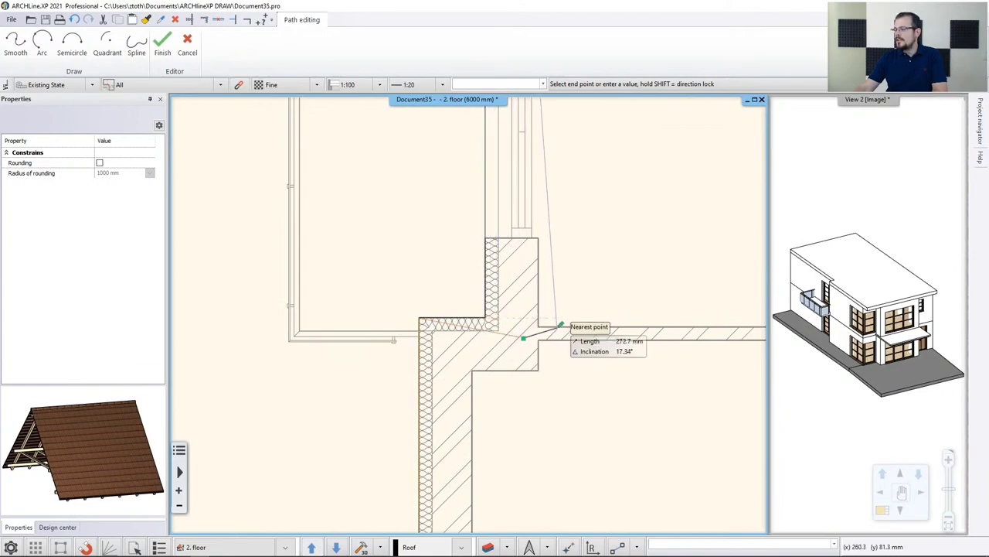
{"action": "left_click", "coordinate": [523, 337]}
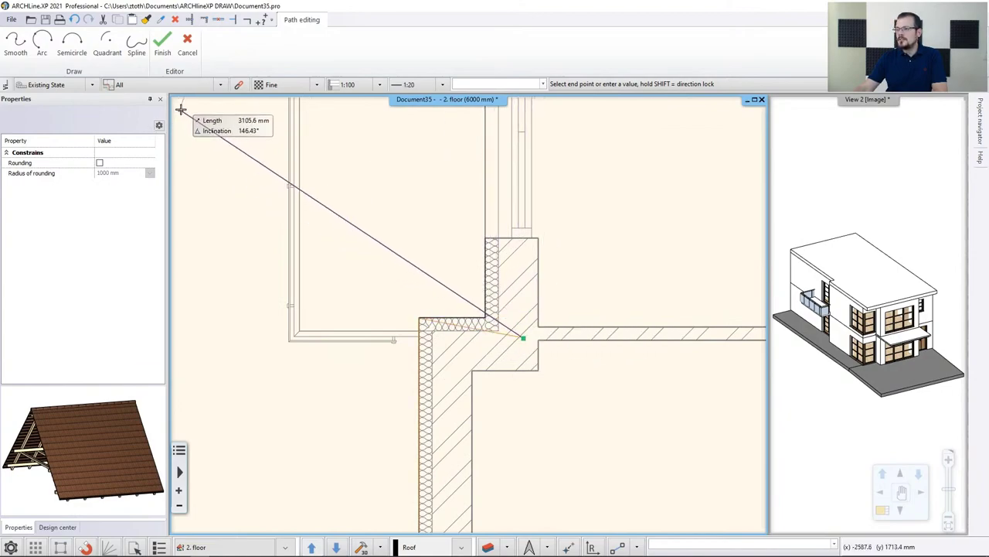
{"action": "left_click", "coordinate": [74, 20]}
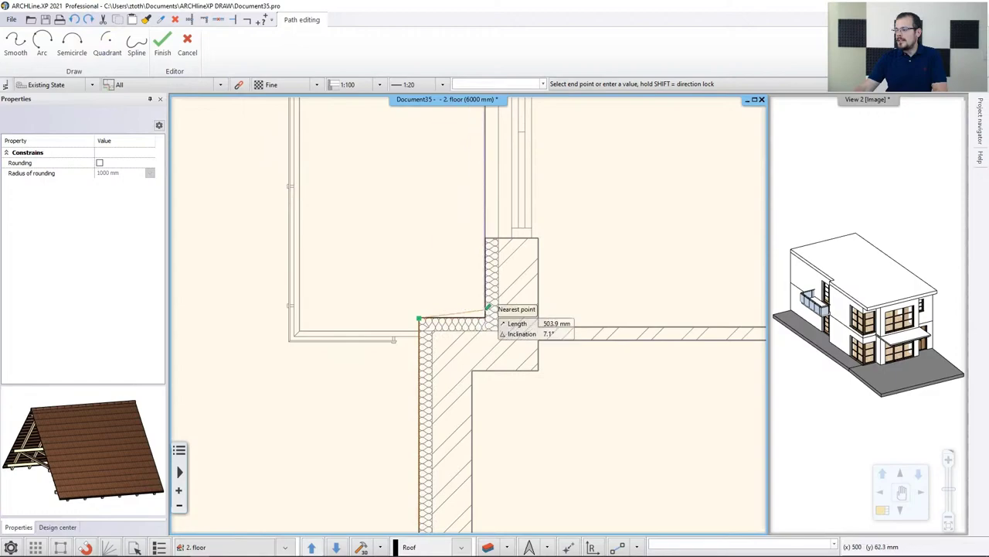
{"action": "left_click", "coordinate": [485, 318]}
{"action": "scroll", "coordinate": [465, 280], "scroll_direction": "down", "scroll_amount": 6}
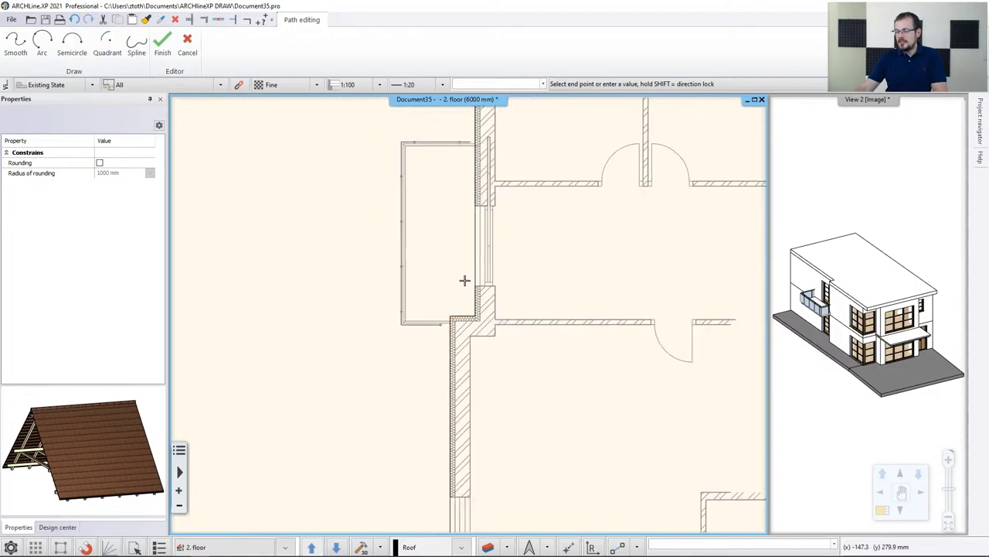
{"action": "scroll", "coordinate": [453, 276], "scroll_direction": "down", "scroll_amount": 3}
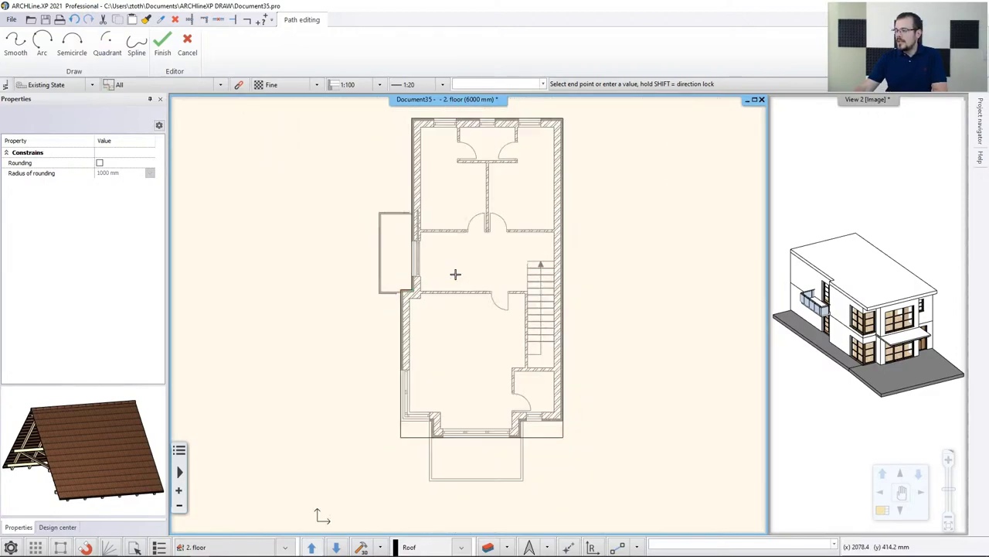
{"action": "double_click", "coordinate": [383, 225]}
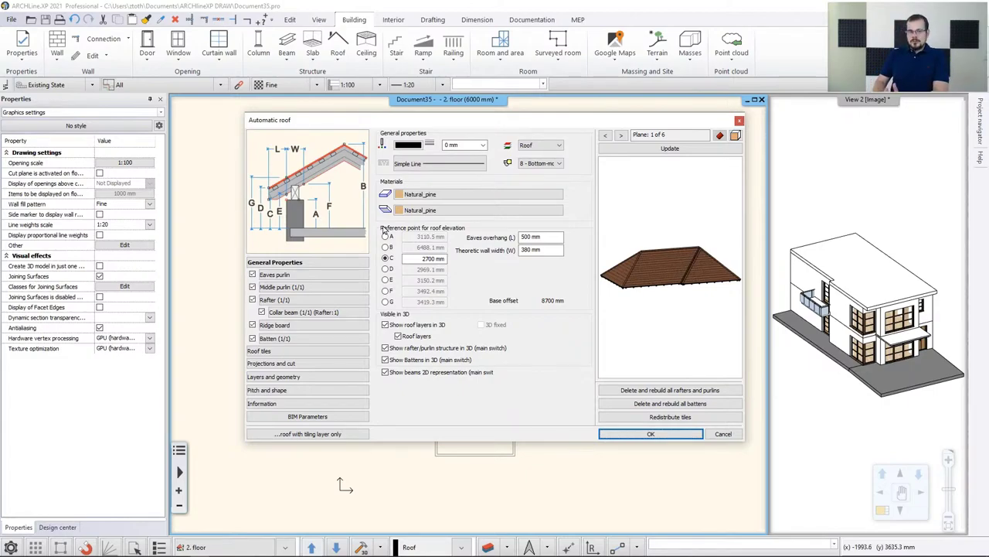
Review the Eaves purlin, Middle purlin and Rafter settings, then bring up the roof Styles list
{"action": "left_click", "coordinate": [280, 276]}
{"action": "left_click", "coordinate": [283, 287]}
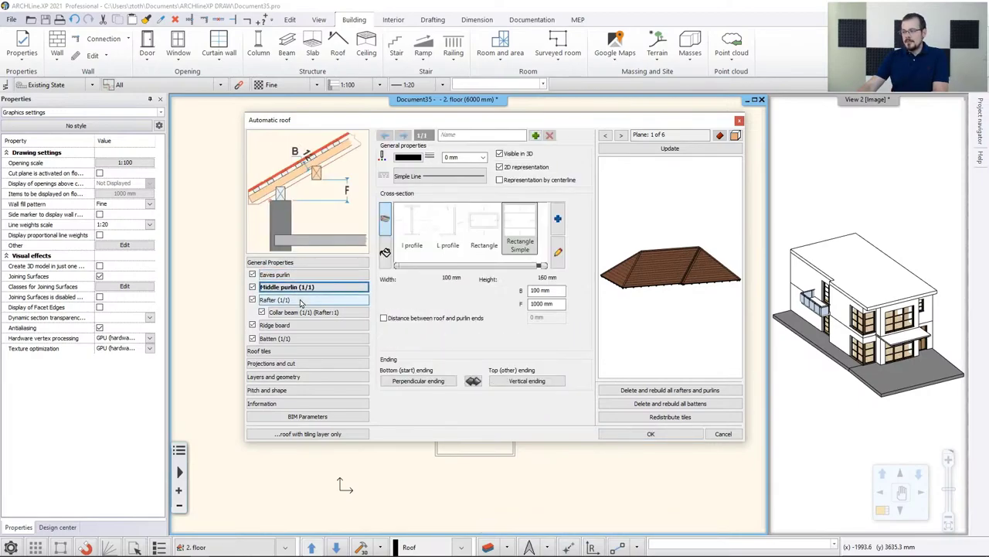
{"action": "left_click", "coordinate": [300, 301]}
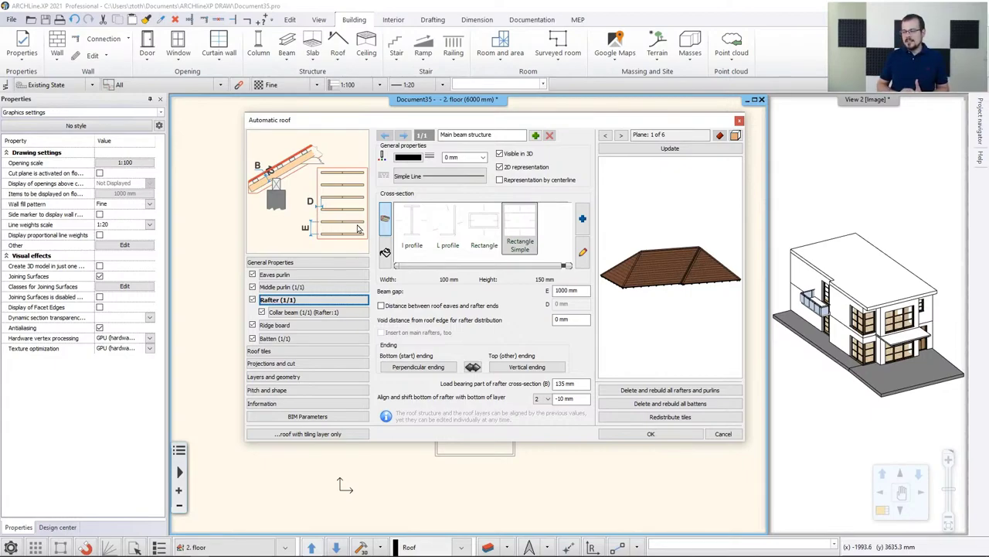
{"action": "left_click_drag", "start_coordinate": [659, 254], "coordinate": [588, 201]}
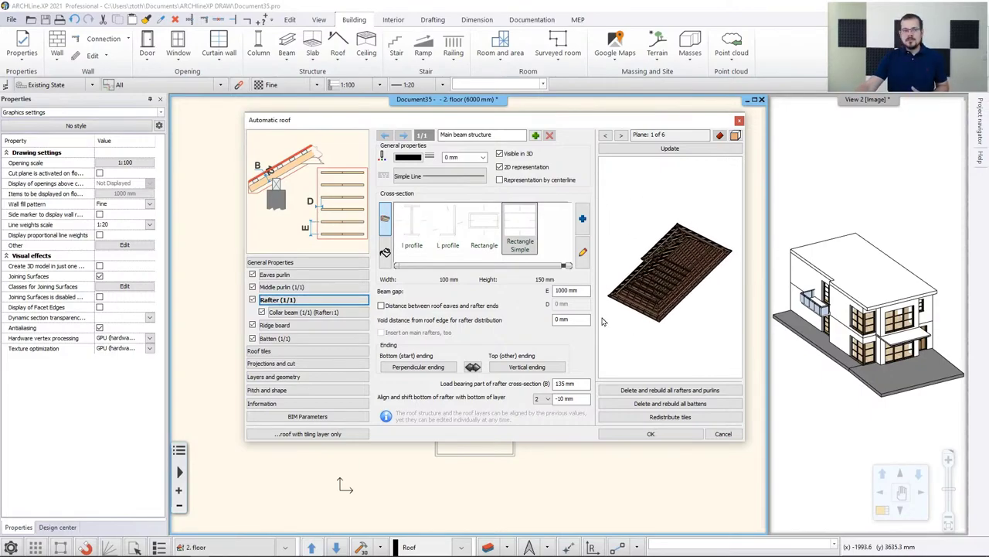
{"action": "left_click", "coordinate": [292, 434]}
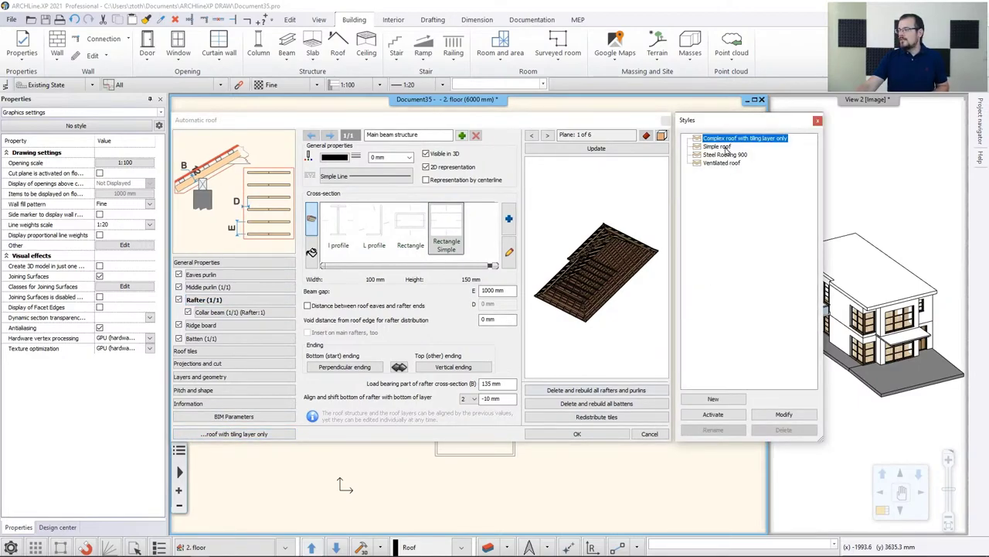
Activate the Simple roof style, change the 3D preview display mode, and show General Properties
{"action": "left_click", "coordinate": [719, 147]}
{"action": "left_click", "coordinate": [715, 415]}
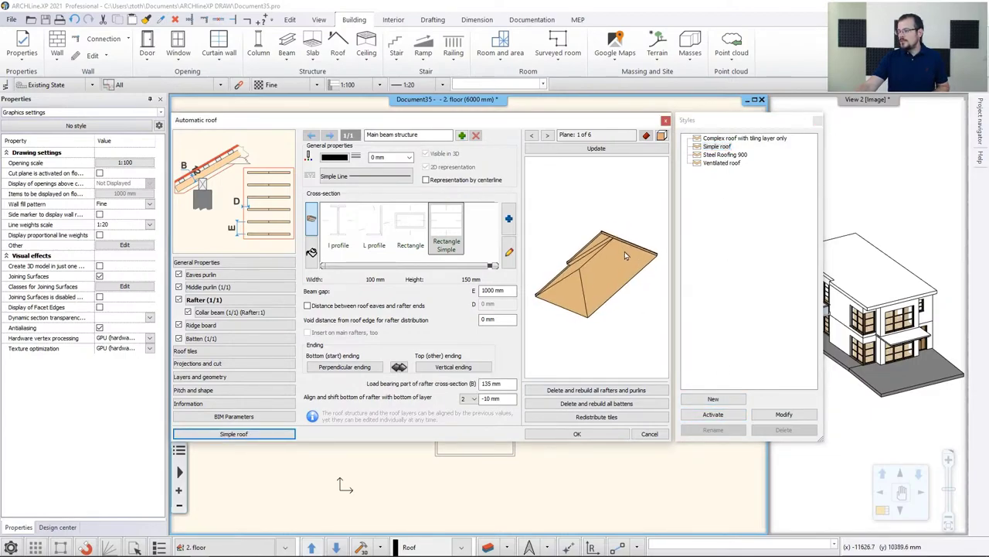
{"action": "mouse_move", "coordinate": [618, 338]}
{"action": "left_mouse_down"}
{"action": "mouse_move", "coordinate": [613, 355]}
{"action": "mouse_move", "coordinate": [620, 345]}
{"action": "left_mouse_up"}
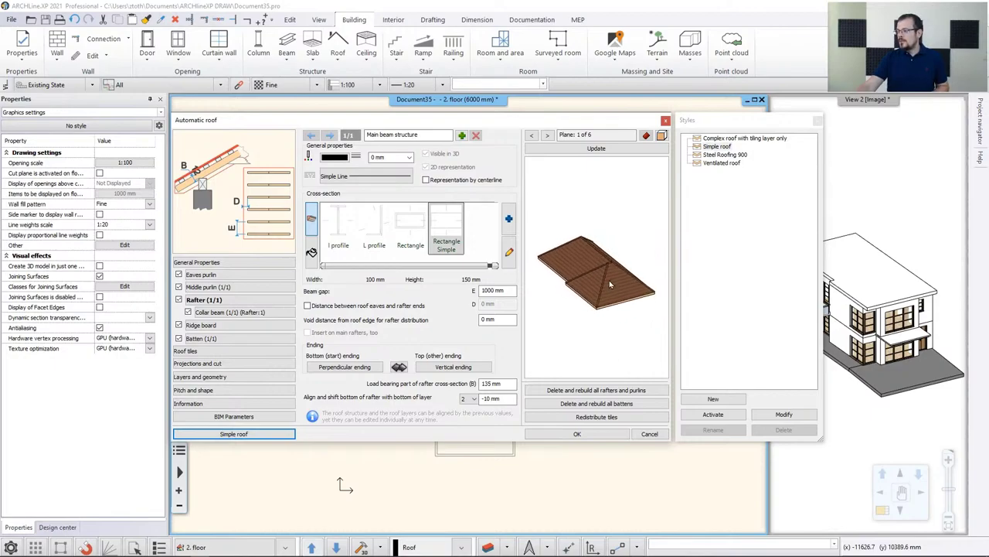
{"action": "left_click", "coordinate": [662, 135]}
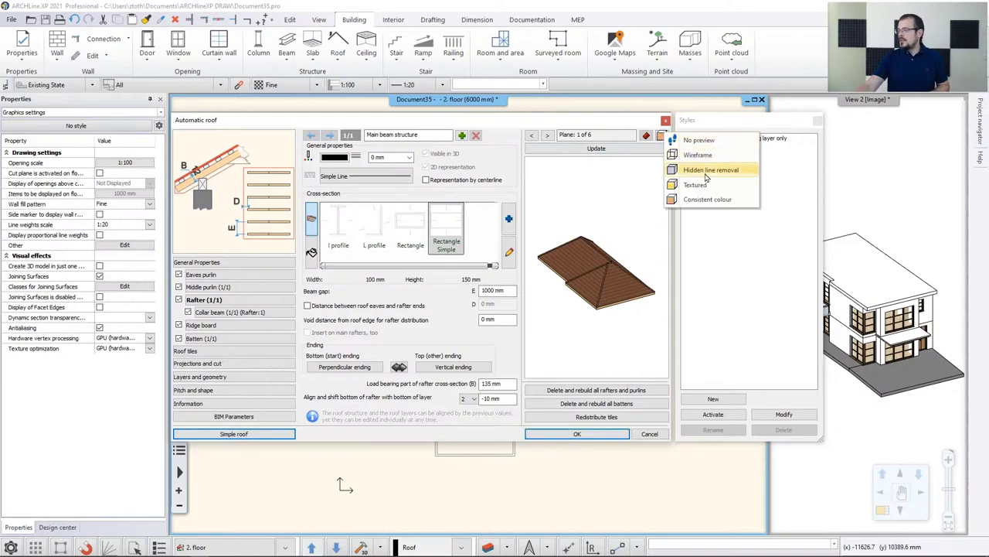
{"action": "left_click", "coordinate": [714, 201]}
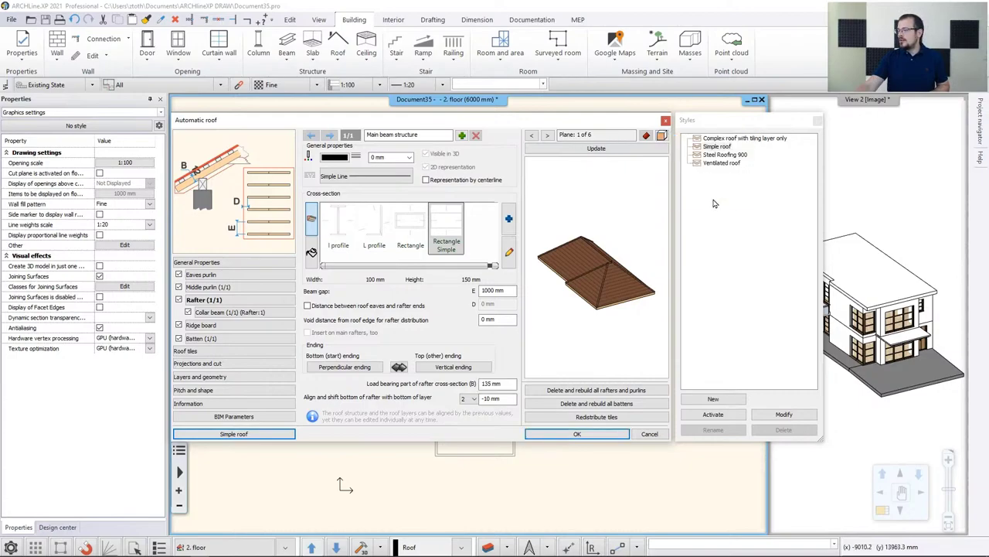
{"action": "left_click", "coordinate": [662, 136]}
{"action": "left_click", "coordinate": [620, 232]}
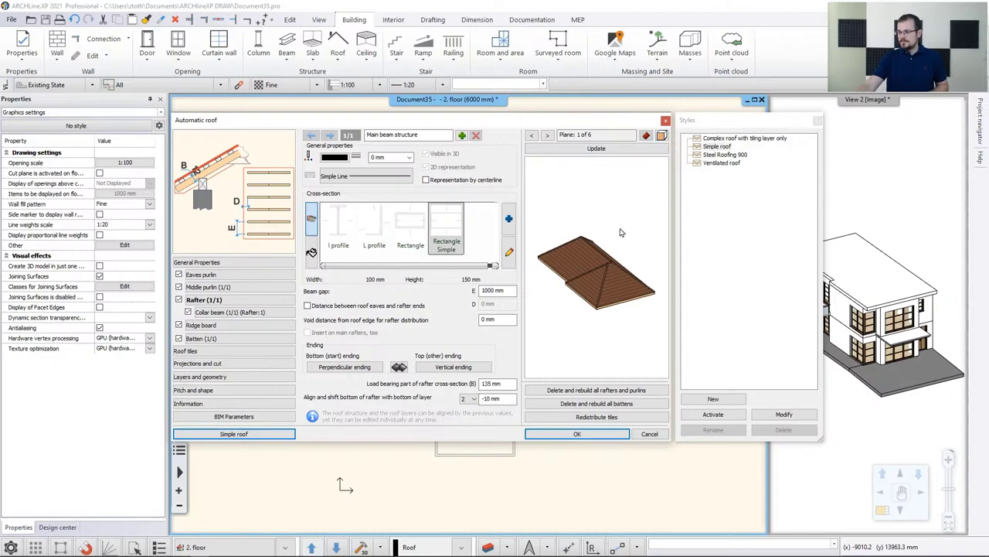
{"action": "left_click", "coordinate": [263, 266]}
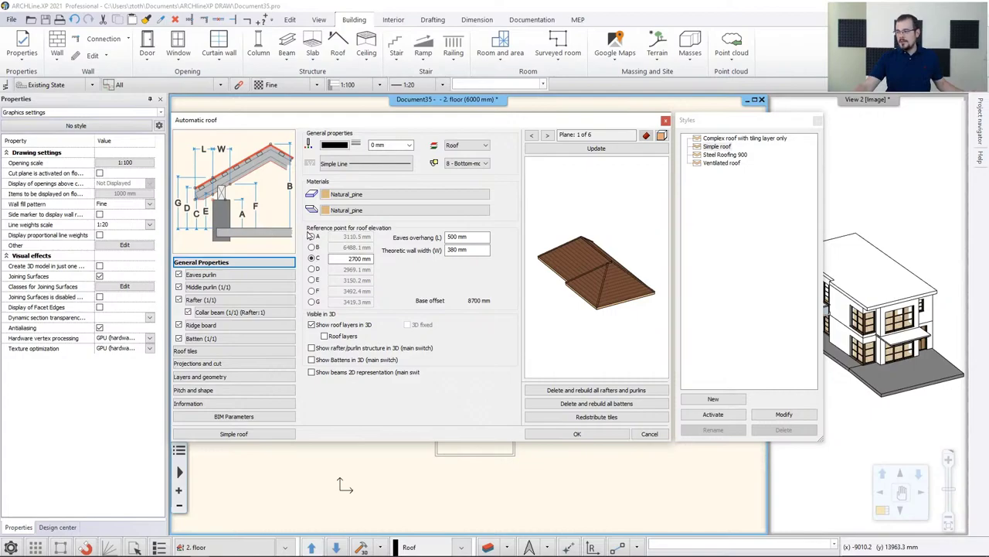
Set reference elevation C to -300 mm and update the roof preview
{"action": "left_click", "coordinate": [352, 258]}
{"action": "double_click", "coordinate": [351, 258]}
{"action": "type", "text": "-300"}
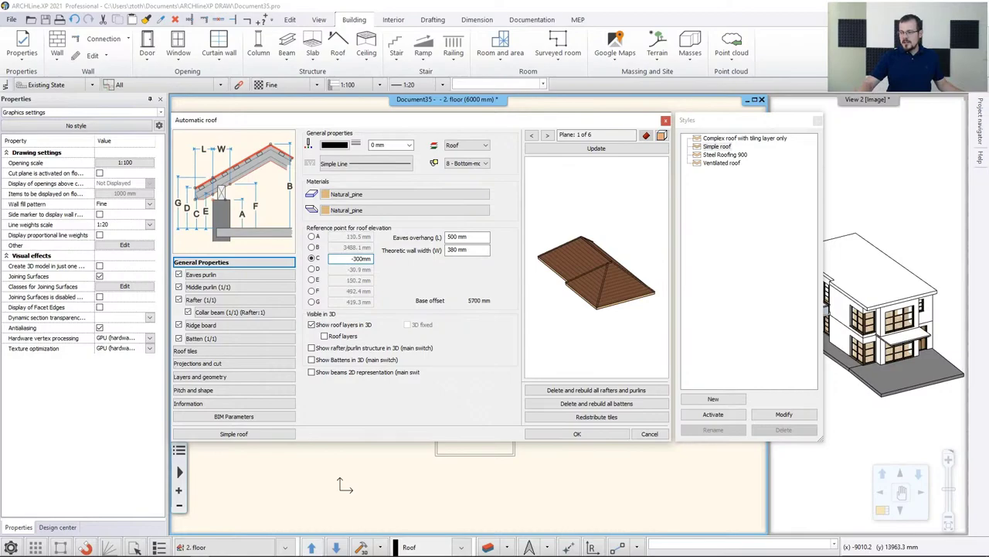
{"action": "left_click", "coordinate": [587, 149]}
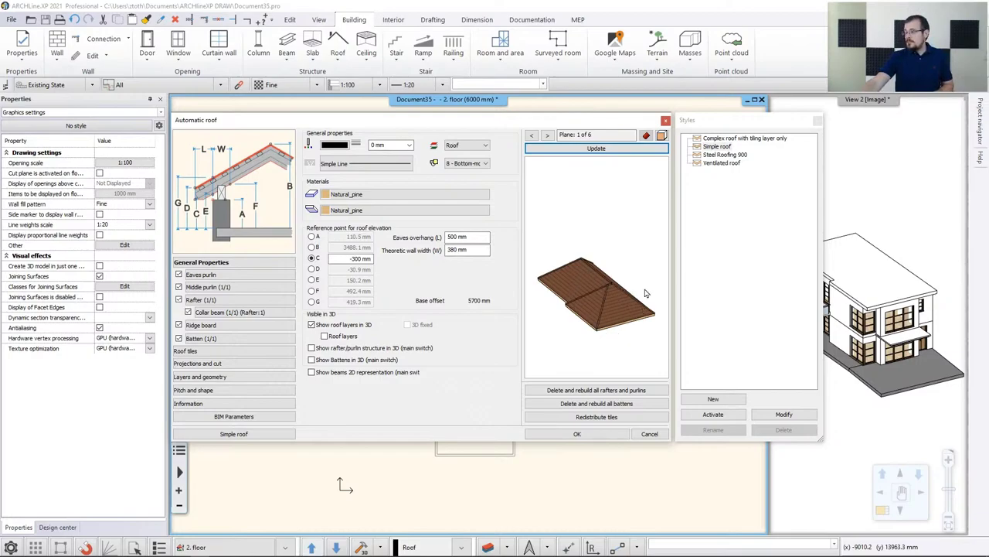
{"action": "left_click", "coordinate": [213, 352]}
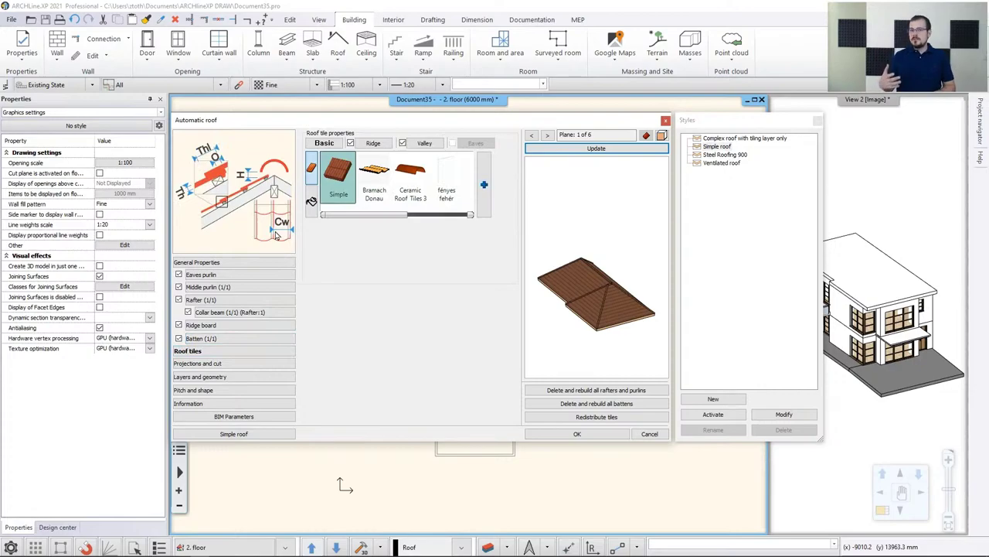
Browse the roof tile textures and pick Roof_Blind_Coal
{"action": "scroll", "coordinate": [599, 300], "scroll_direction": "up", "scroll_amount": 5}
{"action": "scroll", "coordinate": [600, 302], "scroll_direction": "up", "scroll_amount": 3}
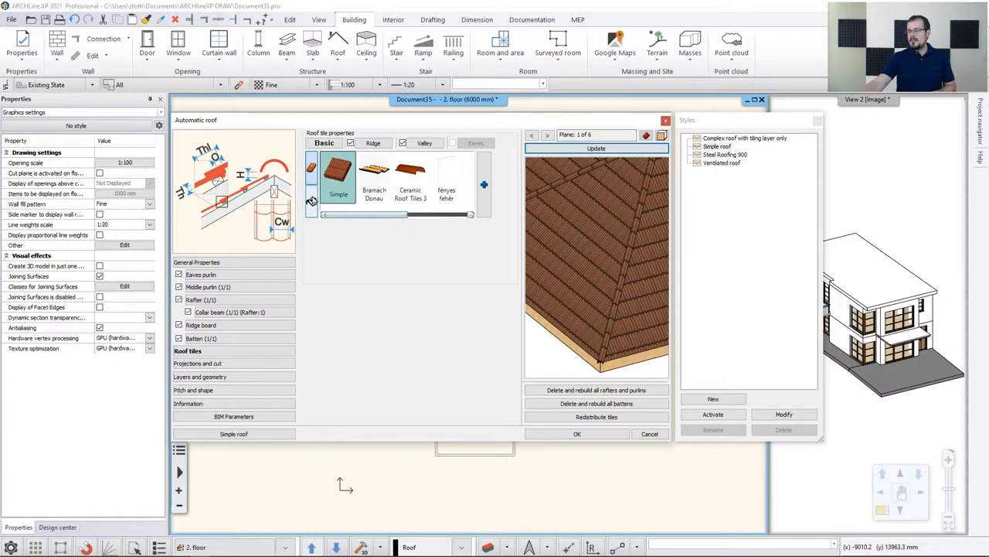
{"action": "left_click", "coordinate": [312, 201]}
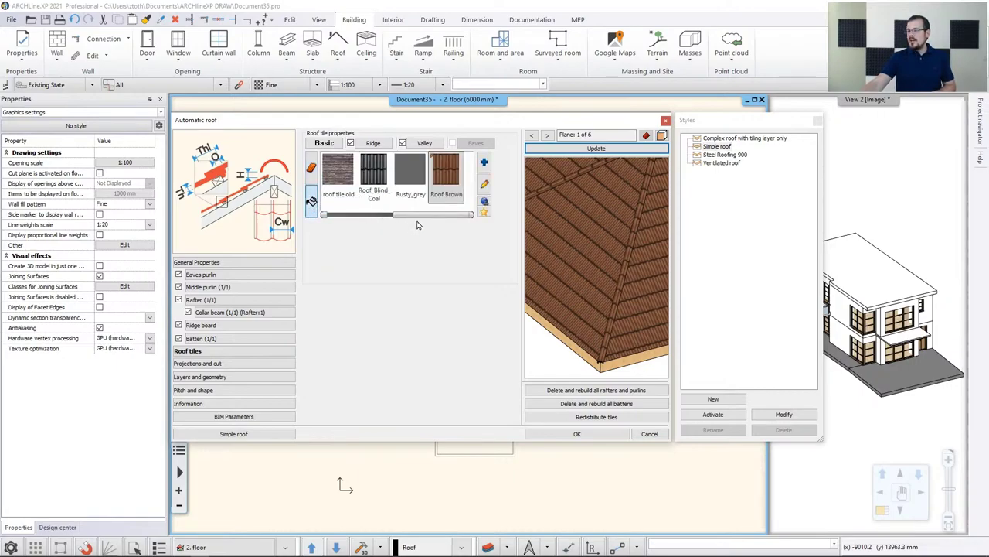
{"action": "left_click", "coordinate": [375, 180]}
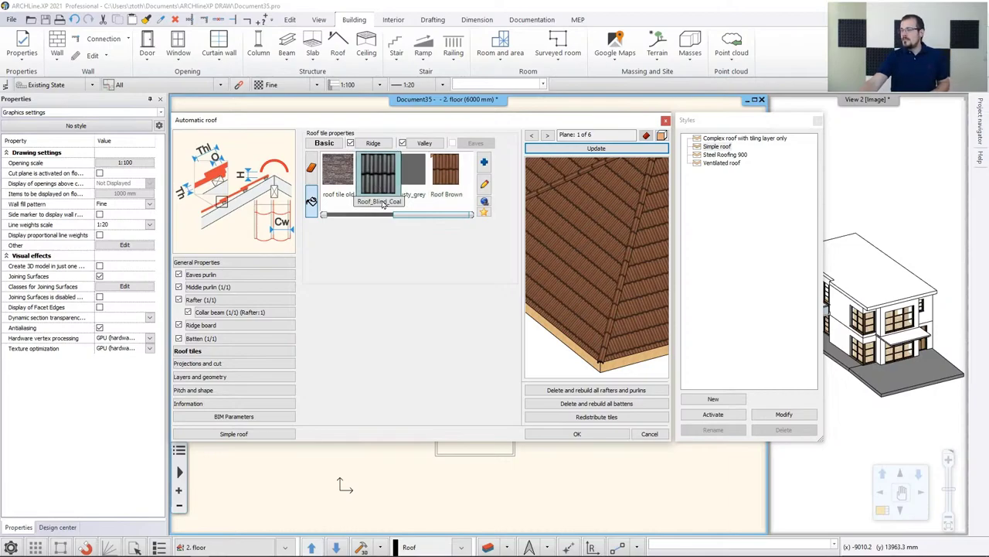
Add Roof_Blind_Coal from the material library via a 'ro' search, update and inspect the preview
{"action": "left_click", "coordinate": [483, 163]}
{"action": "left_click", "coordinate": [658, 117]}
{"action": "type", "text": "roof_blind"}
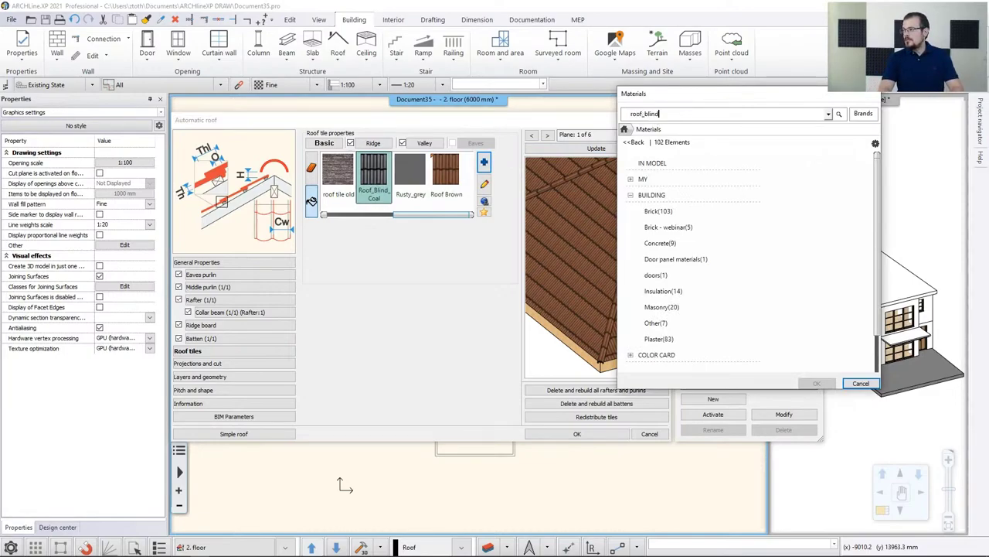
{"action": "key", "text": "Return"}
{"action": "left_click", "coordinate": [644, 182]}
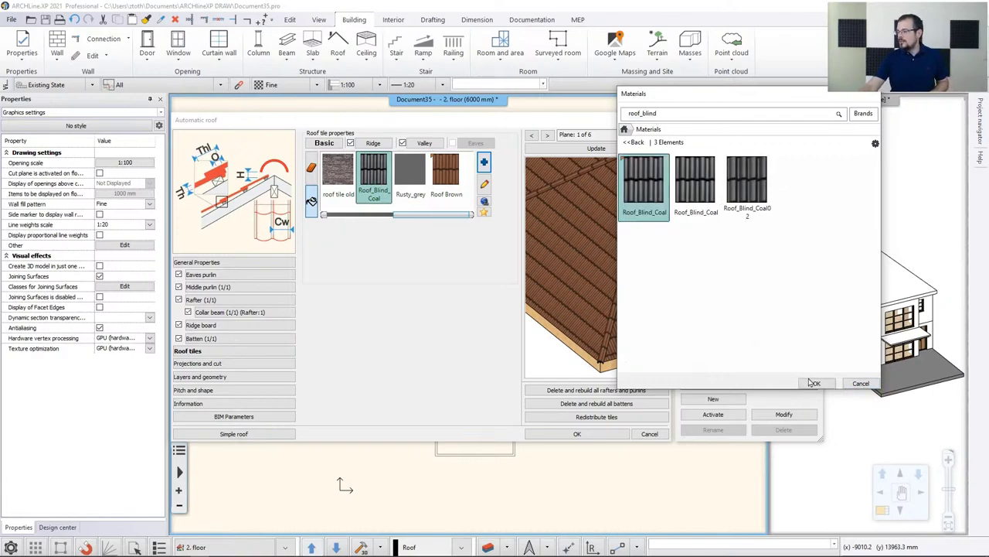
{"action": "left_click", "coordinate": [816, 382]}
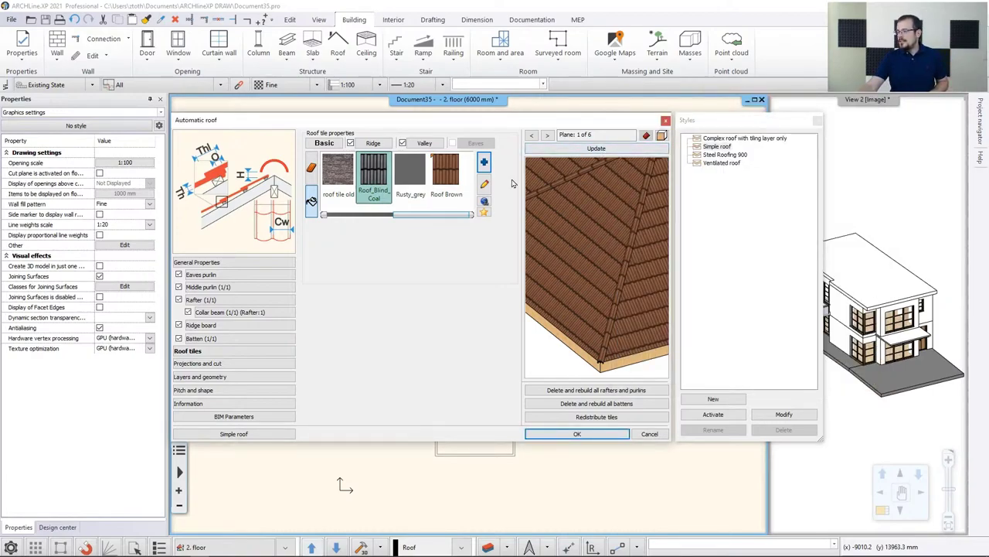
{"action": "left_click", "coordinate": [593, 149]}
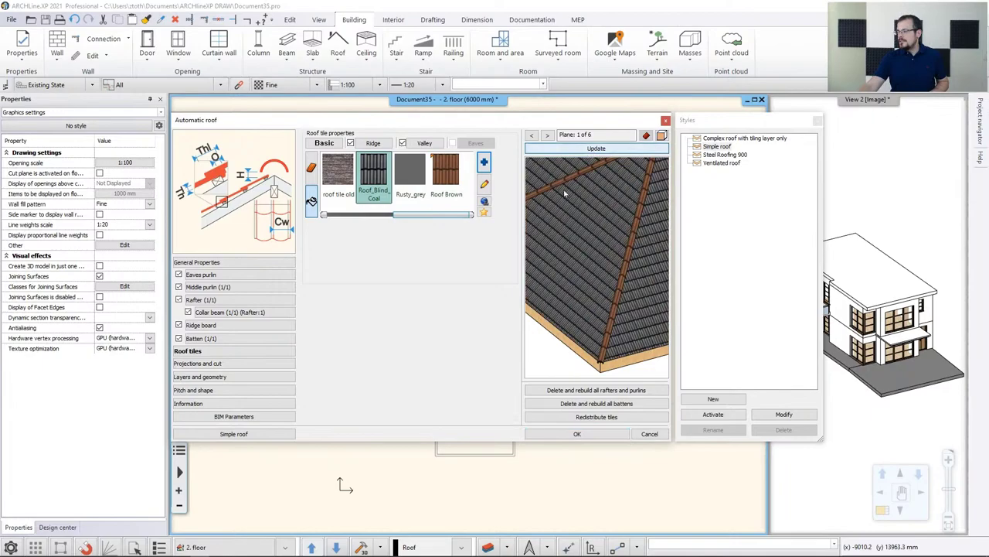
{"action": "left_click_drag", "start_coordinate": [575, 224], "coordinate": [592, 248]}
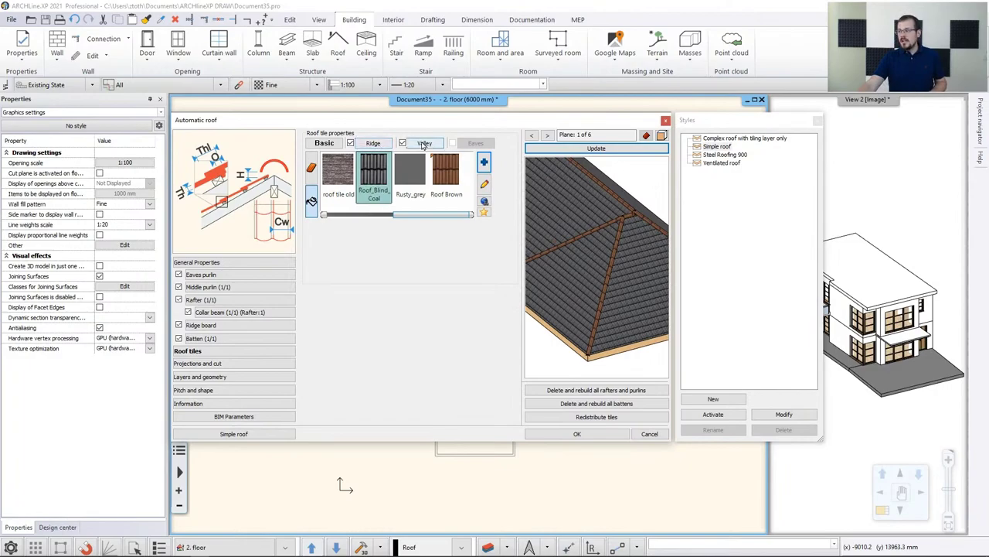
{"action": "left_click_drag", "start_coordinate": [584, 241], "coordinate": [607, 200]}
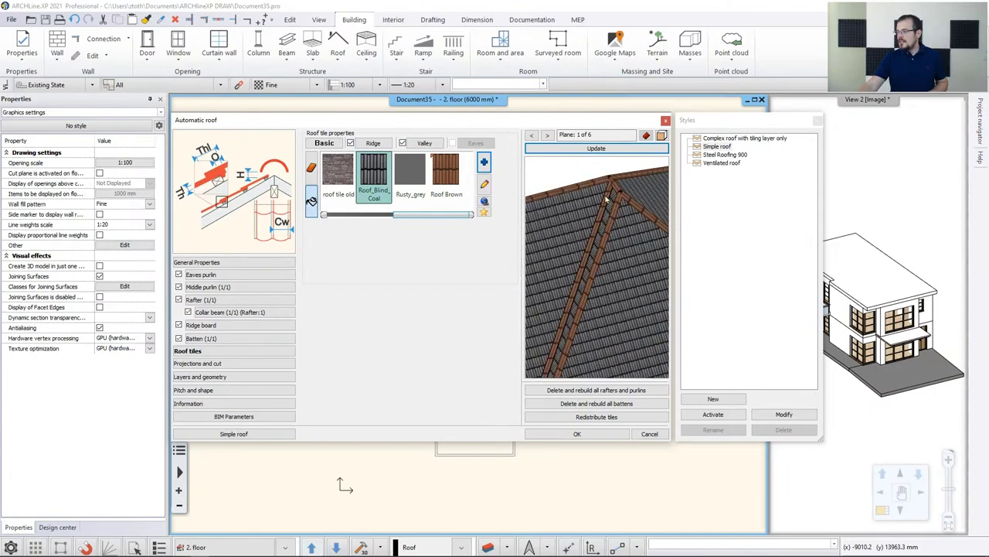
Set the ridge tiles to Roof_Blind_Coal via a 'roof_blind' library search and update the preview
{"action": "left_click", "coordinate": [374, 143]}
{"action": "mouse_move", "coordinate": [425, 219]}
{"action": "left_mouse_down"}
{"action": "mouse_move", "coordinate": [368, 222]}
{"action": "mouse_move", "coordinate": [429, 220]}
{"action": "left_mouse_up"}
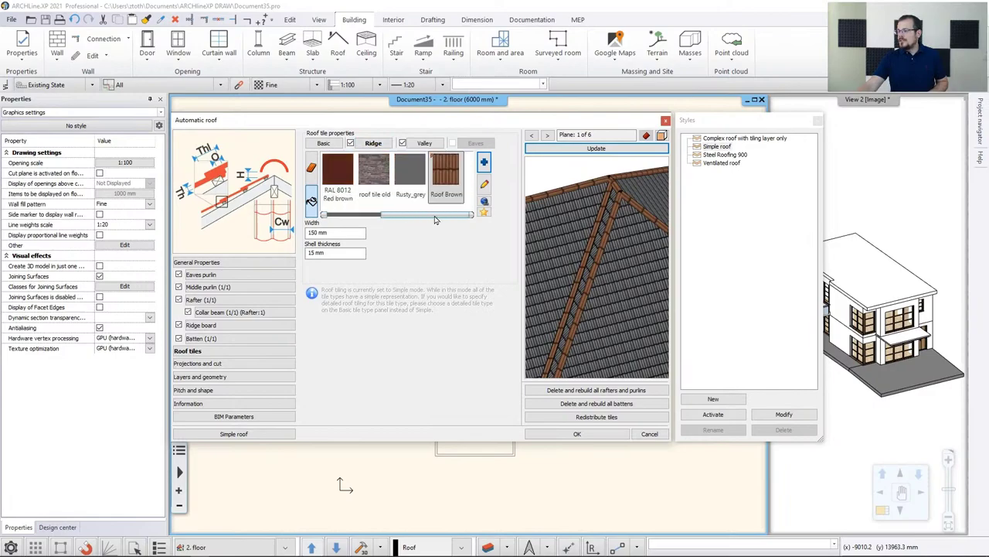
{"action": "left_click", "coordinate": [484, 161]}
{"action": "left_click", "coordinate": [655, 115]}
{"action": "type", "text": "roof_blind"}
{"action": "key", "text": "Return"}
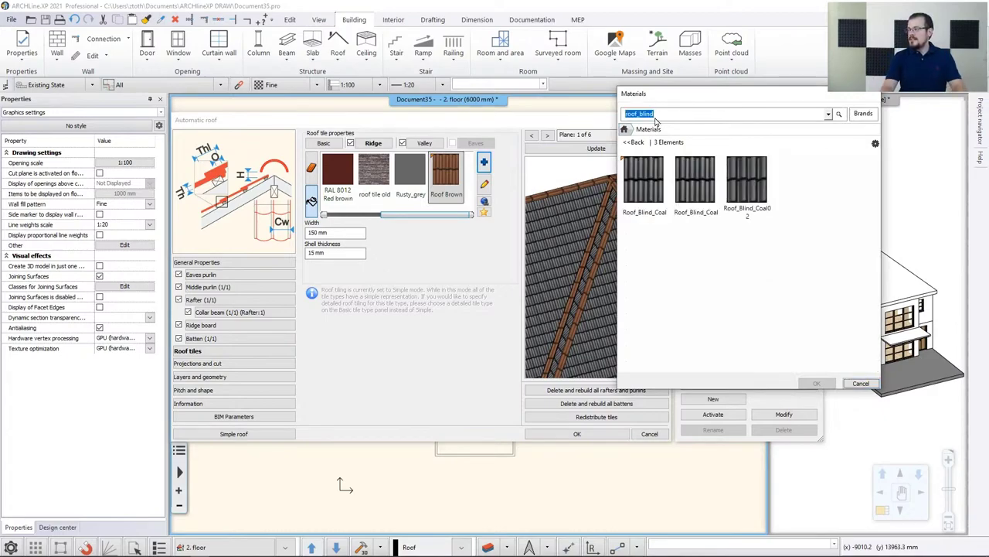
{"action": "left_click", "coordinate": [644, 179]}
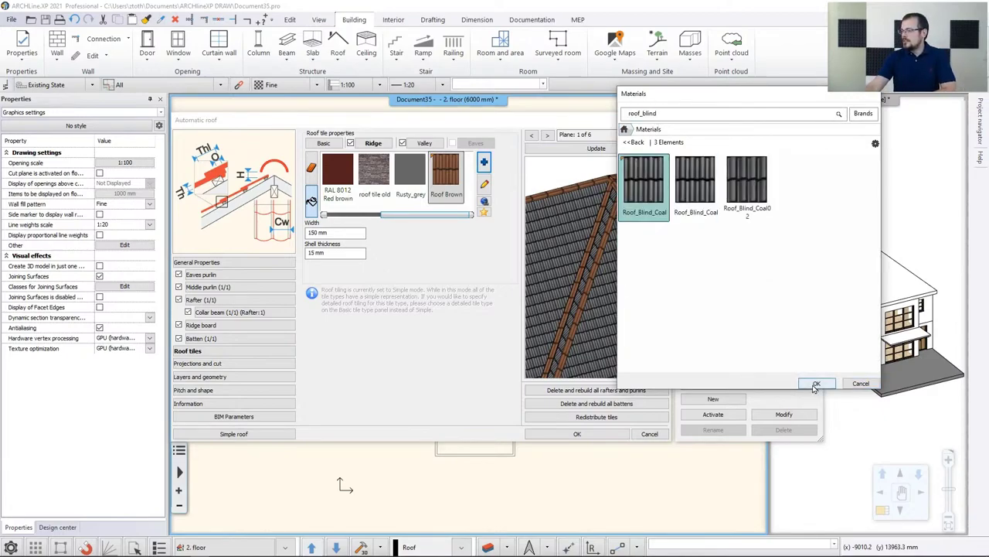
{"action": "left_click", "coordinate": [816, 382]}
{"action": "left_click", "coordinate": [642, 151]}
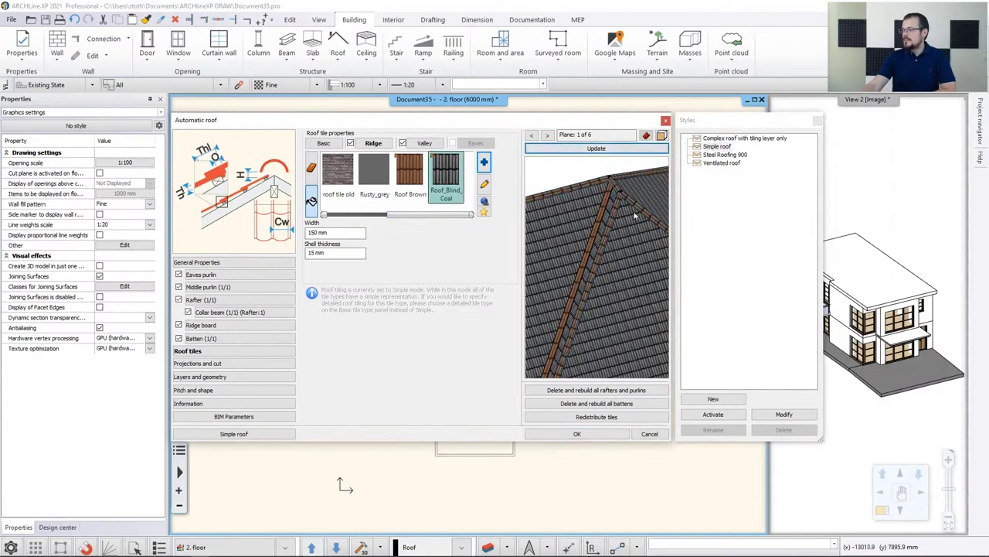
{"action": "left_click", "coordinate": [424, 143]}
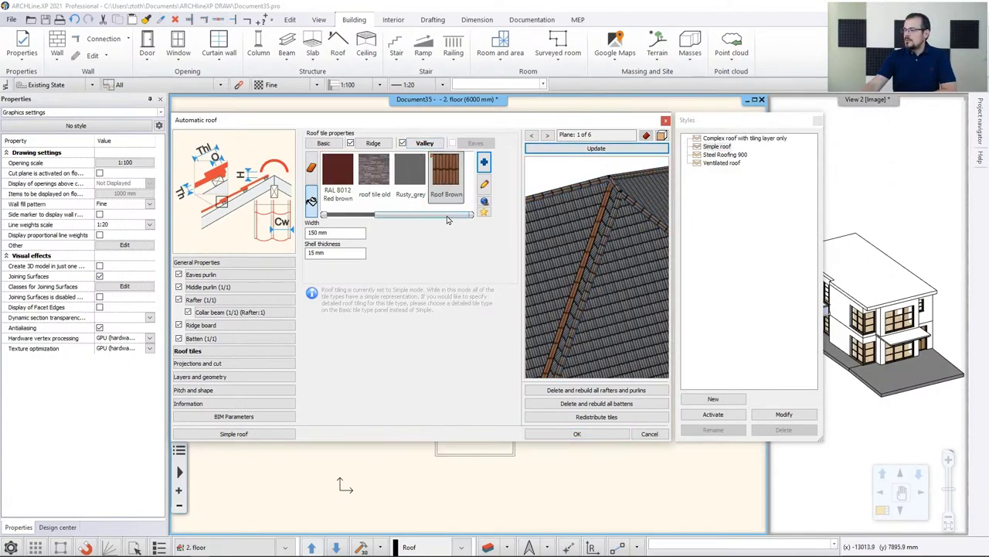
Choose the PANTONE-S325-3 swatch for the valley tiles and orbit the preview to check
{"action": "scroll", "coordinate": [447, 220], "scroll_direction": "up", "scroll_amount": 4}
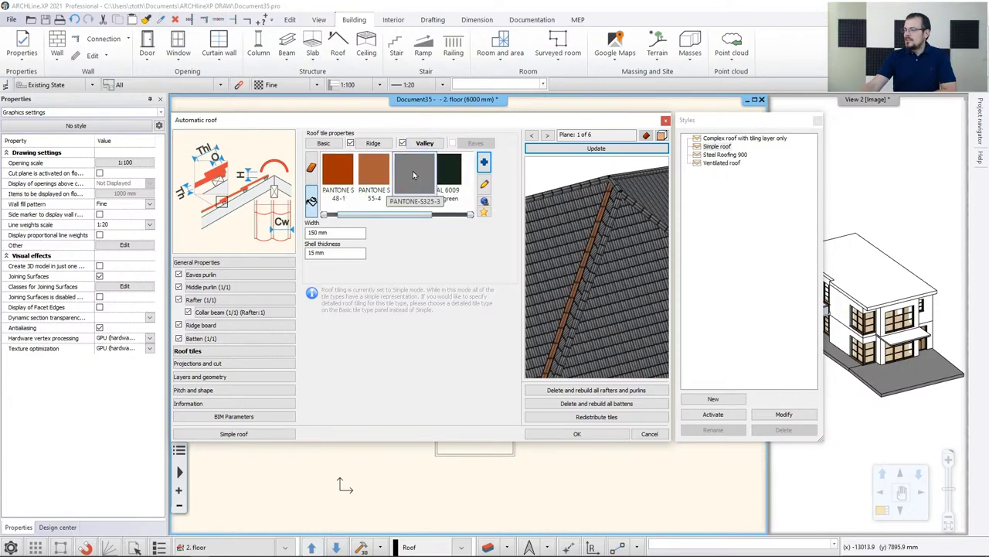
{"action": "left_click", "coordinate": [413, 175]}
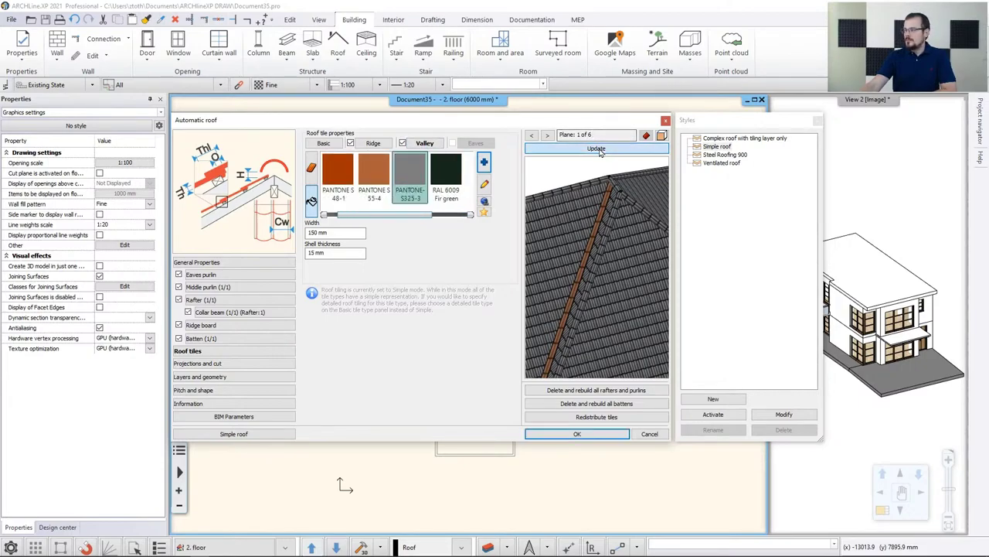
{"action": "scroll", "coordinate": [627, 232], "scroll_direction": "down", "scroll_amount": 5}
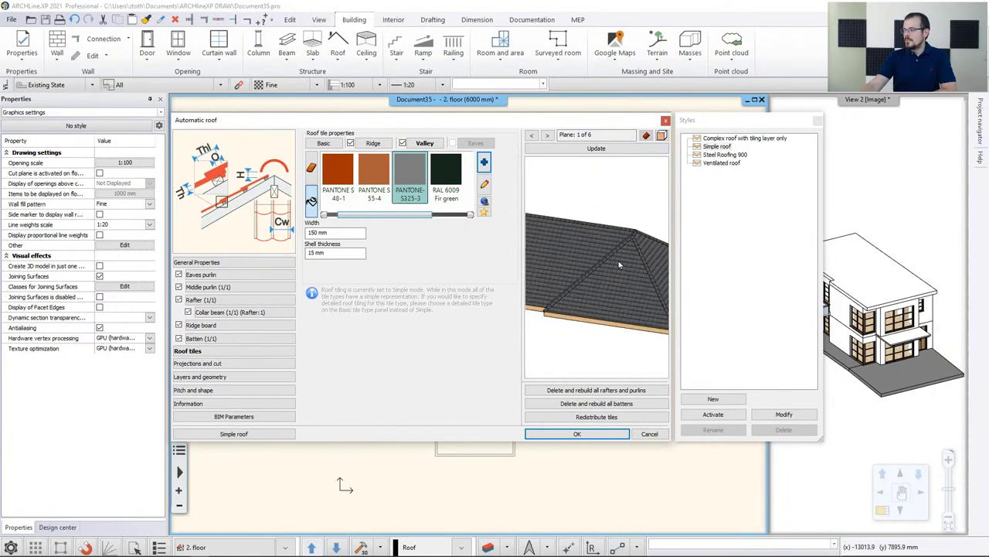
{"action": "left_click_drag", "start_coordinate": [627, 264], "coordinate": [592, 268]}
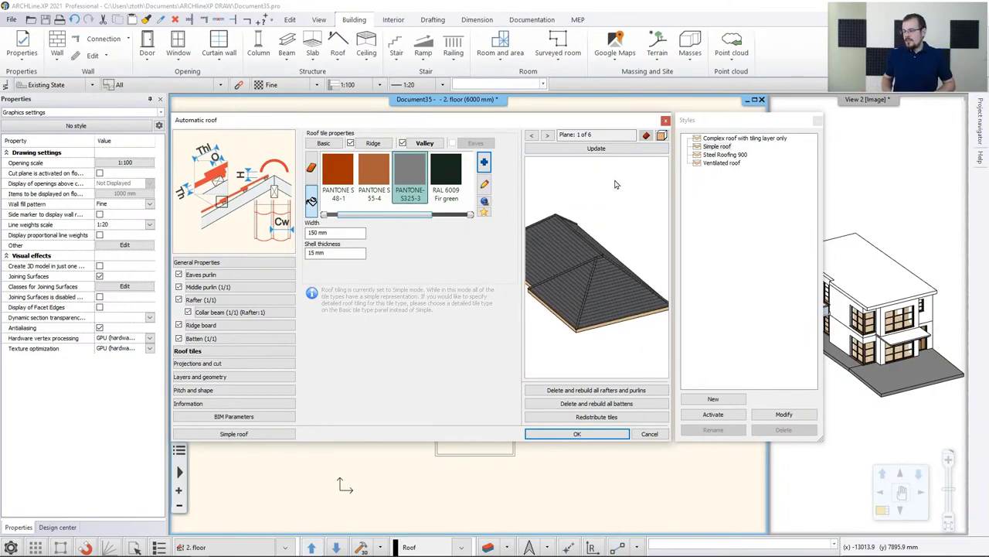
{"action": "left_click_drag", "start_coordinate": [618, 321], "coordinate": [570, 254]}
{"action": "scroll", "coordinate": [605, 320], "scroll_direction": "up", "scroll_amount": 2}
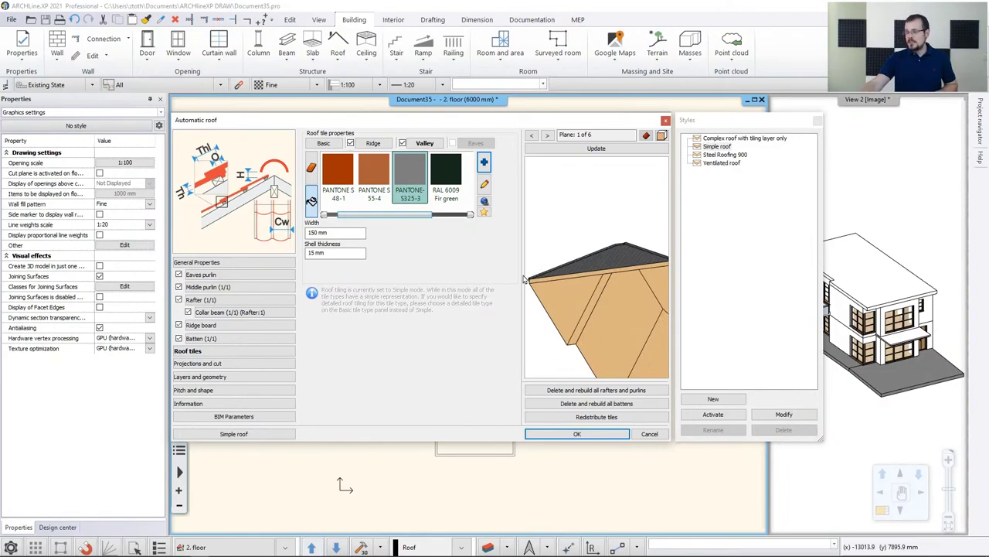
In General Properties, replace the first roof material Natural_pine with Bright_white
{"action": "left_click", "coordinate": [256, 263]}
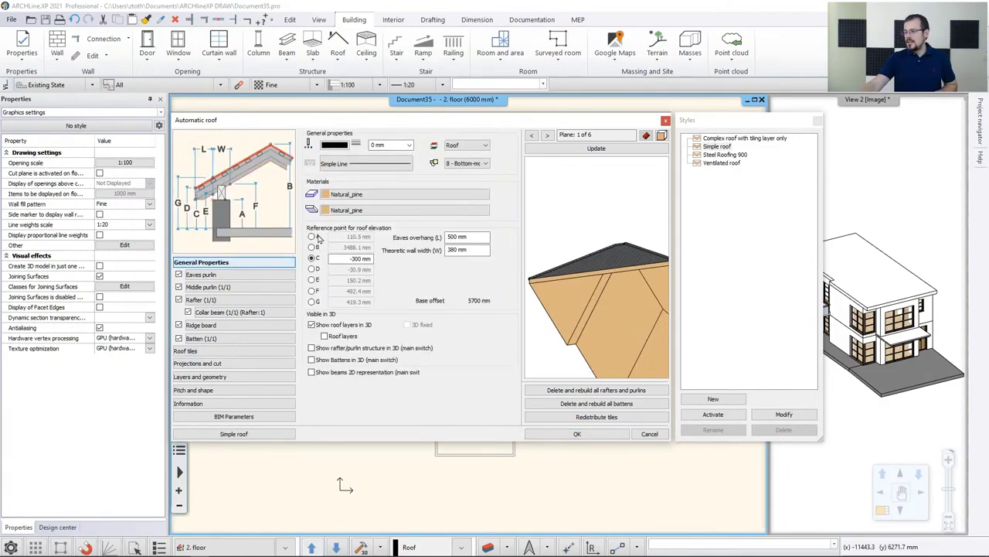
{"action": "left_click", "coordinate": [343, 198]}
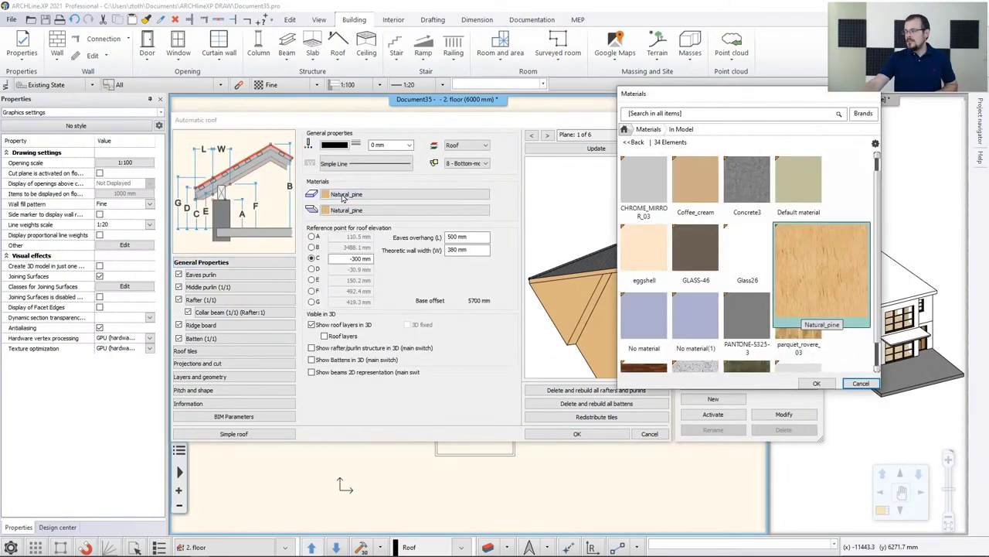
{"action": "scroll", "coordinate": [821, 330], "scroll_direction": "down", "scroll_amount": 3}
{"action": "scroll", "coordinate": [776, 328], "scroll_direction": "up", "scroll_amount": 5}
{"action": "left_click", "coordinate": [700, 263]}
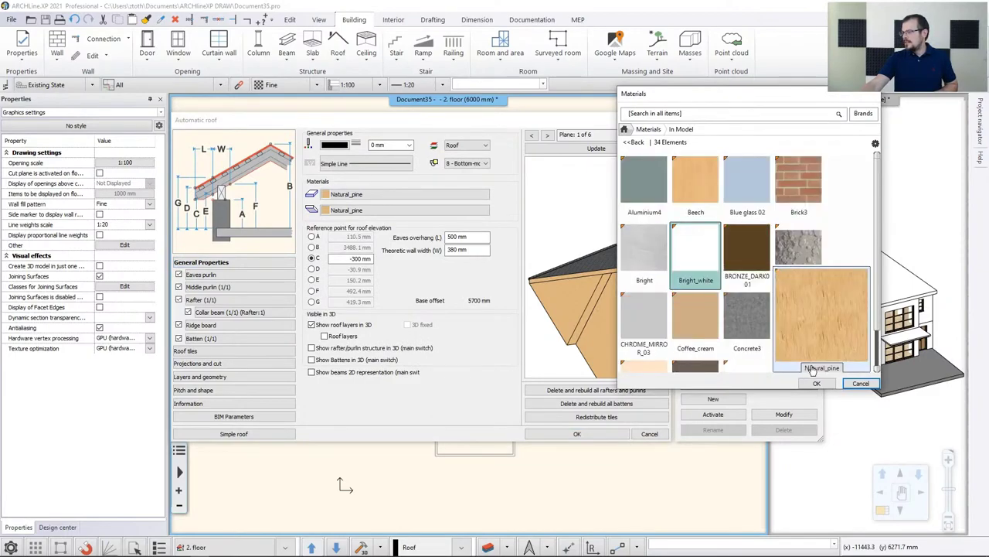
{"action": "left_click", "coordinate": [816, 383]}
Replace the second roof material with Bright_white and update the preview
{"action": "left_click", "coordinate": [396, 213]}
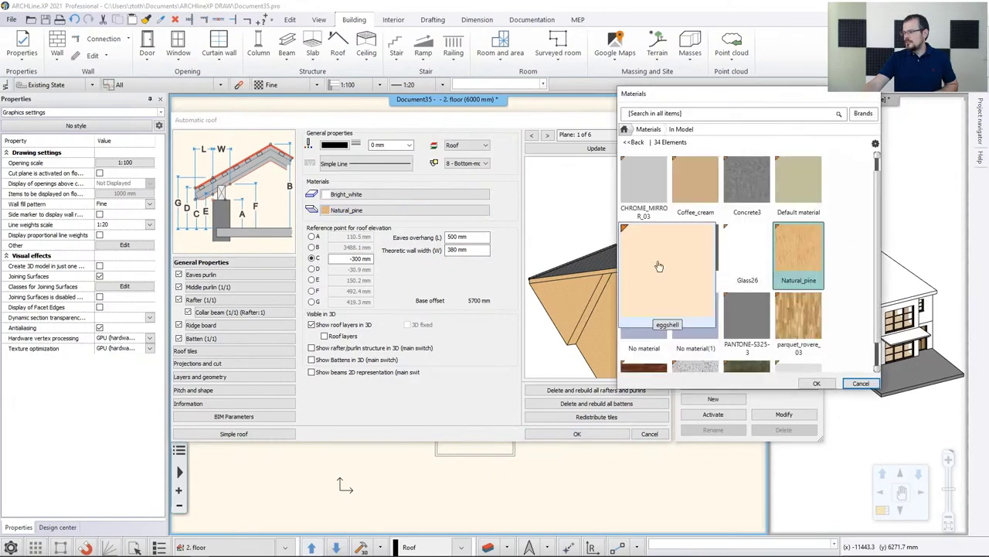
{"action": "scroll", "coordinate": [738, 270], "scroll_direction": "down", "scroll_amount": 5}
{"action": "scroll", "coordinate": [740, 275], "scroll_direction": "up", "scroll_amount": 5}
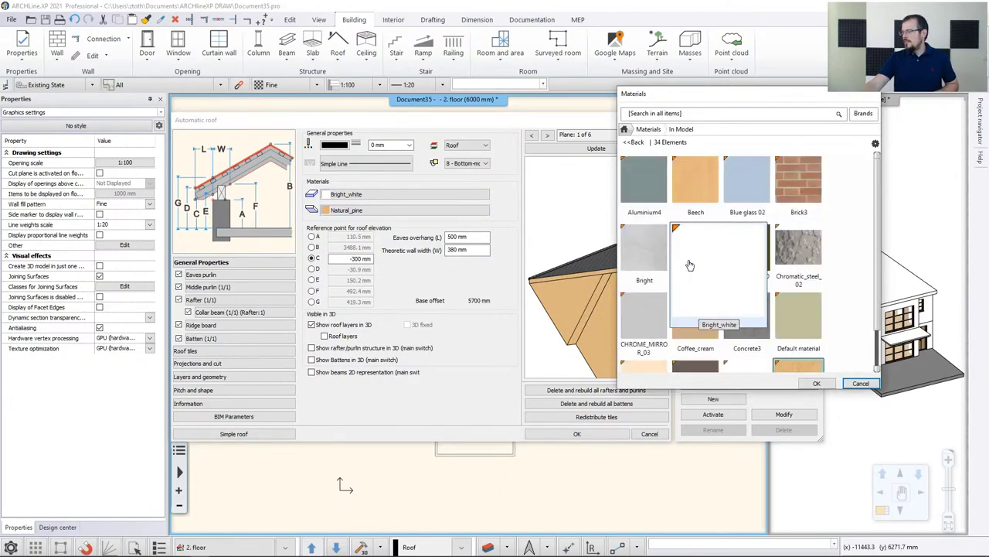
{"action": "left_click", "coordinate": [690, 265]}
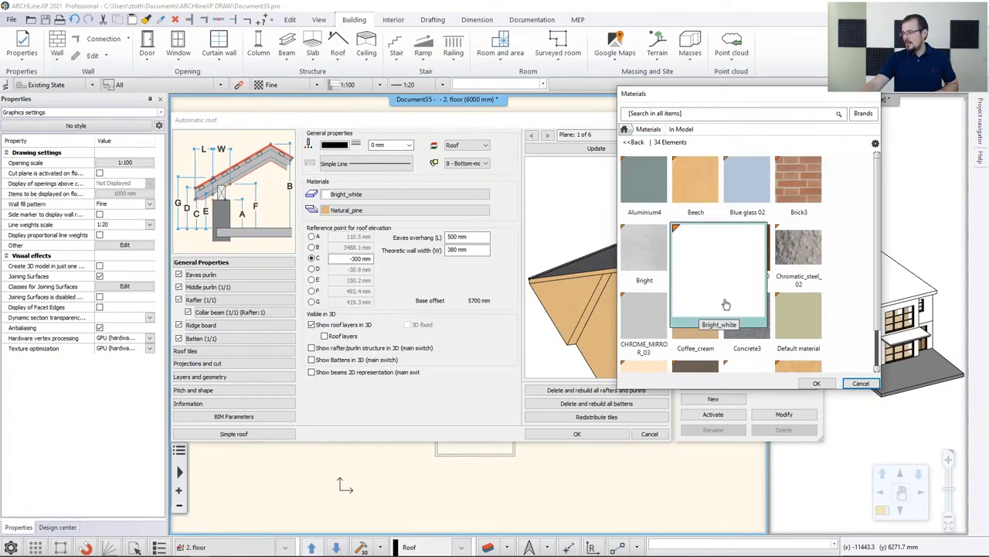
{"action": "left_click", "coordinate": [815, 383]}
{"action": "left_click", "coordinate": [605, 147]}
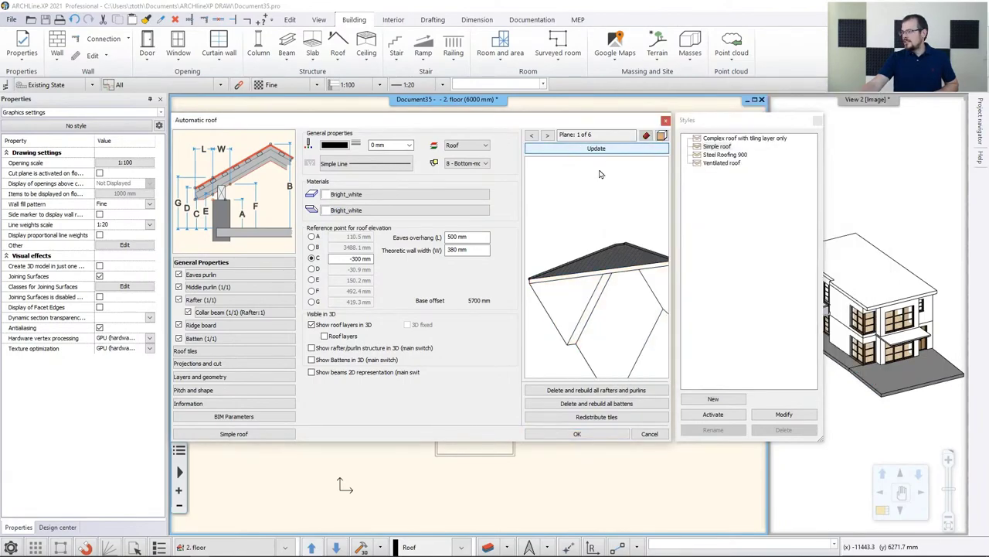
{"action": "left_click_drag", "start_coordinate": [573, 226], "coordinate": [601, 259]}
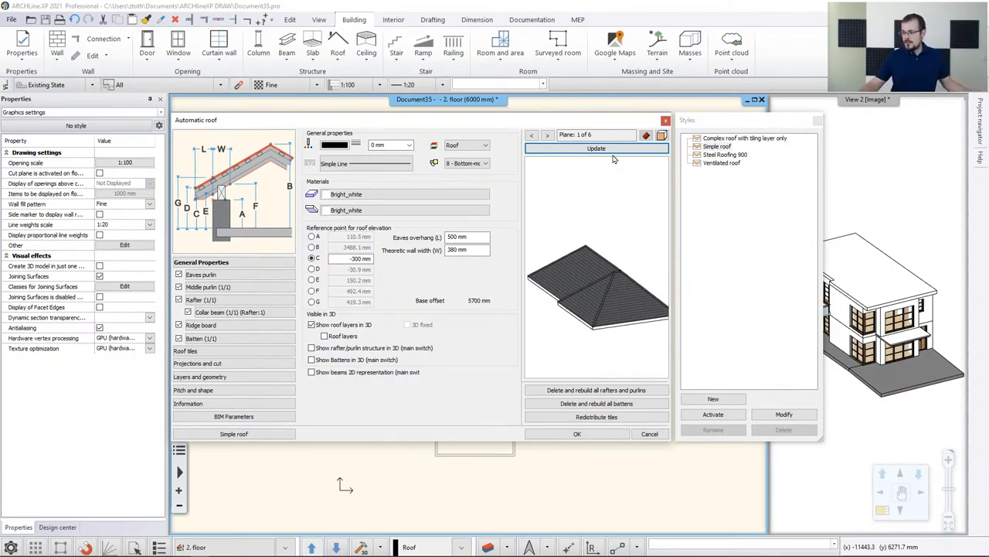
Check Projections and cut and Layers and geometry, then show Pitch and shape with its 42° slope
{"action": "left_click", "coordinate": [207, 368]}
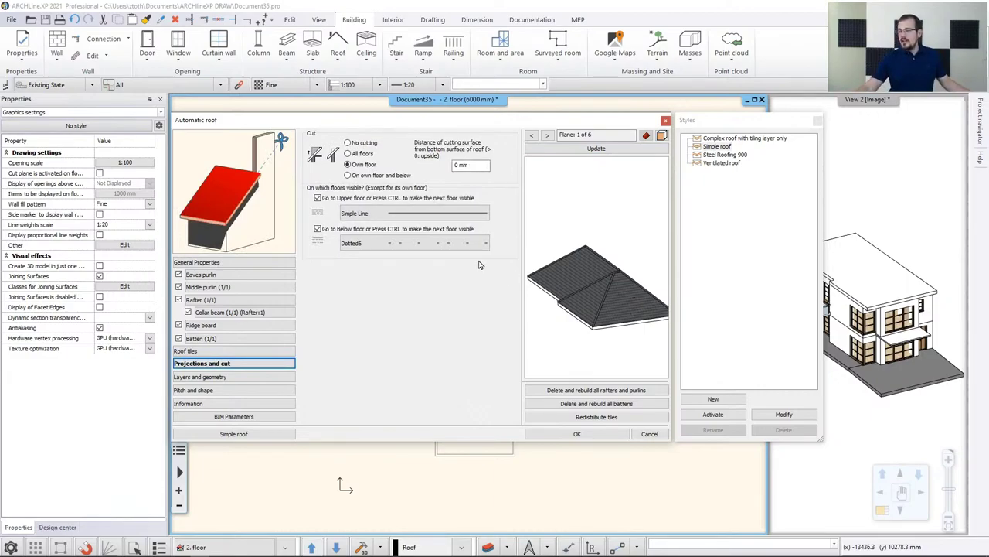
{"action": "left_click", "coordinate": [240, 377]}
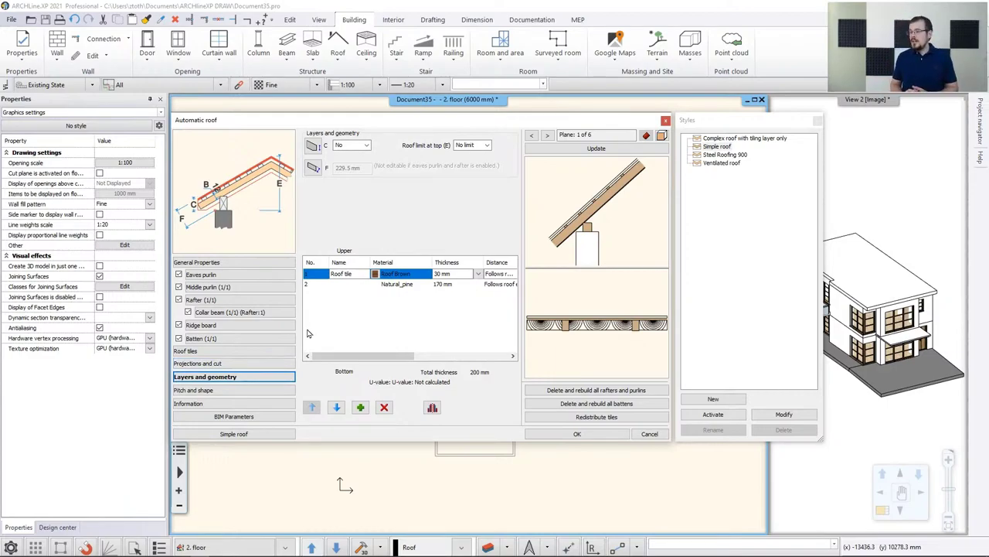
{"action": "left_click", "coordinate": [210, 390]}
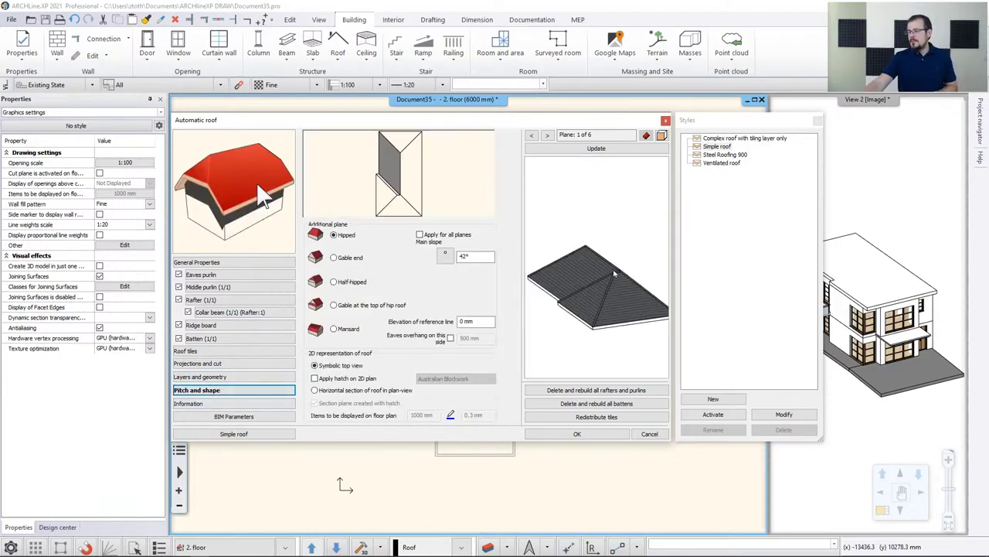
Lower the automatic roof's main slope from 42° to 25° on all planes and review the rebuilt preview
{"action": "mouse_move", "coordinate": [616, 275]}
{"action": "left_mouse_down"}
{"action": "mouse_move", "coordinate": [622, 311]}
{"action": "mouse_move", "coordinate": [607, 305]}
{"action": "mouse_move", "coordinate": [607, 315]}
{"action": "mouse_move", "coordinate": [613, 288]}
{"action": "left_mouse_up"}
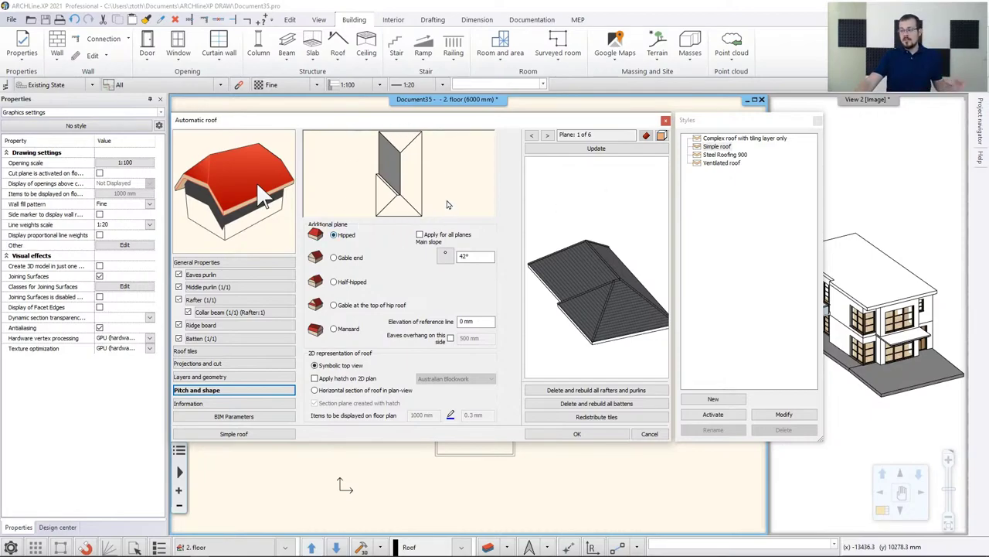
{"action": "double_click", "coordinate": [468, 257]}
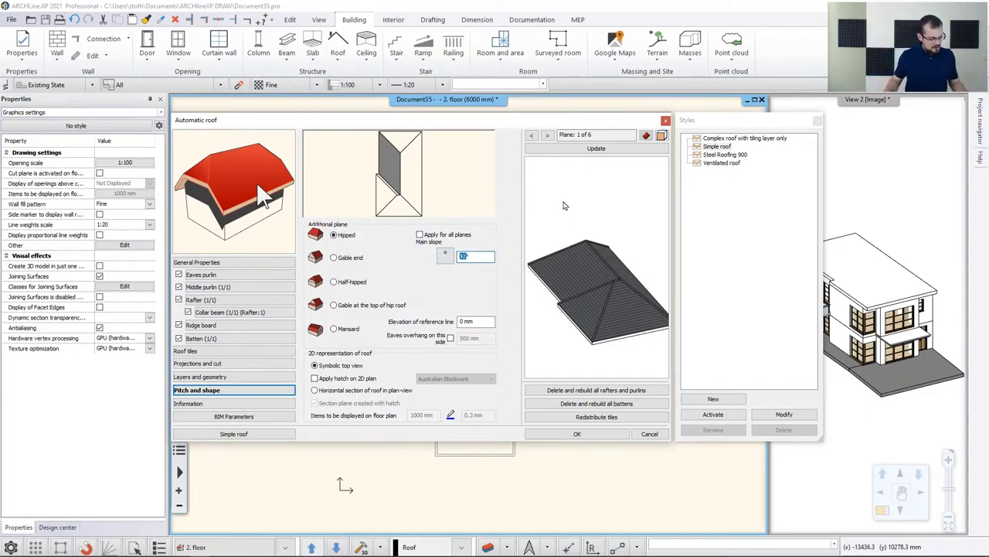
{"action": "type", "text": "25"}
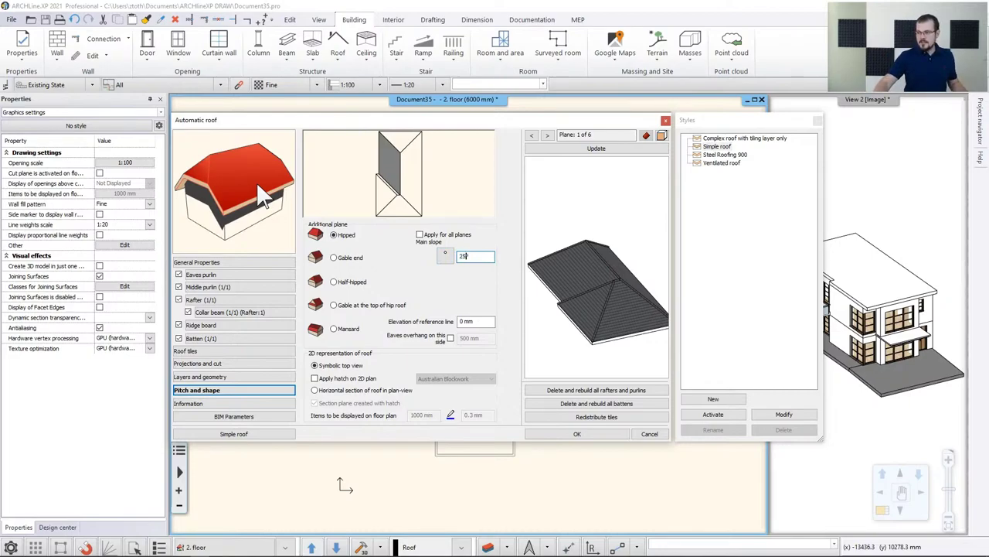
{"action": "left_click", "coordinate": [419, 235]}
{"action": "left_click", "coordinate": [591, 151]}
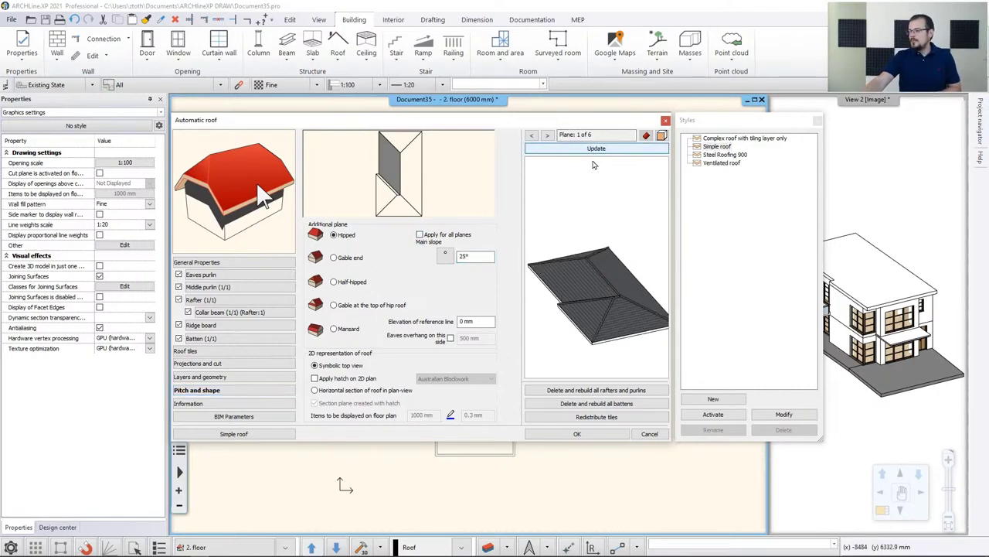
{"action": "left_click_drag", "start_coordinate": [591, 219], "coordinate": [618, 241]}
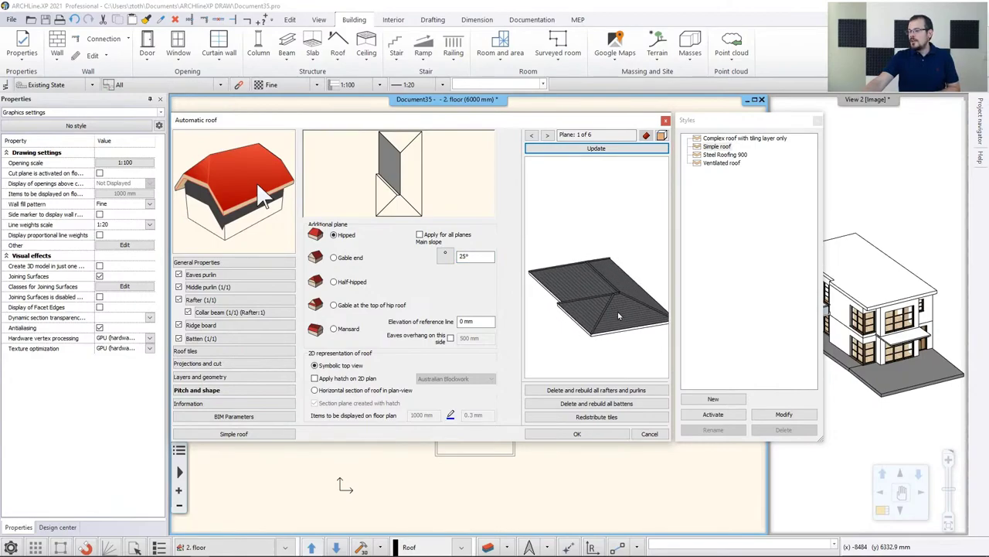
{"action": "left_click_drag", "start_coordinate": [630, 308], "coordinate": [612, 295]}
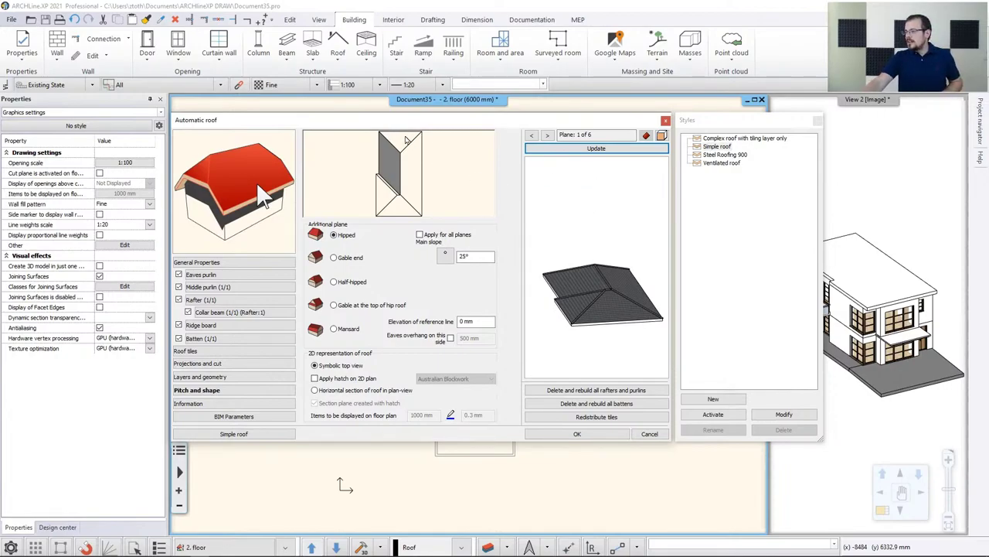
Set roof plane 3's main slope to 35° and update the preview
{"action": "left_click", "coordinate": [411, 210]}
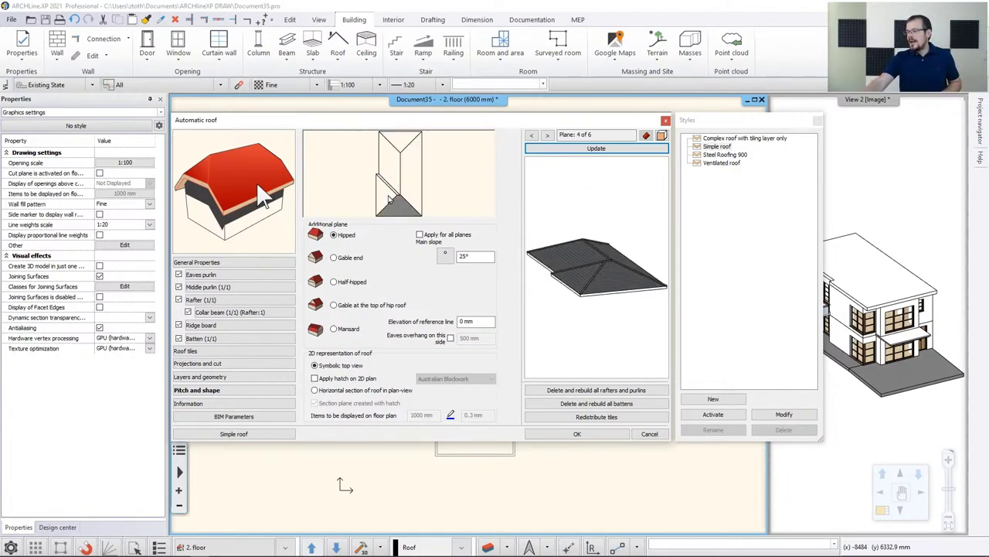
{"action": "left_click", "coordinate": [395, 199]}
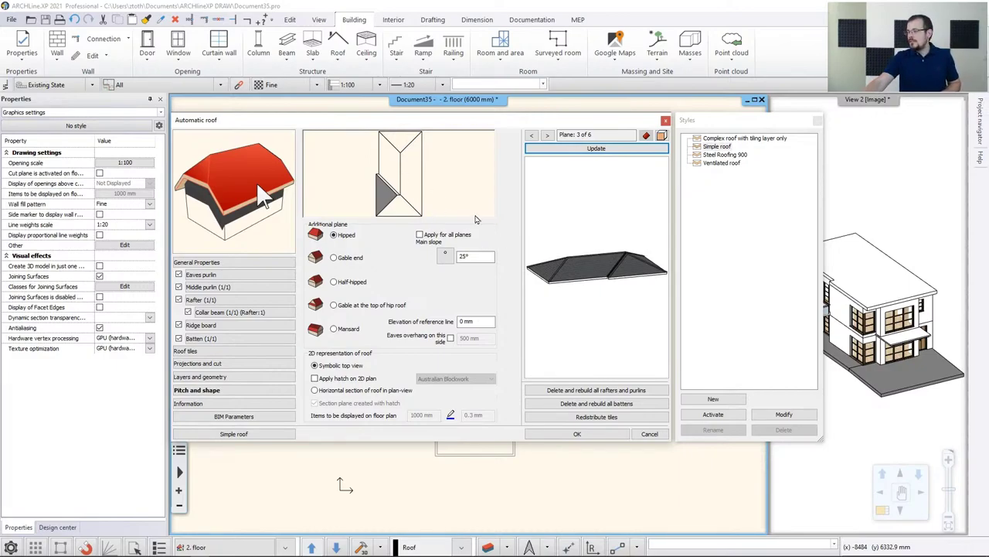
{"action": "left_click", "coordinate": [387, 165]}
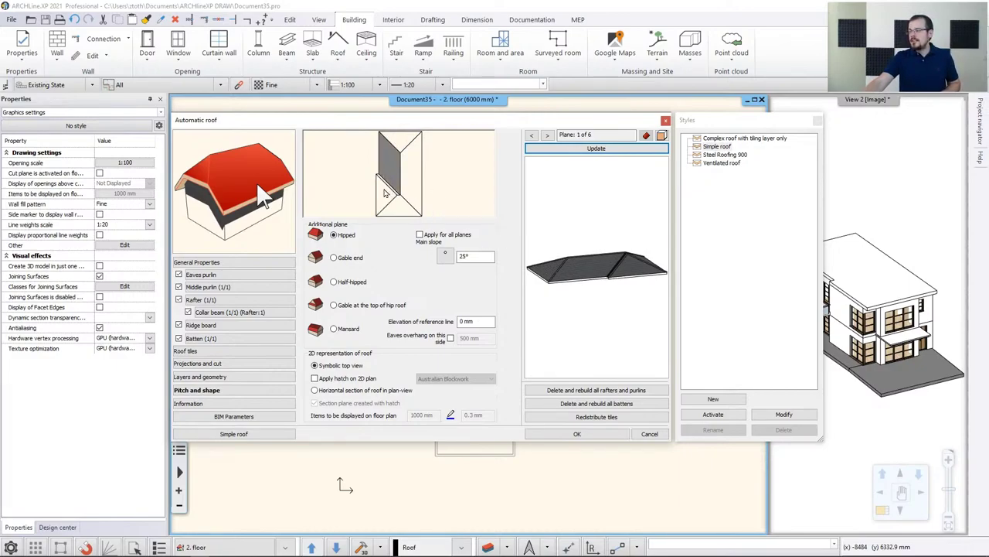
{"action": "left_click", "coordinate": [384, 193]}
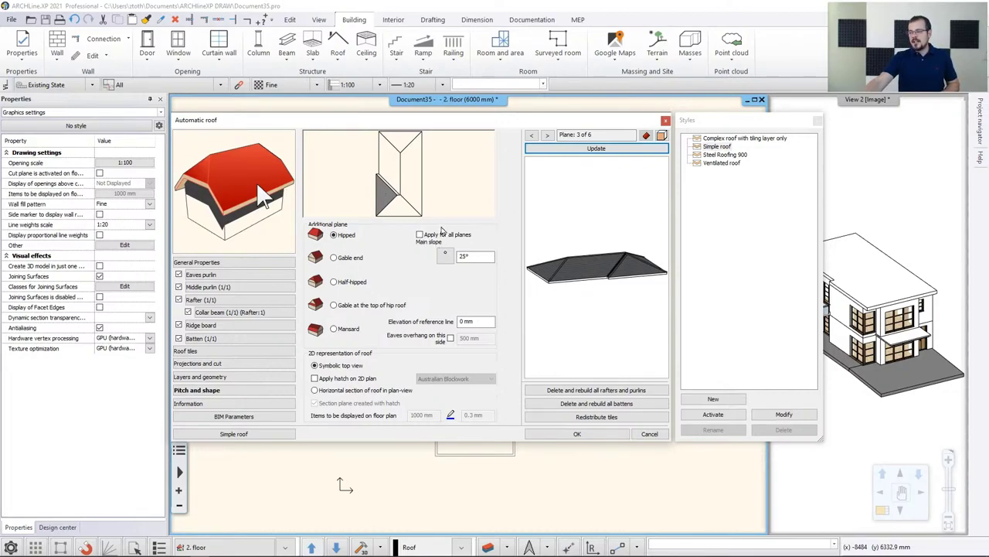
{"action": "double_click", "coordinate": [464, 256]}
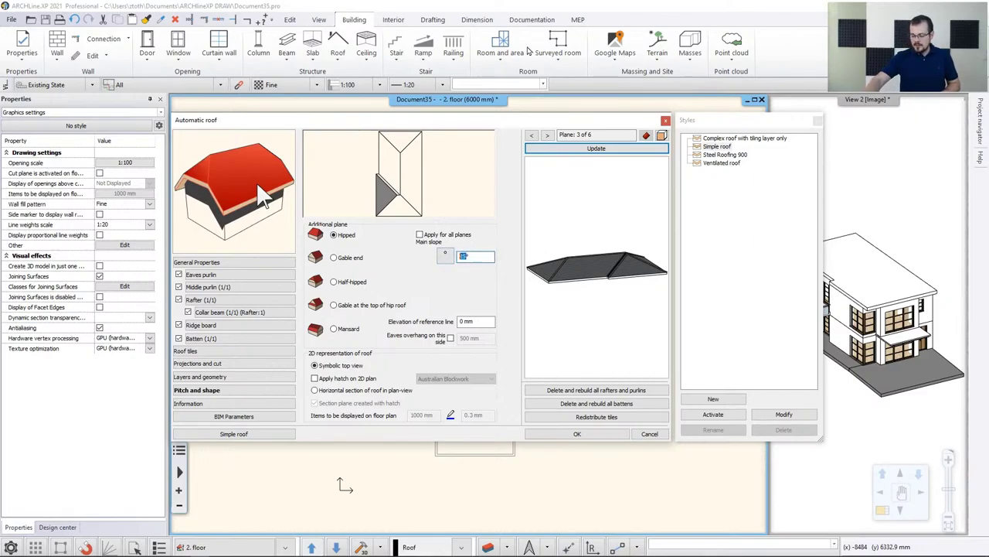
{"action": "left_click", "coordinate": [595, 148]}
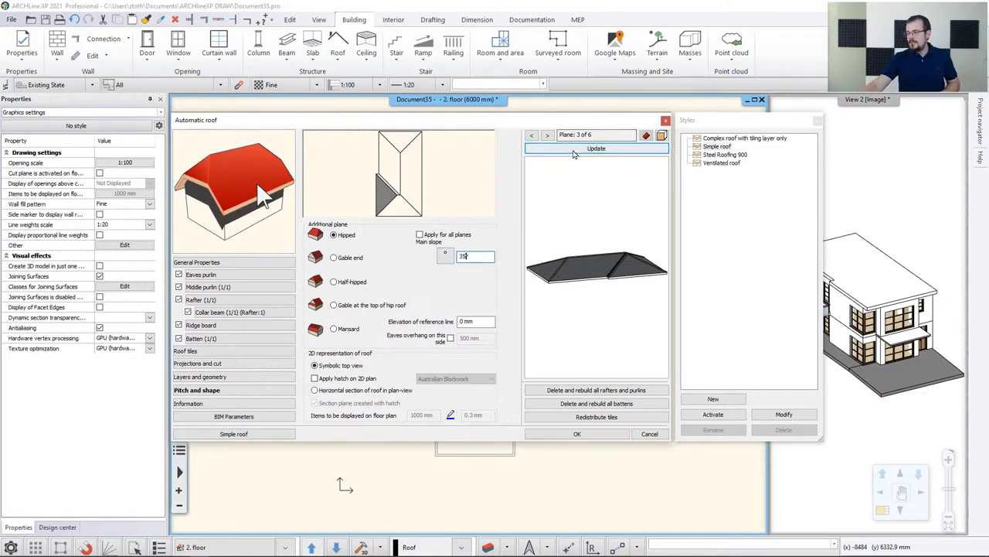
Give roof plane 1 the same 35° main slope and check the preview from above
{"action": "left_click", "coordinate": [396, 168]}
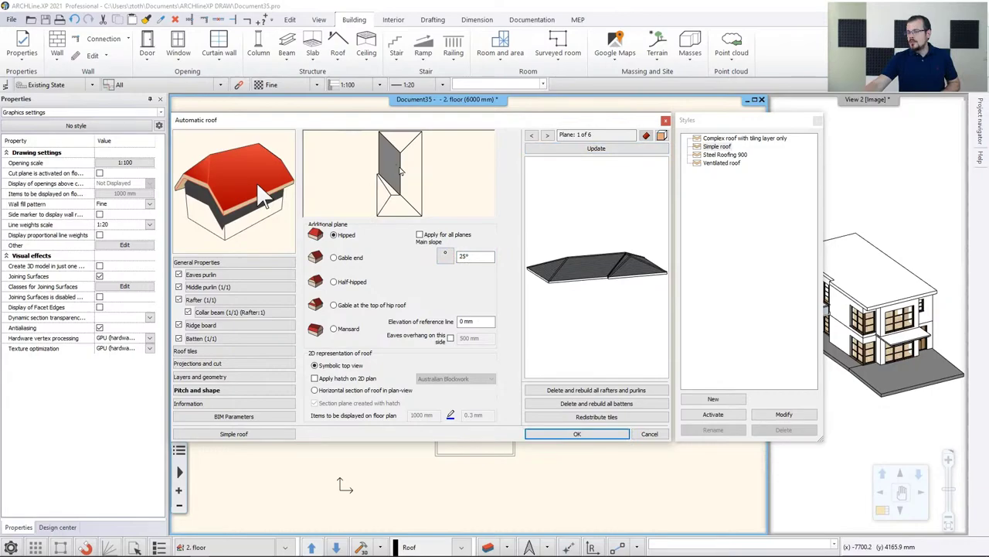
{"action": "double_click", "coordinate": [451, 256]}
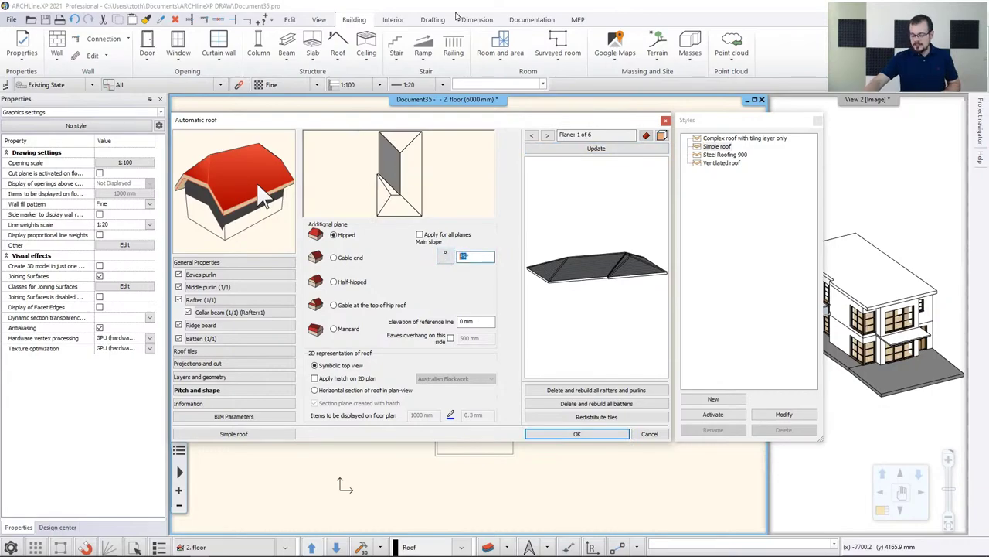
{"action": "left_click", "coordinate": [592, 148]}
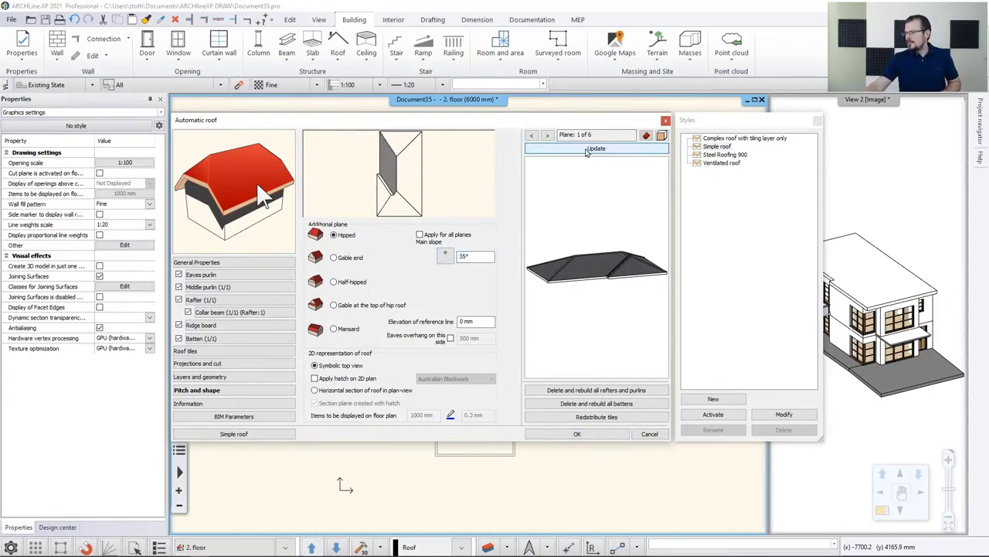
{"action": "left_click_drag", "start_coordinate": [563, 221], "coordinate": [640, 278]}
{"action": "left_click", "coordinate": [421, 174]}
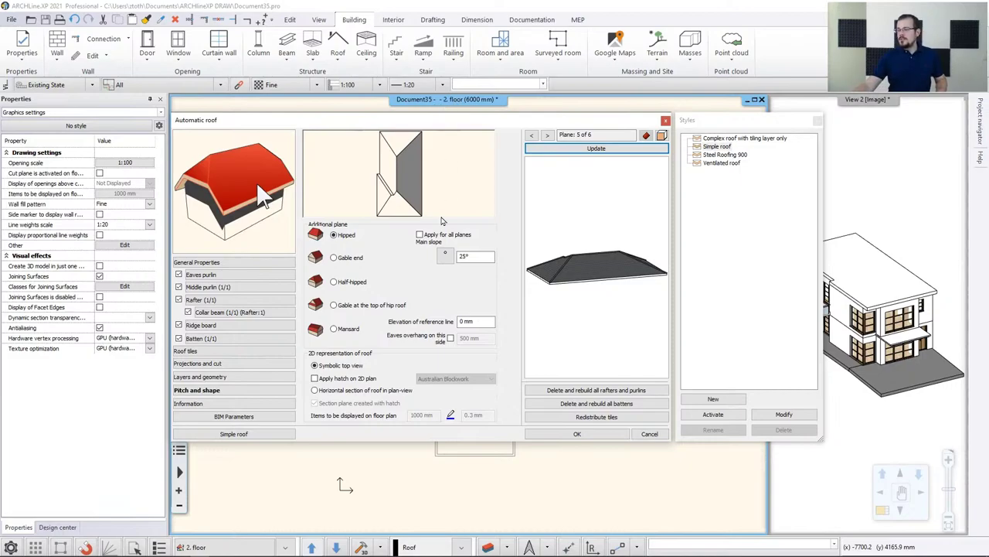
Make roof plane 5 a gable end and create the dark-tiled roof on the house
{"action": "left_click", "coordinate": [335, 257]}
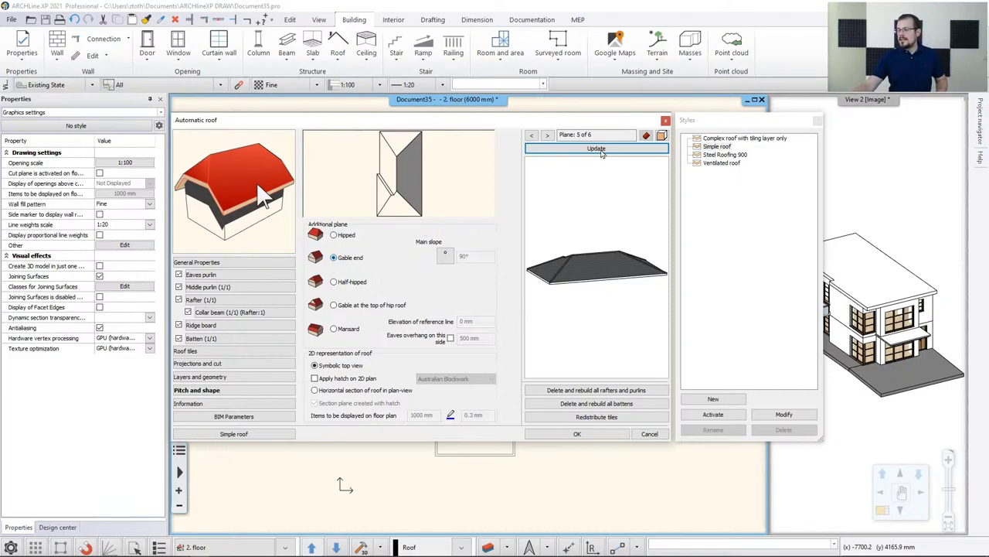
{"action": "left_click", "coordinate": [595, 149]}
{"action": "mouse_move", "coordinate": [610, 257]}
{"action": "left_mouse_down"}
{"action": "mouse_move", "coordinate": [657, 261]}
{"action": "mouse_move", "coordinate": [572, 255]}
{"action": "mouse_move", "coordinate": [598, 257]}
{"action": "left_mouse_up"}
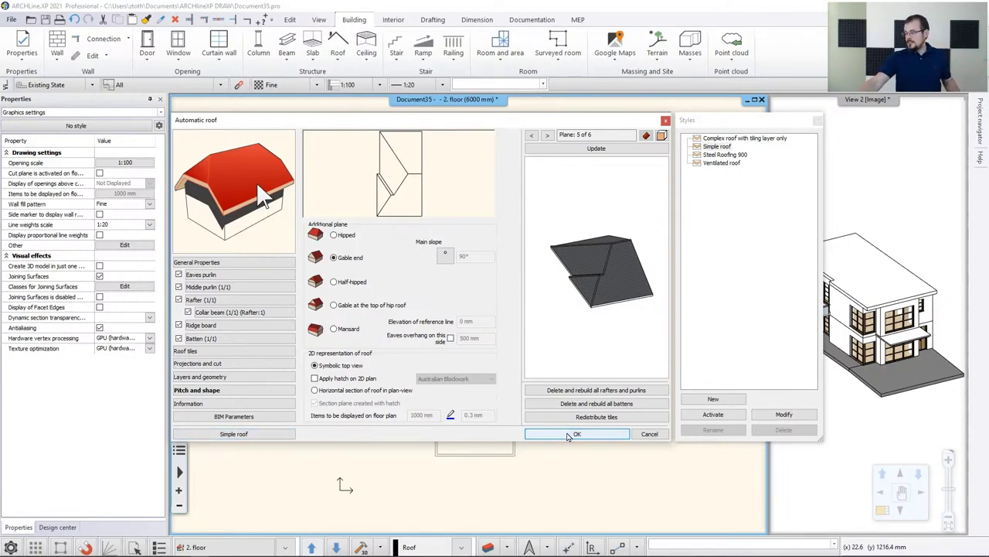
{"action": "left_click", "coordinate": [569, 434]}
{"action": "left_click", "coordinate": [871, 272]}
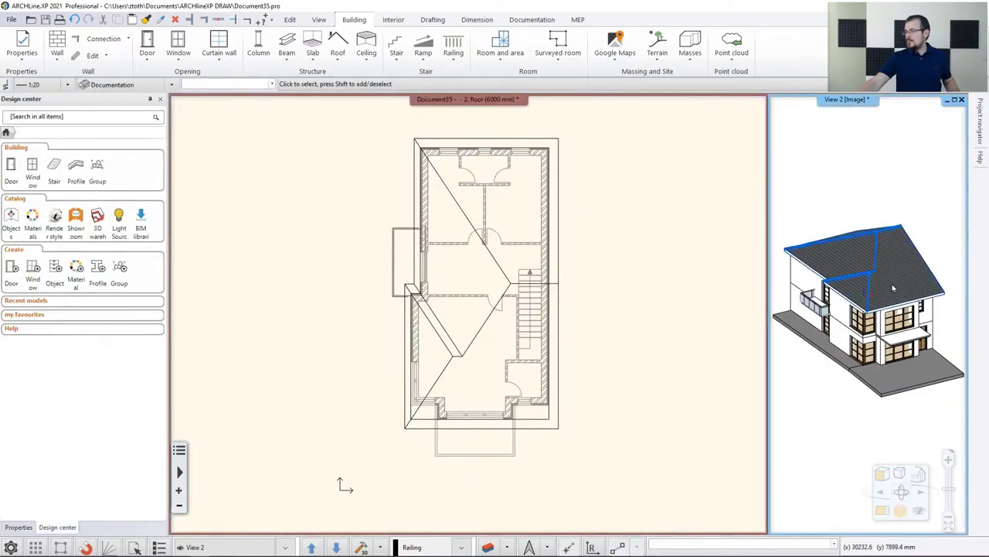
{"action": "scroll", "coordinate": [881, 279], "scroll_direction": "up", "scroll_amount": 4}
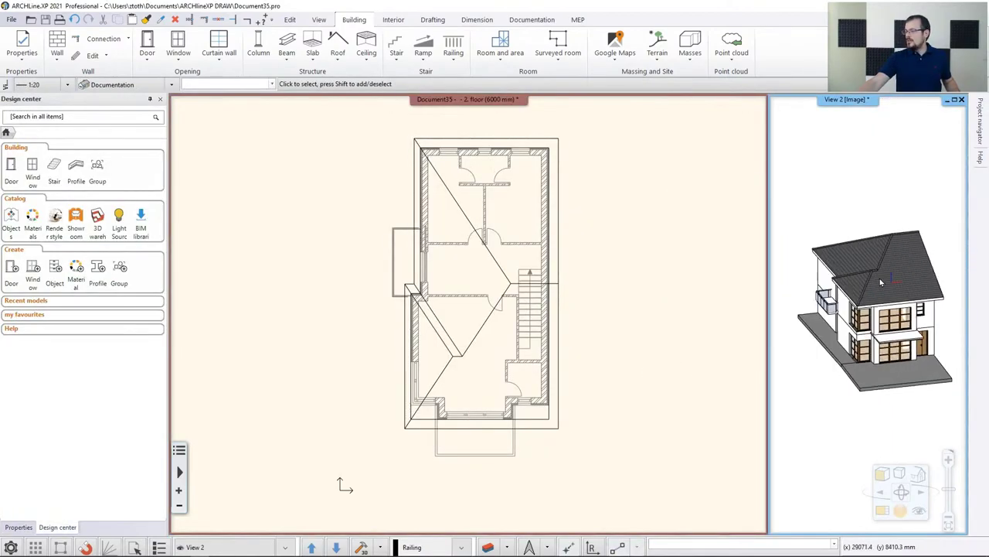
Zoom the 2. floor plan onto the stairwell, orbit the 3D house to its side, and select the roof
{"action": "left_click", "coordinate": [553, 275]}
{"action": "scroll", "coordinate": [537, 275], "scroll_direction": "up", "scroll_amount": 4}
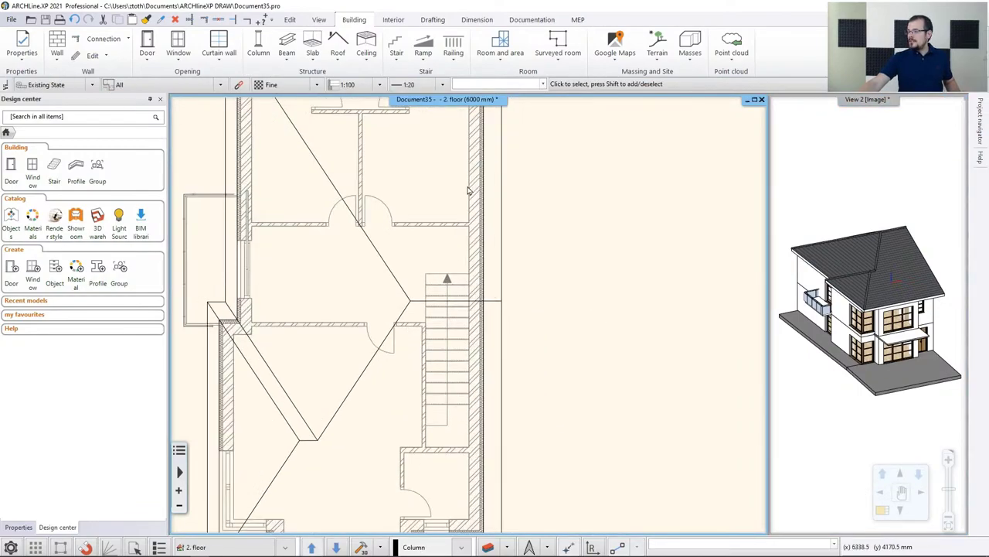
{"action": "middle_click_drag", "start_coordinate": [909, 266], "coordinate": [889, 263]}
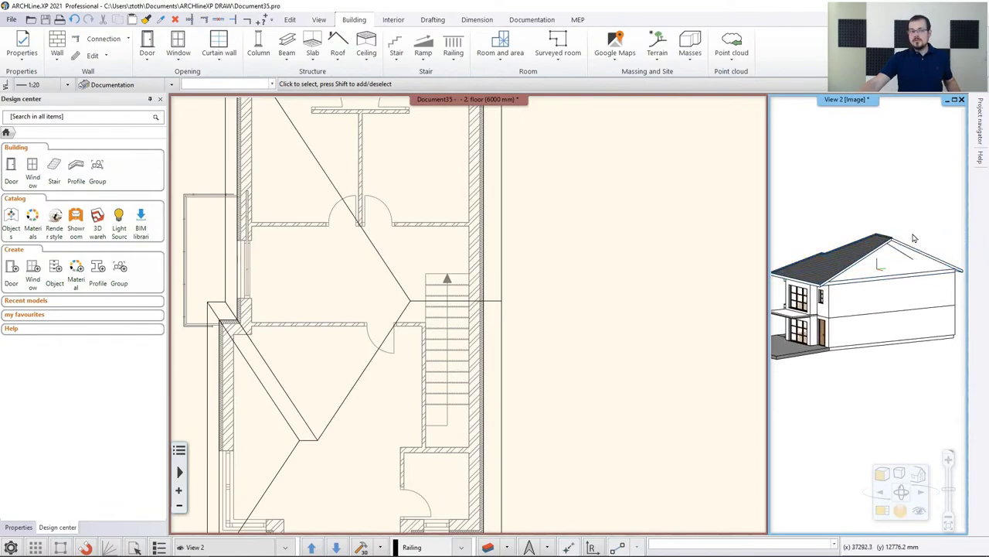
{"action": "middle_click_drag", "start_coordinate": [897, 242], "coordinate": [936, 294]}
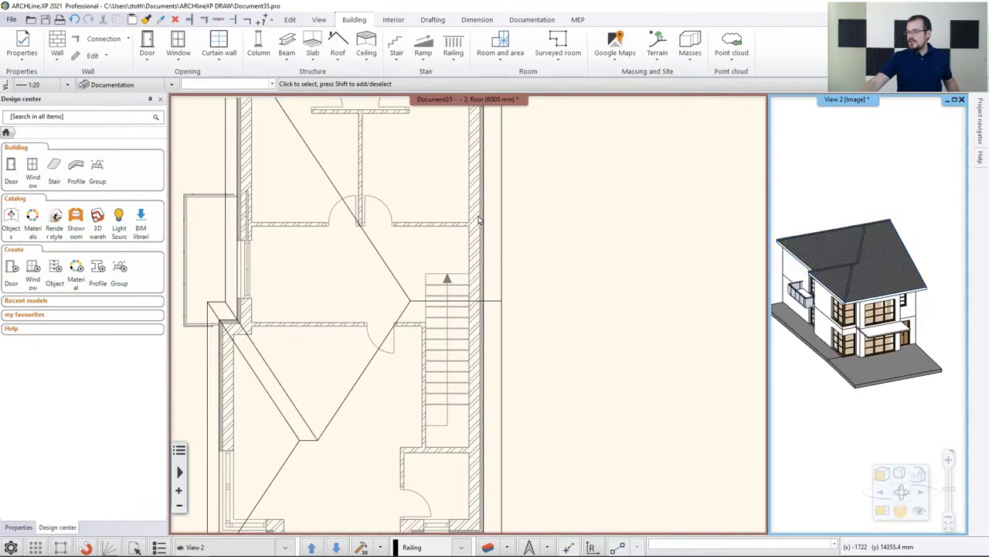
{"action": "left_click", "coordinate": [500, 307]}
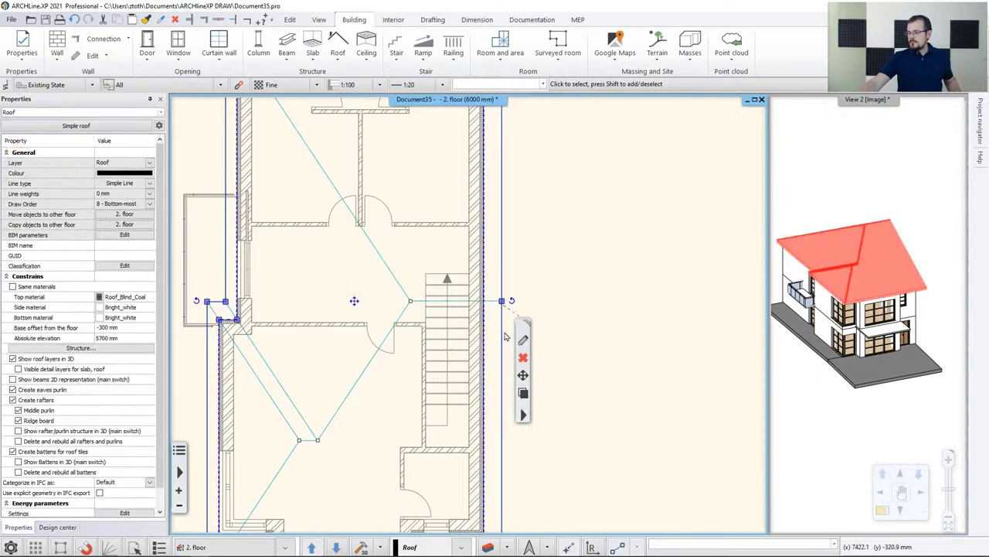
Offset the roof's right edge back to the stairwell wall line and show the 3D house in the main window
{"action": "mouse_move", "coordinate": [523, 340]}
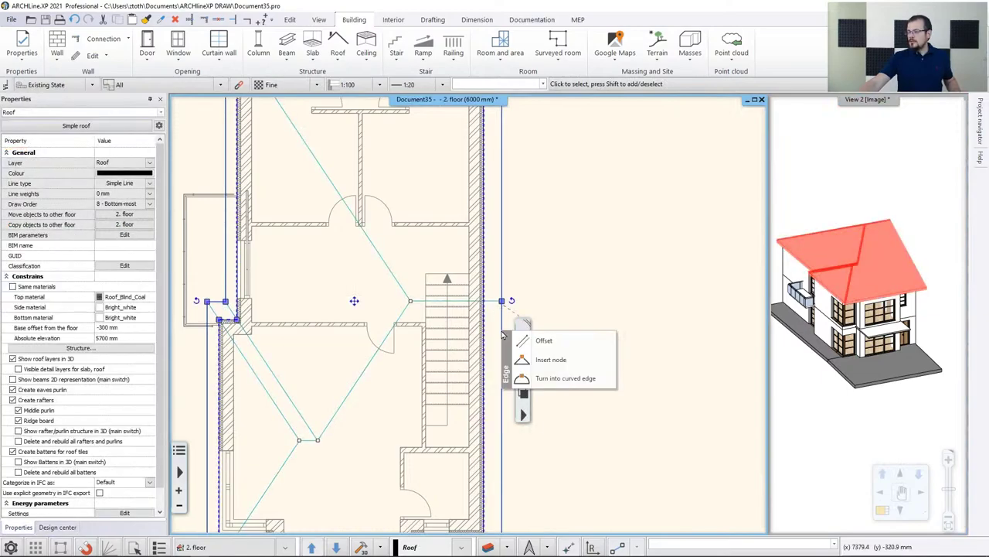
{"action": "left_click", "coordinate": [541, 341]}
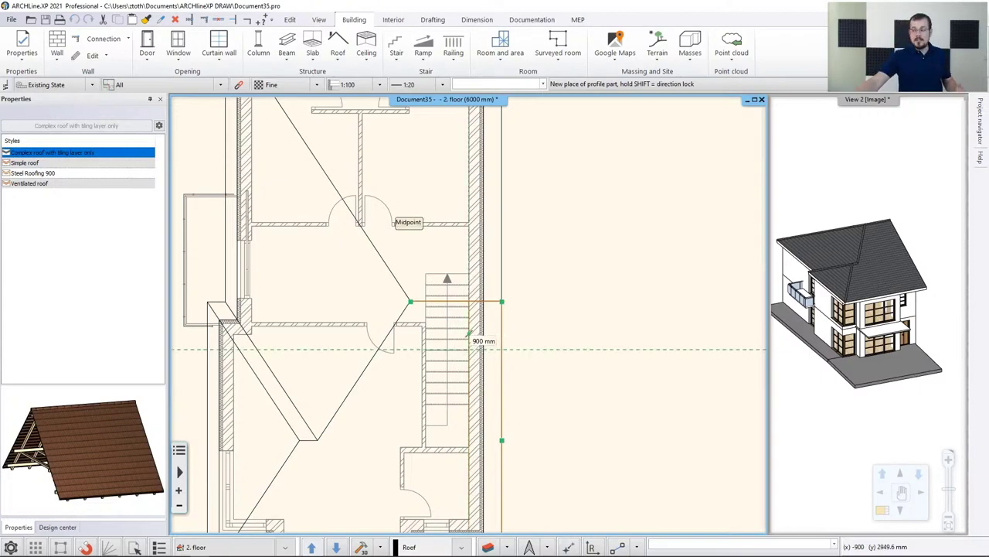
{"action": "scroll", "coordinate": [467, 334], "scroll_direction": "up", "scroll_amount": 4}
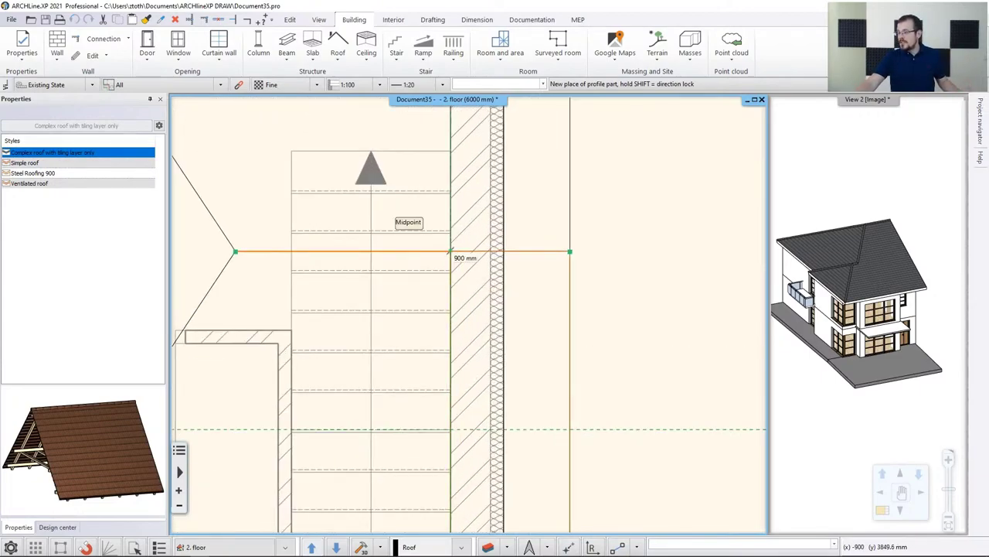
{"action": "left_click", "coordinate": [454, 278]}
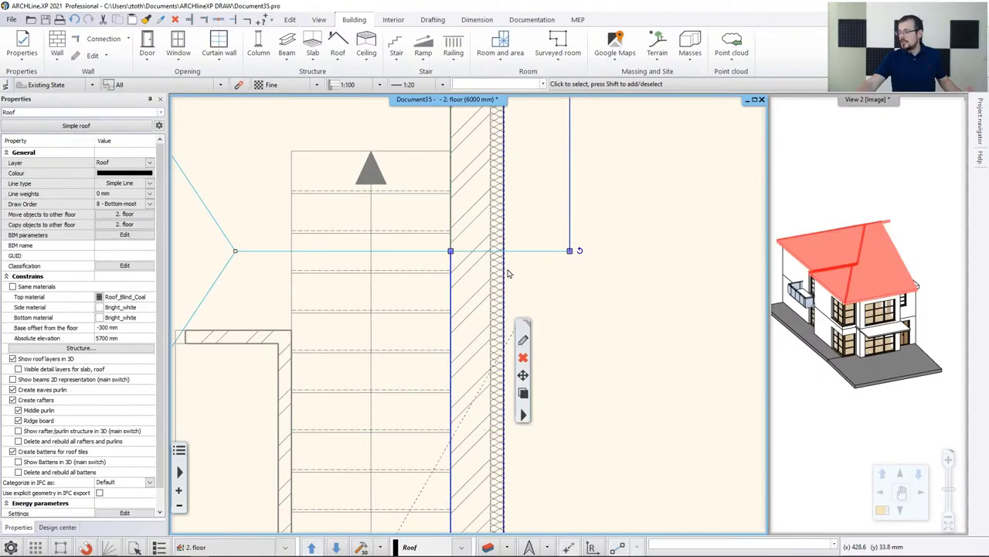
{"action": "scroll", "coordinate": [509, 273], "scroll_direction": "down", "scroll_amount": 3}
{"action": "left_click", "coordinate": [512, 243]}
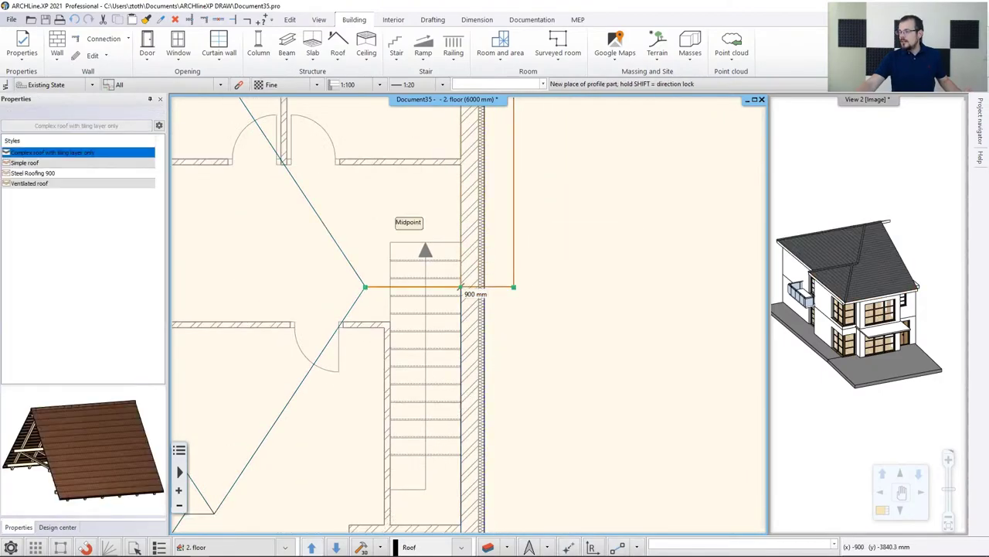
{"action": "left_click", "coordinate": [461, 279]}
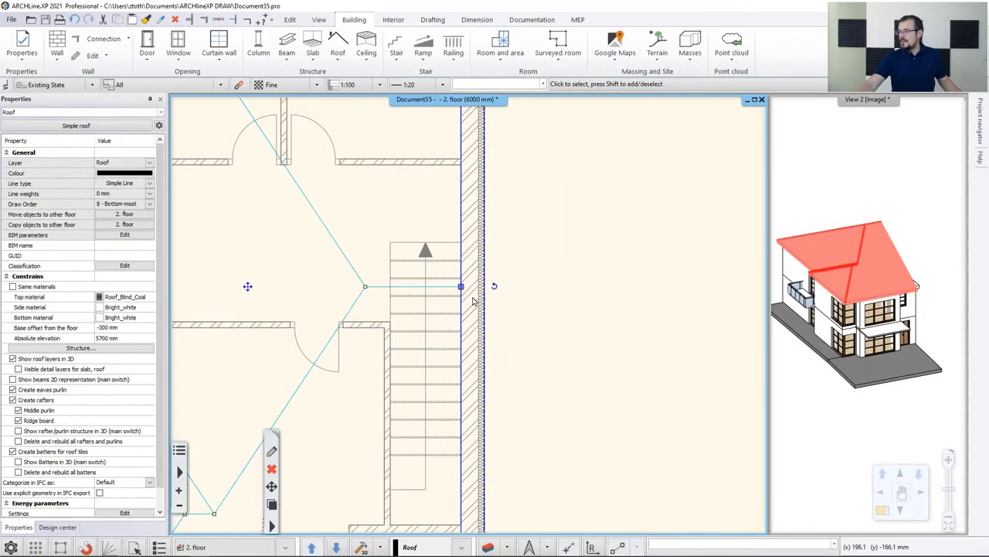
{"action": "left_click", "coordinate": [905, 196]}
{"action": "left_click", "coordinate": [669, 244]}
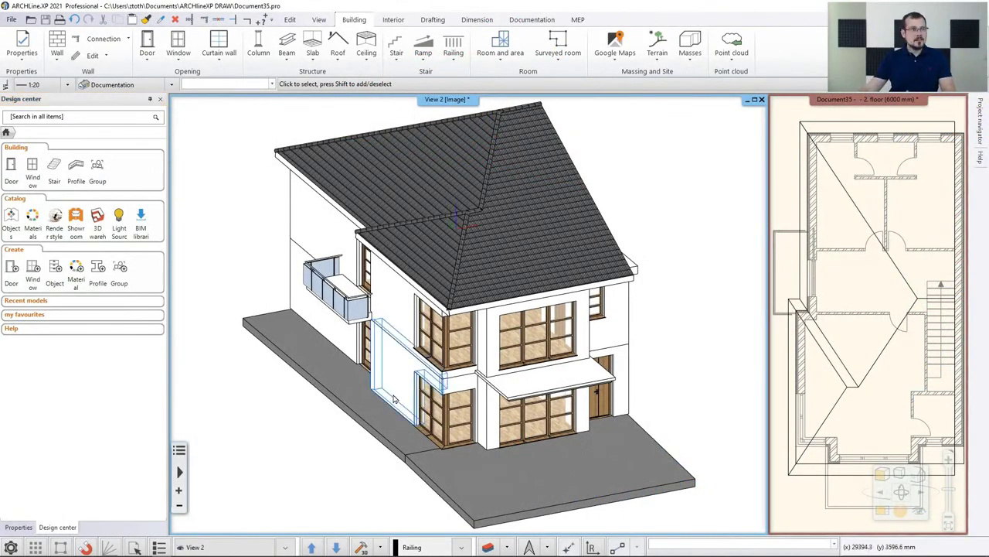
Inspect the trimmed roof from the long side and front corner, then put the 2. floor plan back in the main window
{"action": "middle_click_drag", "start_coordinate": [593, 301], "coordinate": [571, 340]}
{"action": "left_click", "coordinate": [606, 303]}
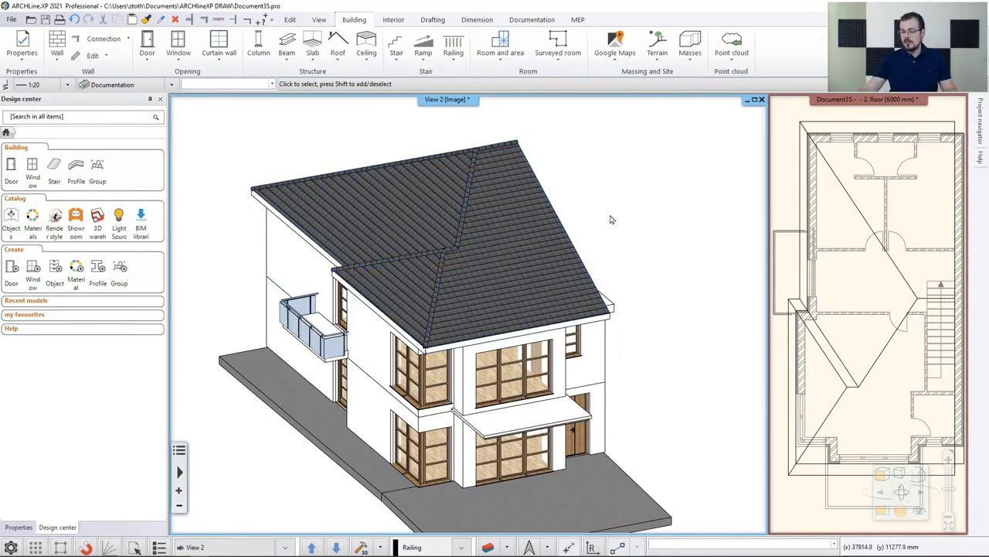
{"action": "middle_click_drag", "start_coordinate": [592, 207], "coordinate": [448, 177], "text": "shift"}
{"action": "middle_click_drag", "start_coordinate": [458, 255], "coordinate": [495, 269], "text": "shift"}
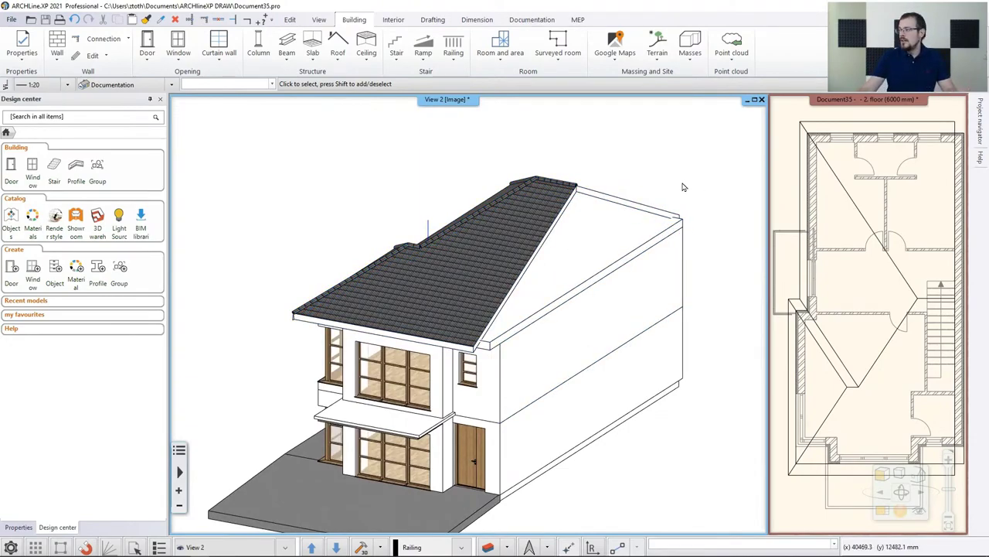
{"action": "left_click", "coordinate": [865, 169]}
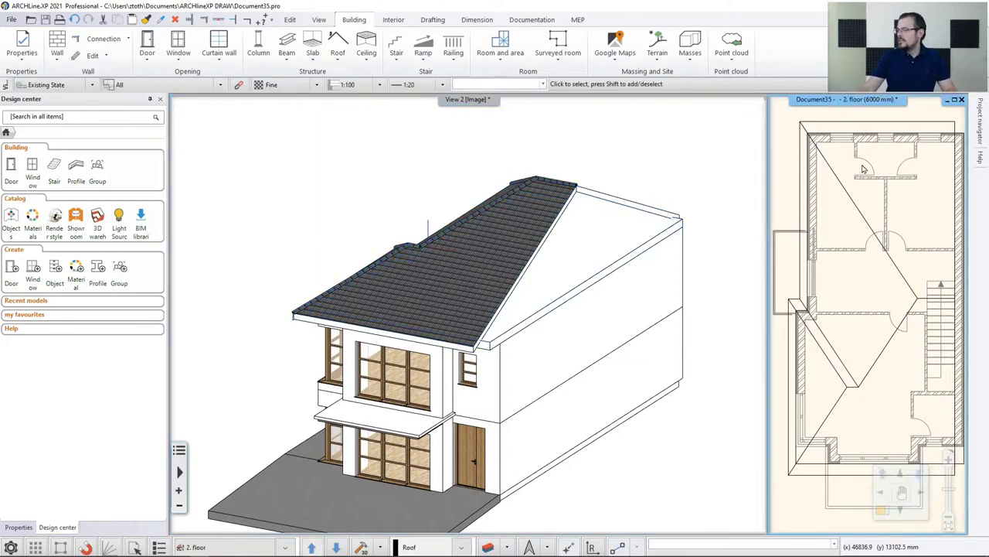
{"action": "left_click", "coordinate": [887, 511]}
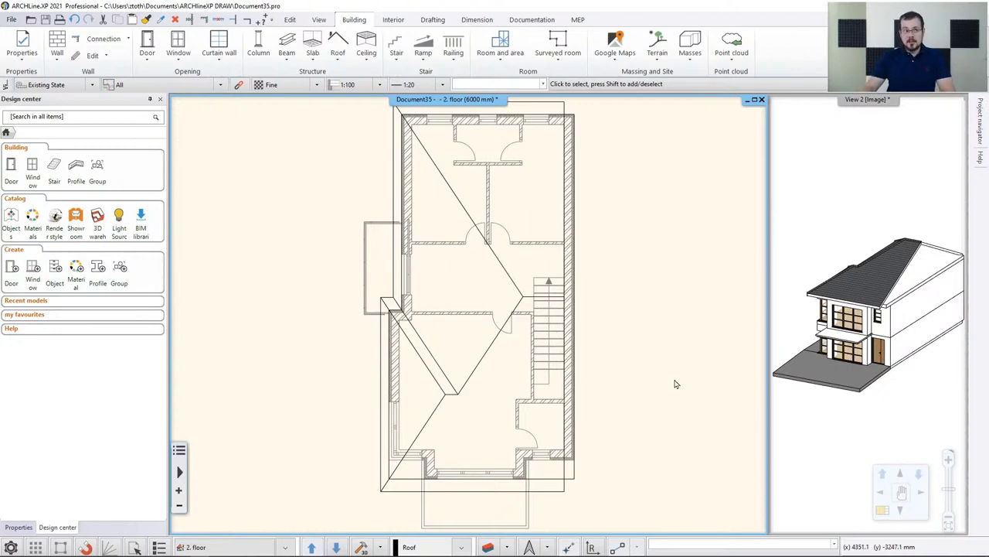
Copy the 1. floor's long right exterior wall up to the 2. floor
{"action": "key", "text": "Page_Down"}
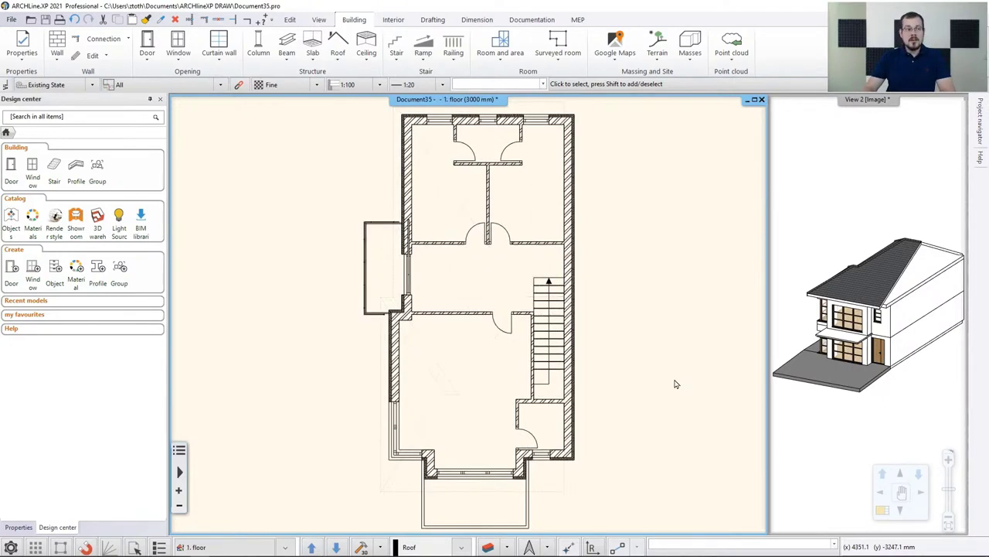
{"action": "left_click", "coordinate": [569, 342]}
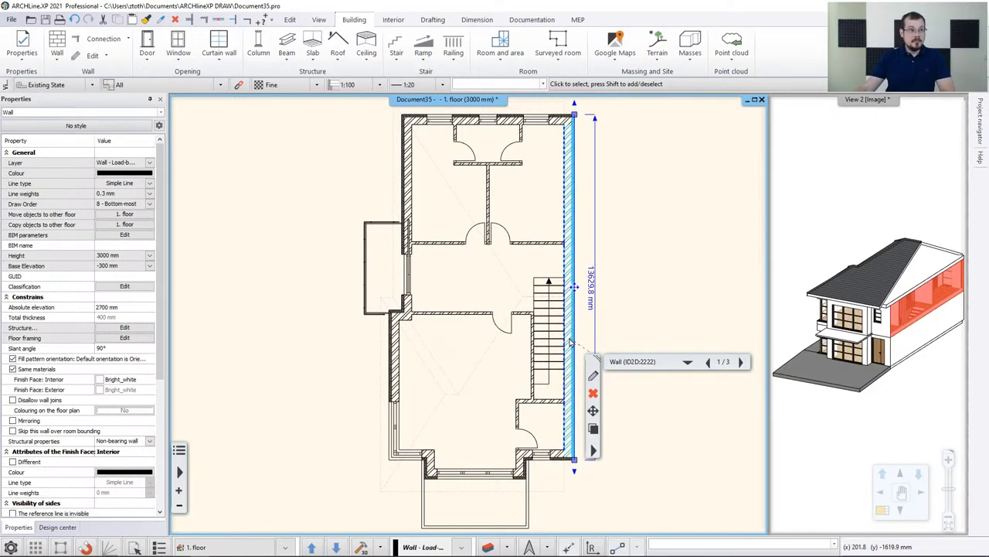
{"action": "left_click", "coordinate": [742, 362]}
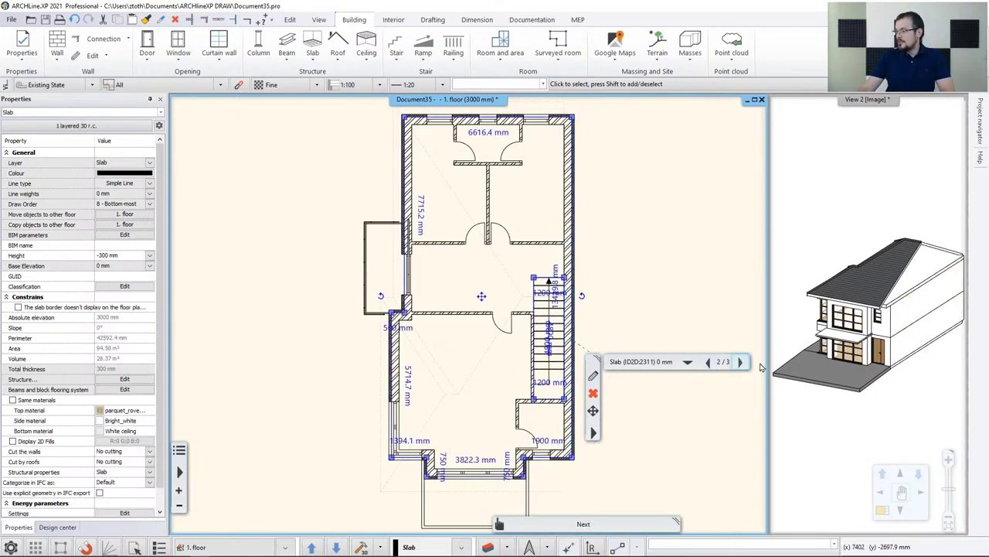
{"action": "left_click", "coordinate": [709, 362]}
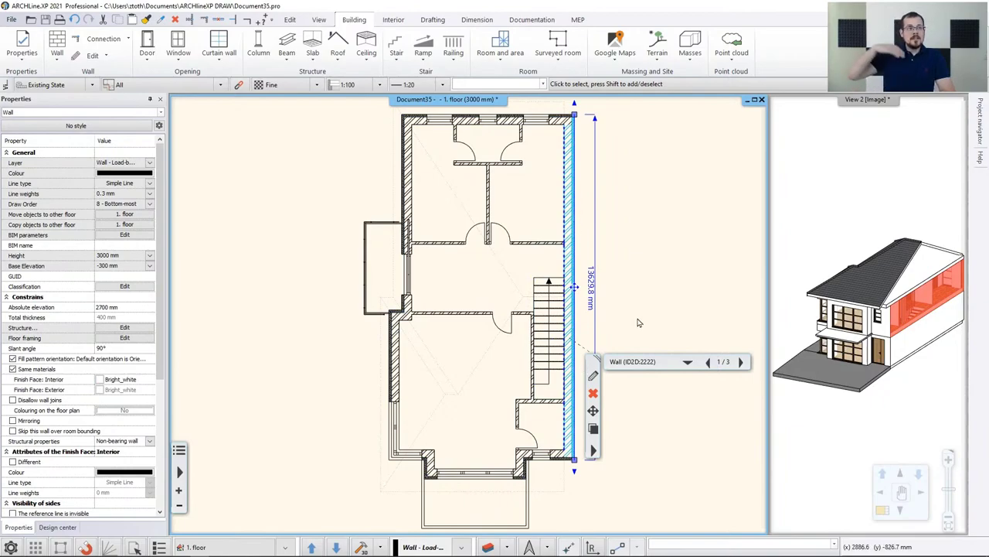
{"action": "left_click", "coordinate": [124, 225]}
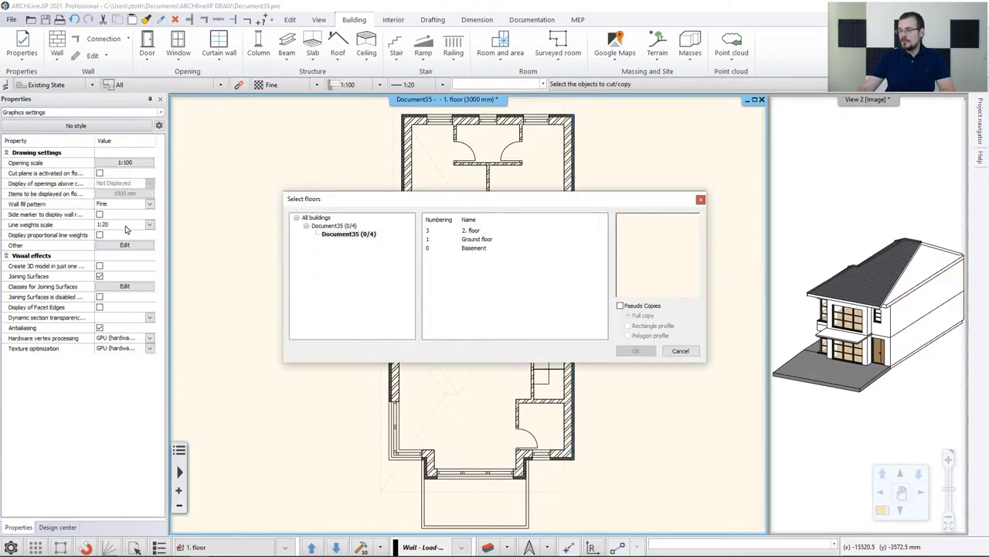
{"action": "left_click", "coordinate": [471, 232]}
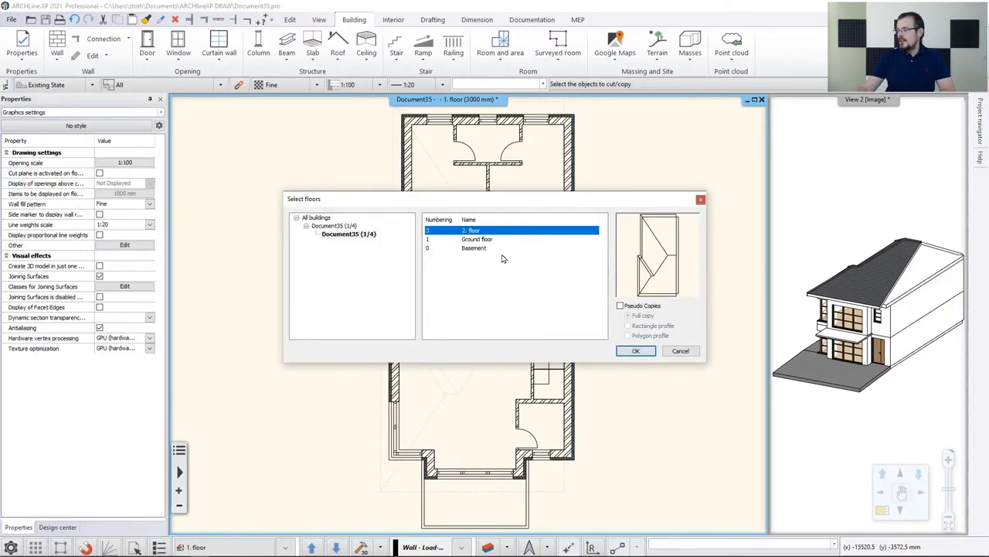
{"action": "left_click", "coordinate": [635, 352]}
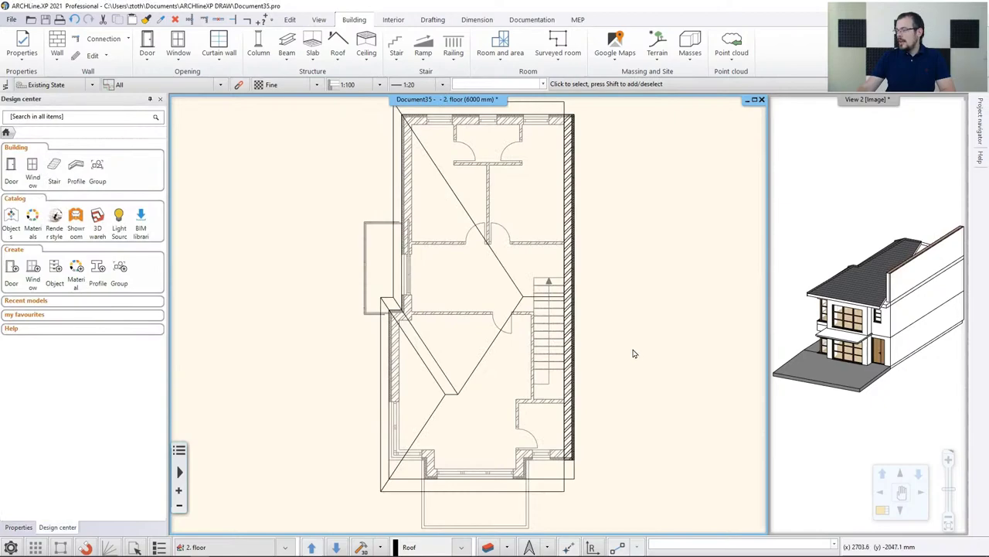
Select the copied upper wall in 3D and set its height to 4500 mm
{"action": "left_click_drag", "start_coordinate": [904, 269], "coordinate": [841, 274]}
{"action": "scroll", "coordinate": [908, 299], "scroll_direction": "up", "scroll_amount": 3}
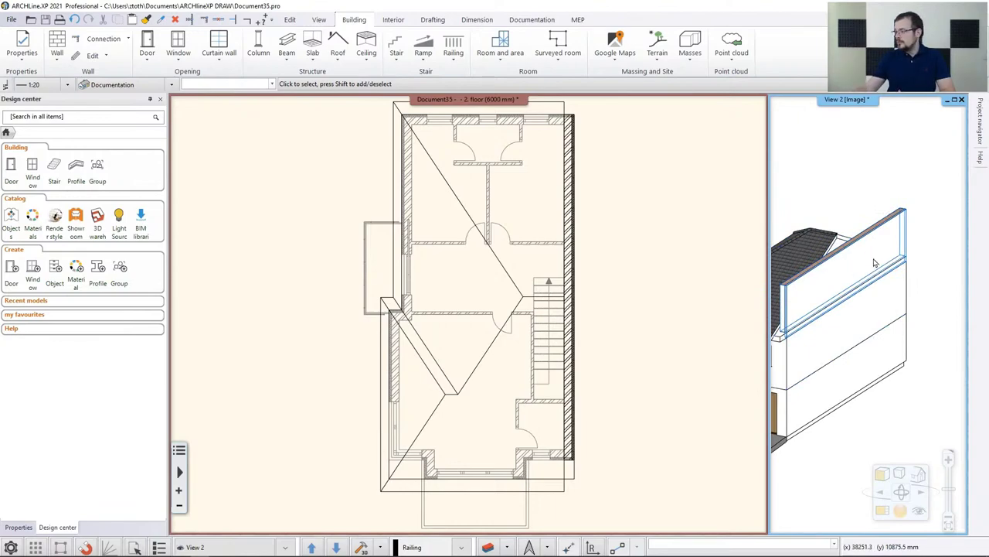
{"action": "left_click_drag", "start_coordinate": [858, 278], "coordinate": [804, 301]}
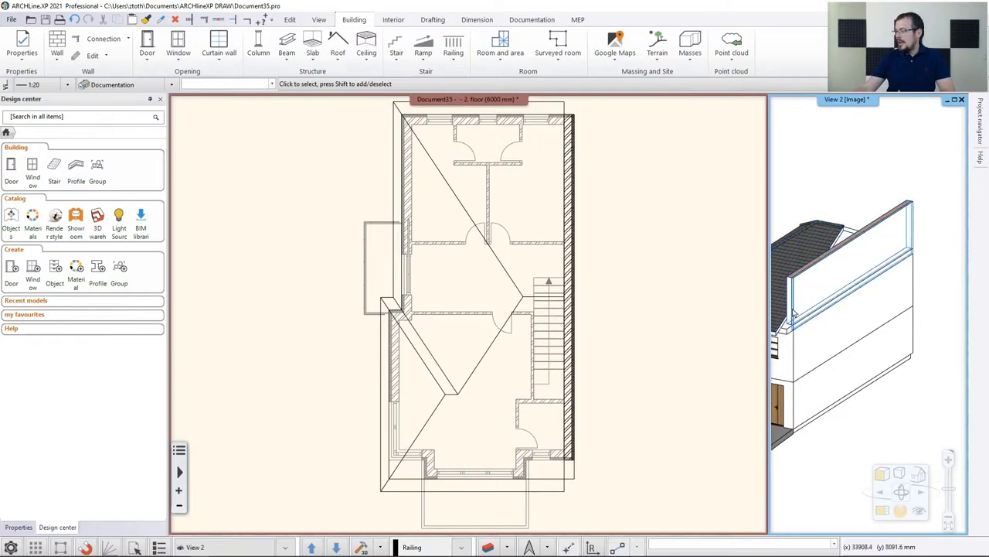
{"action": "left_click", "coordinate": [858, 268]}
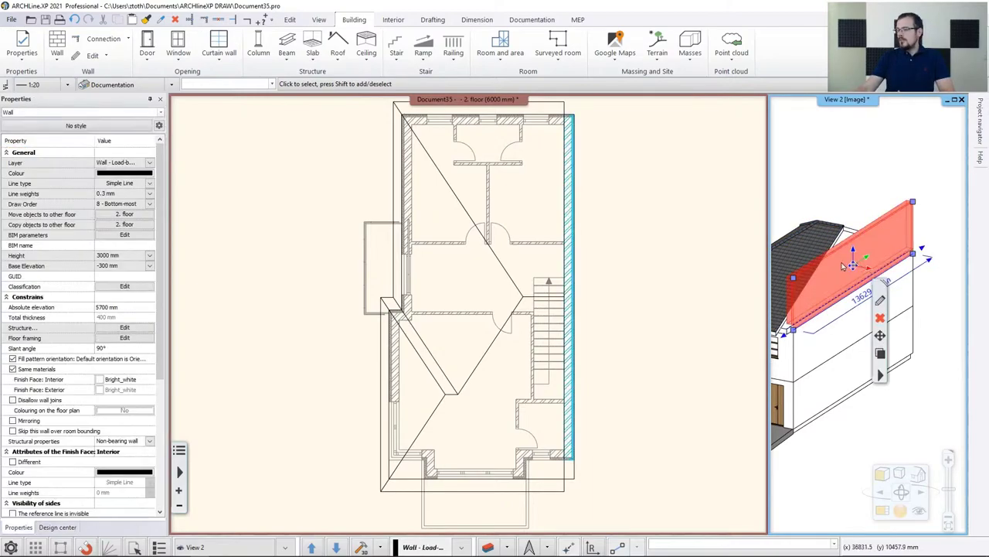
{"action": "left_click", "coordinate": [110, 256]}
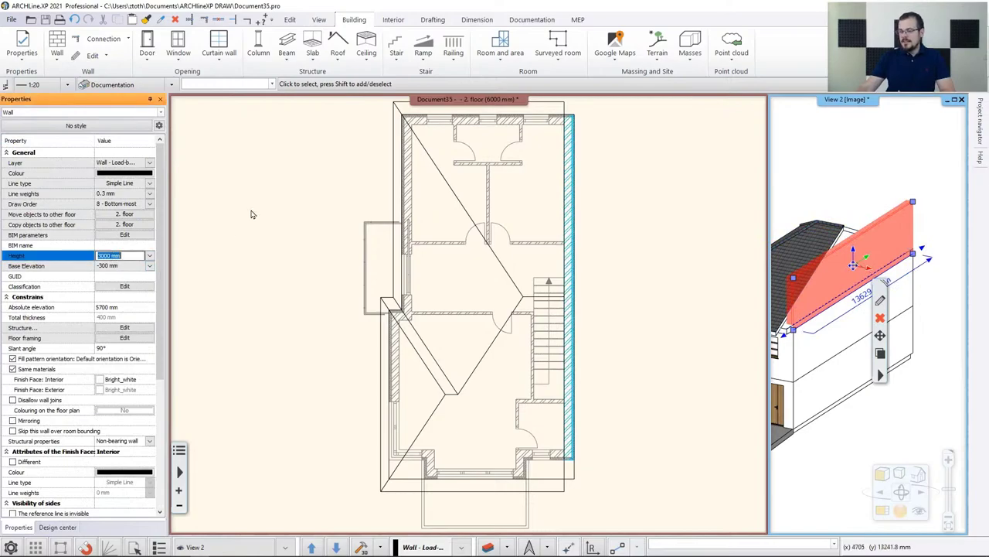
{"action": "type", "text": "4"}
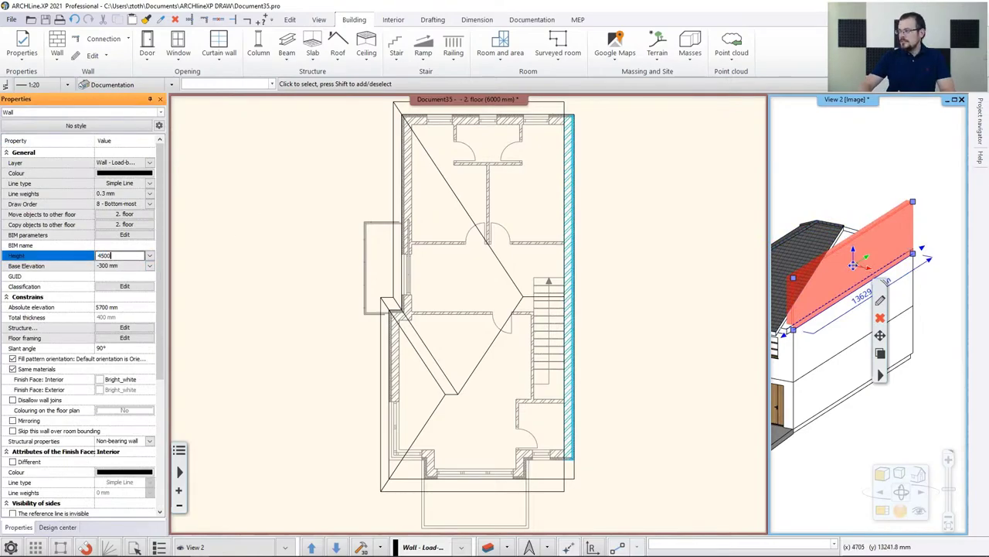
{"action": "type", "text": "500"}
{"action": "key", "text": "Return"}
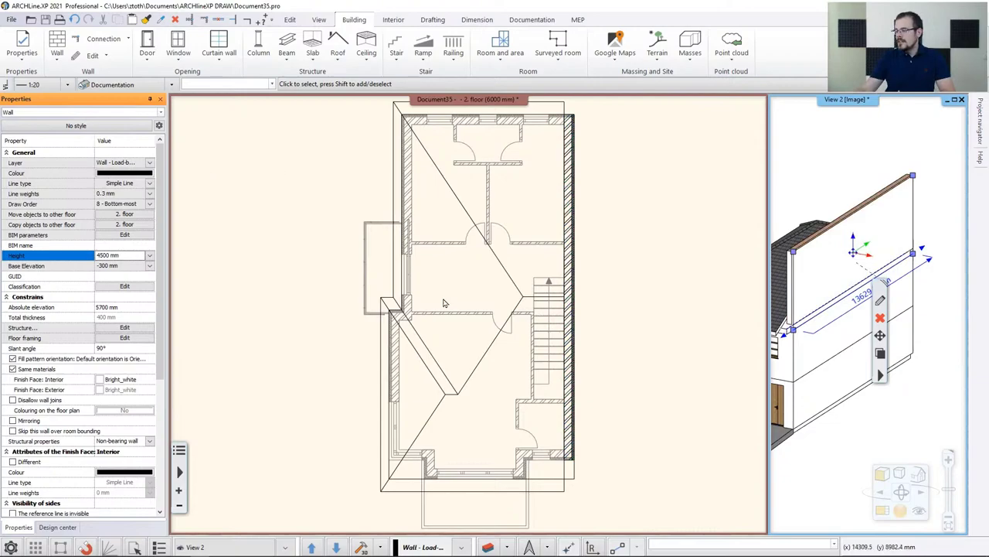
{"action": "scroll", "coordinate": [582, 438], "scroll_direction": "up", "scroll_amount": 3}
{"action": "key", "text": "Escape"}
{"action": "scroll", "coordinate": [479, 354], "scroll_direction": "up", "scroll_amount": 2}
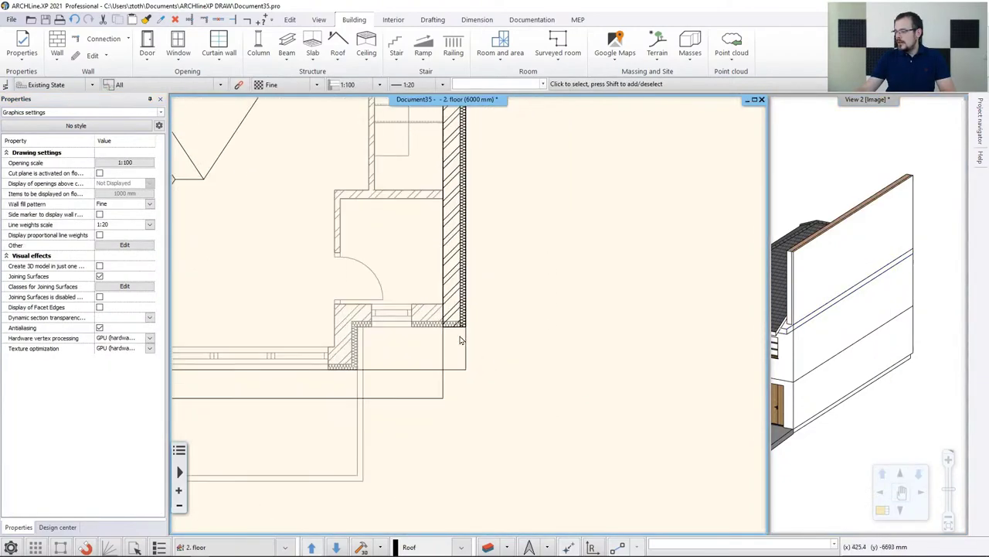
Extend the 2. floor firewall's lower end further down in the plan using Change length
{"action": "left_click", "coordinate": [802, 299]}
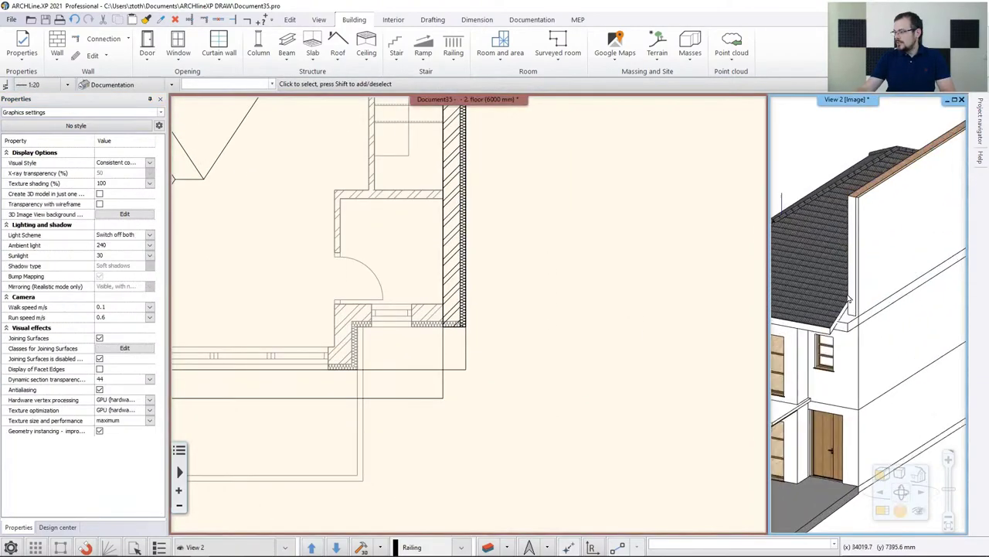
{"action": "left_click", "coordinate": [462, 319]}
{"action": "left_click", "coordinate": [463, 320]}
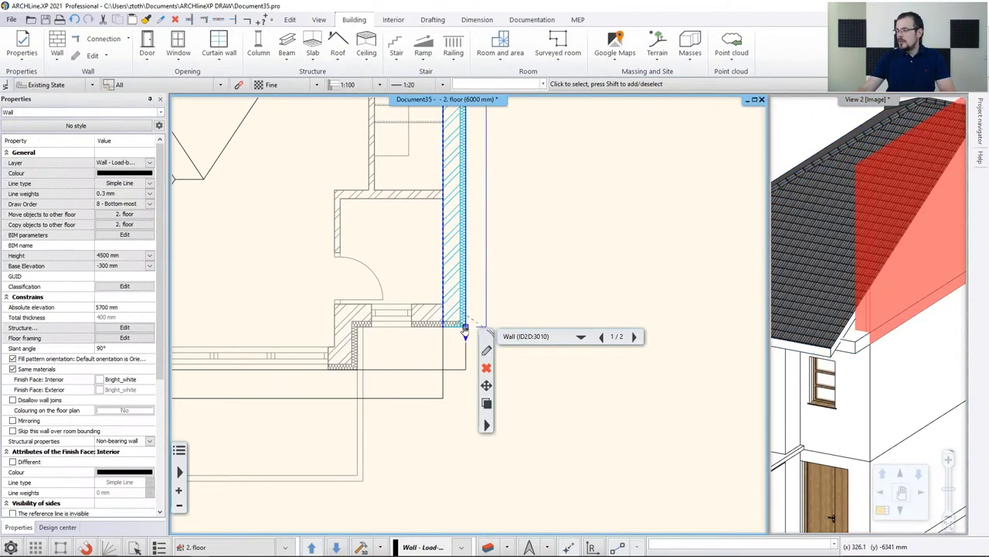
{"action": "mouse_move", "coordinate": [465, 329]}
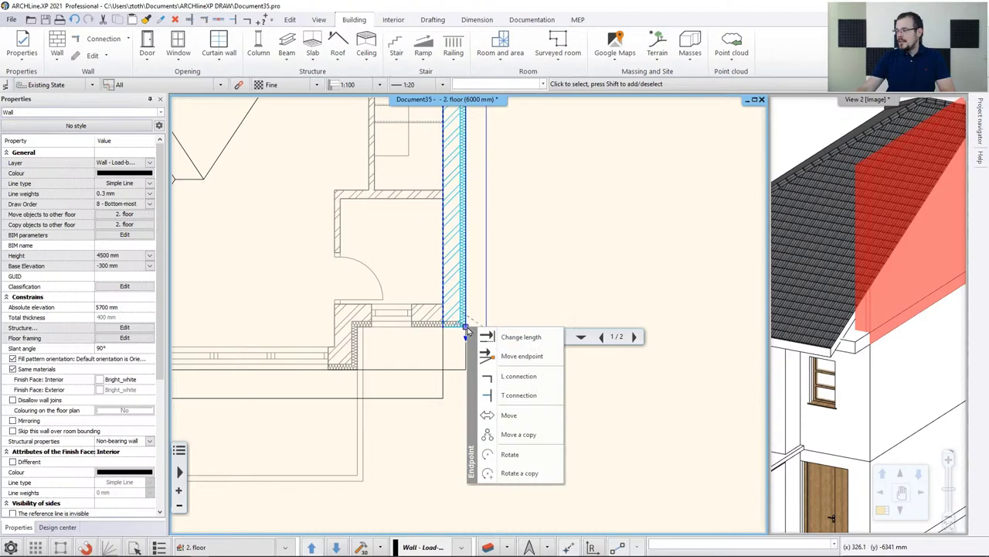
{"action": "left_click", "coordinate": [507, 337]}
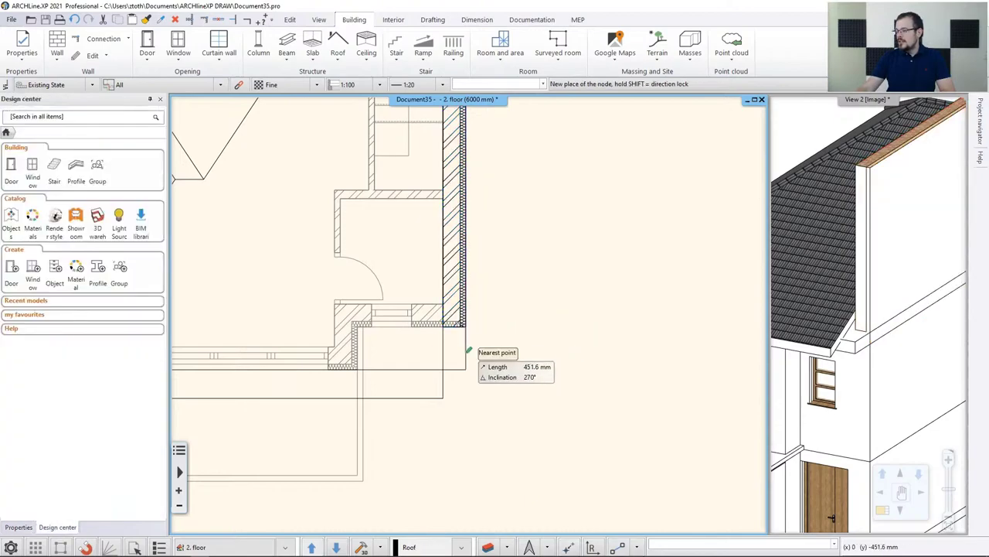
{"action": "left_click", "coordinate": [472, 373]}
{"action": "left_click", "coordinate": [569, 322]}
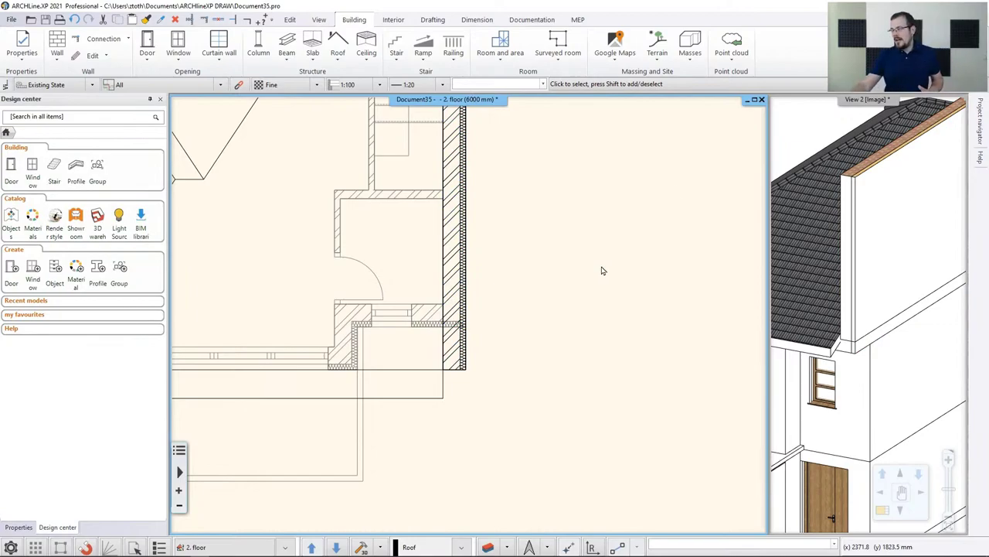
{"action": "scroll", "coordinate": [841, 221], "scroll_direction": "up", "scroll_amount": 3}
{"action": "scroll", "coordinate": [841, 221], "scroll_direction": "down", "scroll_amount": 5}
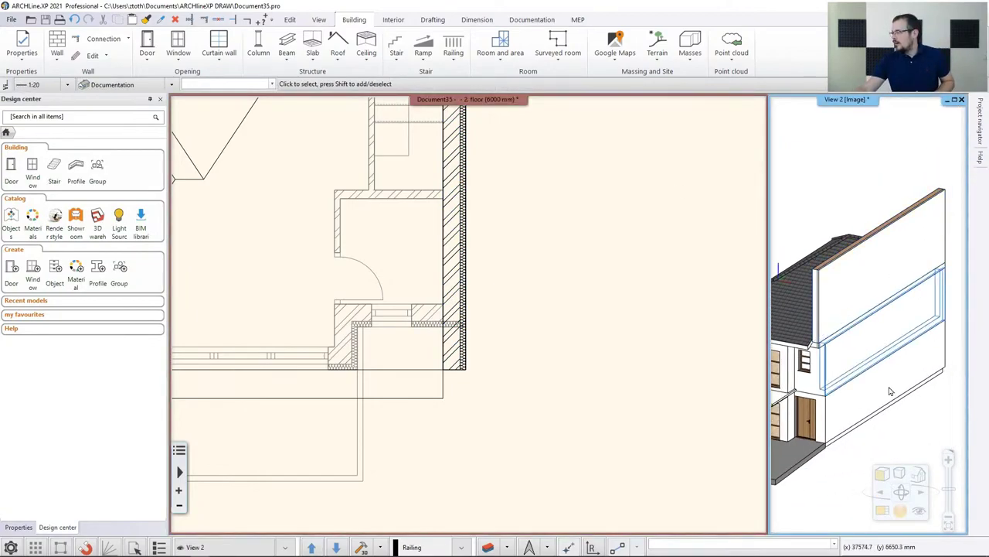
{"action": "left_click", "coordinate": [898, 495]}
Orbit and zoom the 3D view to examine the hip roof ending against the tall firewall
{"action": "middle_click_drag", "start_coordinate": [532, 299], "coordinate": [278, 199]}
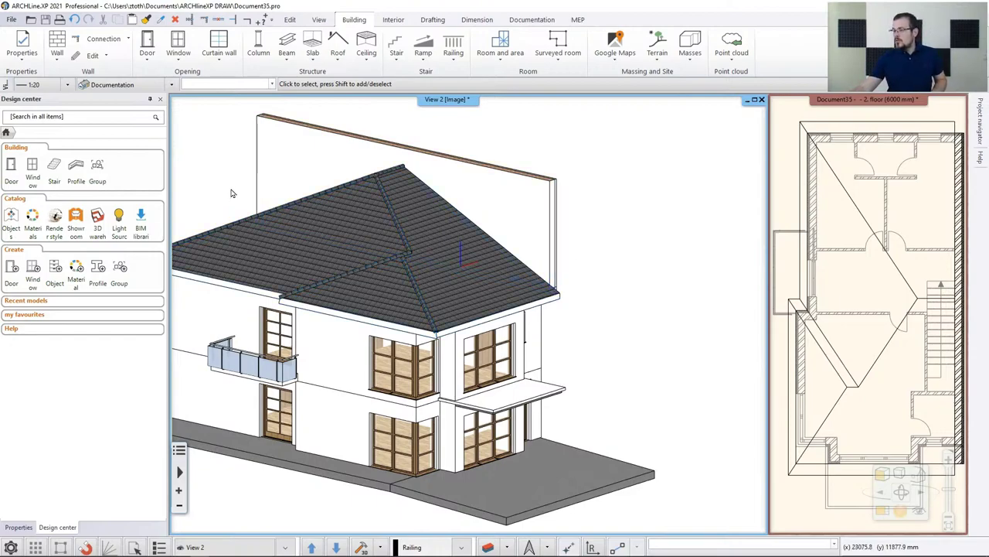
{"action": "middle_click_drag", "start_coordinate": [292, 203], "coordinate": [403, 217]}
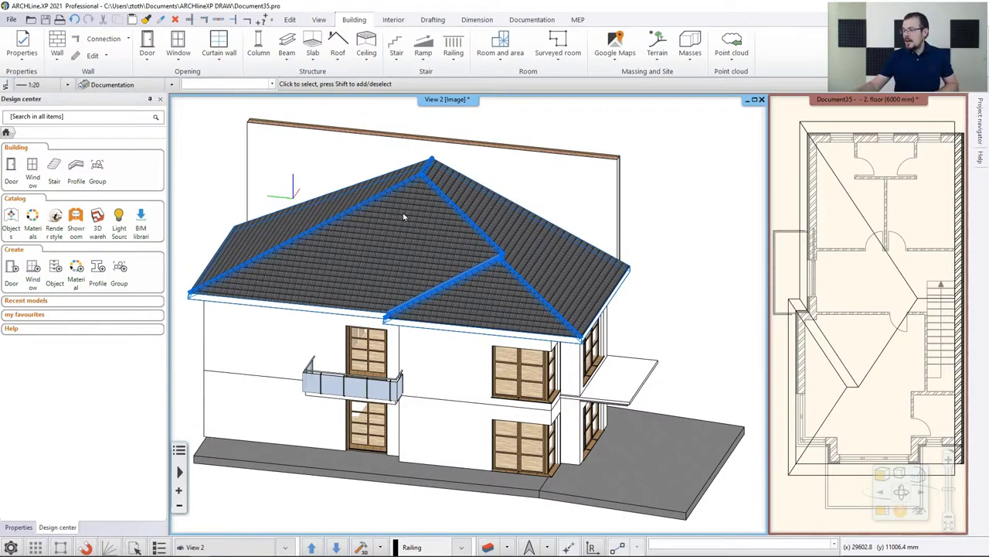
{"action": "scroll", "coordinate": [404, 218], "scroll_direction": "up", "scroll_amount": 3}
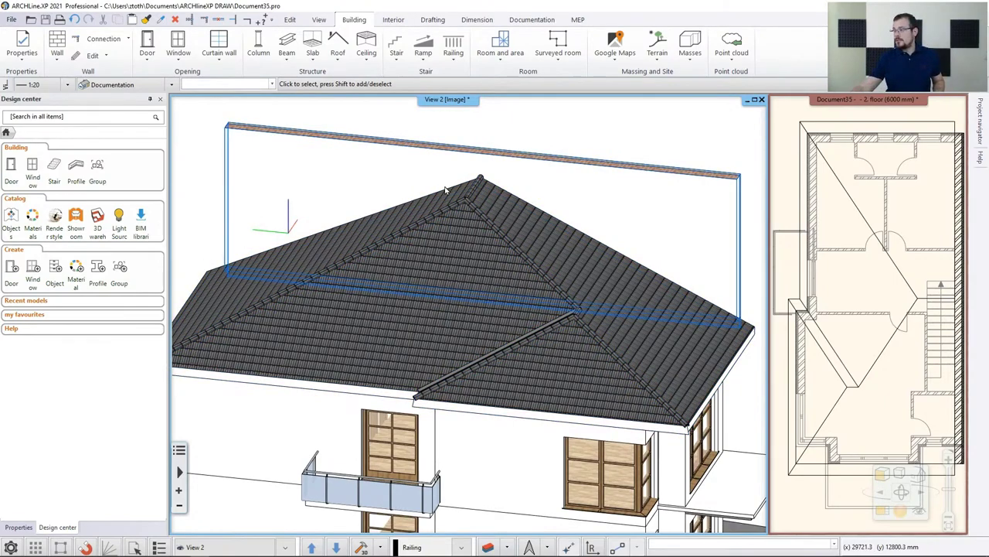
Draw a line on the roof plane from the eave corner up past the ridge end
{"action": "left_click", "coordinate": [433, 19]}
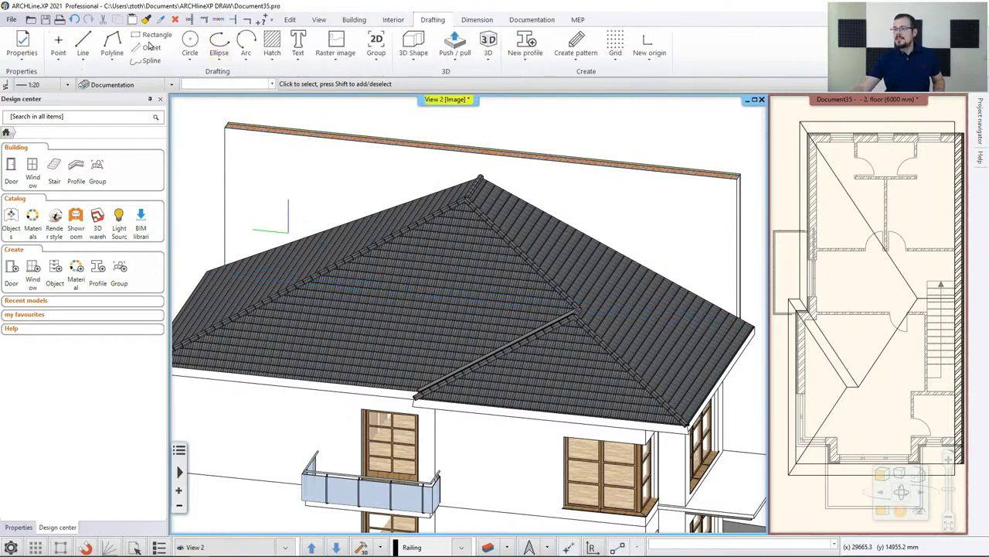
{"action": "left_click", "coordinate": [85, 47]}
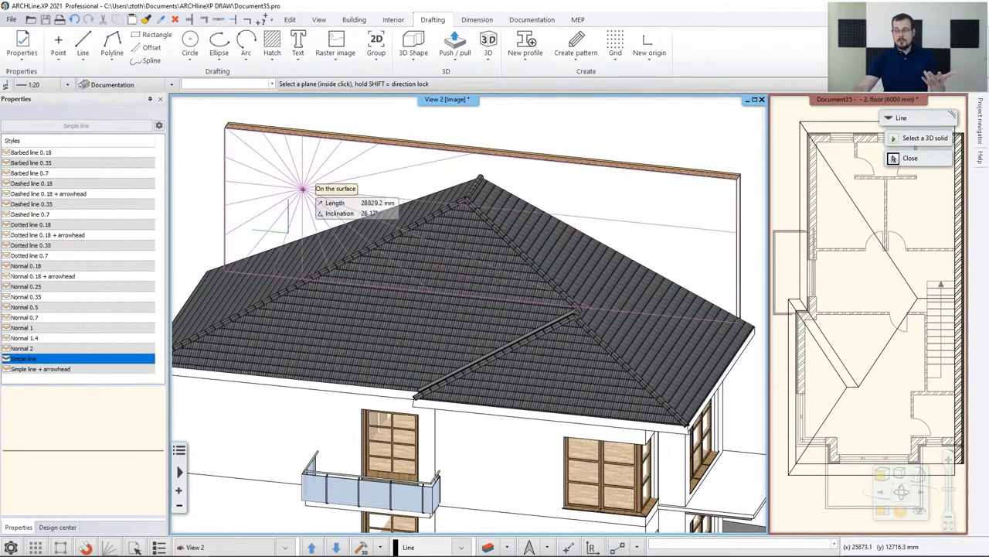
{"action": "left_click", "coordinate": [274, 249]}
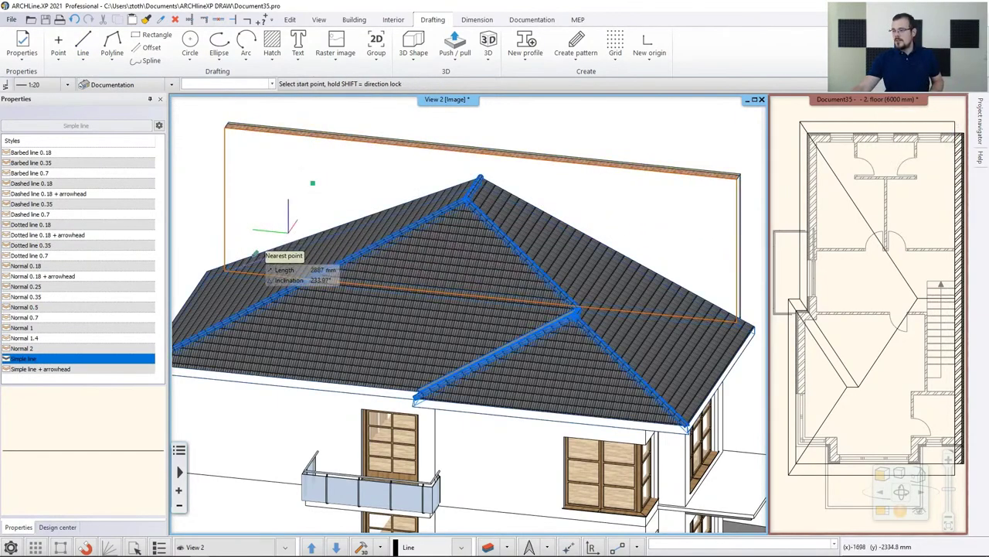
{"action": "scroll", "coordinate": [245, 267], "scroll_direction": "up", "scroll_amount": 5}
{"action": "left_click", "coordinate": [357, 312]}
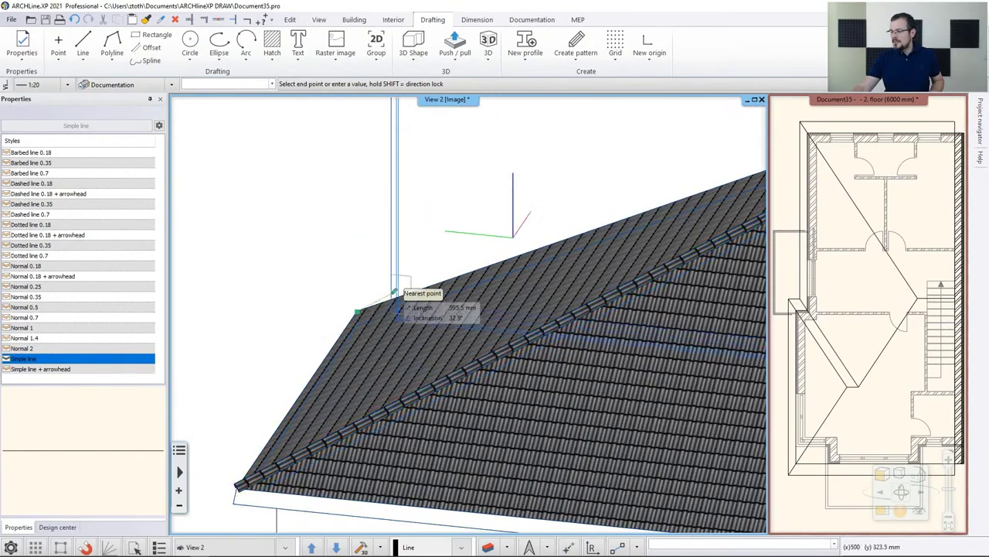
{"action": "scroll", "coordinate": [541, 243], "scroll_direction": "down", "scroll_amount": 4}
{"action": "scroll", "coordinate": [618, 241], "scroll_direction": "up", "scroll_amount": 3}
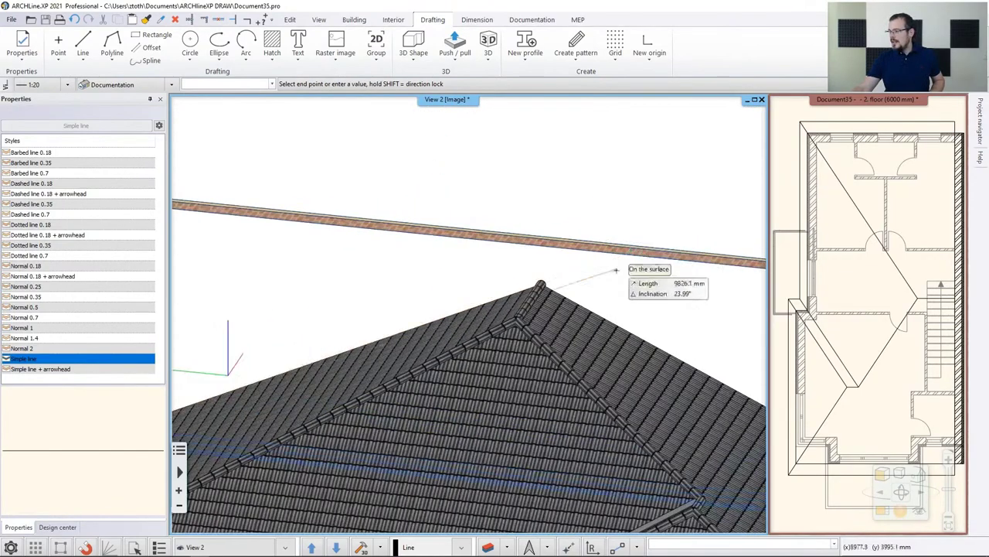
{"action": "scroll", "coordinate": [512, 292], "scroll_direction": "up", "scroll_amount": 3}
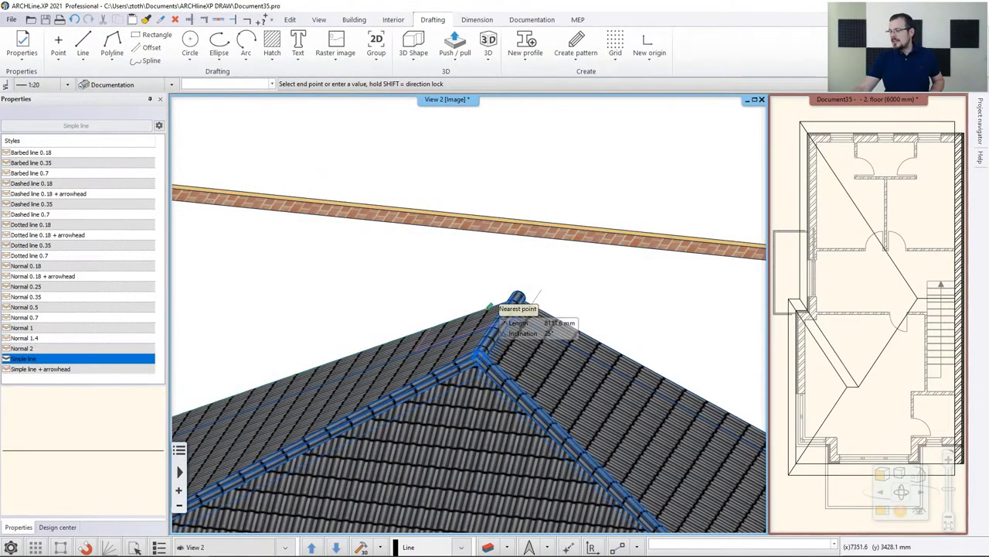
{"action": "left_click", "coordinate": [485, 309]}
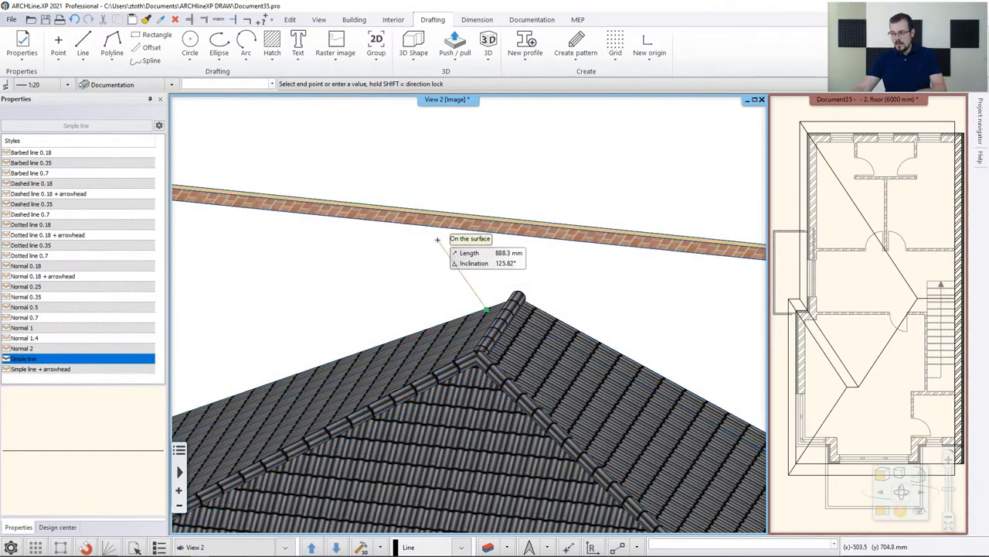
{"action": "left_click", "coordinate": [509, 173]}
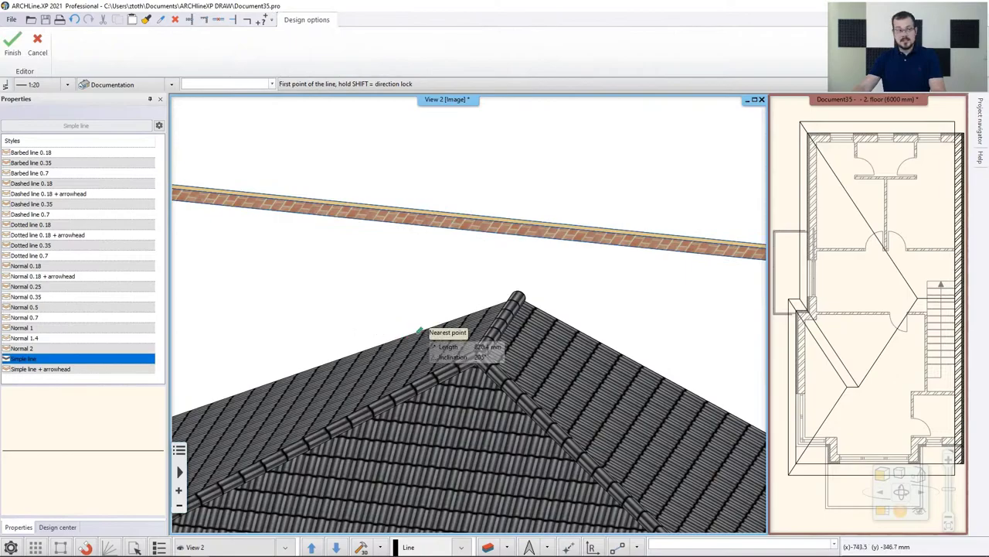
Trace a second line from the roof corner to the nearest point on the roof hip
{"action": "scroll", "coordinate": [581, 334], "scroll_direction": "down", "scroll_amount": 5}
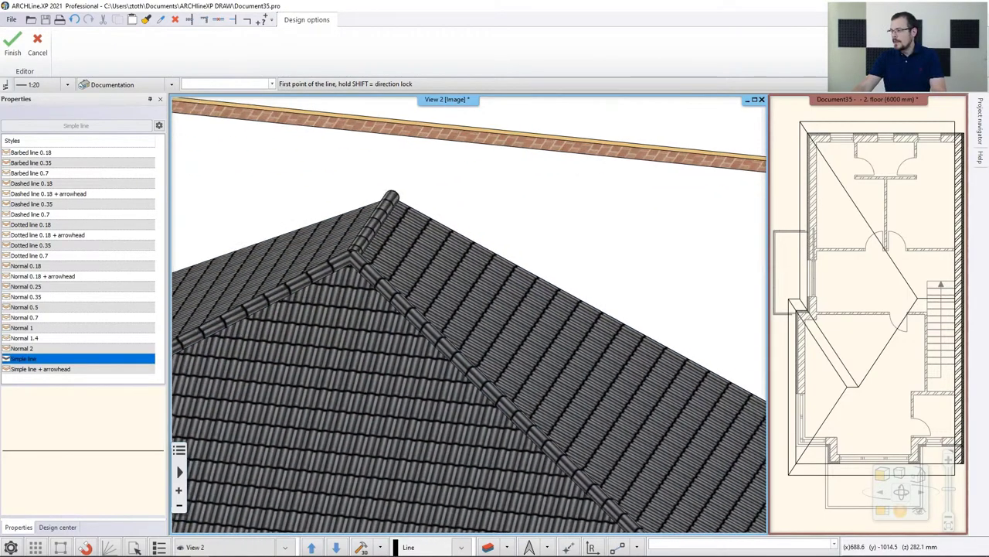
{"action": "scroll", "coordinate": [596, 347], "scroll_direction": "up", "scroll_amount": 5}
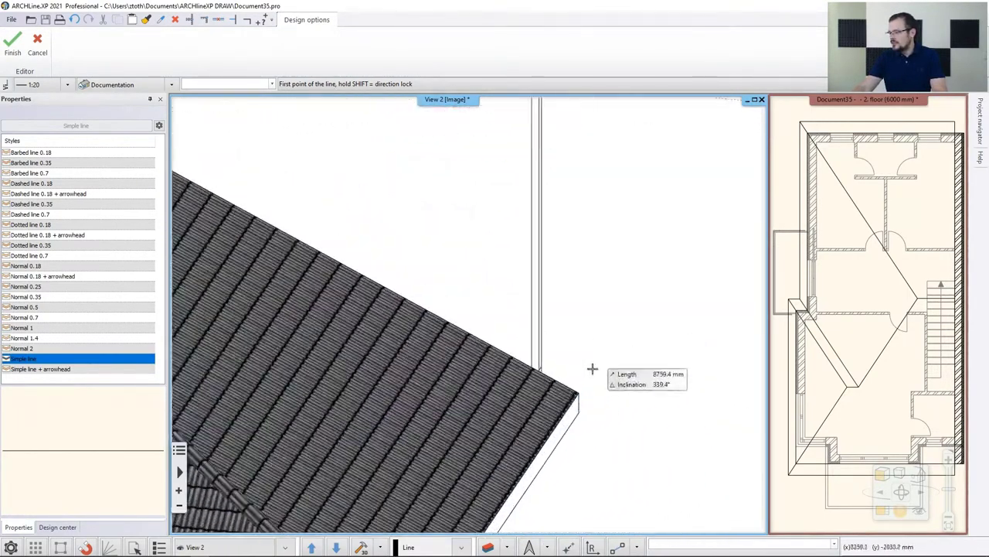
{"action": "scroll", "coordinate": [564, 391], "scroll_direction": "up", "scroll_amount": 2}
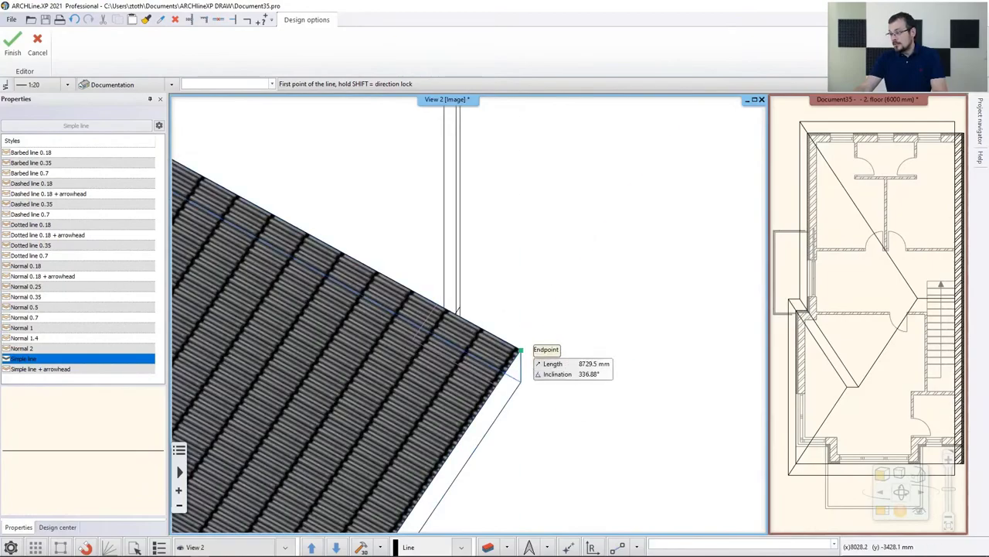
{"action": "left_click", "coordinate": [518, 350]}
{"action": "scroll", "coordinate": [433, 309], "scroll_direction": "down", "scroll_amount": 3}
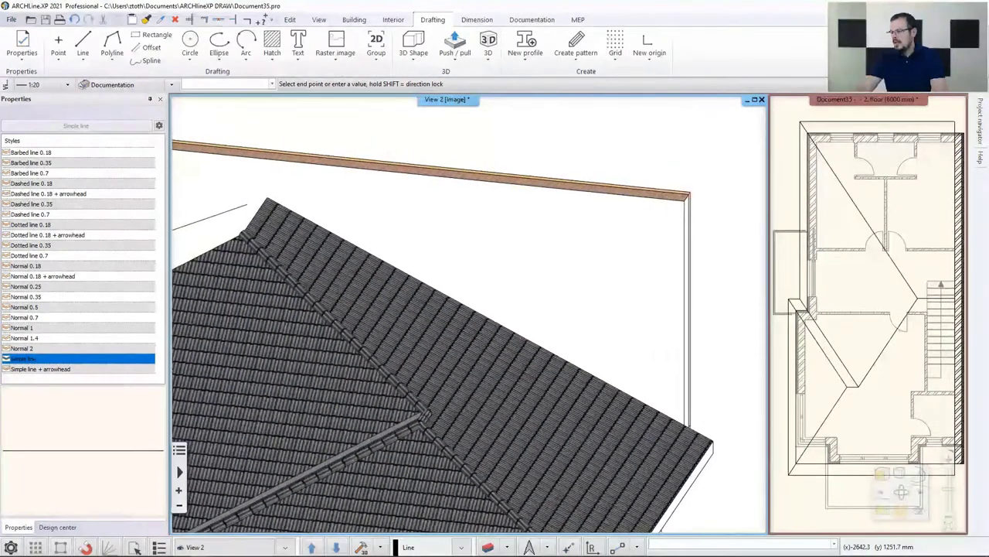
{"action": "scroll", "coordinate": [344, 241], "scroll_direction": "up", "scroll_amount": 3}
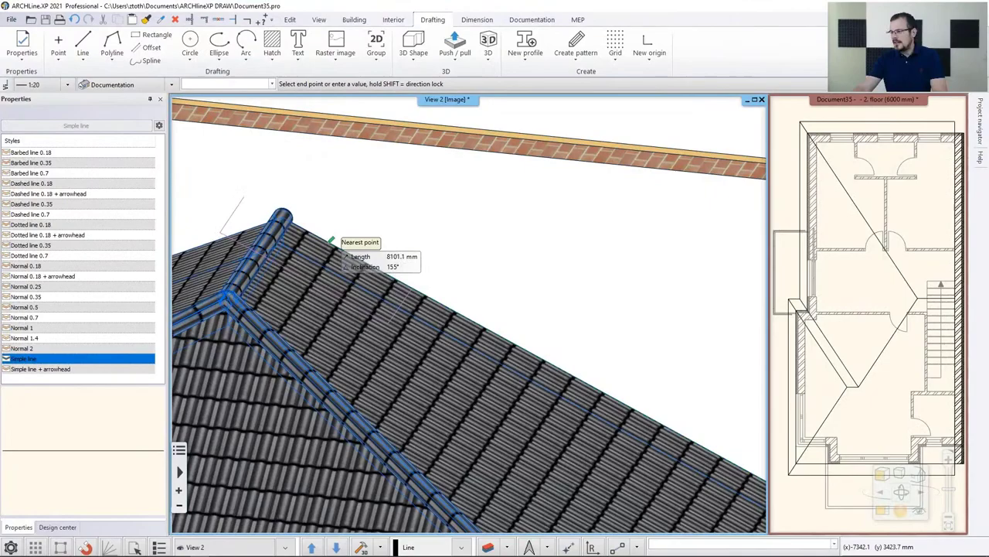
{"action": "left_click", "coordinate": [333, 240]}
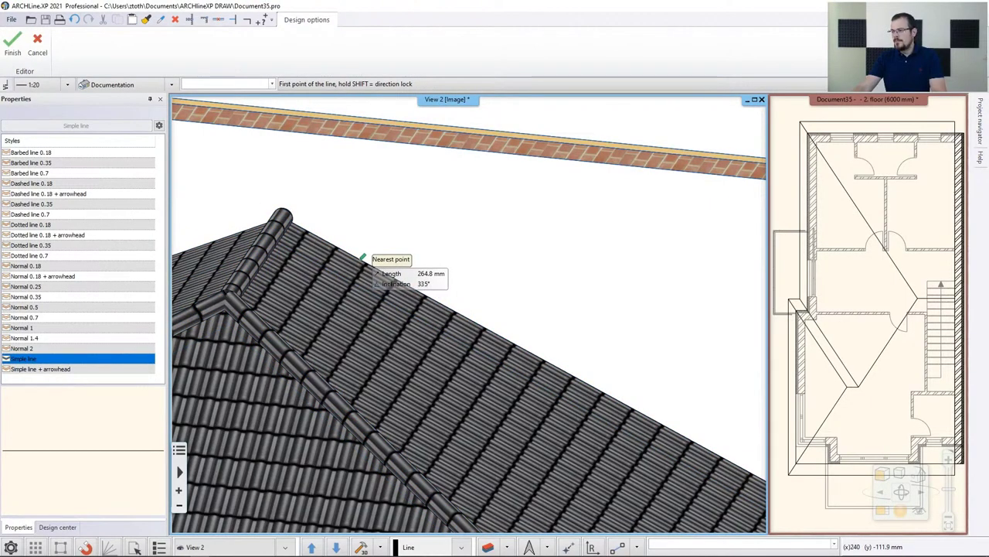
{"action": "scroll", "coordinate": [363, 257], "scroll_direction": "down", "scroll_amount": 5}
{"action": "key", "text": "Escape"}
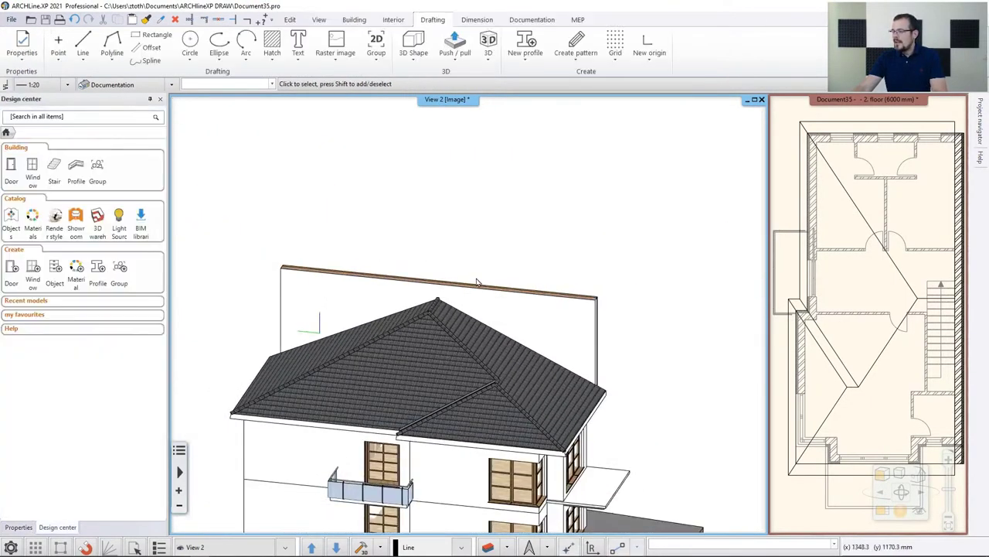
Select the firewall in the floor plan and build a 3D model of that wall alone
{"action": "middle_click_drag", "start_coordinate": [472, 287], "coordinate": [474, 283]}
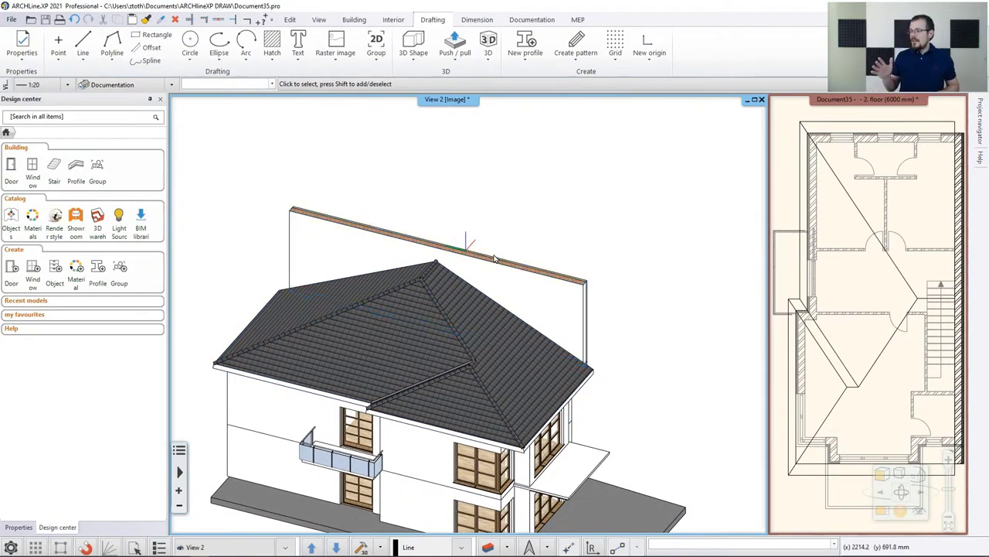
{"action": "left_click", "coordinate": [510, 300]}
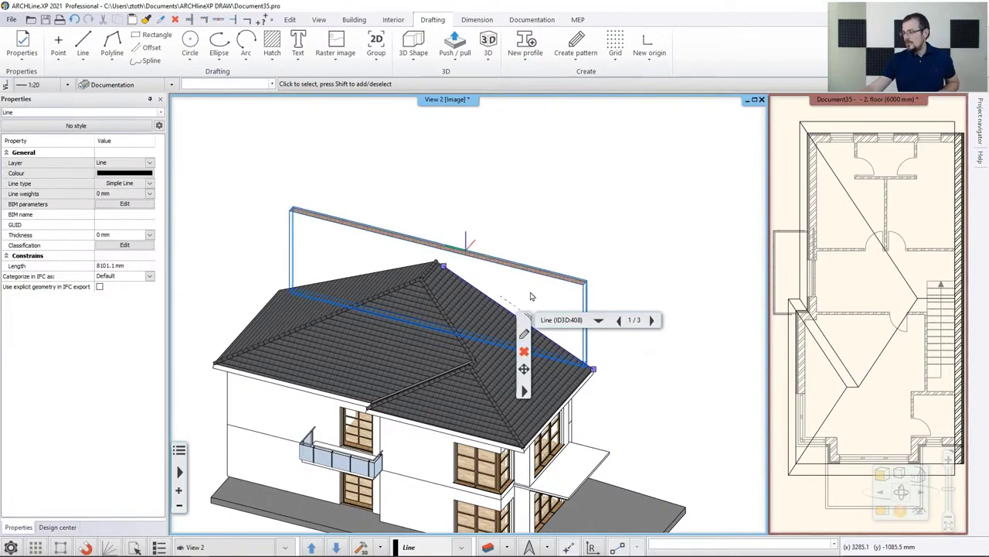
{"action": "left_click", "coordinate": [542, 283]}
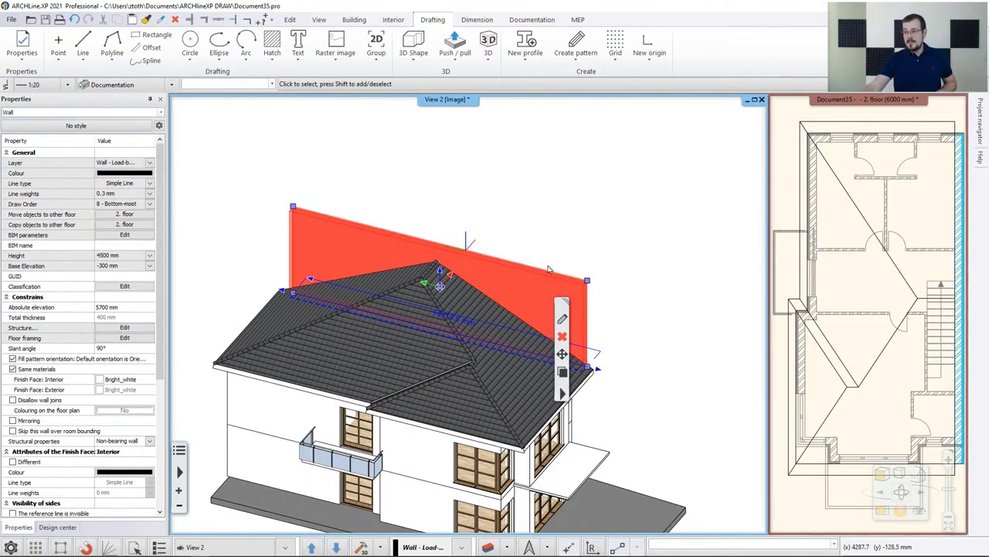
{"action": "left_click", "coordinate": [563, 193]}
{"action": "left_click", "coordinate": [561, 193]}
{"action": "scroll", "coordinate": [890, 235], "scroll_direction": "up", "scroll_amount": 2}
{"action": "scroll", "coordinate": [889, 263], "scroll_direction": "up", "scroll_amount": 3}
{"action": "left_click", "coordinate": [883, 316]}
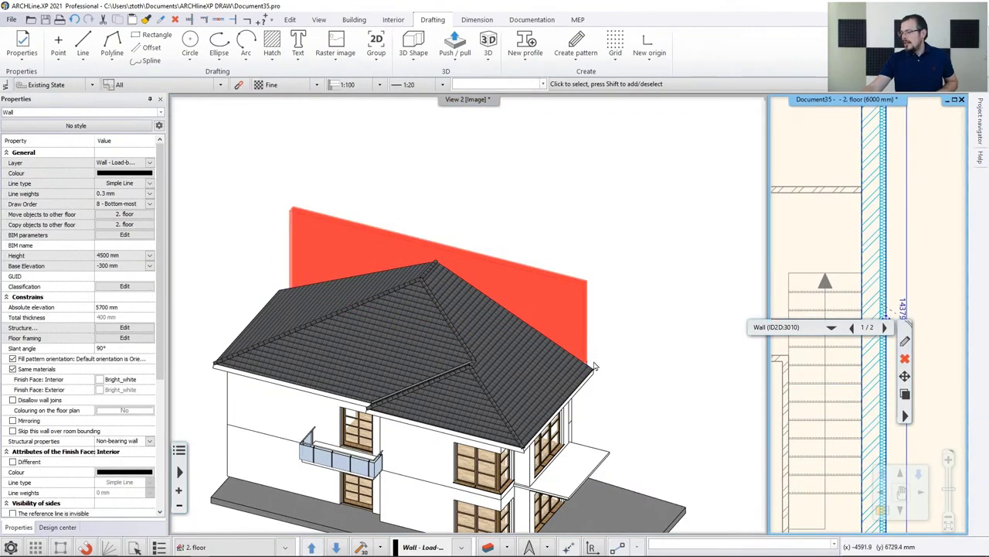
{"action": "left_click", "coordinate": [361, 548]}
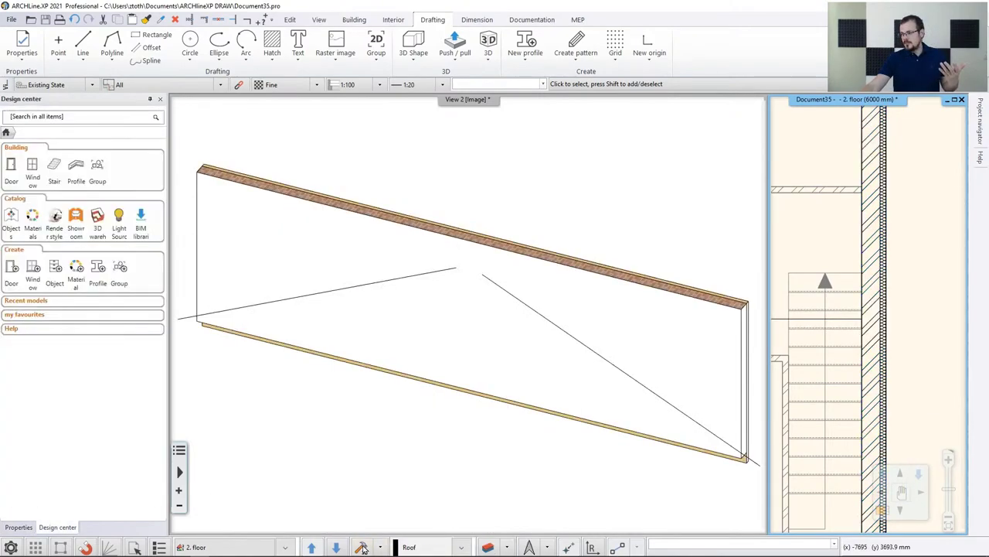
Offset the upper sloped line and the diagonal line each by 300 mm
{"action": "middle_click_drag", "start_coordinate": [444, 448], "coordinate": [398, 348]}
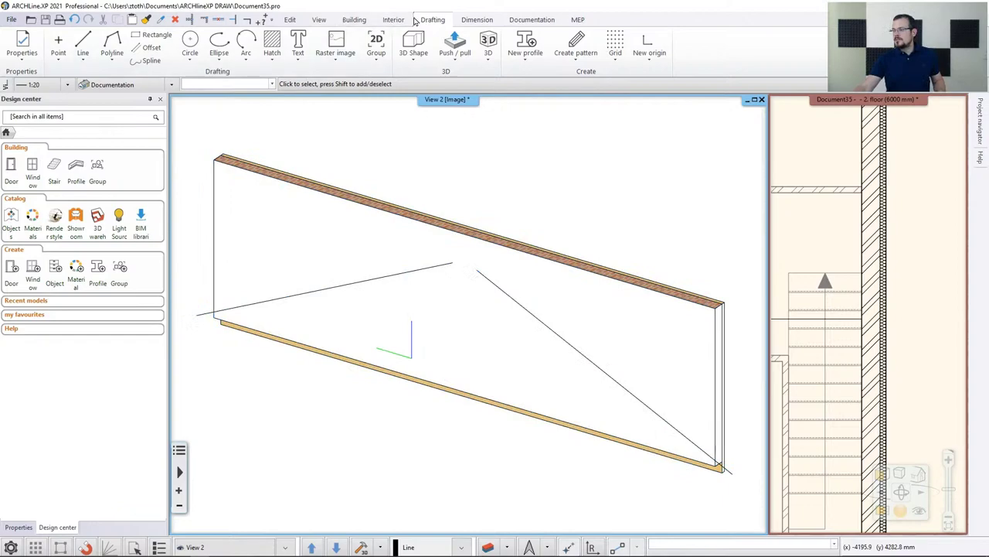
{"action": "left_click", "coordinate": [158, 47]}
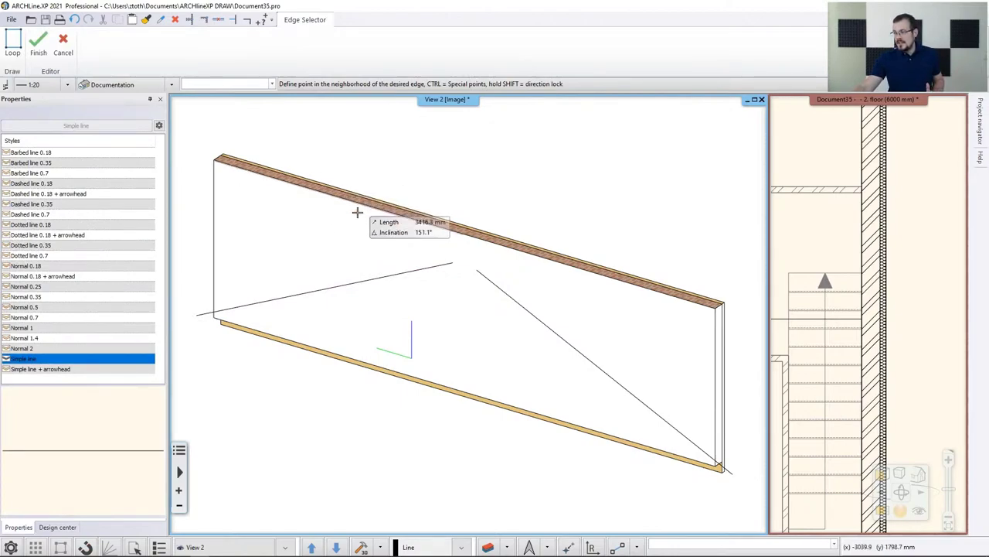
{"action": "left_click", "coordinate": [361, 280]}
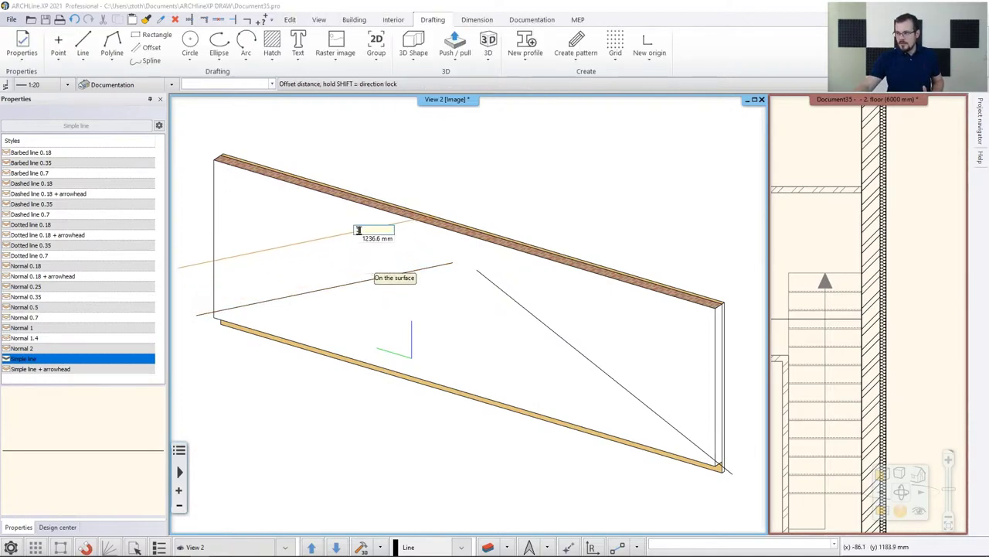
{"action": "type", "text": "300"}
{"action": "key", "text": "Return"}
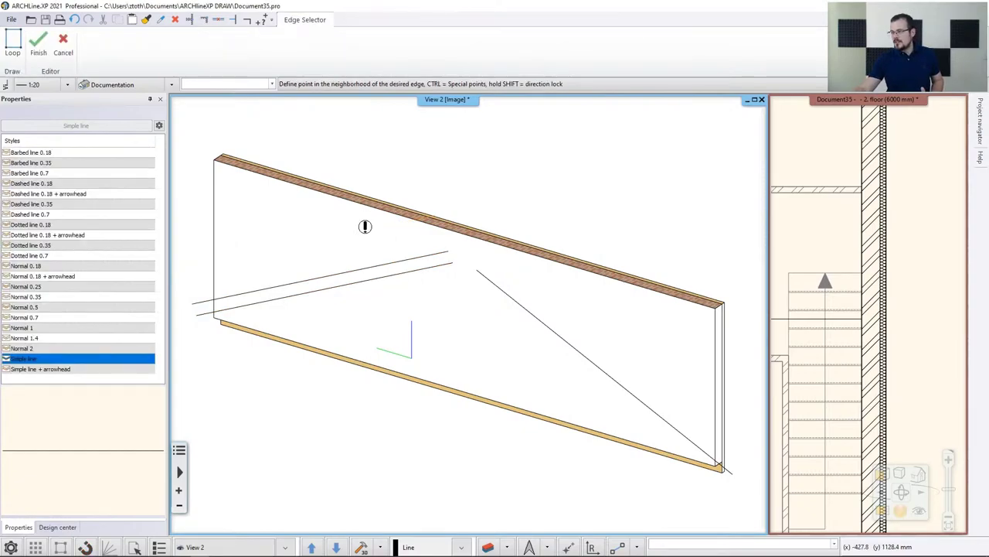
{"action": "left_click", "coordinate": [522, 307]}
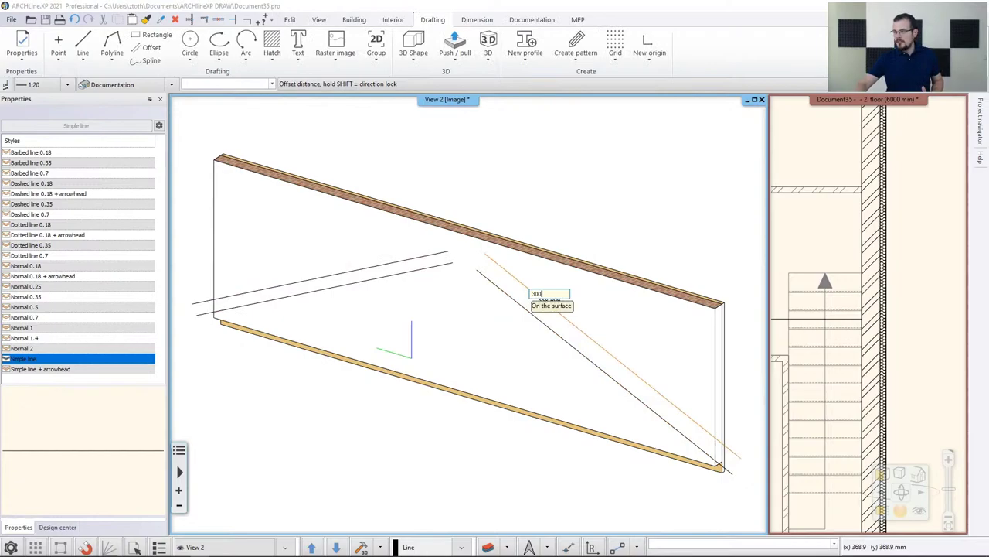
{"action": "key", "text": "Return"}
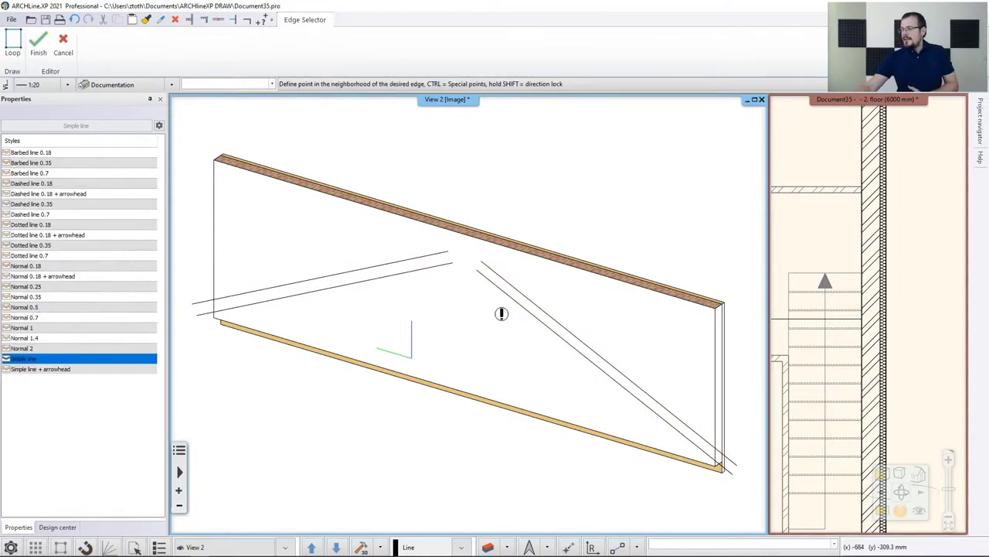
{"action": "key", "text": "Escape"}
{"action": "scroll", "coordinate": [503, 316], "scroll_direction": "up", "scroll_amount": 3}
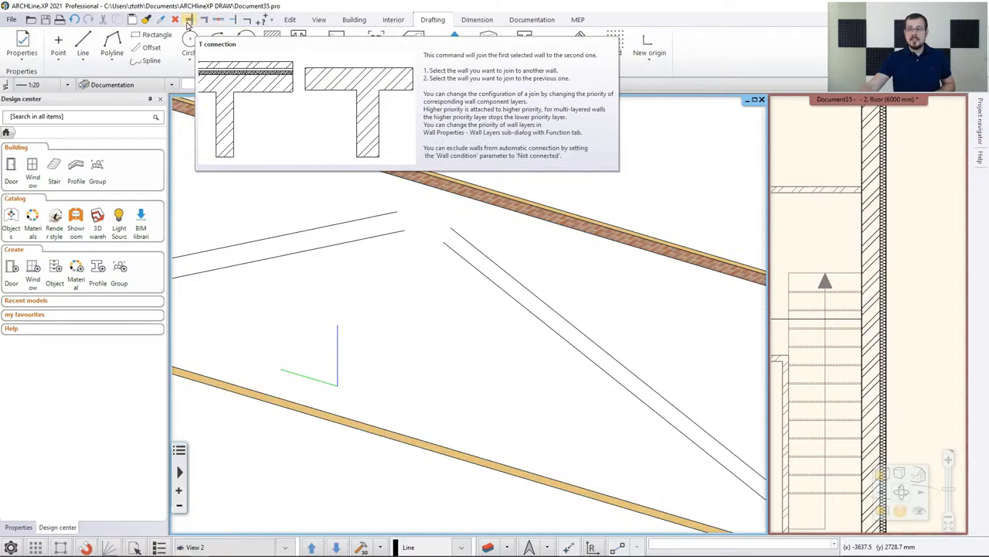
Trim the two offset lines to each other so they meet in a peaked corner
{"action": "left_click", "coordinate": [245, 23]}
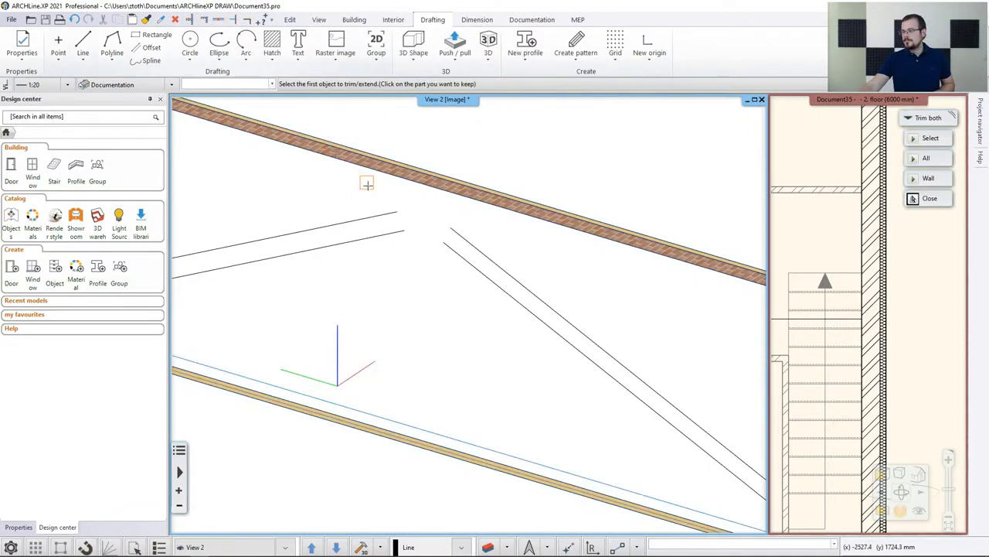
{"action": "left_click", "coordinate": [377, 215]}
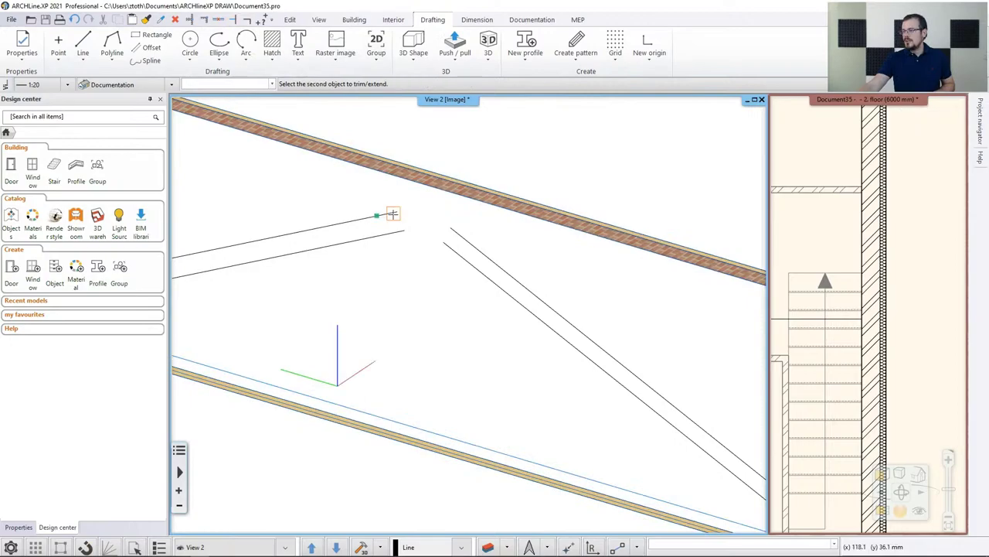
{"action": "left_click", "coordinate": [464, 241]}
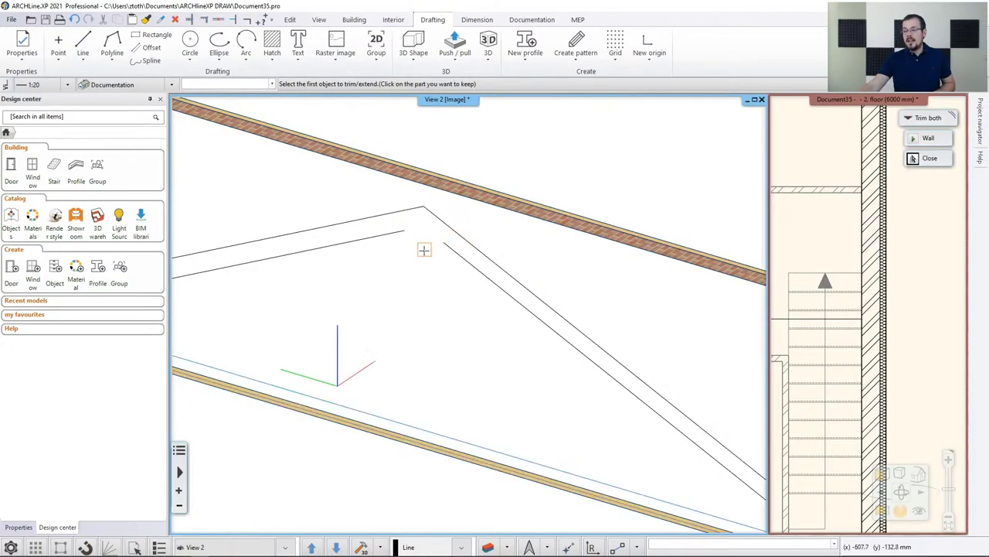
{"action": "scroll", "coordinate": [430, 264], "scroll_direction": "down", "scroll_amount": 2}
{"action": "middle_click_drag", "start_coordinate": [431, 264], "coordinate": [416, 219]}
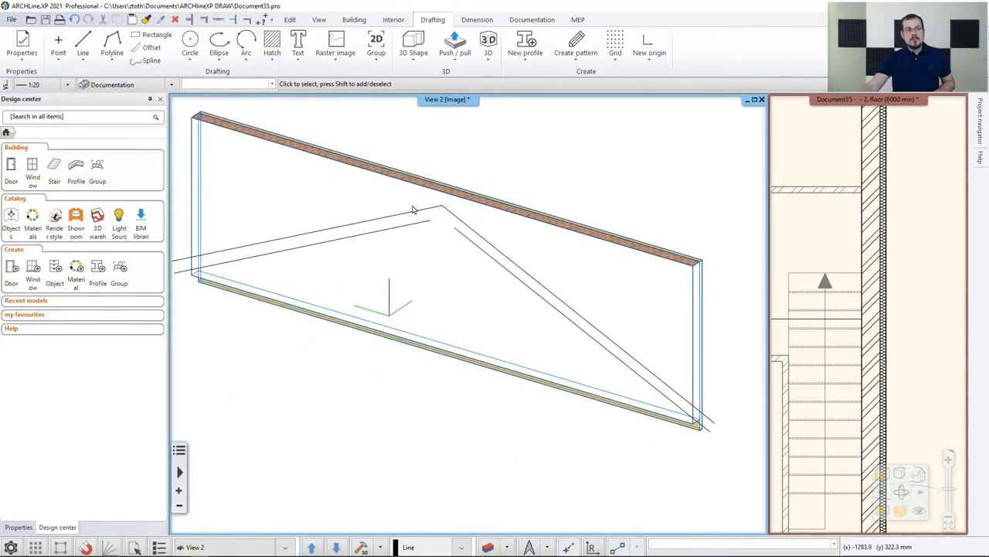
Remove the original left sloped line and the original diagonal line
{"action": "left_click", "coordinate": [425, 225]}
{"action": "left_click", "coordinate": [424, 224]}
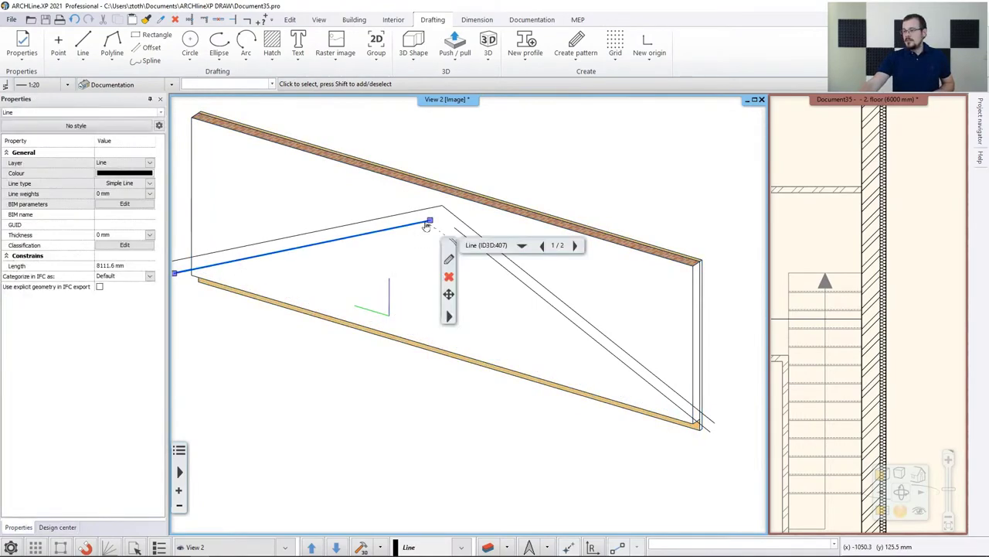
{"action": "key", "text": "Escape"}
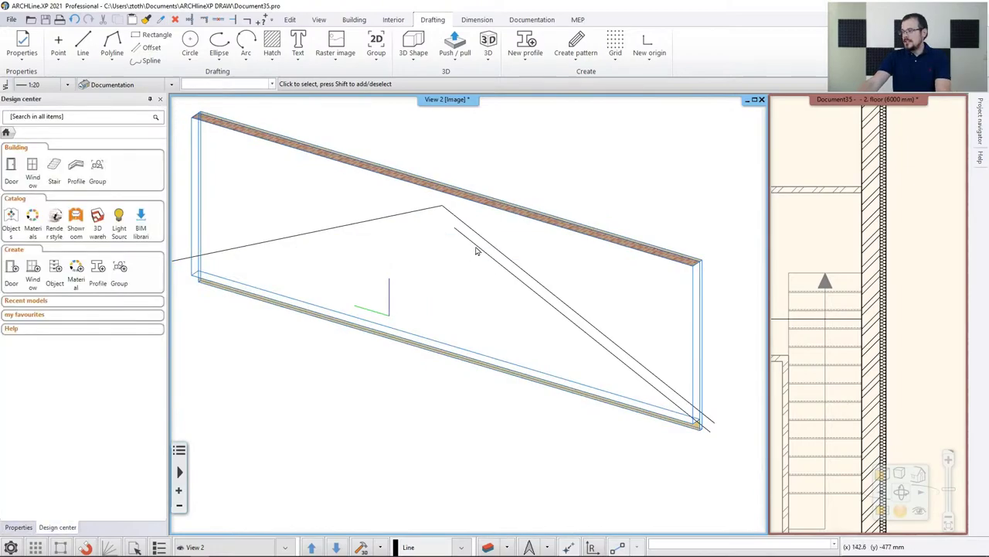
{"action": "left_click", "coordinate": [479, 253]}
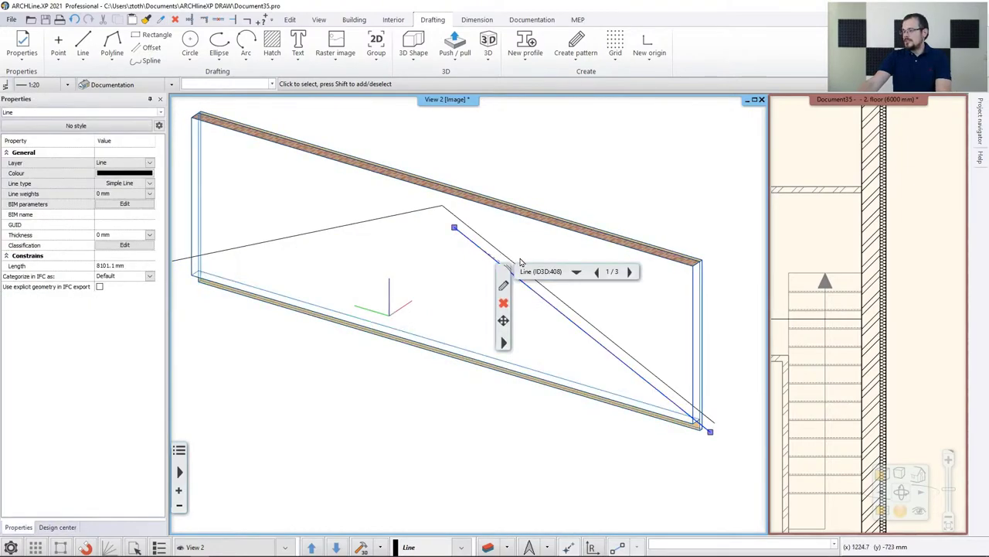
{"action": "key", "text": "Escape"}
{"action": "scroll", "coordinate": [497, 261], "scroll_direction": "down", "scroll_amount": 1}
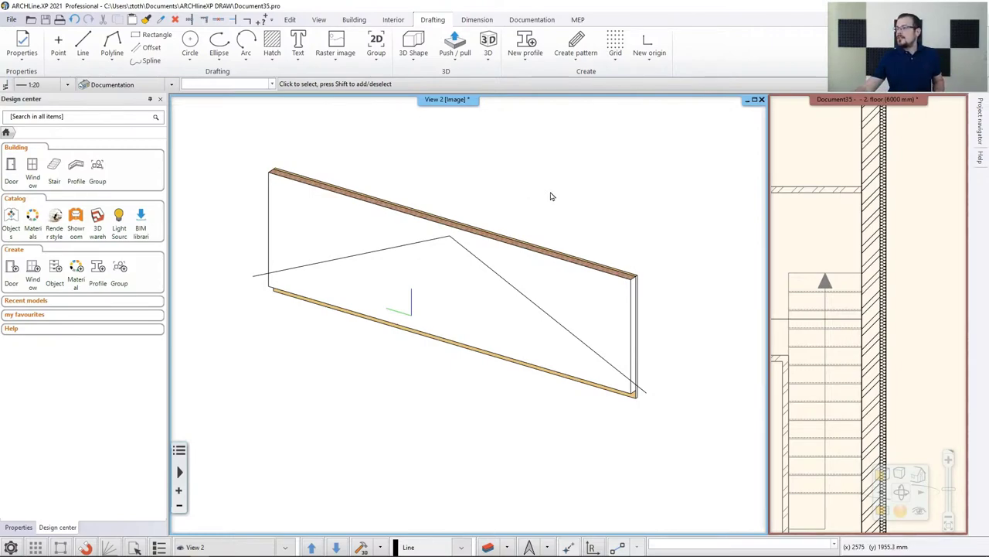
Extrude the triangular area bounded by the roof-slope lines into a solid wedge
{"action": "left_click", "coordinate": [455, 53]}
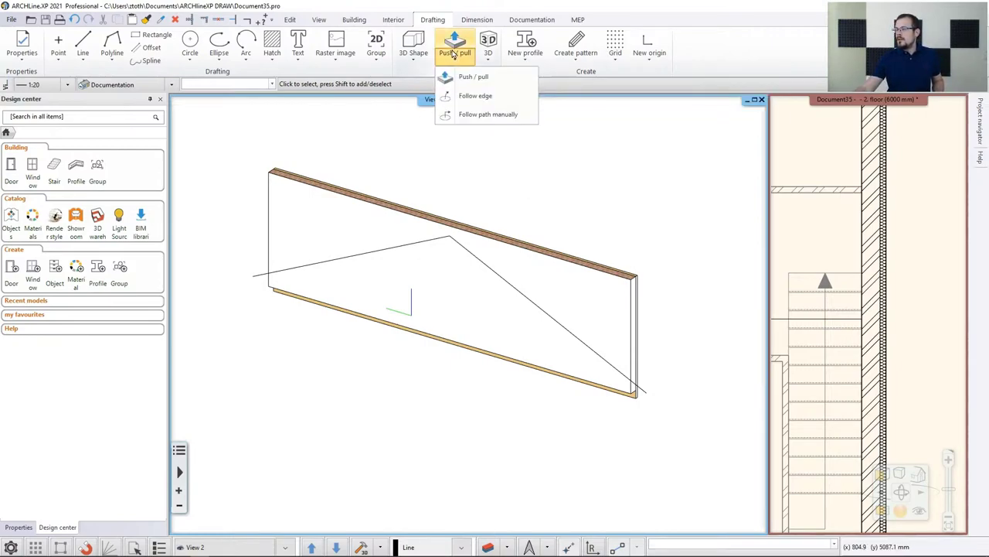
{"action": "left_click", "coordinate": [458, 76]}
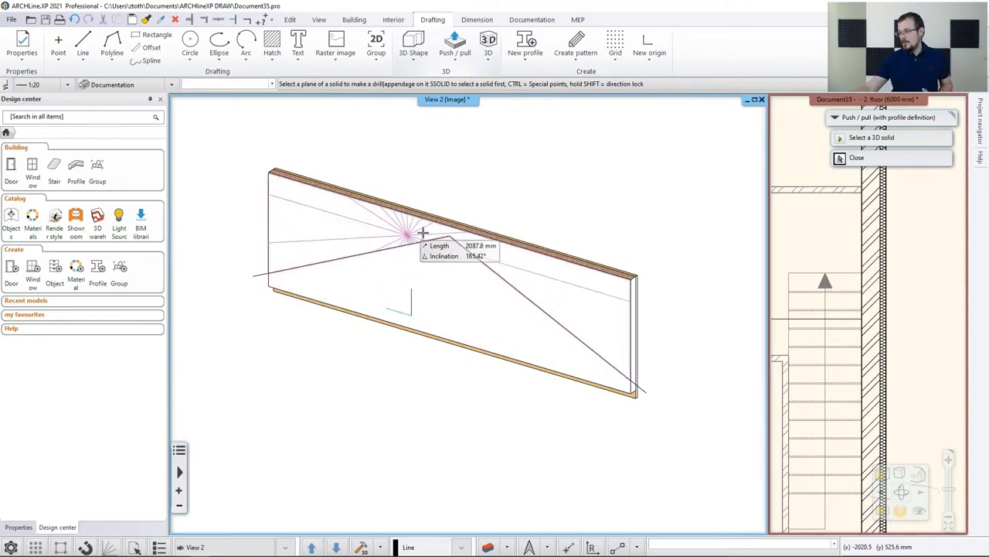
{"action": "left_click", "coordinate": [530, 272]}
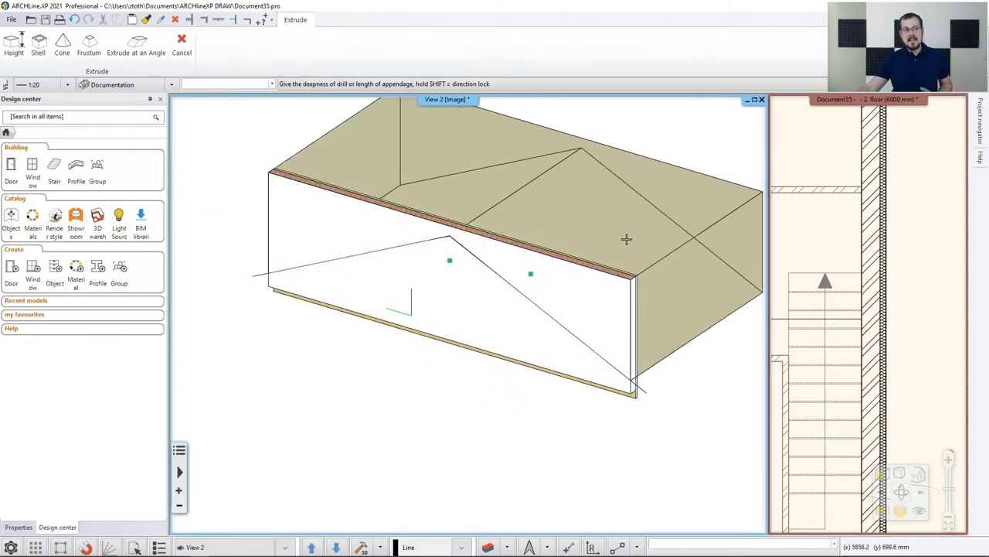
{"action": "key", "text": "Escape"}
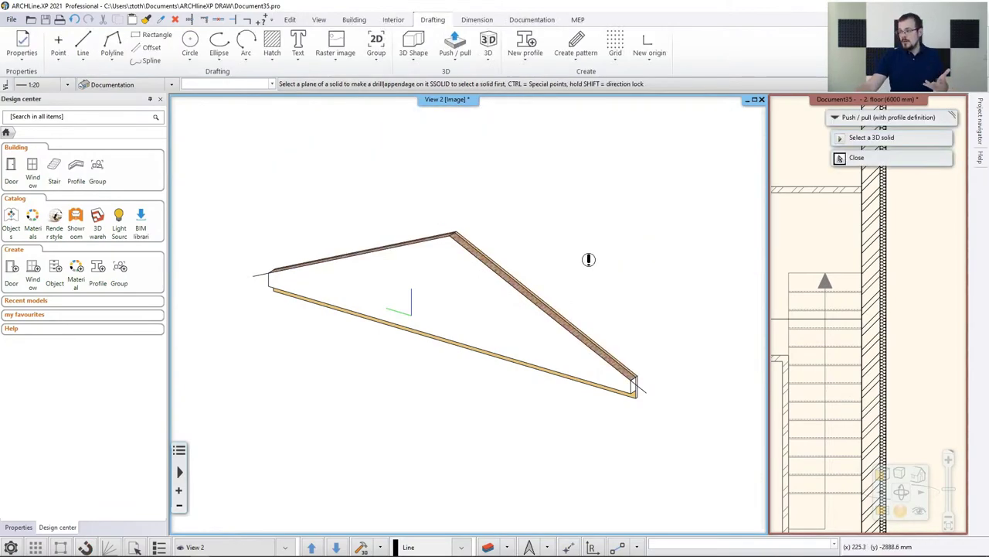
{"action": "key", "text": "Escape"}
{"action": "middle_click_drag", "start_coordinate": [595, 276], "coordinate": [555, 264]}
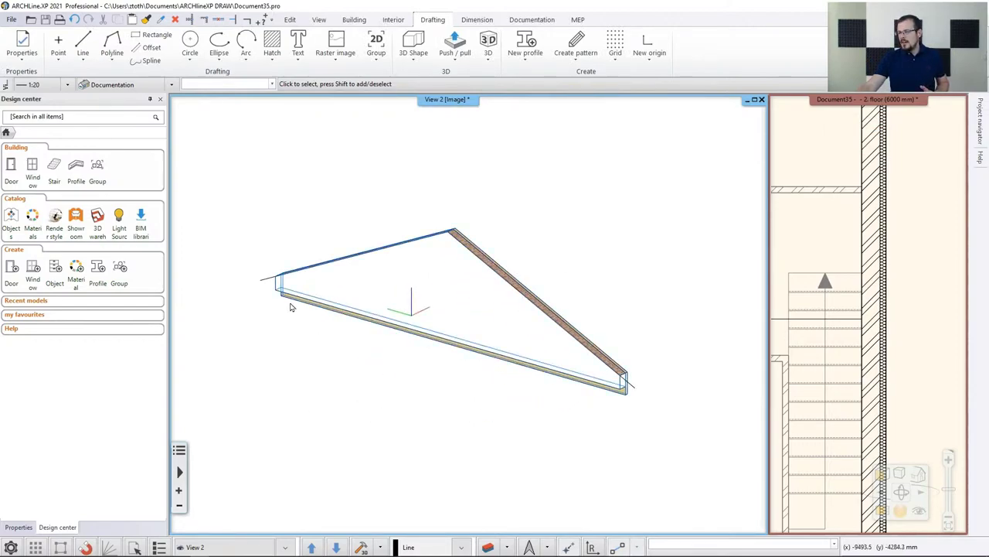
Inspect the new triangular solid, selecting and deselecting its sloped top line
{"action": "left_click", "coordinate": [275, 278]}
{"action": "scroll", "coordinate": [320, 301], "scroll_direction": "up", "scroll_amount": 1}
{"action": "scroll", "coordinate": [319, 301], "scroll_direction": "up", "scroll_amount": 1}
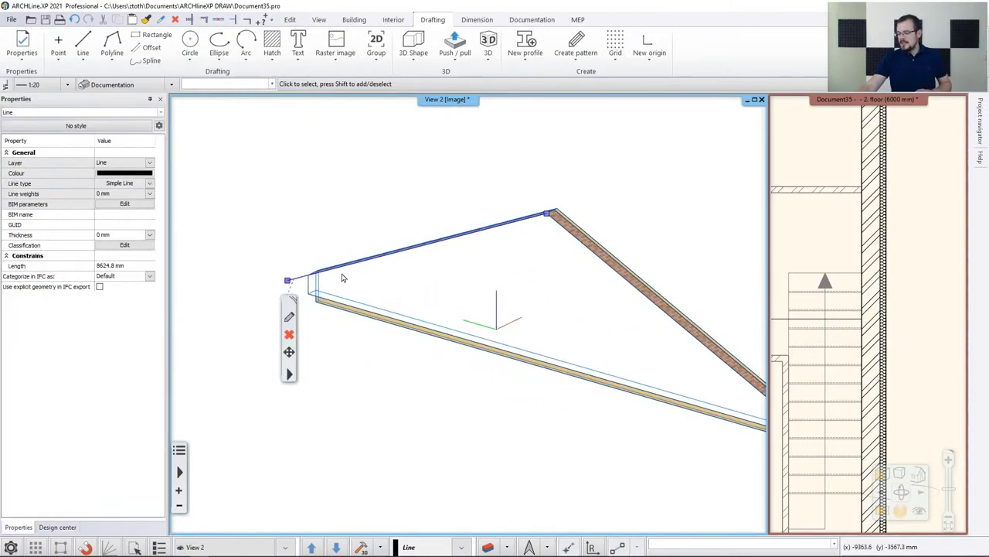
{"action": "key", "text": "Escape"}
{"action": "scroll", "coordinate": [574, 309], "scroll_direction": "down", "scroll_amount": 1}
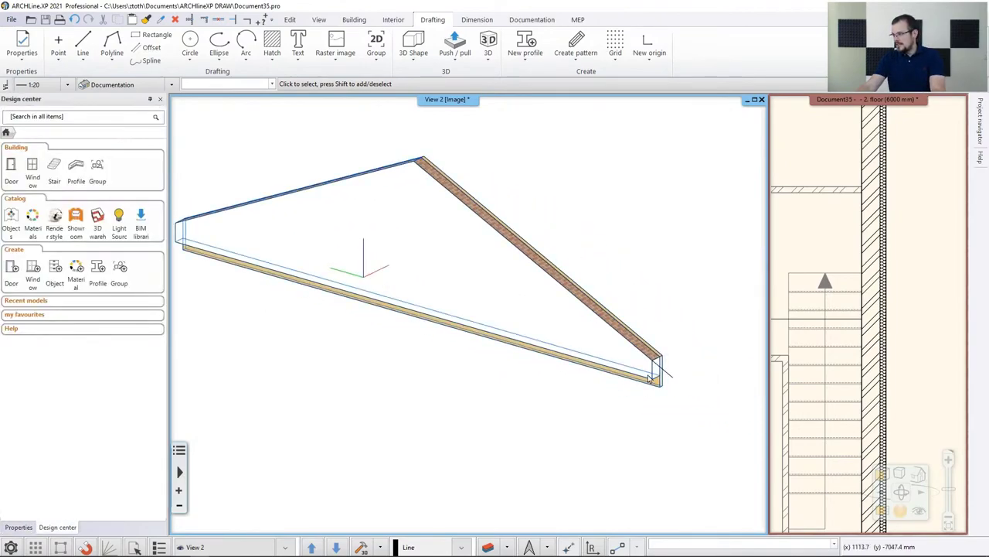
{"action": "left_click", "coordinate": [673, 379]}
{"action": "key", "text": "Escape"}
{"action": "middle_click_drag", "start_coordinate": [641, 358], "coordinate": [402, 191]}
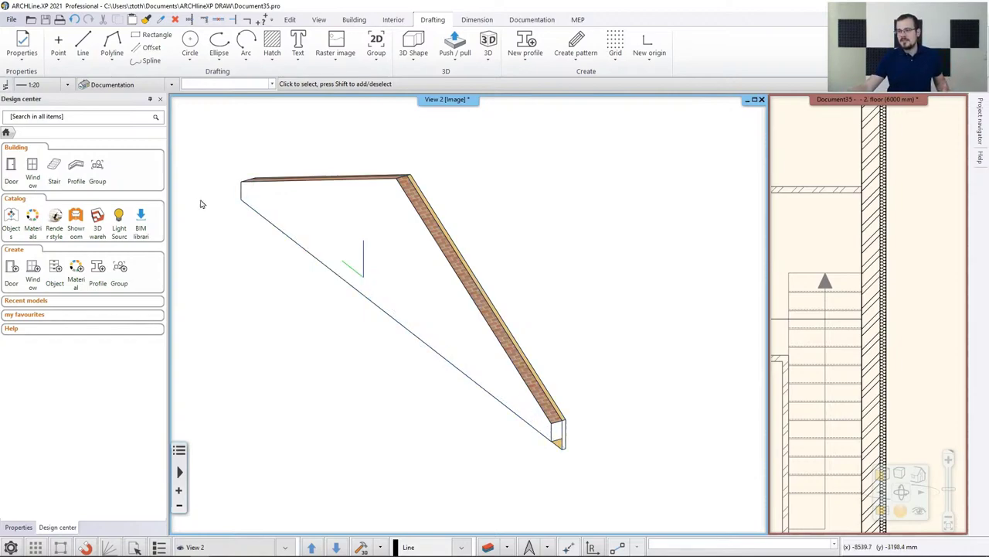
Find Bright_white in Design center and apply it to the wedge's orange face only
{"action": "left_click", "coordinate": [36, 118]}
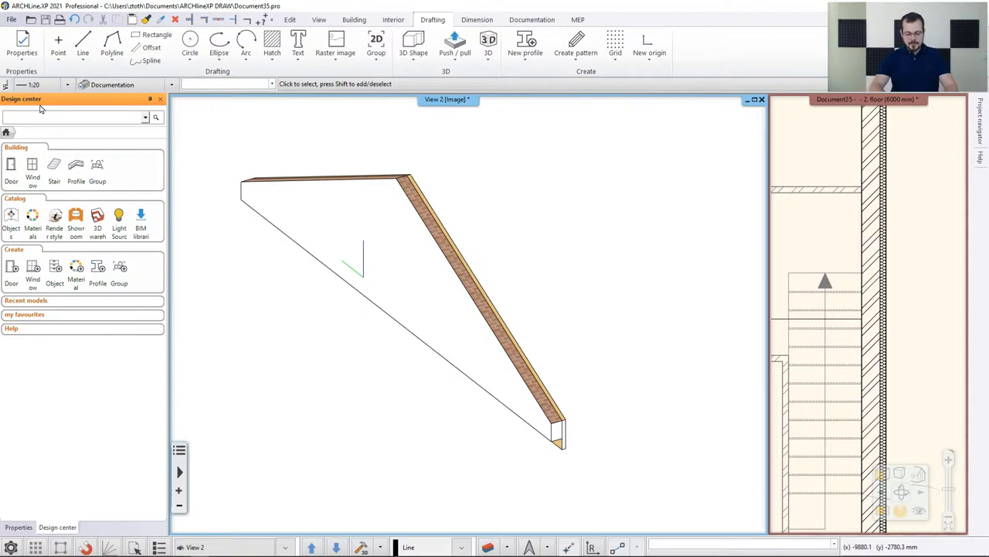
{"action": "type", "text": "bright_wh"}
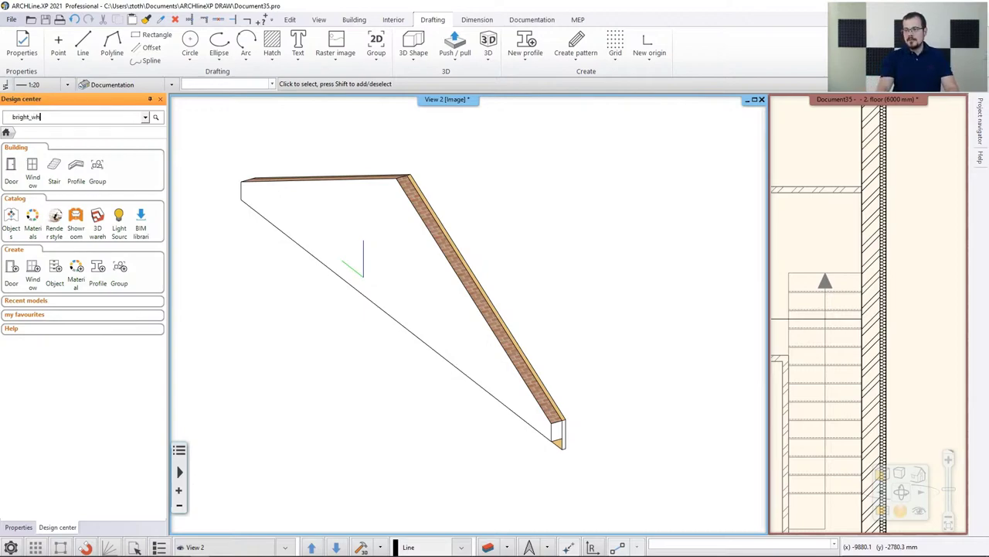
{"action": "type", "text": "ite"}
{"action": "key", "text": "Return"}
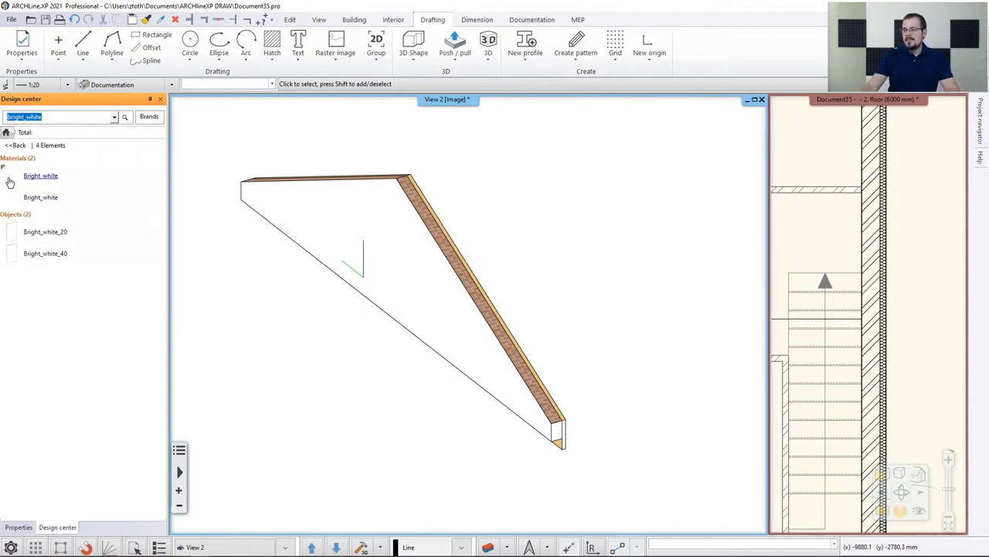
{"action": "mouse_move", "coordinate": [10, 181]}
{"action": "left_mouse_down"}
{"action": "mouse_move", "coordinate": [238, 222]}
{"action": "mouse_move", "coordinate": [439, 242]}
{"action": "left_mouse_up"}
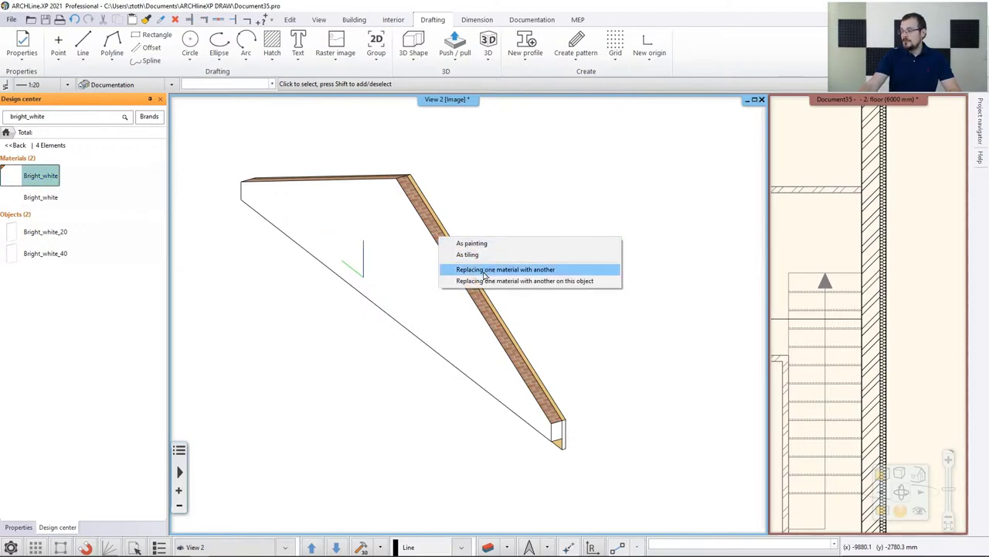
{"action": "left_click", "coordinate": [552, 281]}
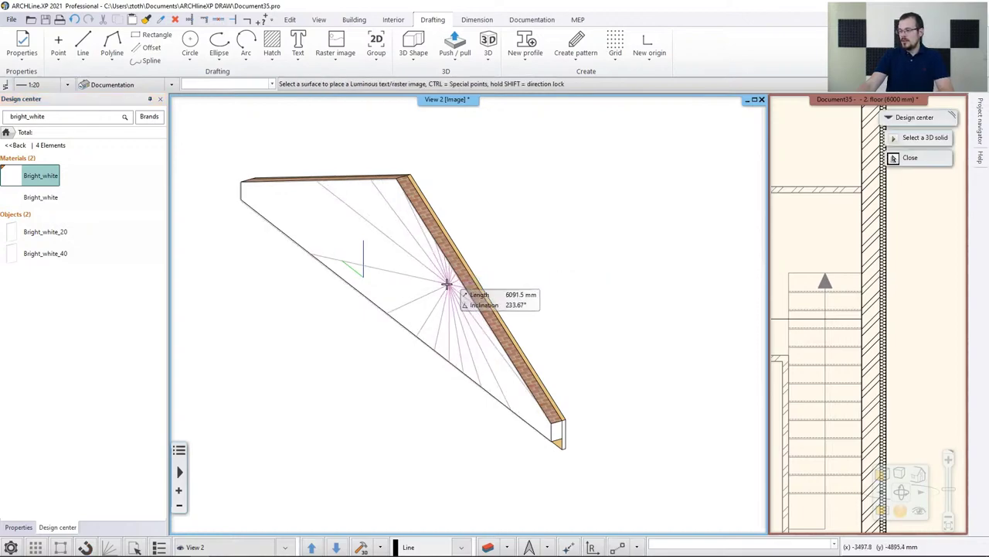
{"action": "scroll", "coordinate": [456, 285], "scroll_direction": "up", "scroll_amount": 5}
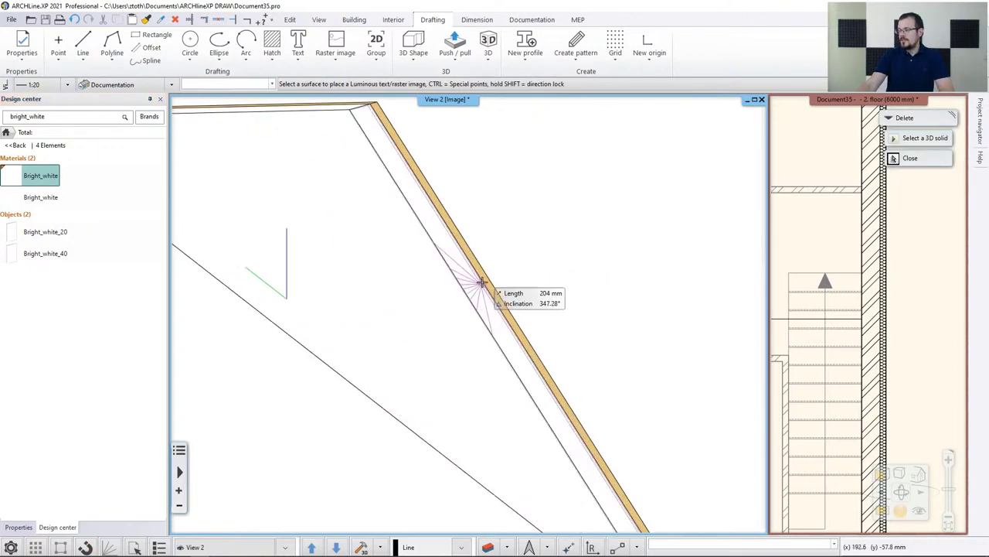
{"action": "left_click", "coordinate": [481, 281]}
{"action": "key", "text": "Escape"}
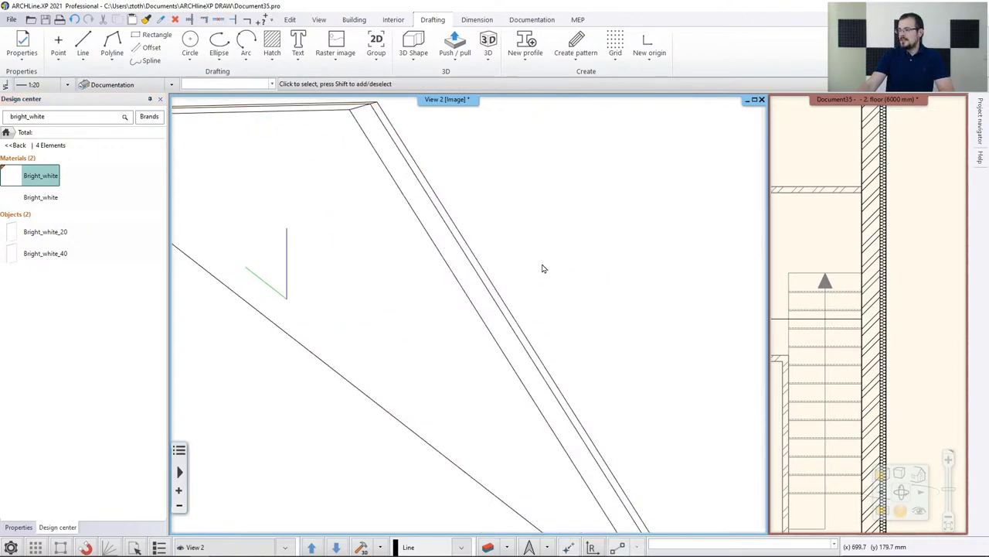
{"action": "scroll", "coordinate": [542, 264], "scroll_direction": "down", "scroll_amount": 5}
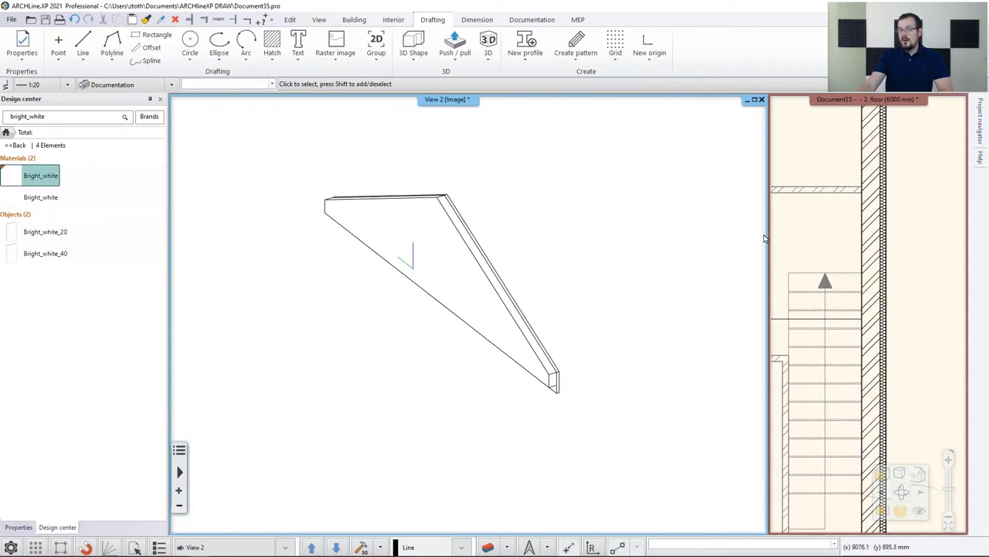
Swap views and rebuild the 3D model so the whole house appears again
{"action": "left_click", "coordinate": [922, 211]}
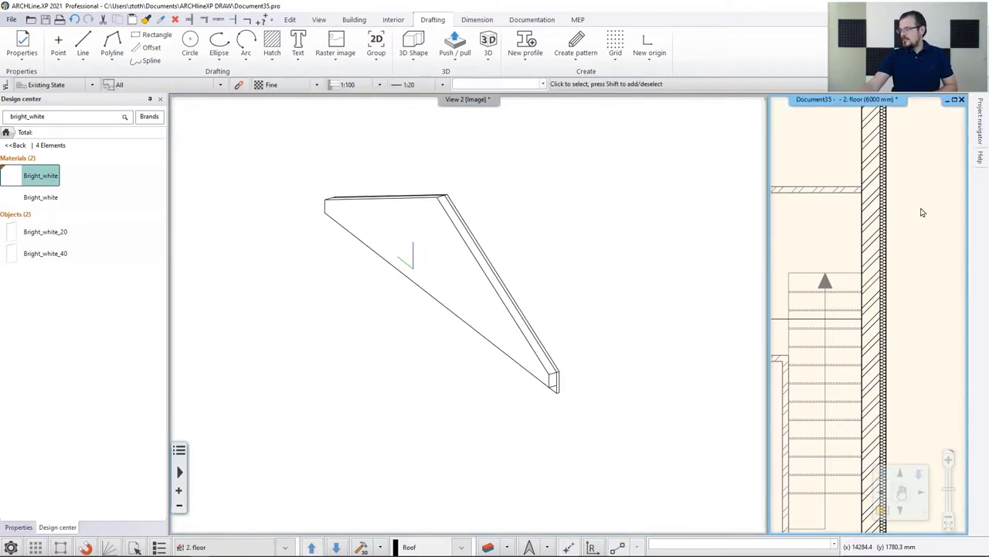
{"action": "left_click", "coordinate": [497, 521]}
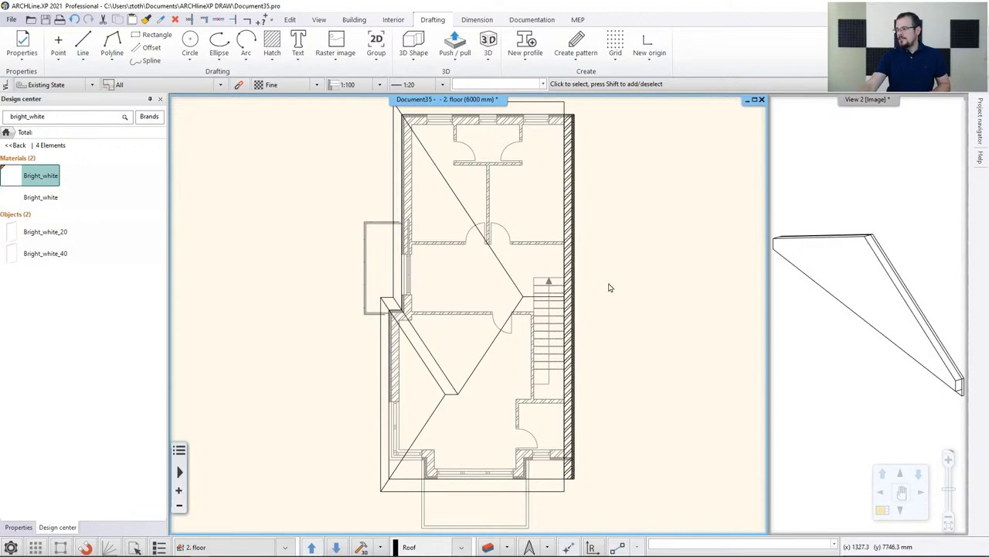
{"action": "left_click", "coordinate": [361, 546]}
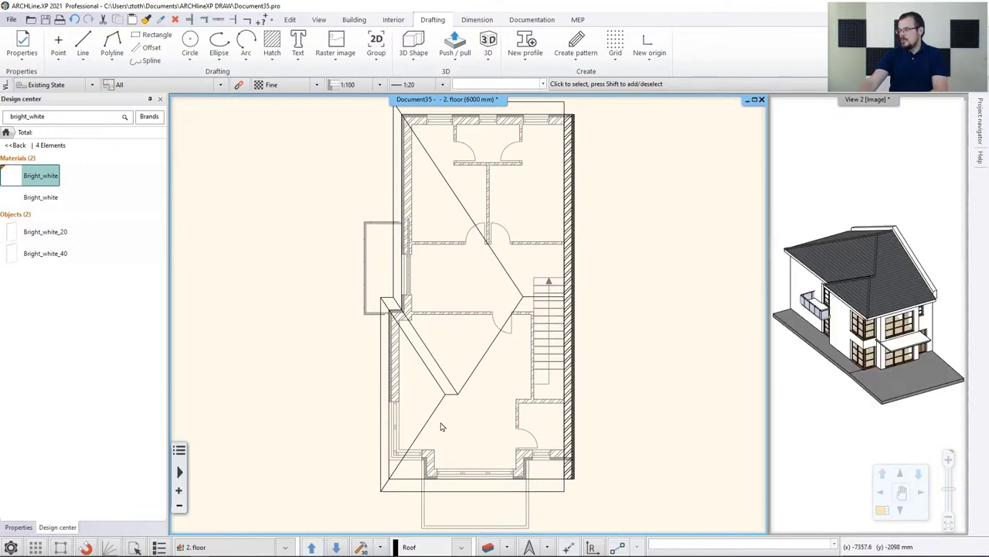
{"action": "left_click", "coordinate": [936, 204]}
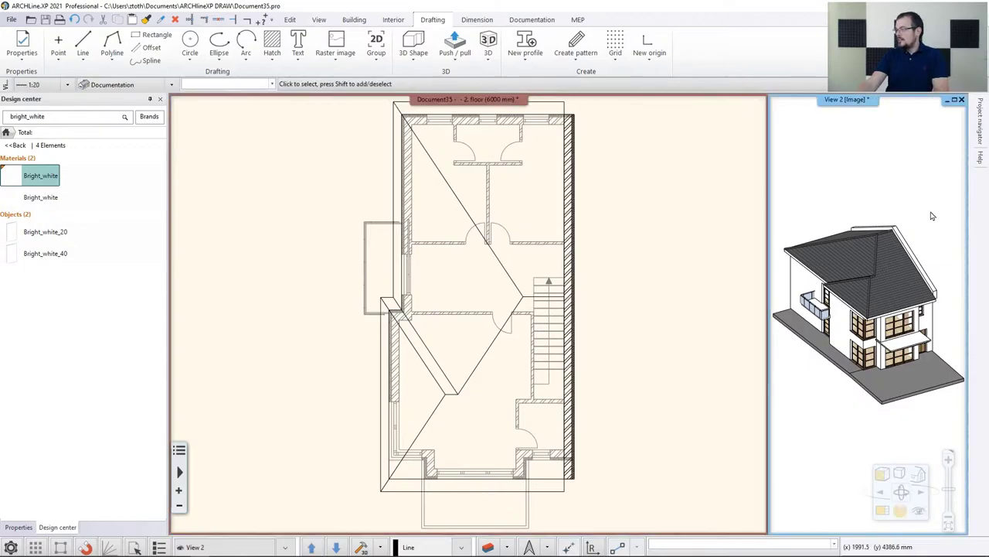
{"action": "left_click", "coordinate": [882, 510]}
Zoom in on the roof and start the Building > Roof > Gutter tool
{"action": "middle_click_drag", "start_coordinate": [658, 256], "coordinate": [583, 247]}
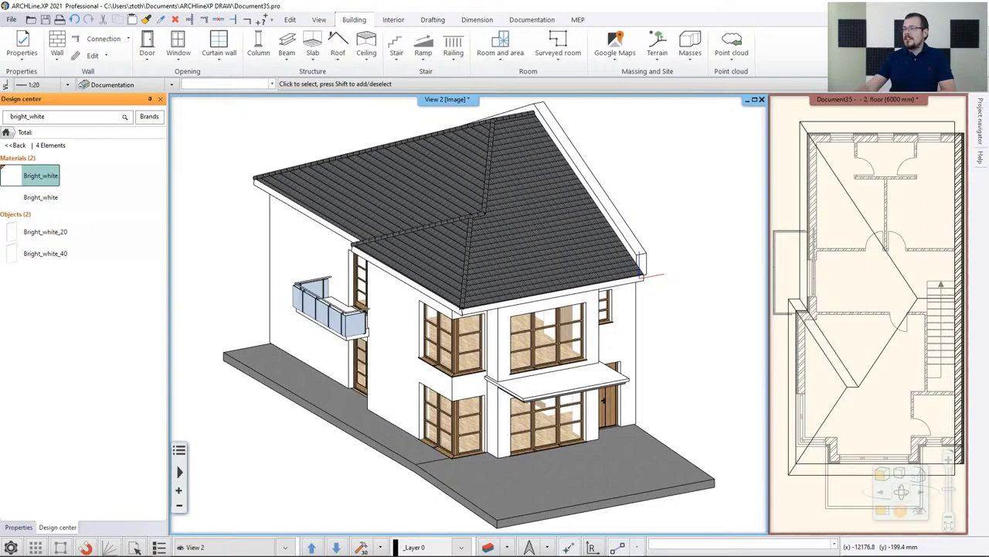
{"action": "left_click", "coordinate": [338, 54]}
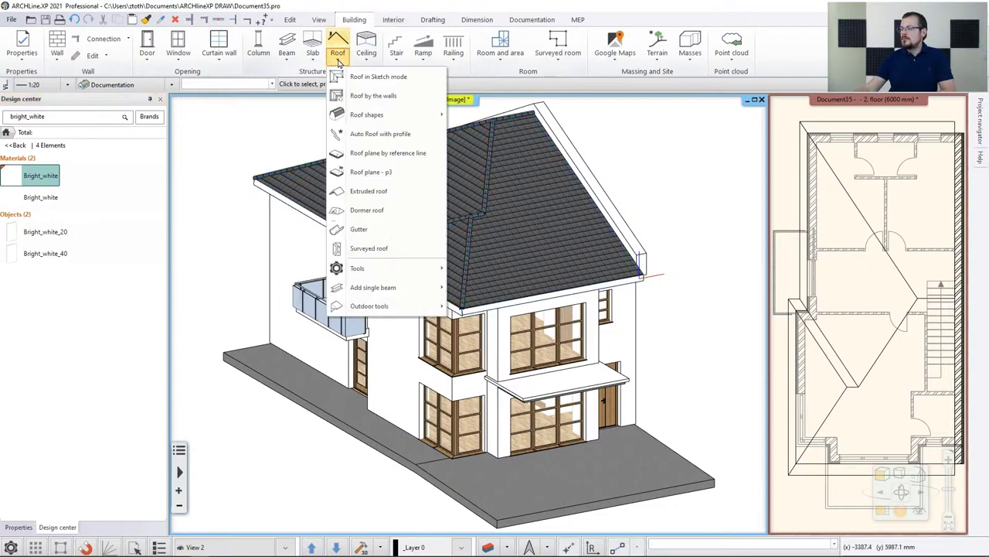
{"action": "left_click", "coordinate": [360, 229]}
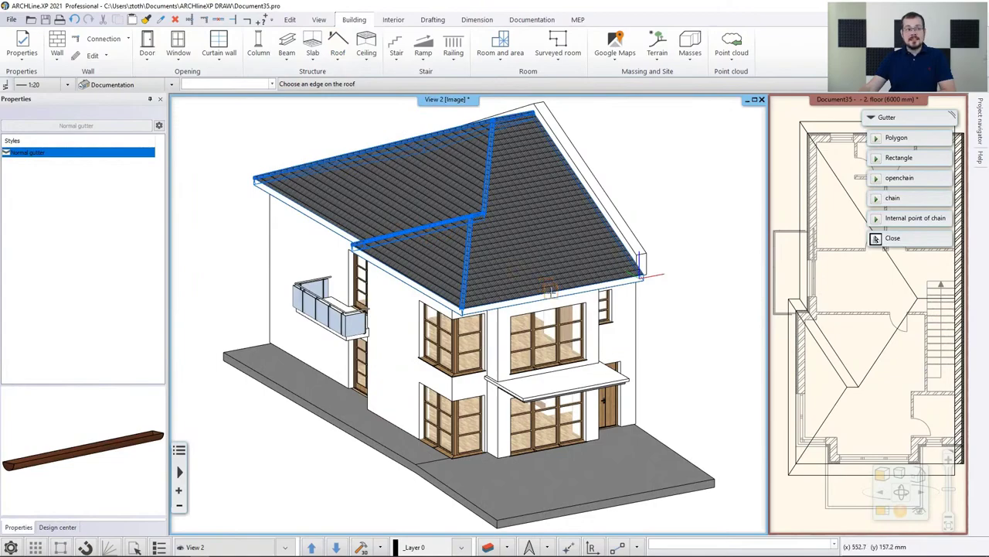
Close the gutter edge chain and pick the 200 × 200 mm Gutter section profile 2
{"action": "left_click", "coordinate": [876, 239]}
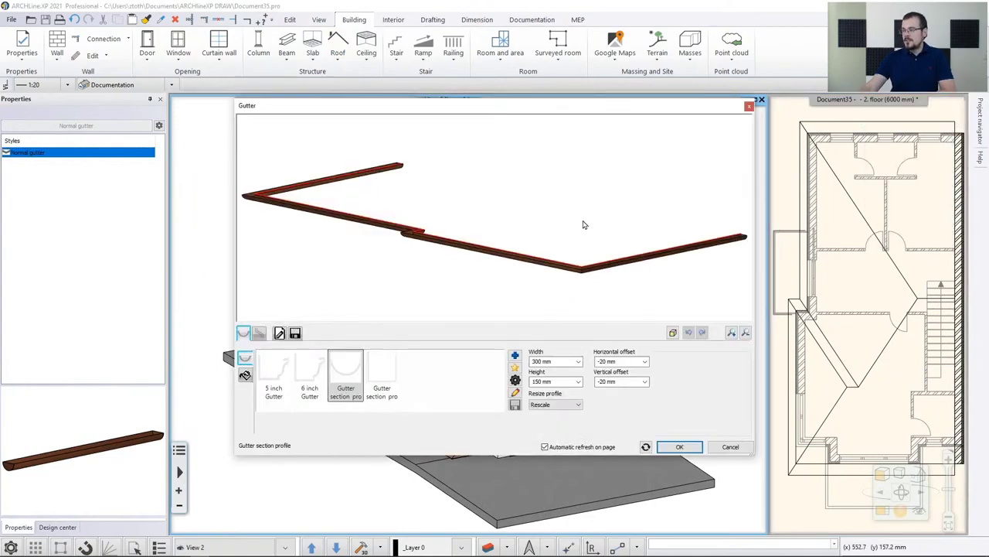
{"action": "left_click_drag", "start_coordinate": [498, 116], "coordinate": [267, 170]}
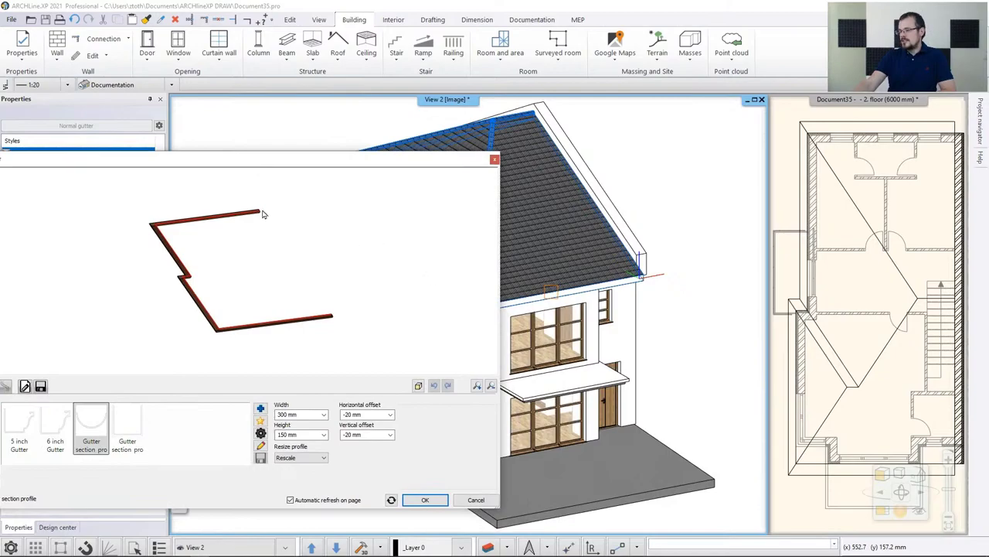
{"action": "left_click_drag", "start_coordinate": [271, 165], "coordinate": [489, 109]}
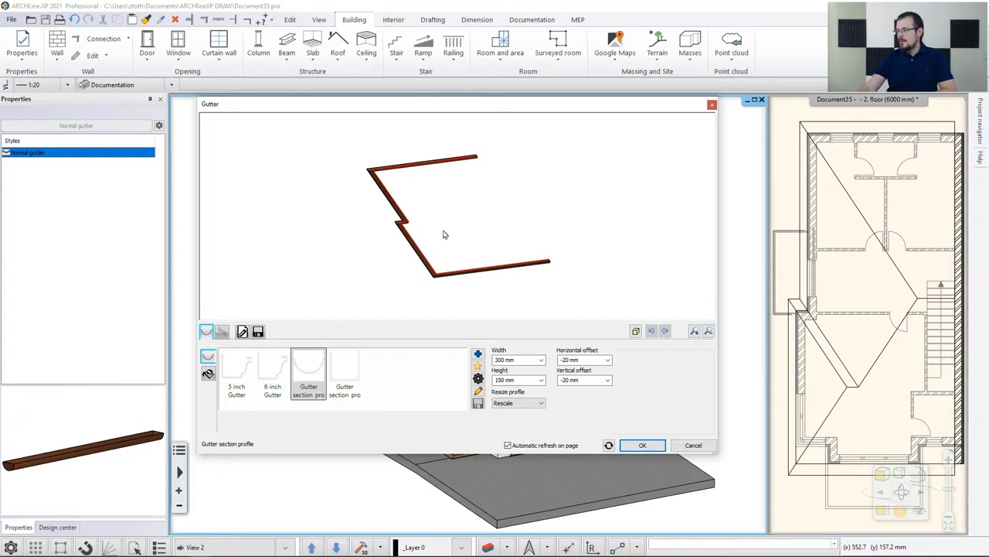
{"action": "left_click_drag", "start_coordinate": [442, 231], "coordinate": [455, 227]}
{"action": "scroll", "coordinate": [428, 236], "scroll_direction": "up", "scroll_amount": 2}
{"action": "scroll", "coordinate": [427, 238], "scroll_direction": "up", "scroll_amount": 4}
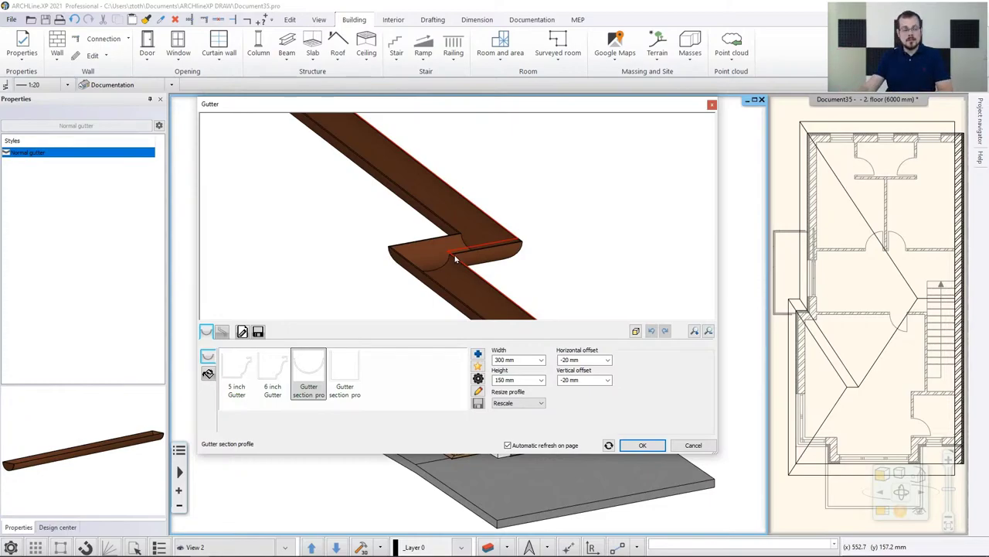
{"action": "left_click", "coordinate": [346, 368]}
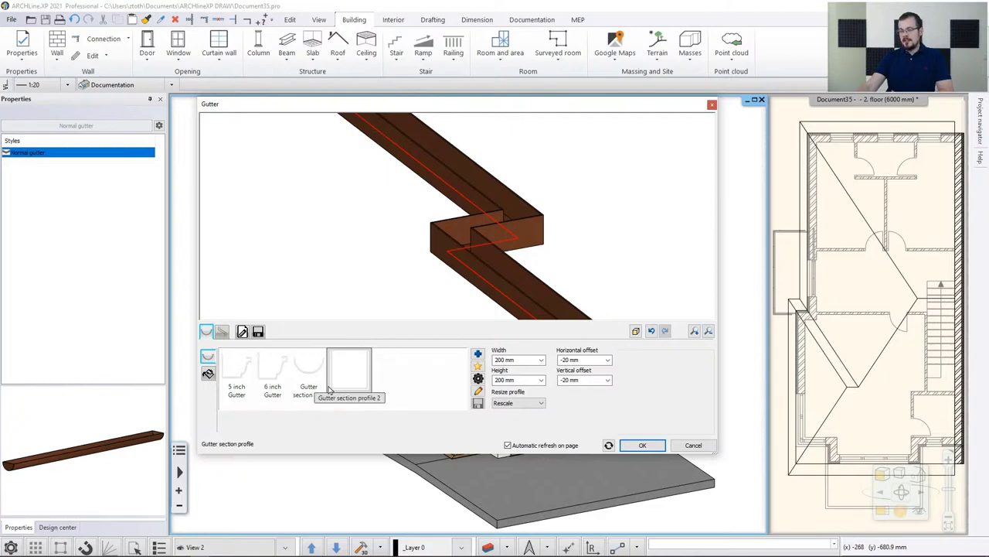
Browse the gutter profile library and close it without changing the profile
{"action": "left_click", "coordinate": [478, 354]}
{"action": "mouse_move", "coordinate": [764, 229]}
{"action": "left_click", "coordinate": [861, 383]}
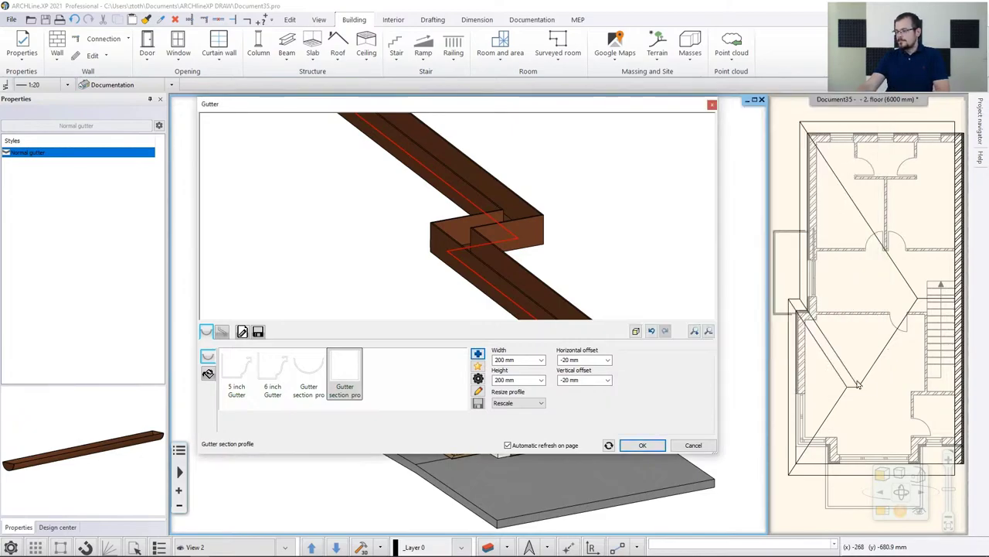
{"action": "scroll", "coordinate": [541, 234], "scroll_direction": "down", "scroll_amount": 1}
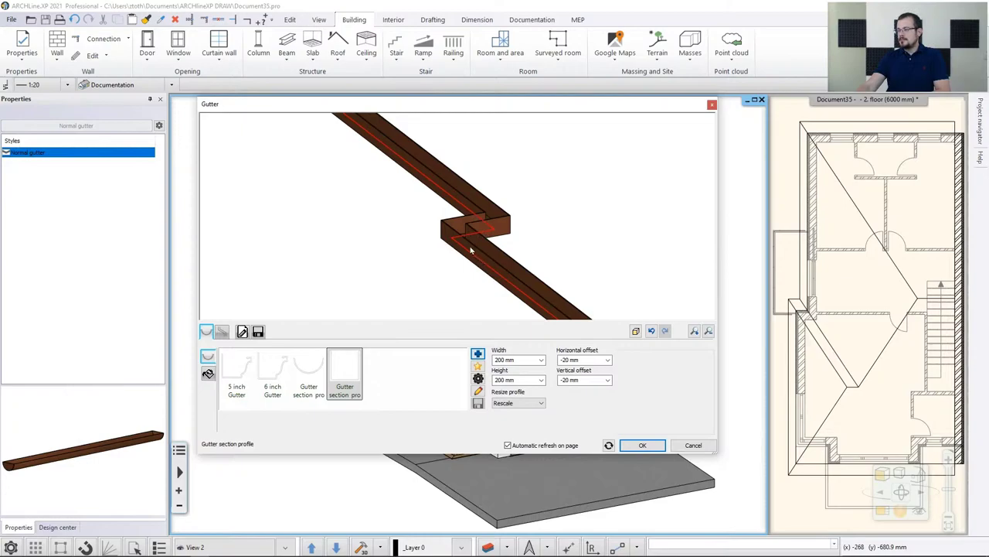
Set the gutter's horizontal offset to 100 mm and vertical offset to -200 mm
{"action": "left_click", "coordinate": [576, 360]}
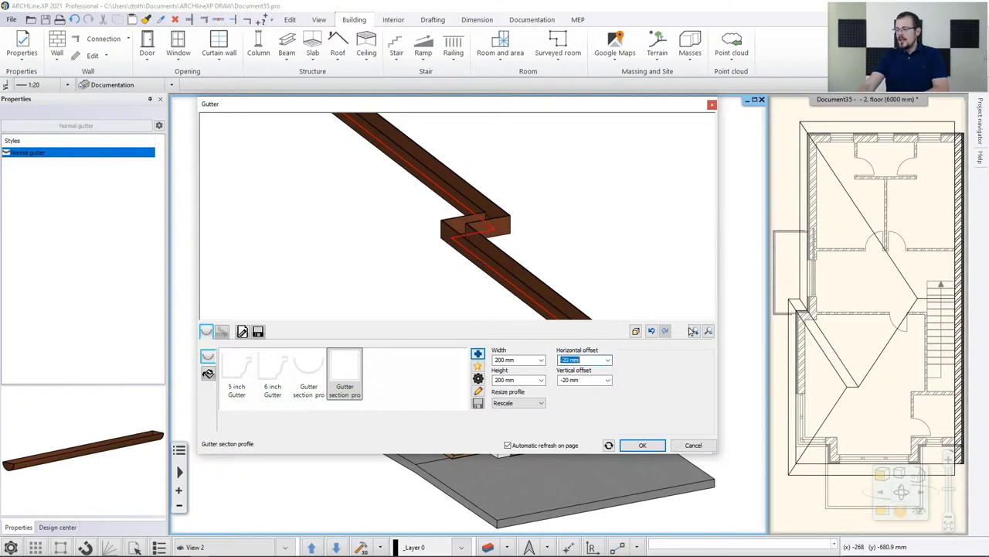
{"action": "type", "text": "100"}
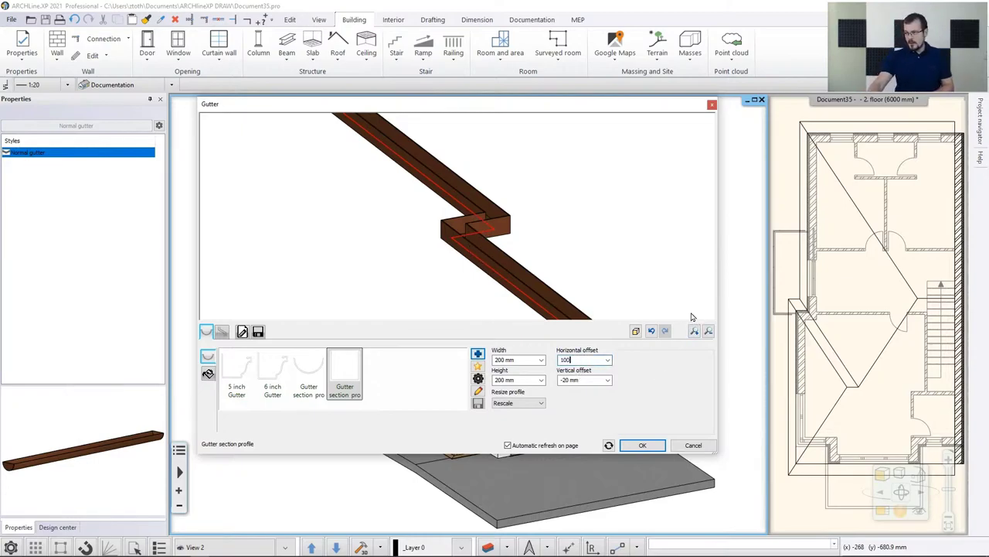
{"action": "key", "text": "Return"}
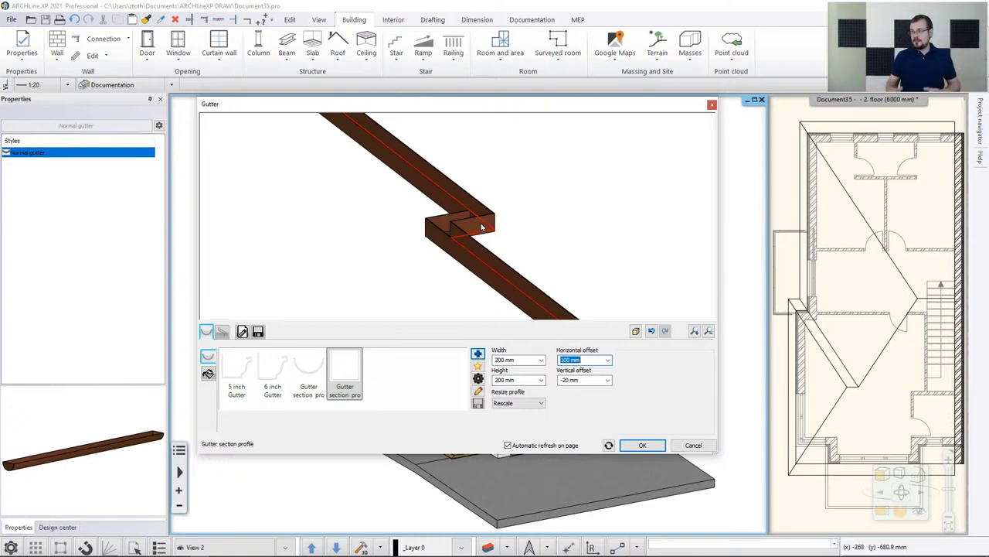
{"action": "left_click", "coordinate": [585, 380]}
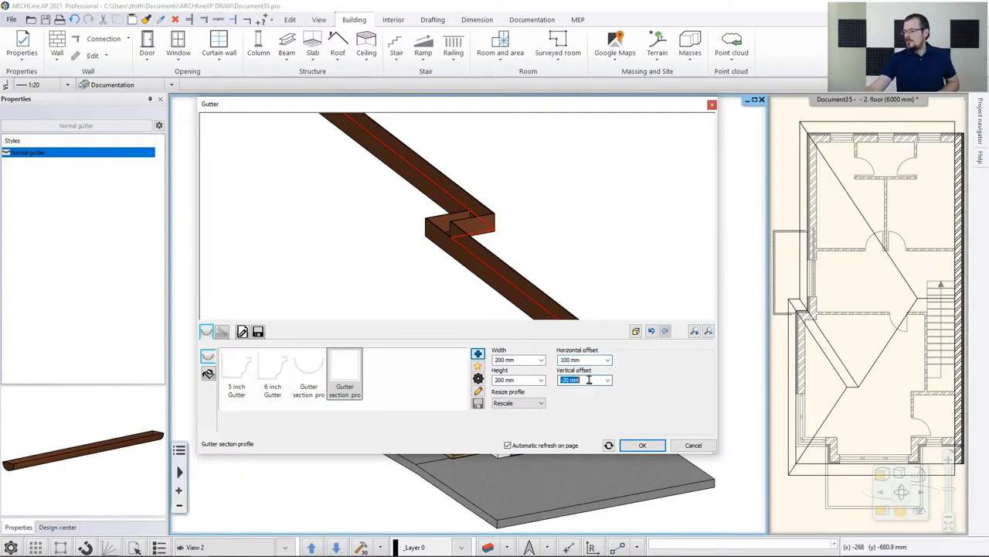
{"action": "type", "text": "-200"}
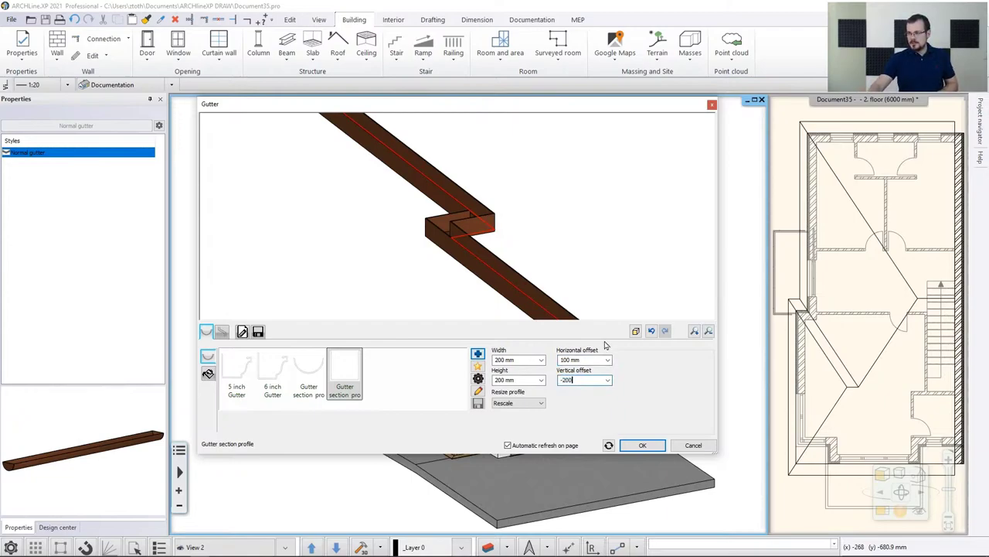
{"action": "key", "text": "Return"}
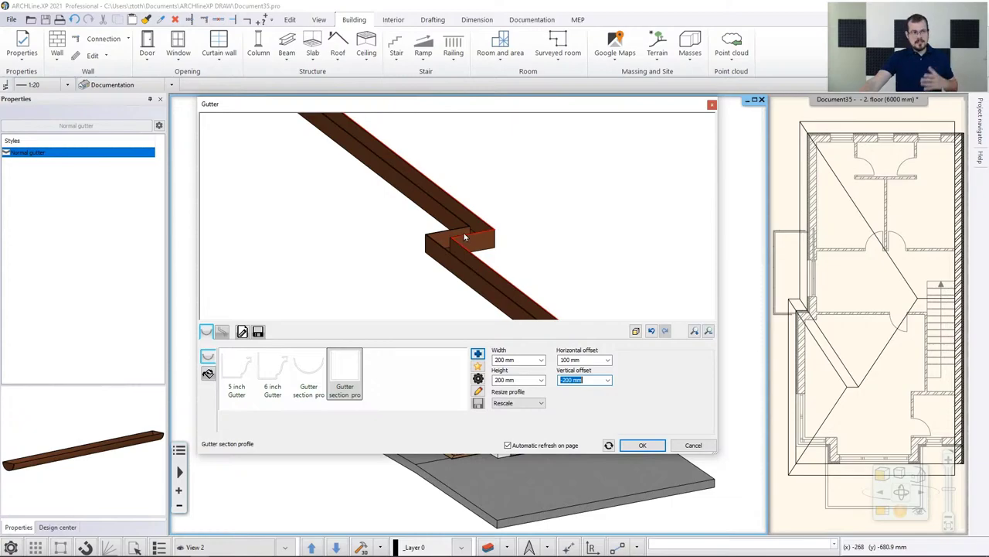
{"action": "left_click", "coordinate": [208, 373]}
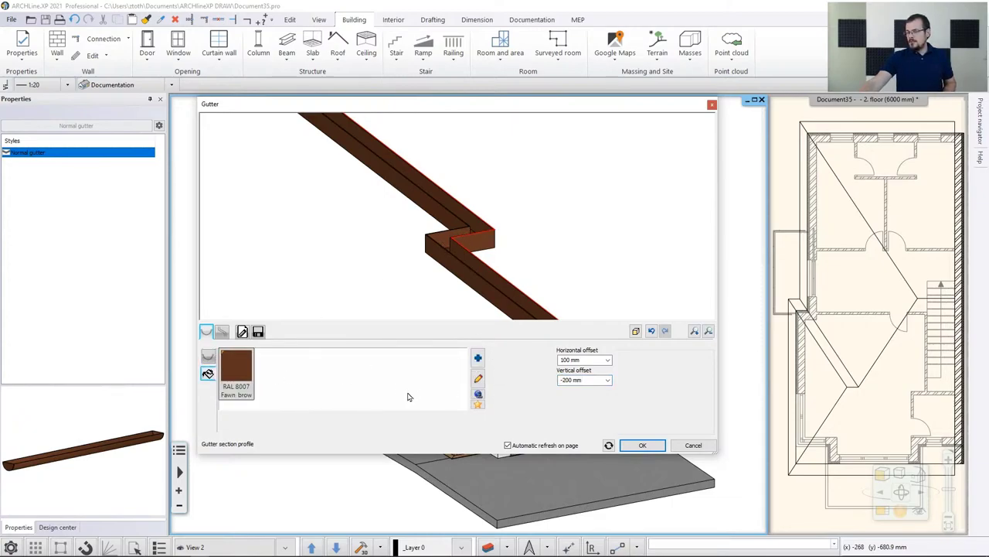
Search the material library for 'steel' and assign the Steel material to the gutter
{"action": "left_click", "coordinate": [478, 358]}
{"action": "left_click", "coordinate": [710, 114]}
{"action": "type", "text": "steel"}
{"action": "key", "text": "Return"}
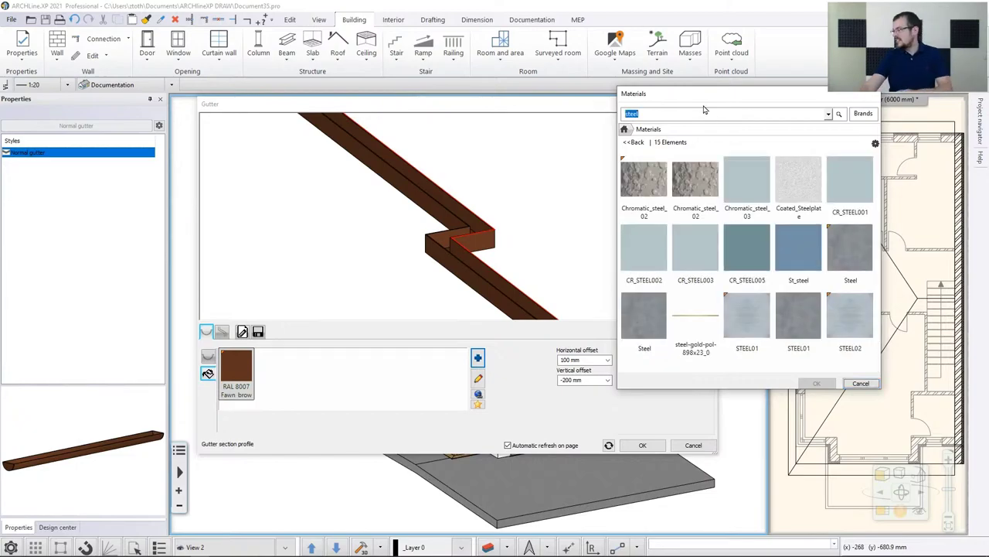
{"action": "left_click", "coordinate": [850, 247]}
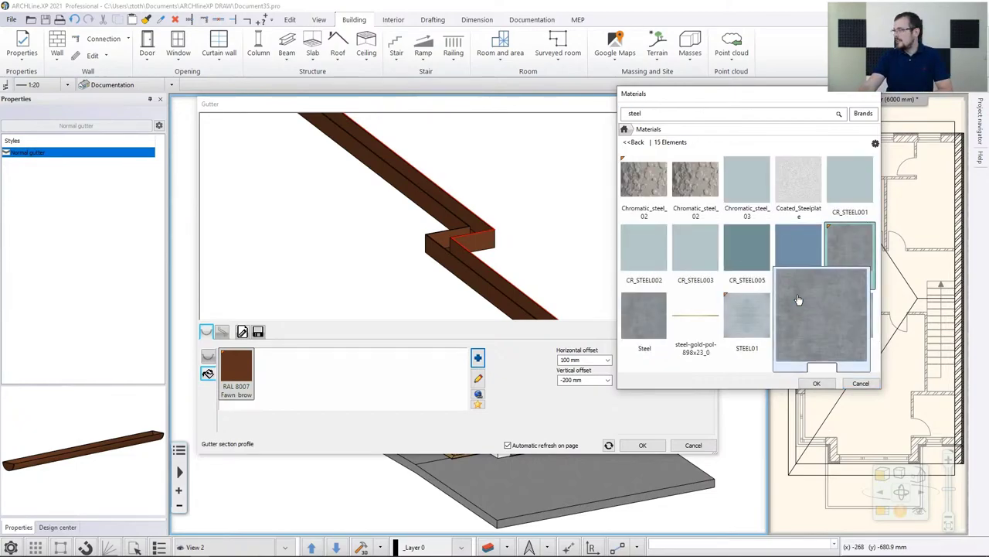
{"action": "left_click", "coordinate": [816, 382]}
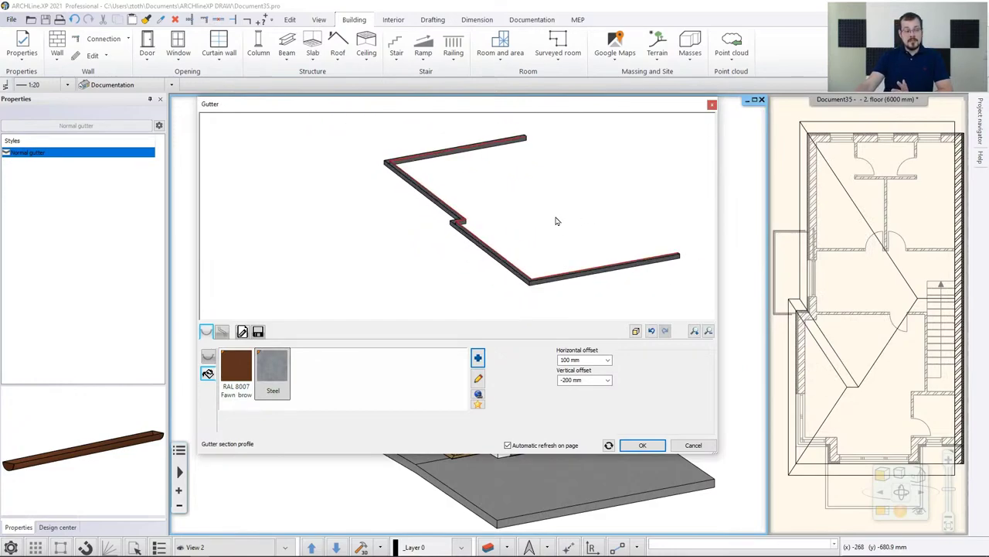
{"action": "left_click", "coordinate": [221, 332]}
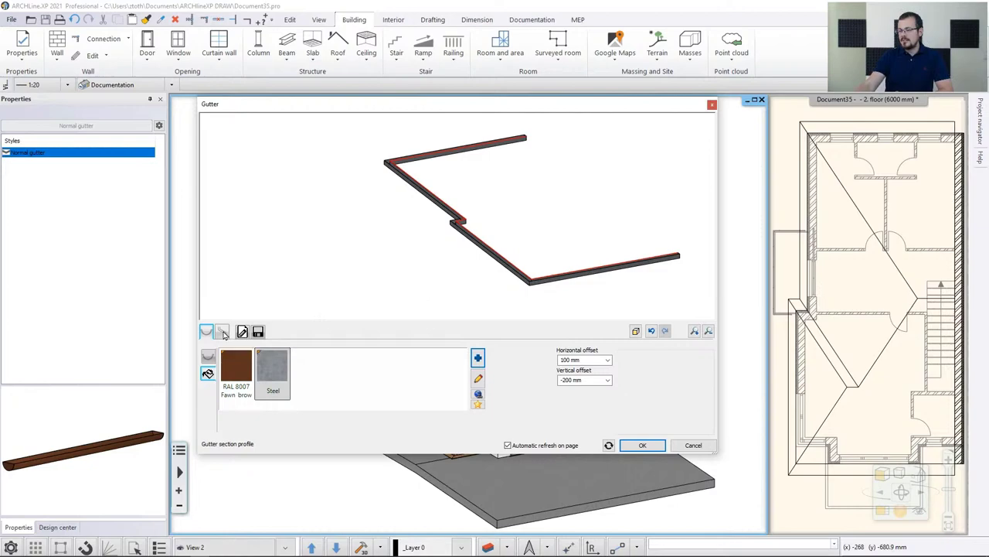
Set the downspout length to 5900 mm and update the preview
{"action": "mouse_move", "coordinate": [458, 241]}
{"action": "left_mouse_down"}
{"action": "mouse_move", "coordinate": [501, 222]}
{"action": "mouse_move", "coordinate": [472, 247]}
{"action": "left_mouse_up"}
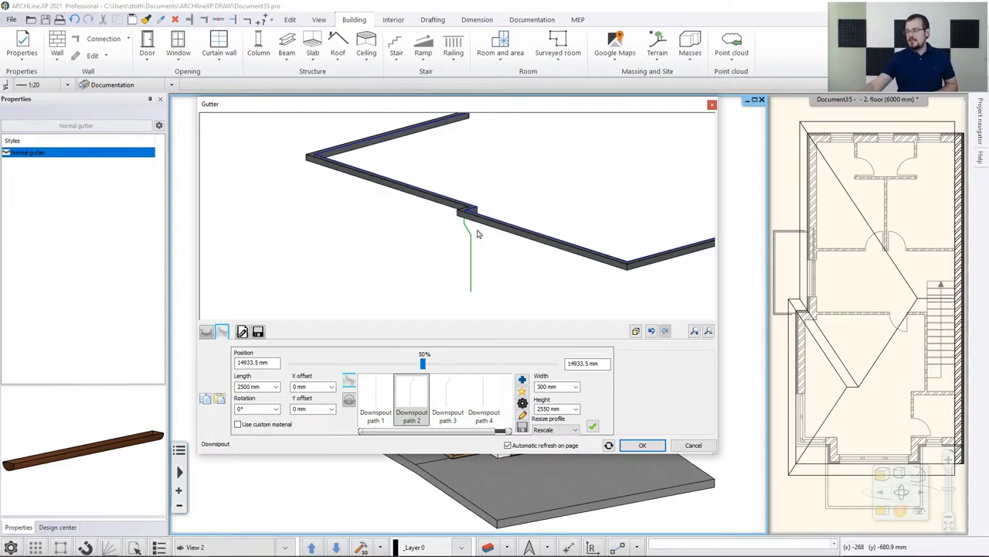
{"action": "left_click", "coordinate": [249, 386]}
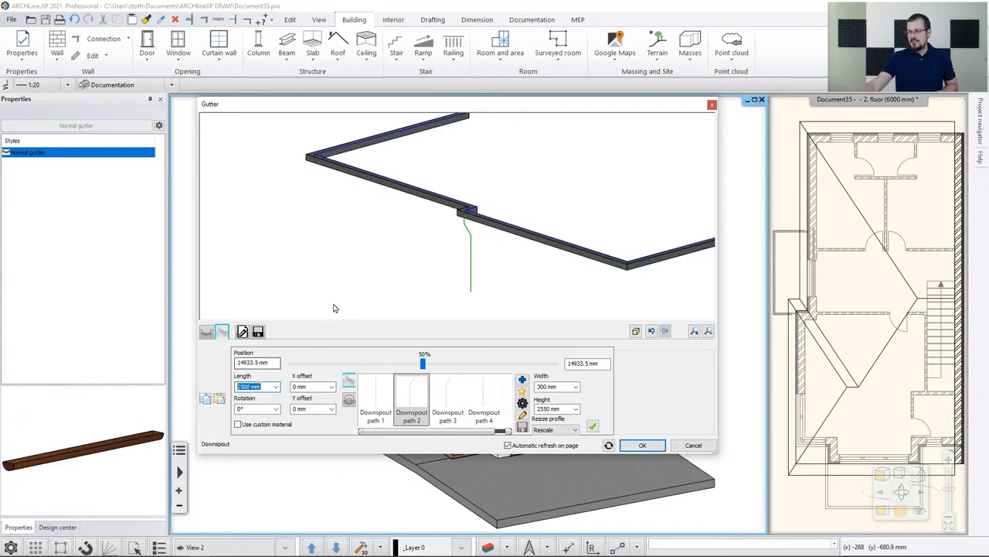
{"action": "left_click_drag", "start_coordinate": [438, 103], "coordinate": [439, 82]}
{"action": "type", "text": "5900"}
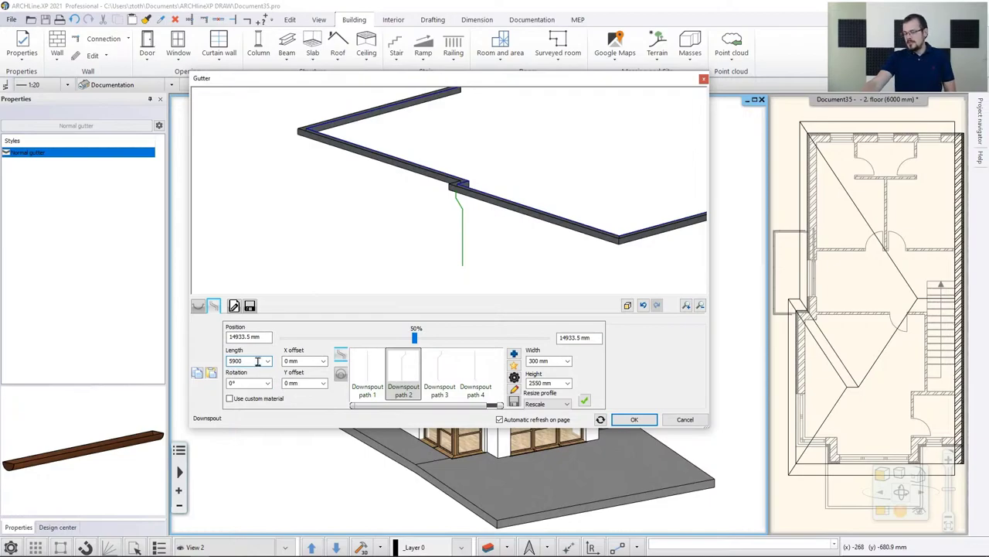
{"action": "left_click", "coordinate": [600, 419]}
{"action": "scroll", "coordinate": [430, 247], "scroll_direction": "down", "scroll_amount": 3}
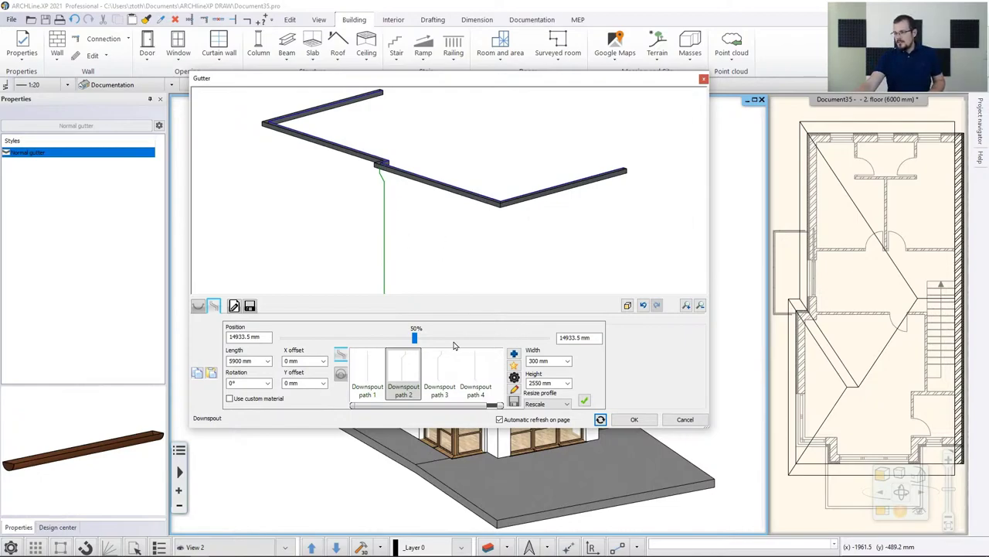
Position the downspout 5700 mm from the far end of the gutter
{"action": "left_click_drag", "start_coordinate": [415, 337], "coordinate": [343, 338]}
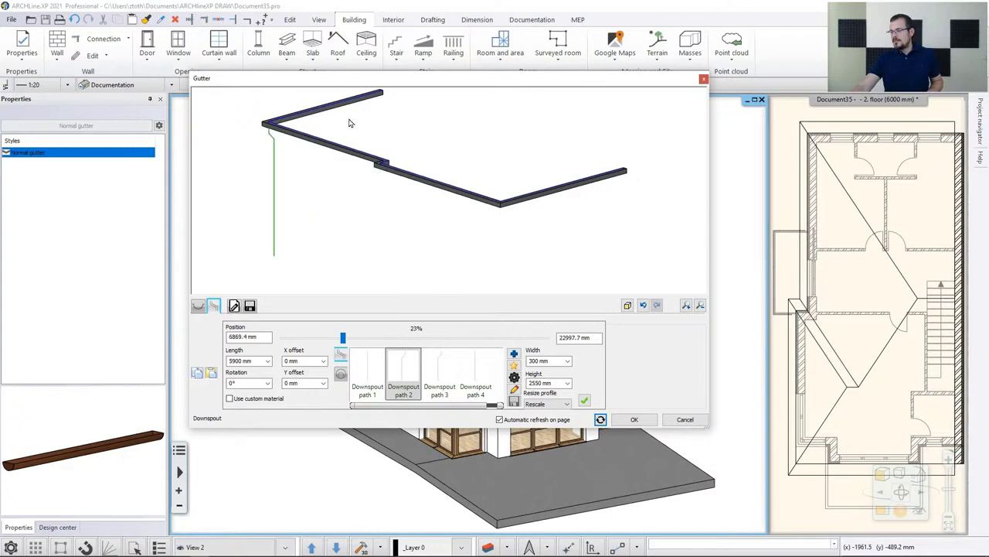
{"action": "left_click_drag", "start_coordinate": [343, 338], "coordinate": [437, 339]}
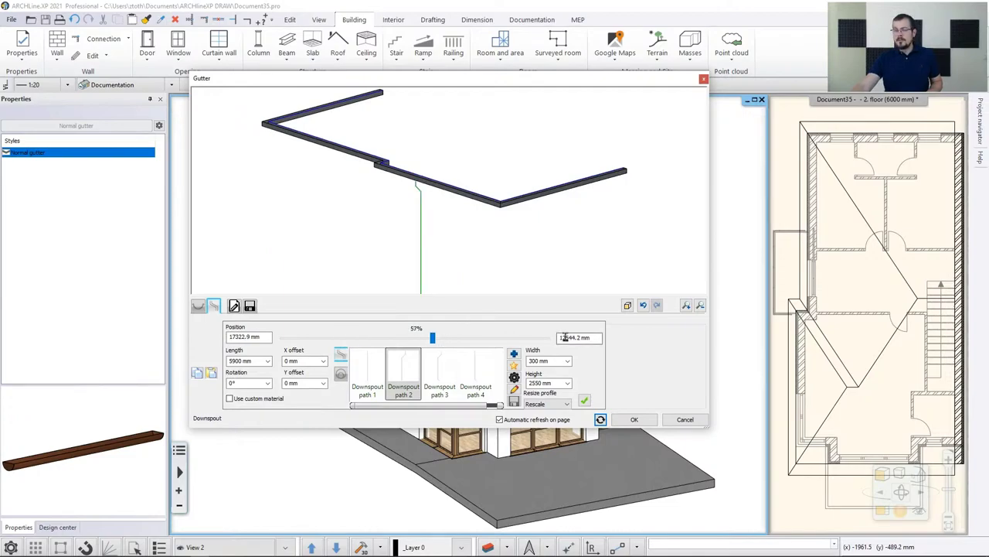
{"action": "left_click_drag", "start_coordinate": [559, 340], "coordinate": [565, 343]}
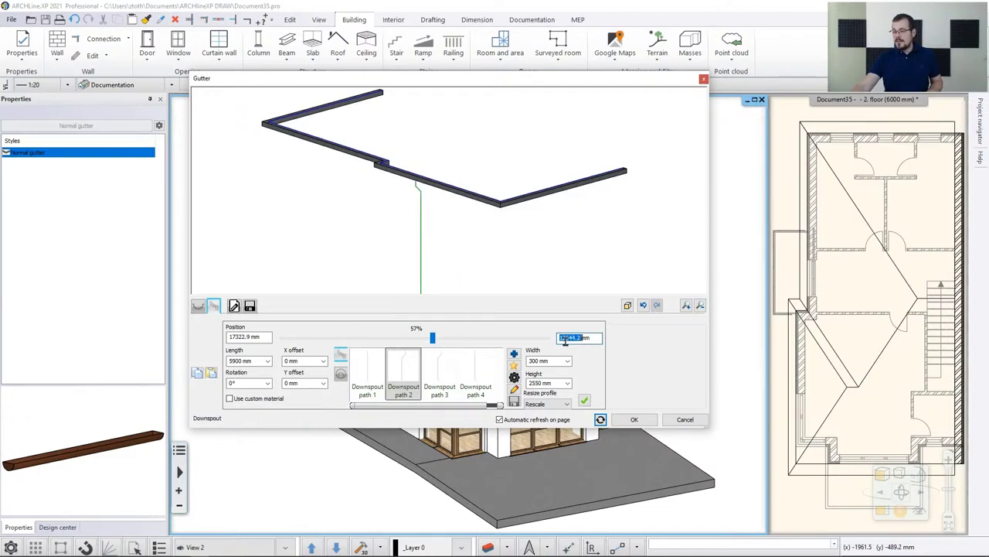
{"action": "double_click", "coordinate": [565, 340]}
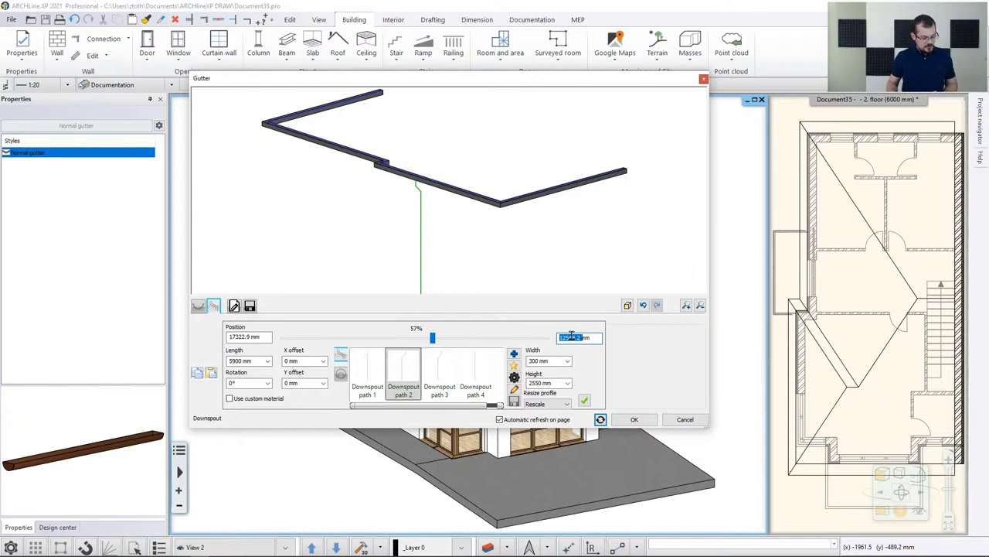
{"action": "type", "text": "5700mm"}
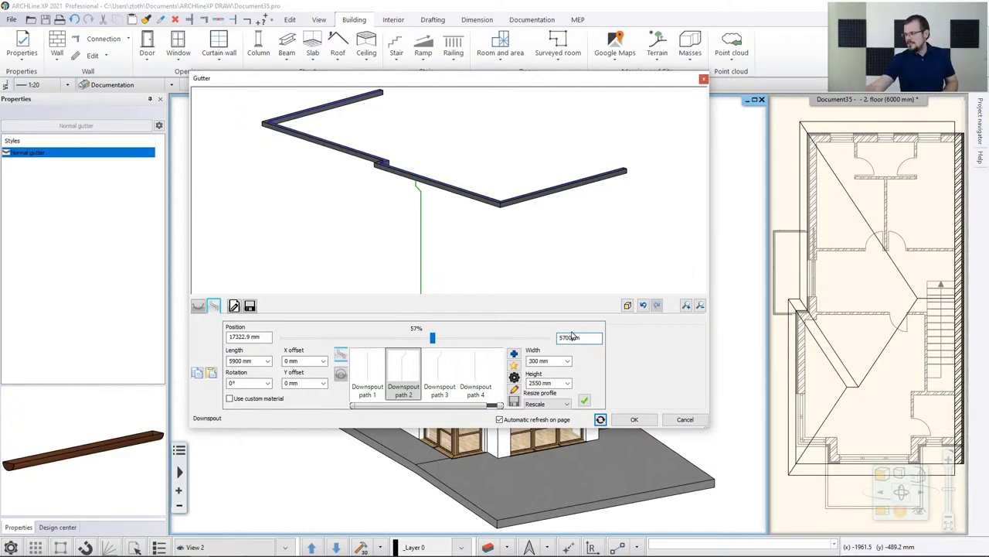
{"action": "left_click", "coordinate": [584, 400]}
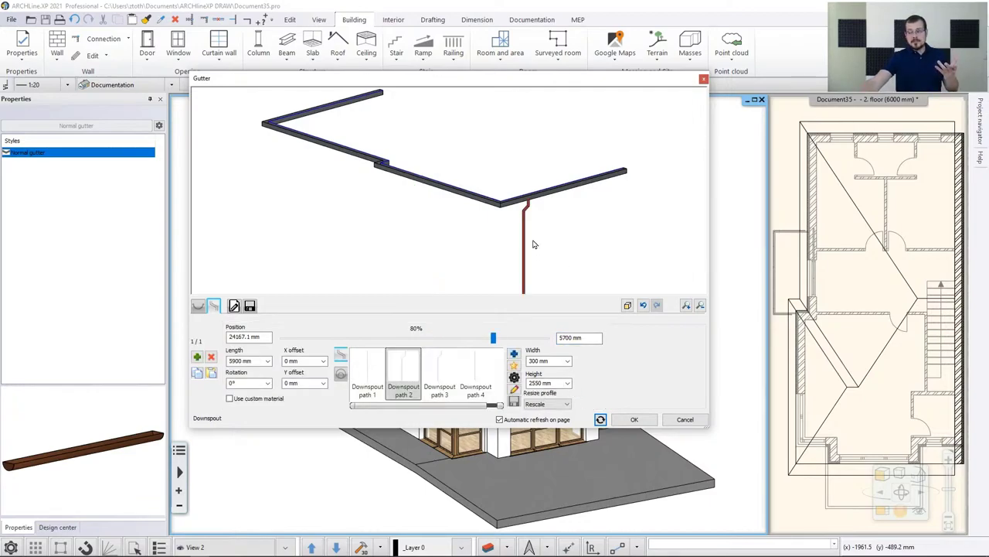
Add a second downspout at position 7800 mm along the gutter
{"action": "left_click", "coordinate": [197, 357]}
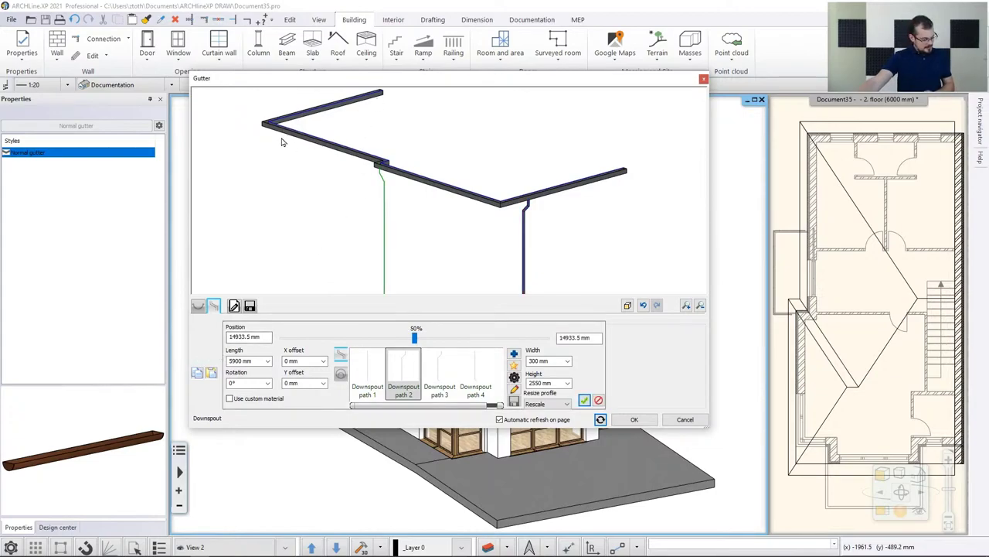
{"action": "left_click", "coordinate": [237, 337]}
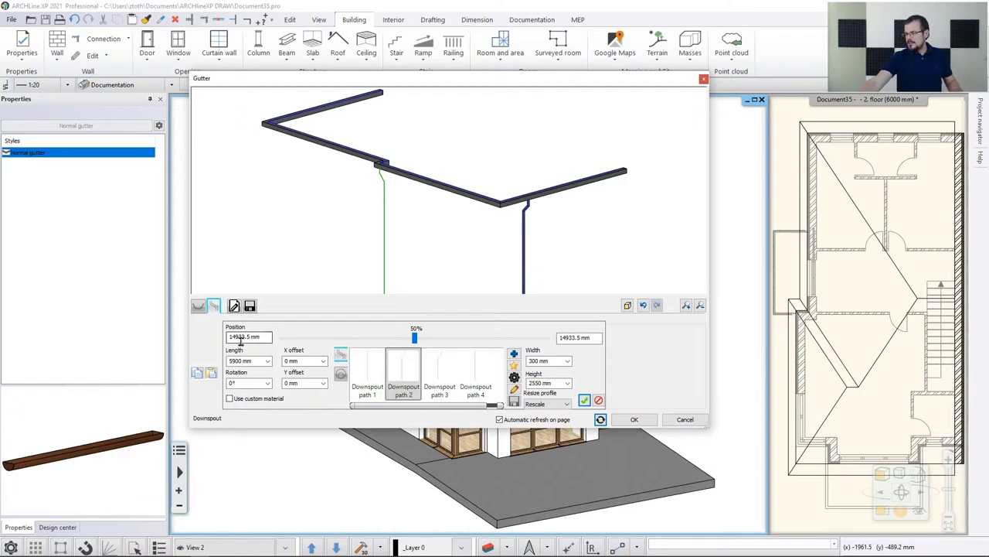
{"action": "double_click", "coordinate": [237, 337]}
{"action": "type", "text": "7800"}
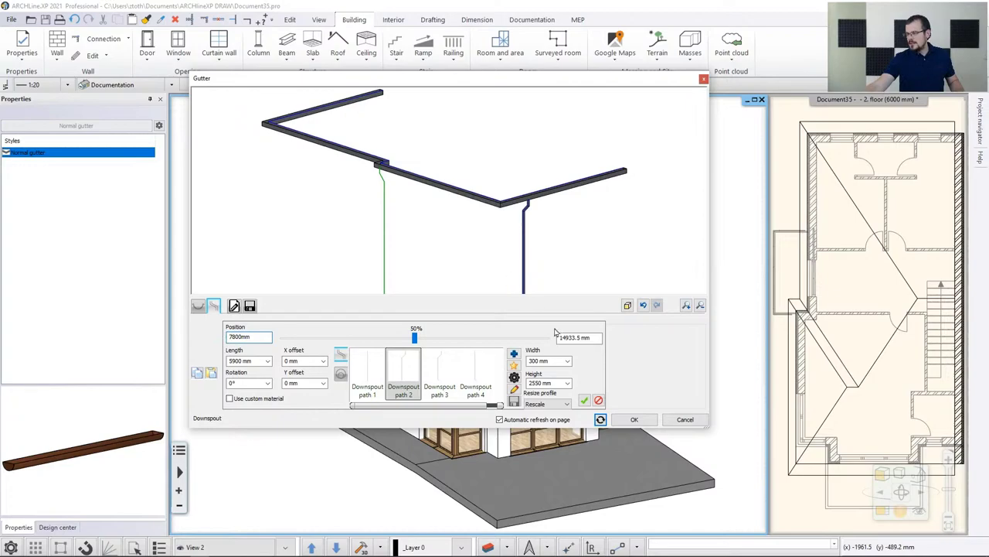
{"action": "left_click", "coordinate": [585, 401]}
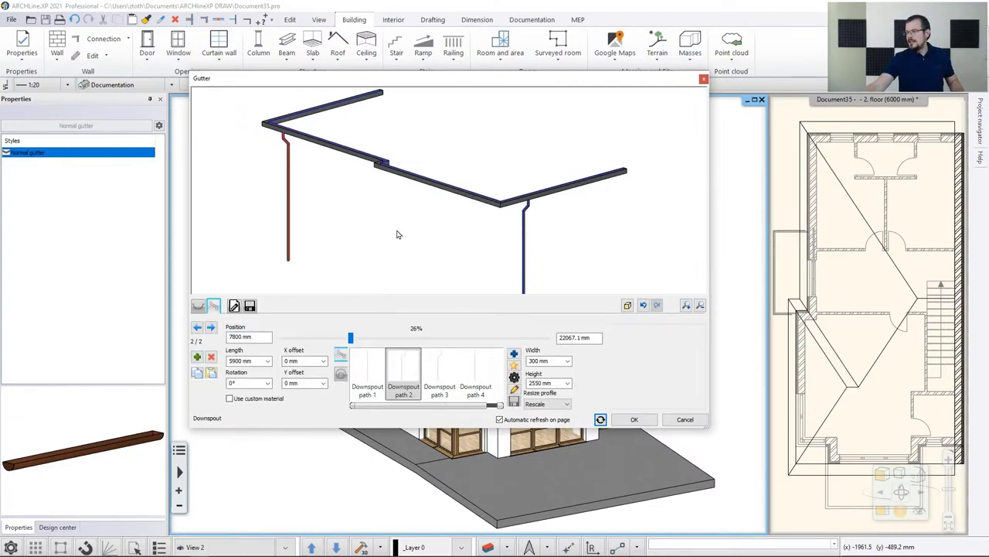
Review both downspouts, then accept the steel box gutter settings to build it on the house
{"action": "scroll", "coordinate": [394, 230], "scroll_direction": "down", "scroll_amount": 3}
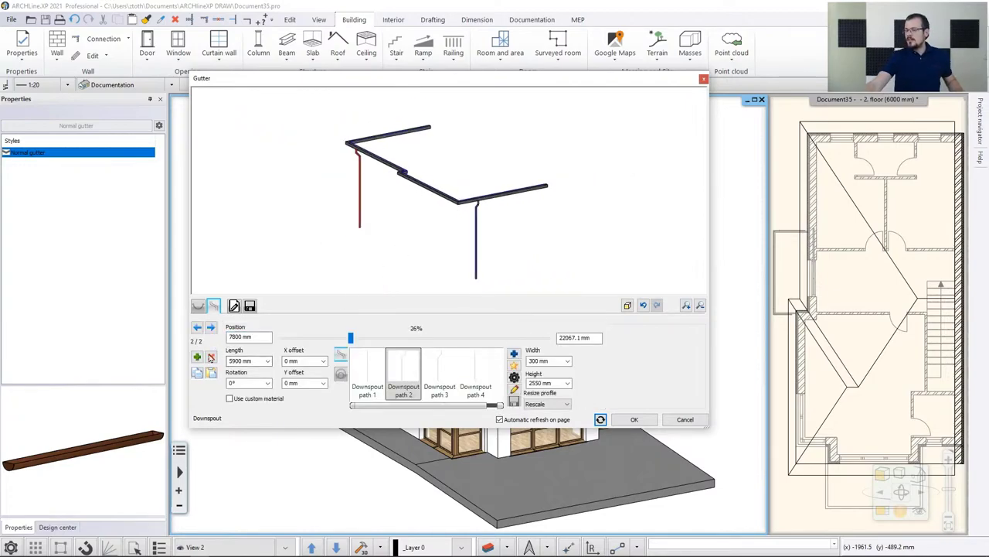
{"action": "left_click", "coordinate": [211, 328]}
{"action": "left_click", "coordinate": [212, 328]}
{"action": "left_click", "coordinate": [211, 328]}
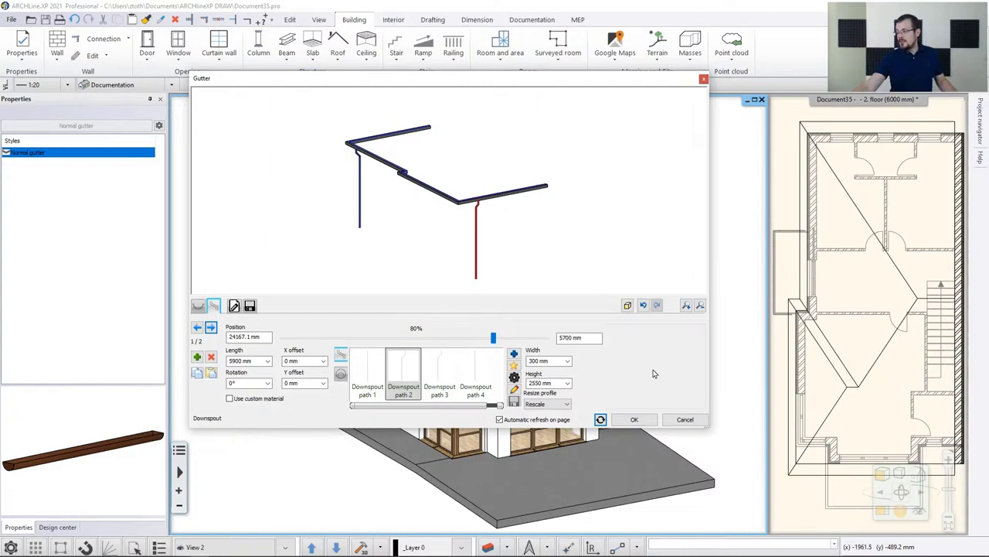
{"action": "left_click", "coordinate": [634, 419]}
{"action": "middle_click_drag", "start_coordinate": [674, 314], "coordinate": [554, 301]}
{"action": "scroll", "coordinate": [554, 302], "scroll_direction": "up", "scroll_amount": 5}
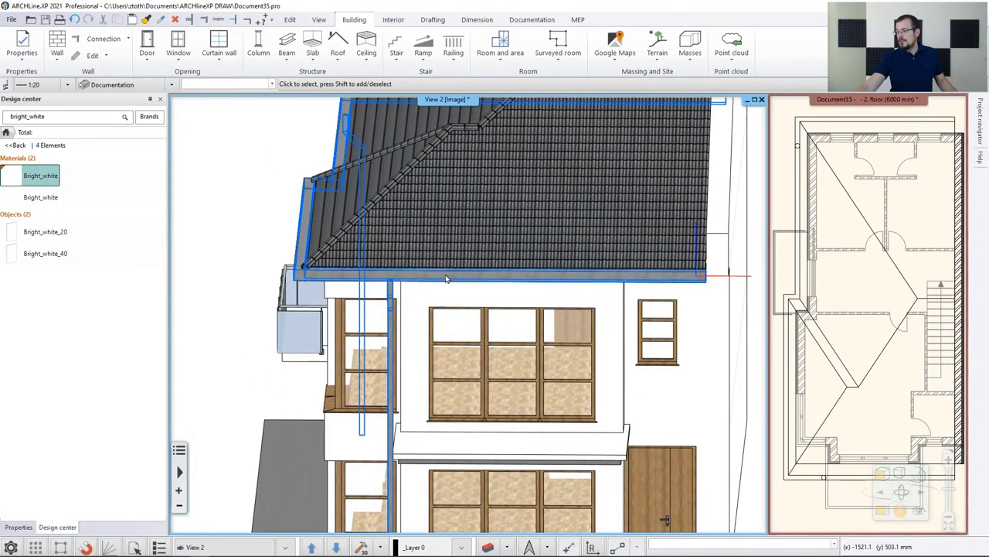
{"action": "middle_click_drag", "start_coordinate": [446, 280], "coordinate": [474, 283]}
{"action": "scroll", "coordinate": [857, 358], "scroll_direction": "up", "scroll_amount": 5}
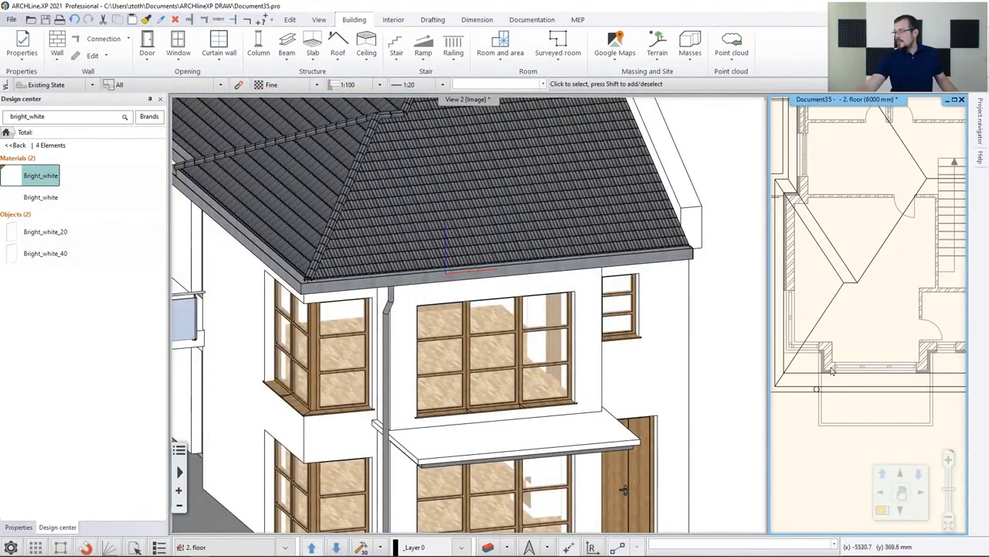
{"action": "left_click", "coordinate": [812, 391]}
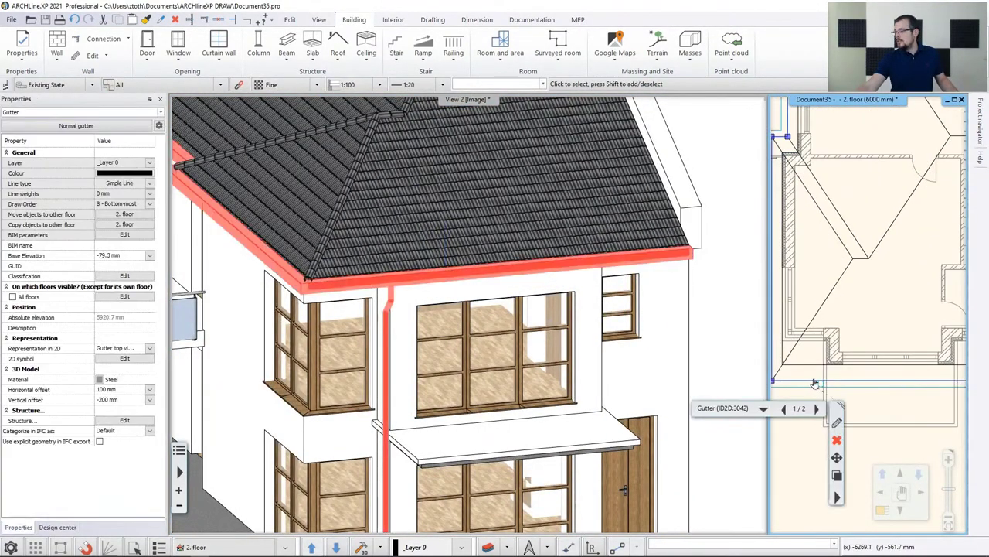
{"action": "scroll", "coordinate": [815, 386], "scroll_direction": "down", "scroll_amount": 2}
{"action": "scroll", "coordinate": [886, 356], "scroll_direction": "up", "scroll_amount": 2}
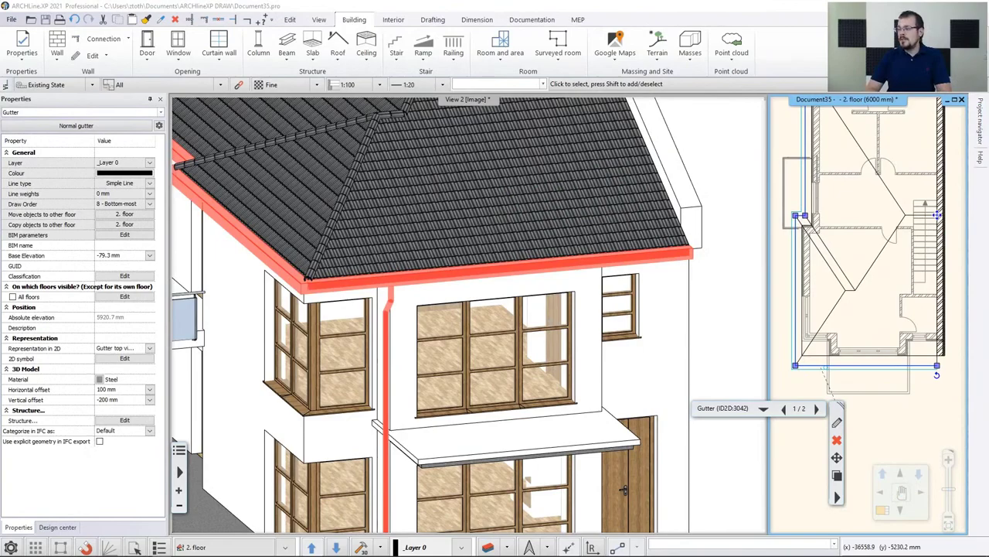
{"action": "scroll", "coordinate": [458, 291], "scroll_direction": "up", "scroll_amount": 5}
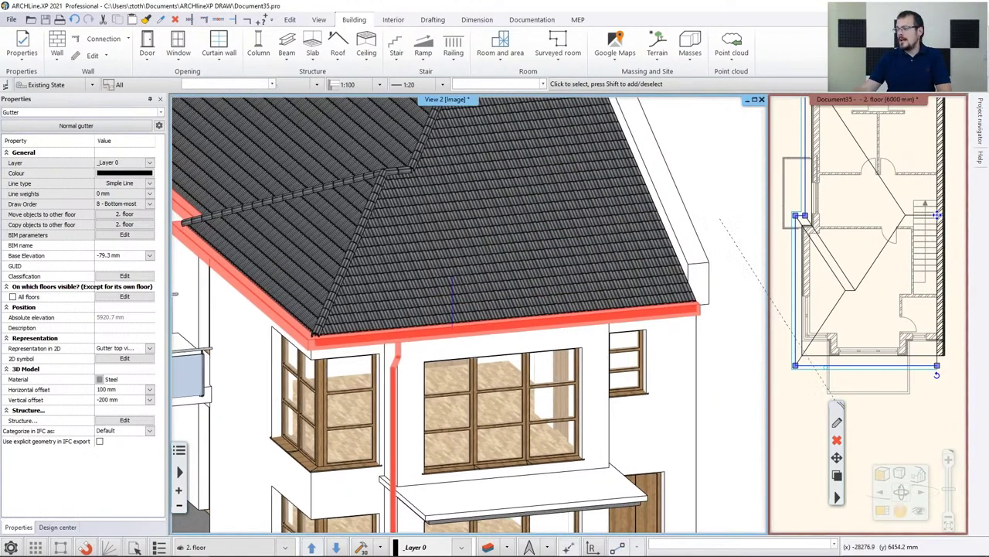
{"action": "scroll", "coordinate": [459, 291], "scroll_direction": "down", "scroll_amount": 4}
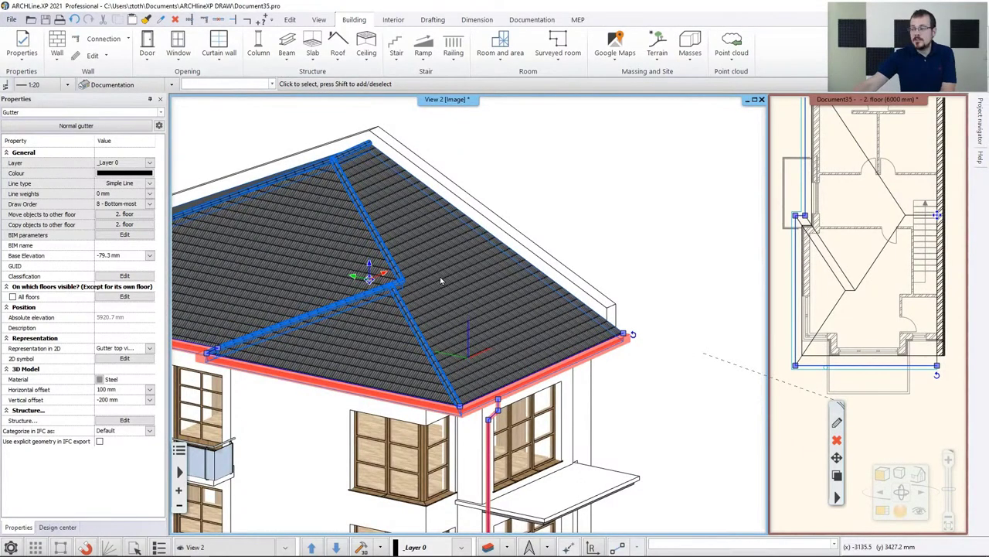
{"action": "left_click", "coordinate": [562, 216]}
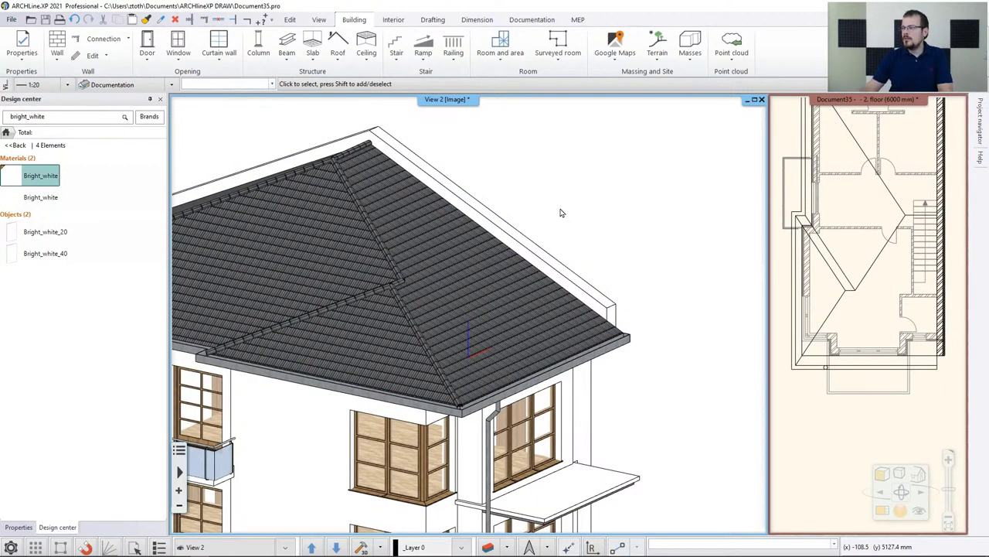
From the Interior tools, open 3D Warehouse via Direct download, dismissing the BIM library sources list
{"action": "left_click", "coordinate": [393, 19]}
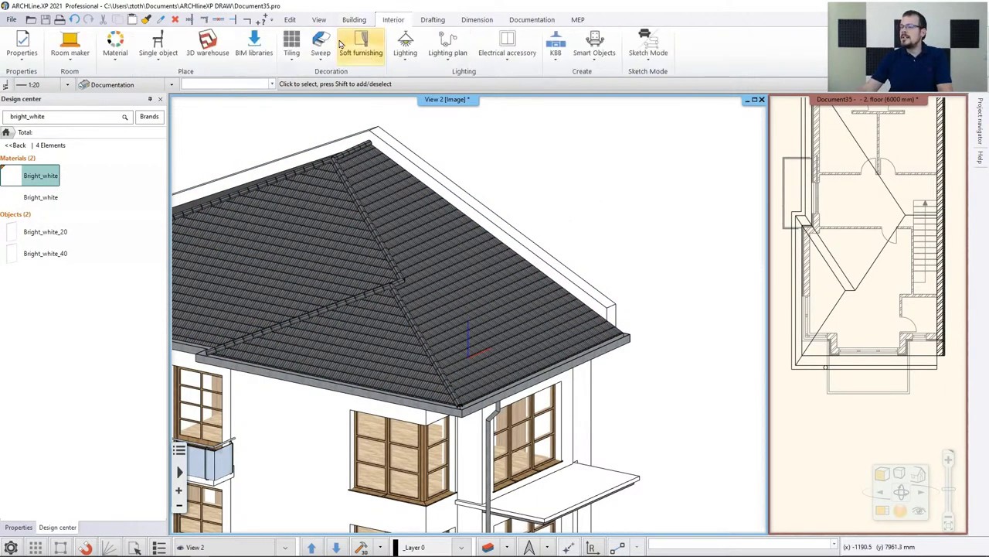
{"action": "left_click", "coordinate": [257, 45]}
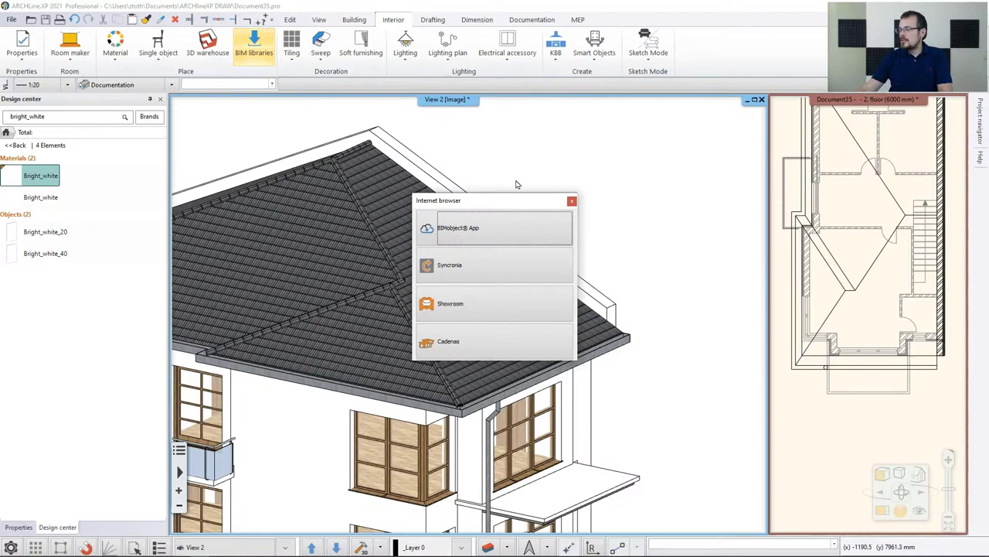
{"action": "left_click", "coordinate": [572, 201]}
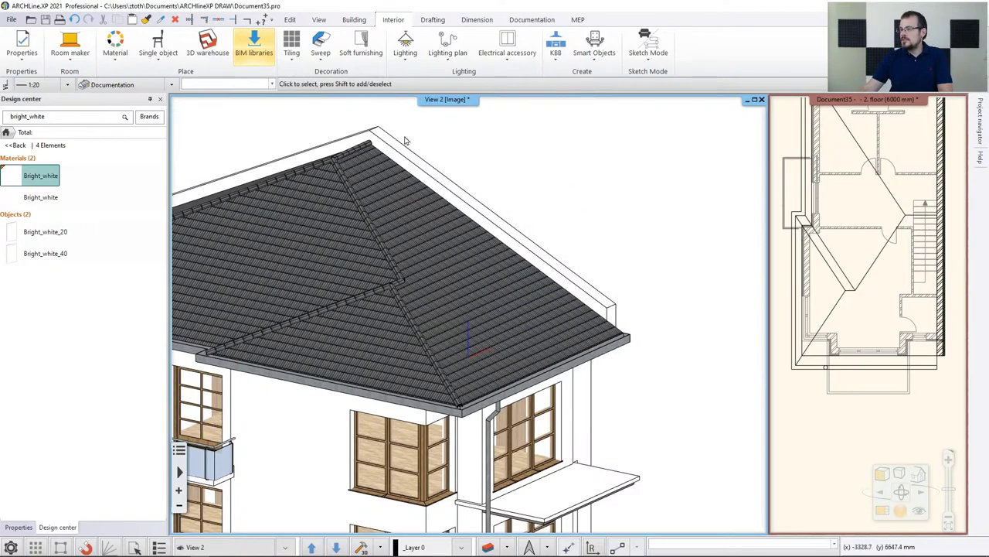
{"action": "left_click", "coordinate": [207, 51]}
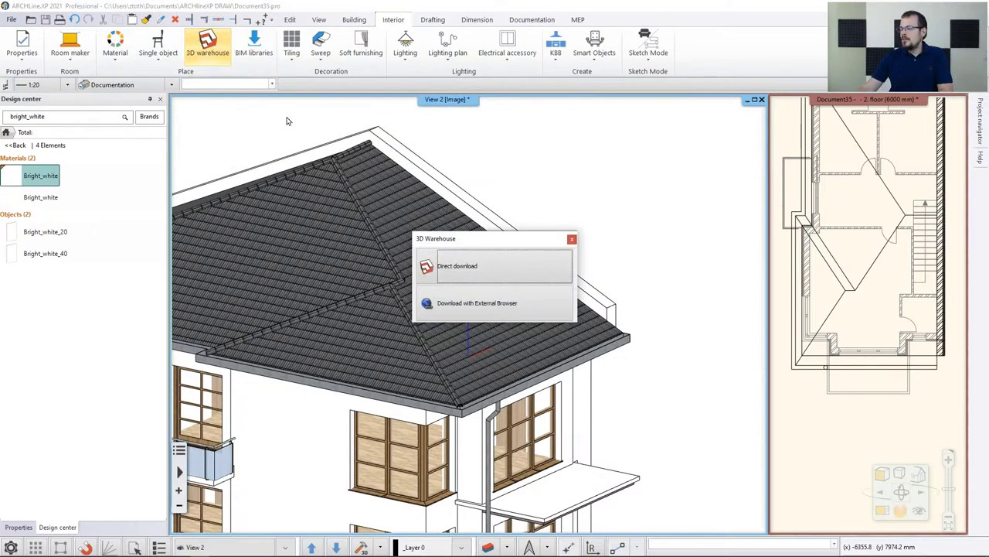
{"action": "left_click", "coordinate": [490, 267]}
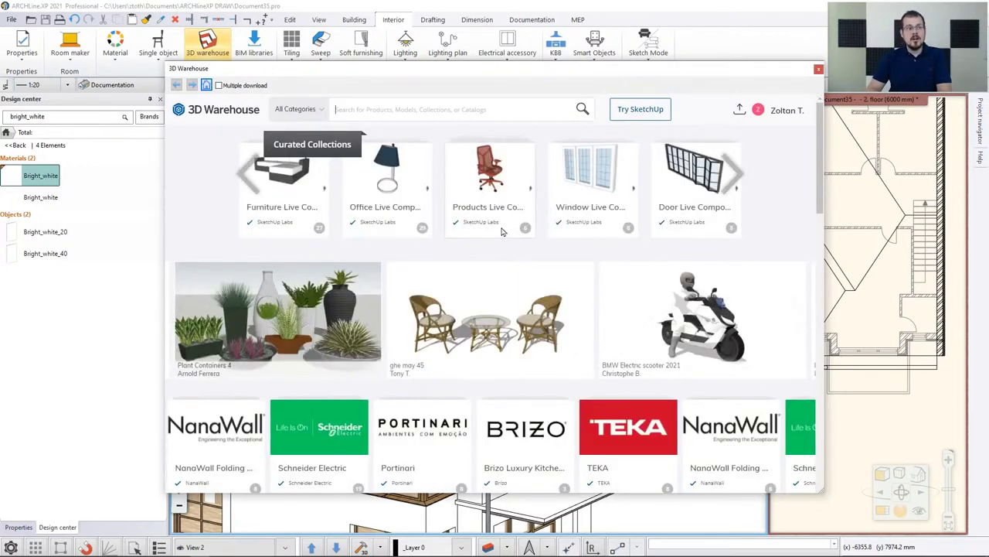
{"action": "left_click", "coordinate": [781, 111]}
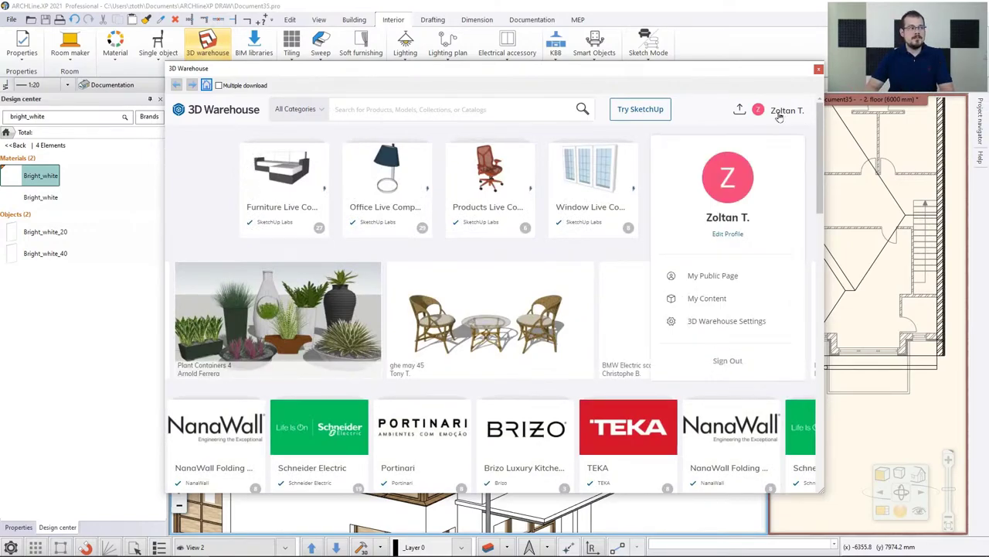
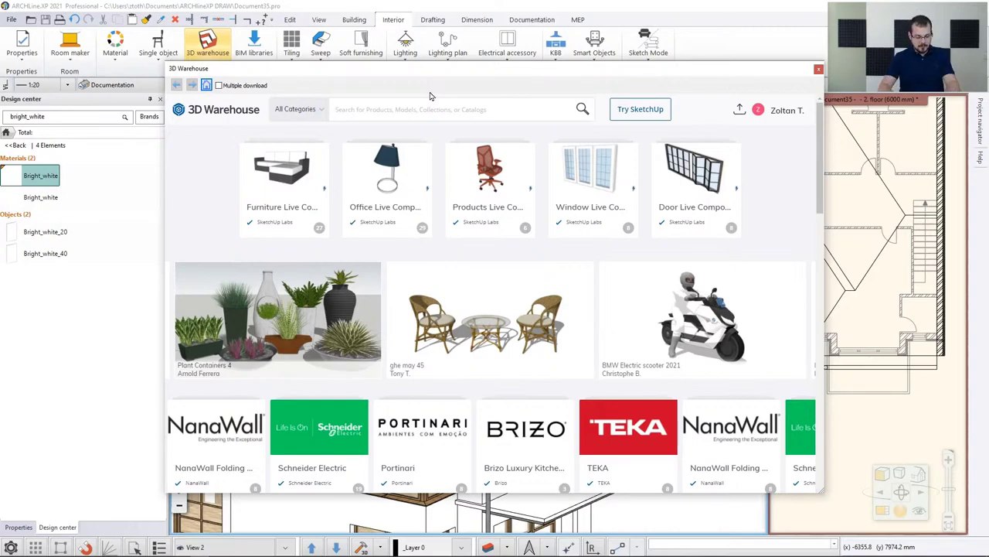
Search 3D Warehouse for 'dynamic model: lsx' and download the LSX Solar Module as a SketchUp 2021 model
{"action": "type", "text": "dyn"}
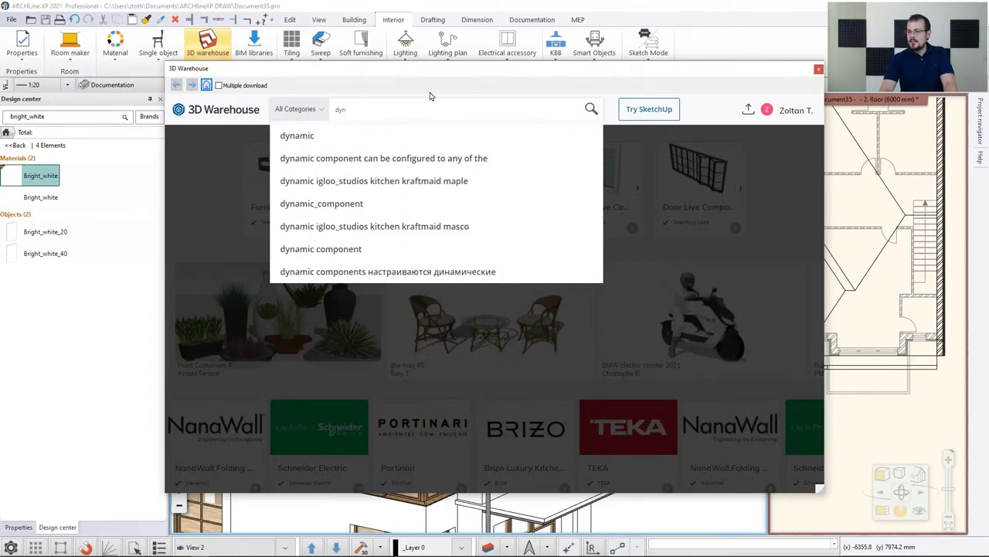
{"action": "type", "text": "amic model"}
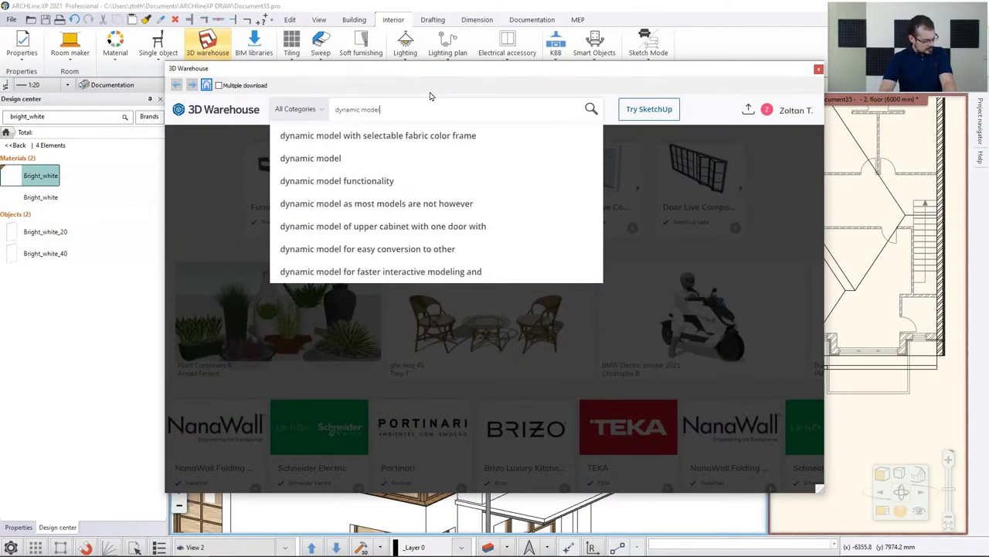
{"action": "type", "text": ": ls"}
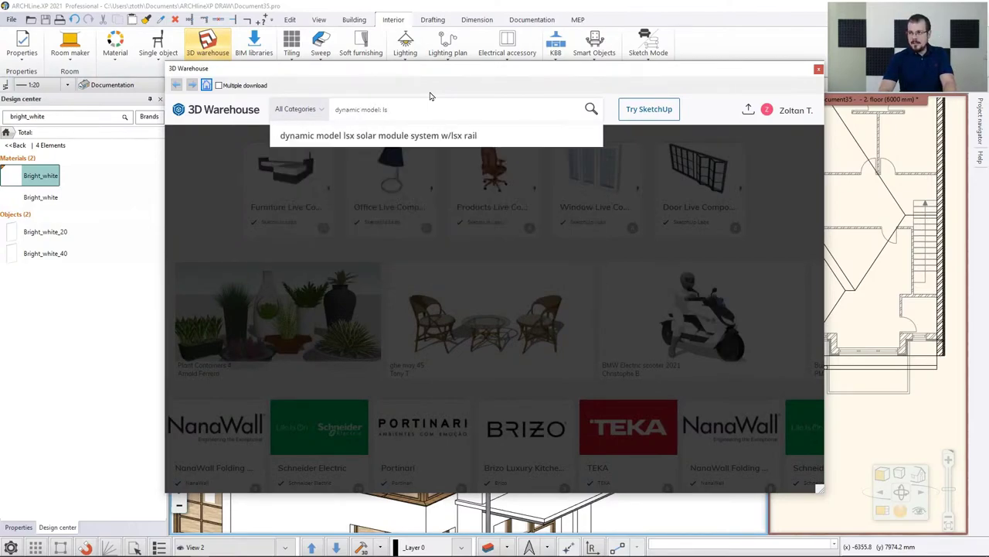
{"action": "type", "text": "x"}
{"action": "key", "text": "Return"}
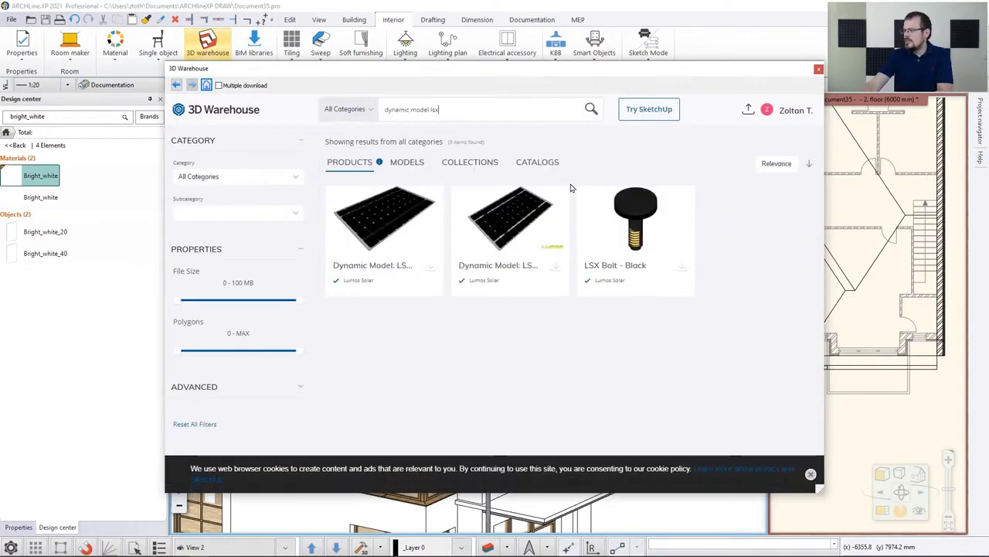
{"action": "left_click", "coordinate": [391, 224]}
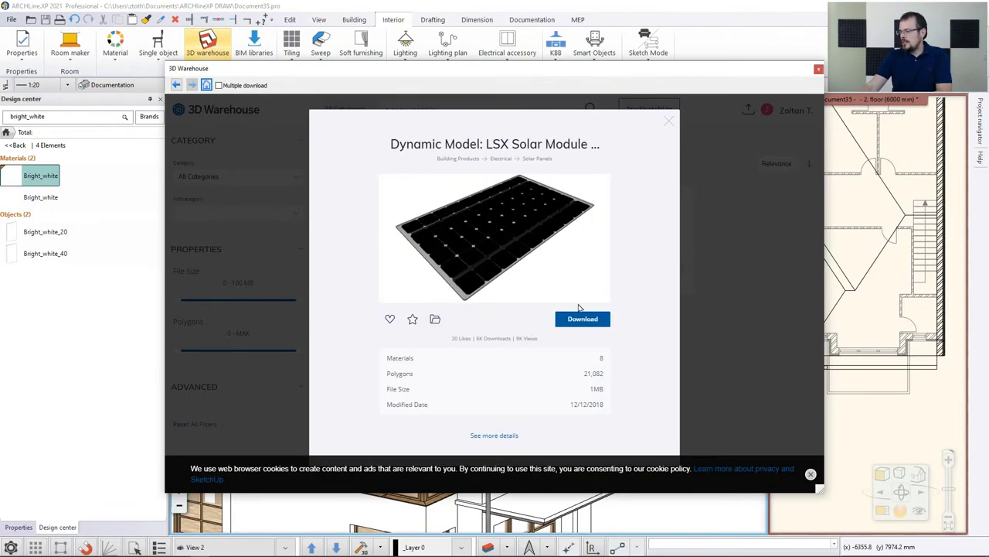
{"action": "left_click", "coordinate": [581, 324]}
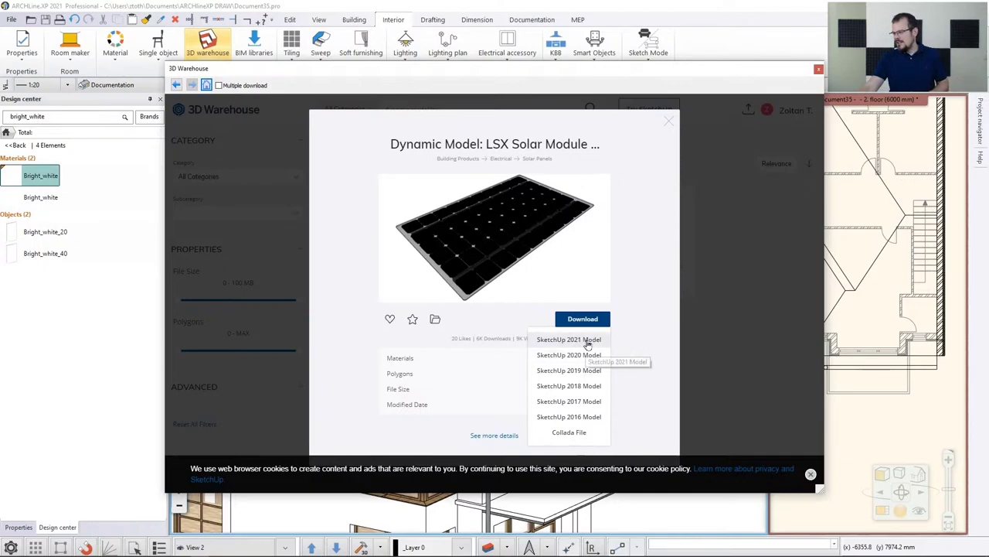
{"action": "left_click", "coordinate": [568, 339]}
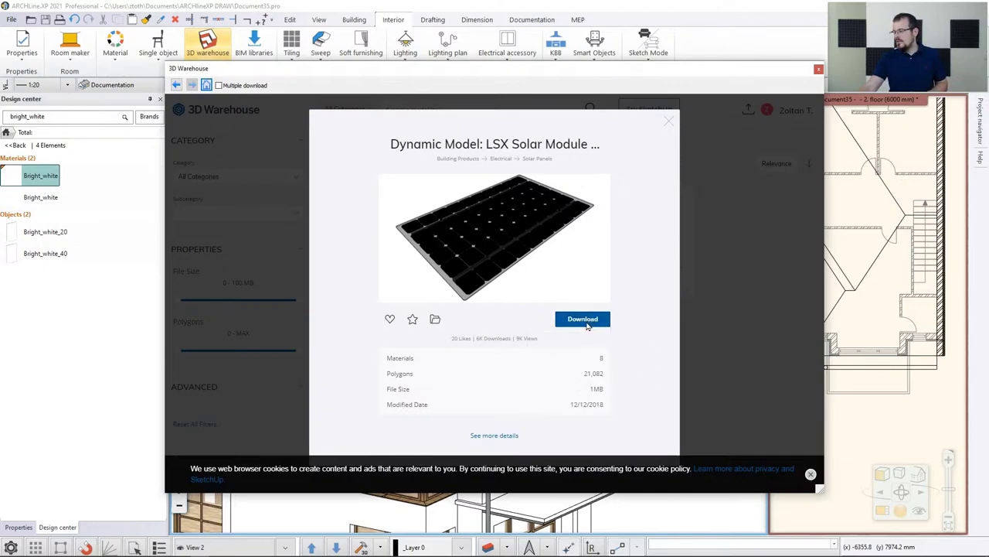
{"action": "left_click", "coordinate": [591, 320]}
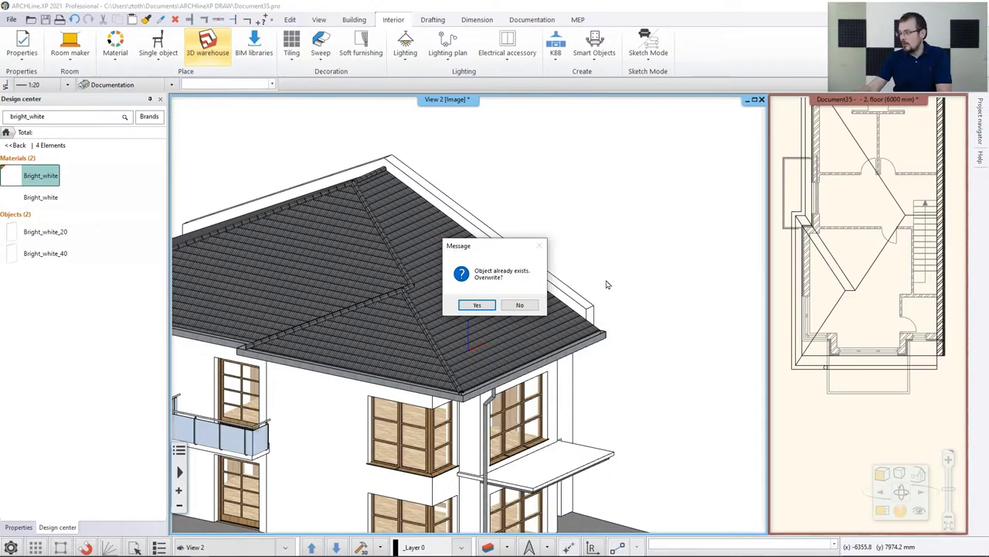
Overwrite the existing object and place the LSX solar module on the tiled roof
{"action": "left_click", "coordinate": [477, 305]}
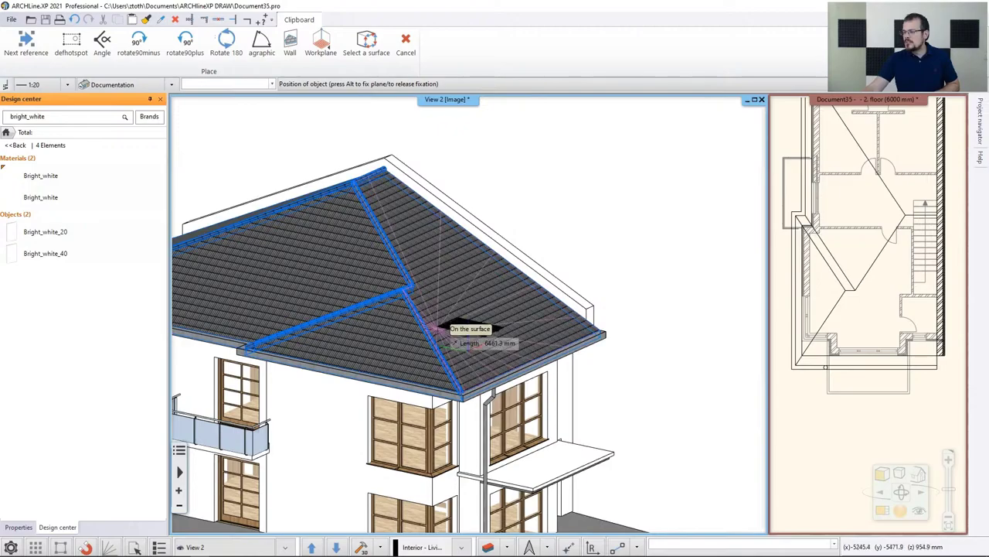
{"action": "left_click", "coordinate": [464, 328]}
{"action": "key", "text": "Escape"}
{"action": "scroll", "coordinate": [479, 341], "scroll_direction": "up", "scroll_amount": 3}
{"action": "scroll", "coordinate": [480, 341], "scroll_direction": "up", "scroll_amount": 2}
{"action": "scroll", "coordinate": [433, 332], "scroll_direction": "down", "scroll_amount": 3}
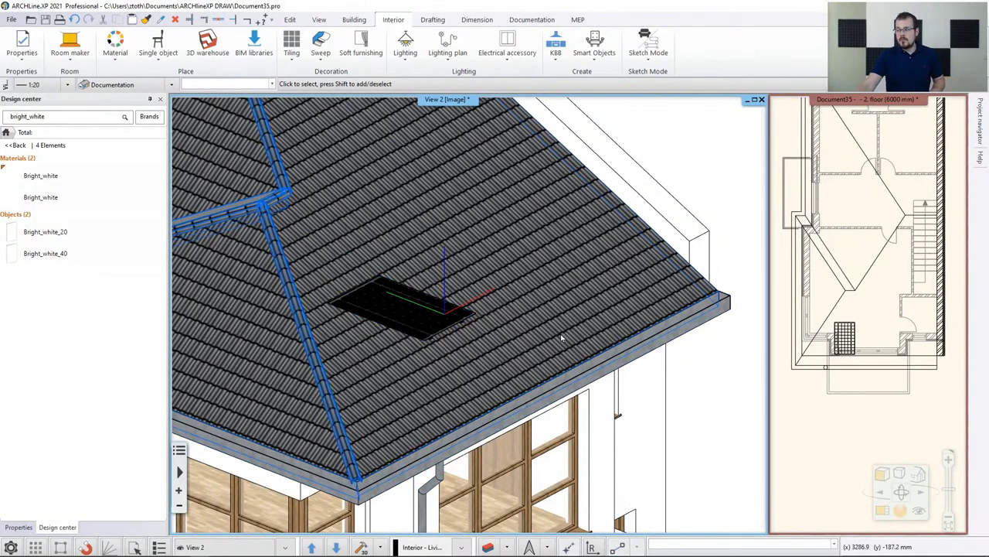
{"action": "middle_click_drag", "start_coordinate": [454, 320], "coordinate": [474, 289]}
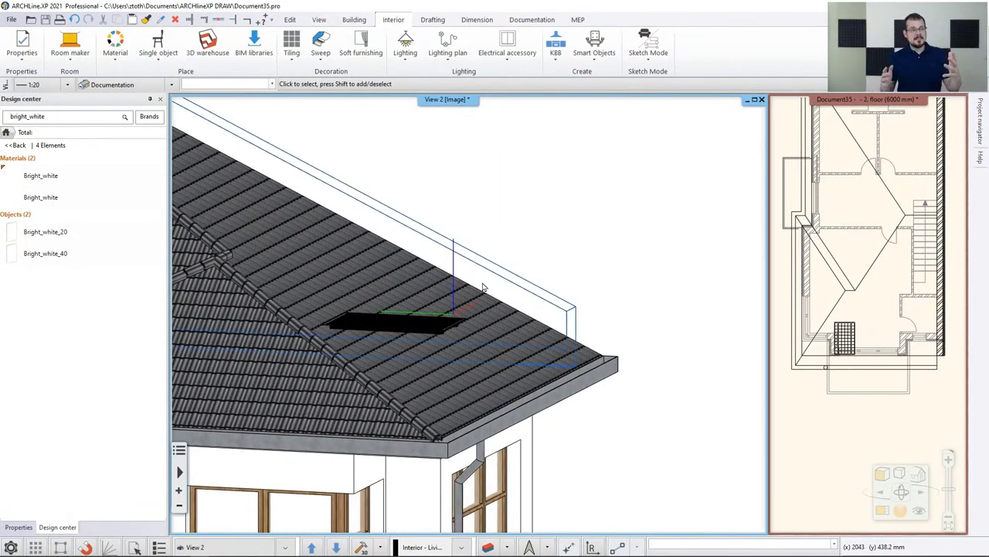
Set the solar panel's Tilting ahead to 25° so it follows the roof pitch, then deselect it
{"action": "left_click", "coordinate": [435, 321]}
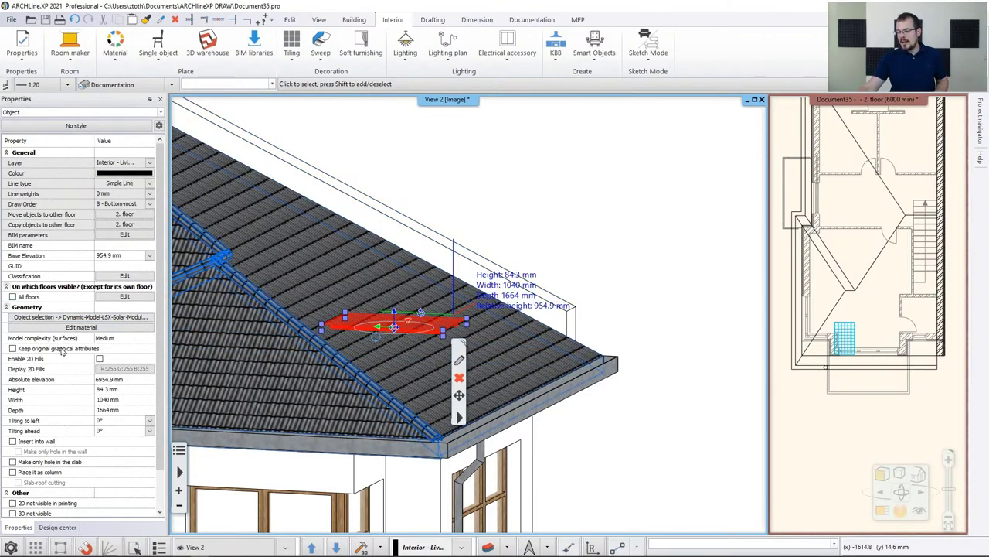
{"action": "left_click", "coordinate": [127, 431]}
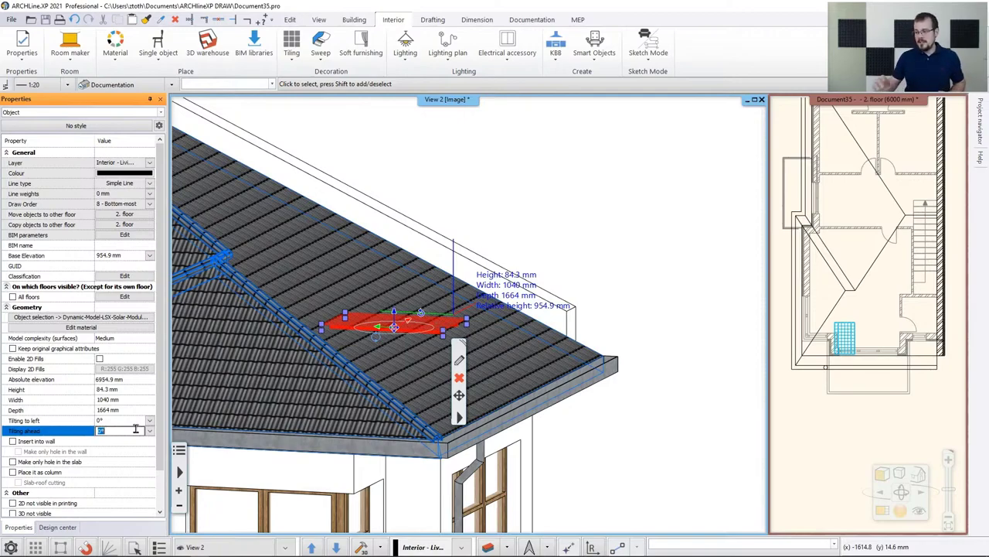
{"action": "type", "text": "25"}
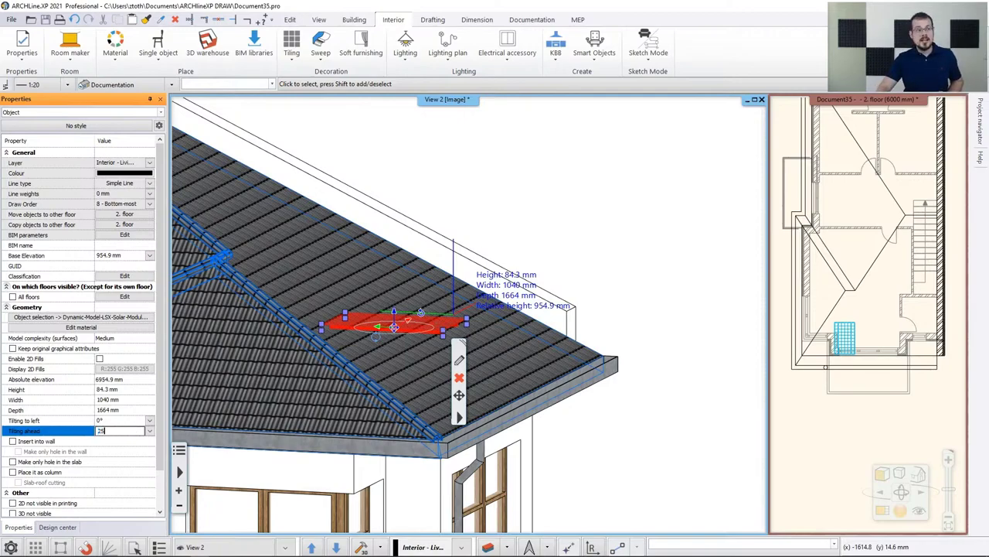
{"action": "key", "text": "Return"}
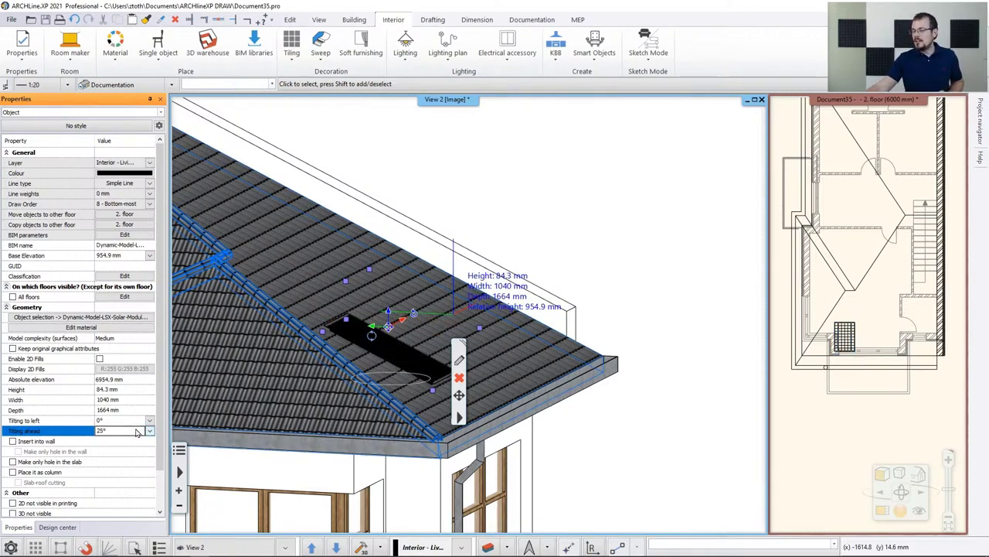
{"action": "middle_click_drag", "start_coordinate": [325, 340], "coordinate": [382, 371]}
{"action": "left_click", "coordinate": [691, 182]}
{"action": "left_click", "coordinate": [690, 191]}
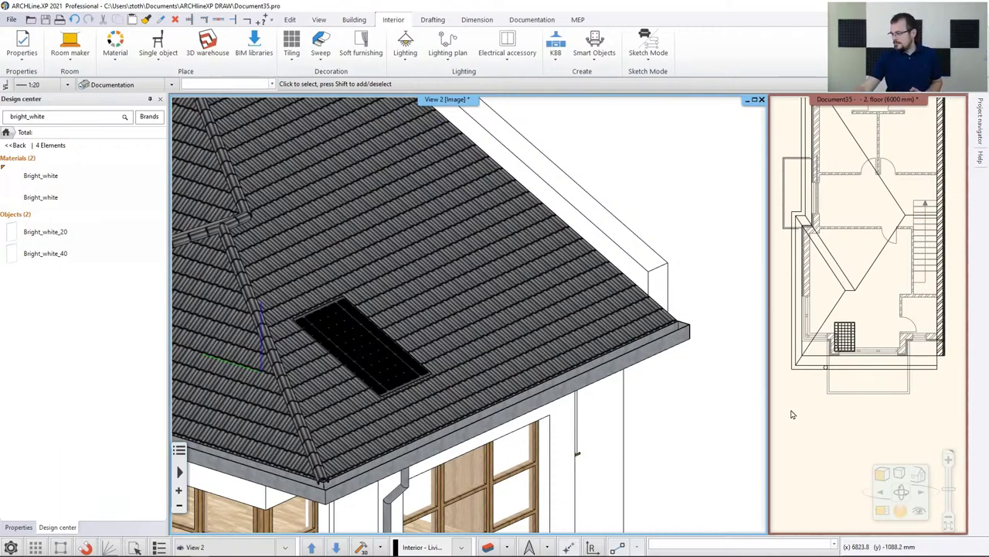
Bring the 2. floor plan into the main view and zoom in
{"action": "left_click", "coordinate": [881, 512]}
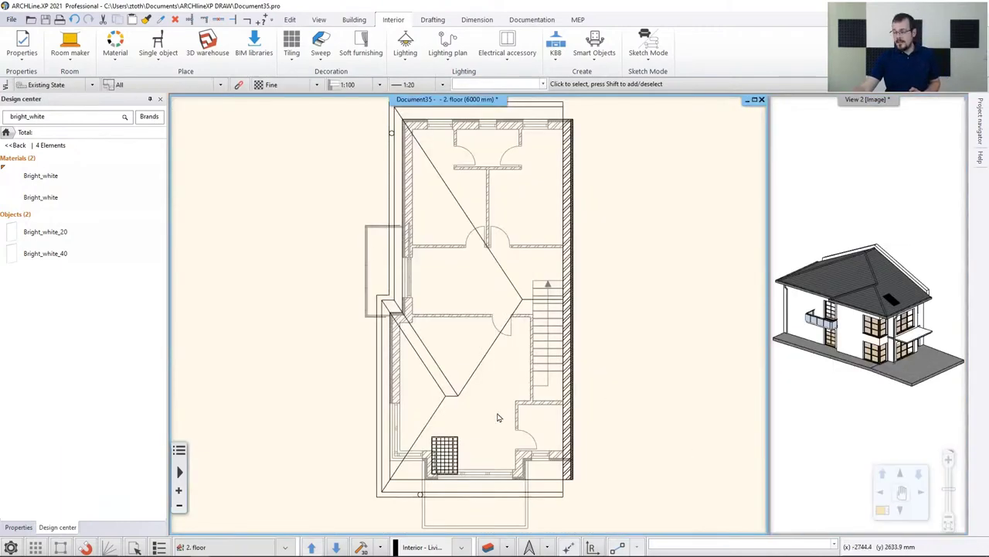
{"action": "scroll", "coordinate": [448, 386], "scroll_direction": "up", "scroll_amount": 4}
{"action": "scroll", "coordinate": [415, 358], "scroll_direction": "up", "scroll_amount": 2}
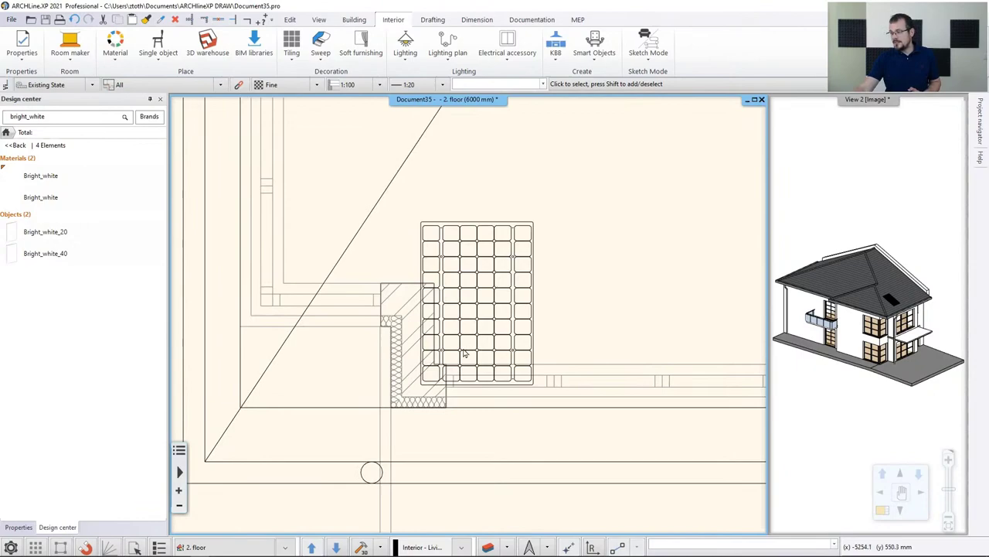
Move the solar panel from its corner onto the wall's midpoint snap
{"action": "left_click", "coordinate": [468, 349]}
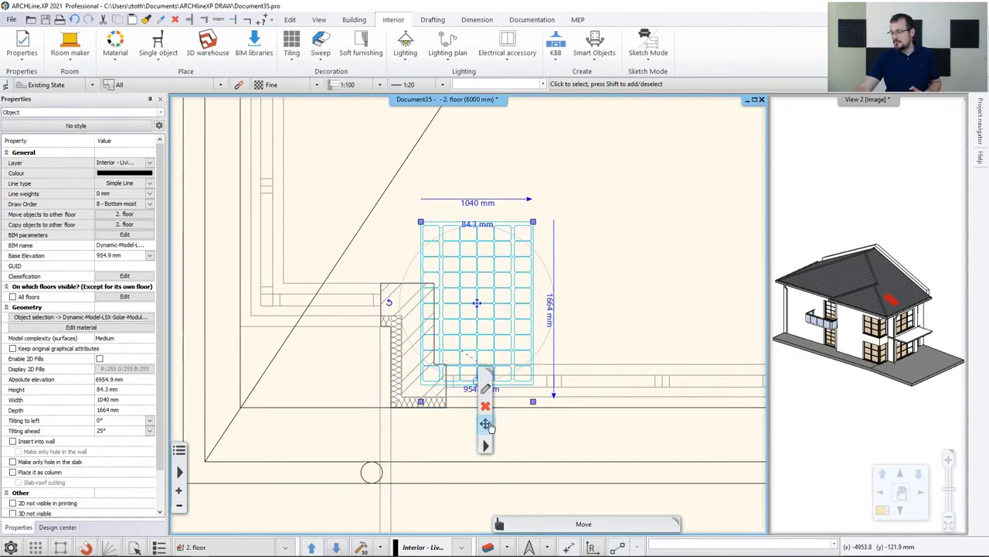
{"action": "mouse_move", "coordinate": [486, 423]}
{"action": "left_click", "coordinate": [539, 200]}
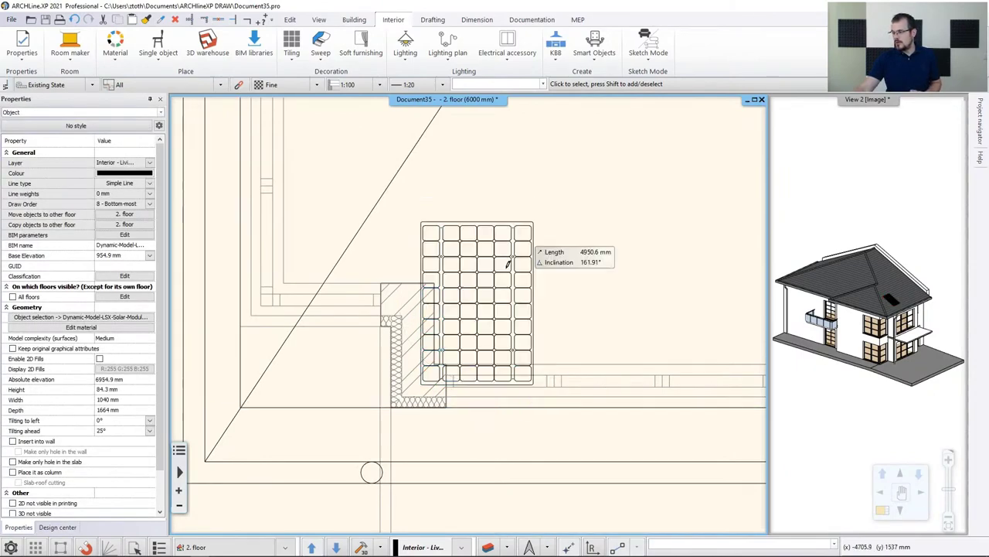
{"action": "left_click", "coordinate": [423, 383]}
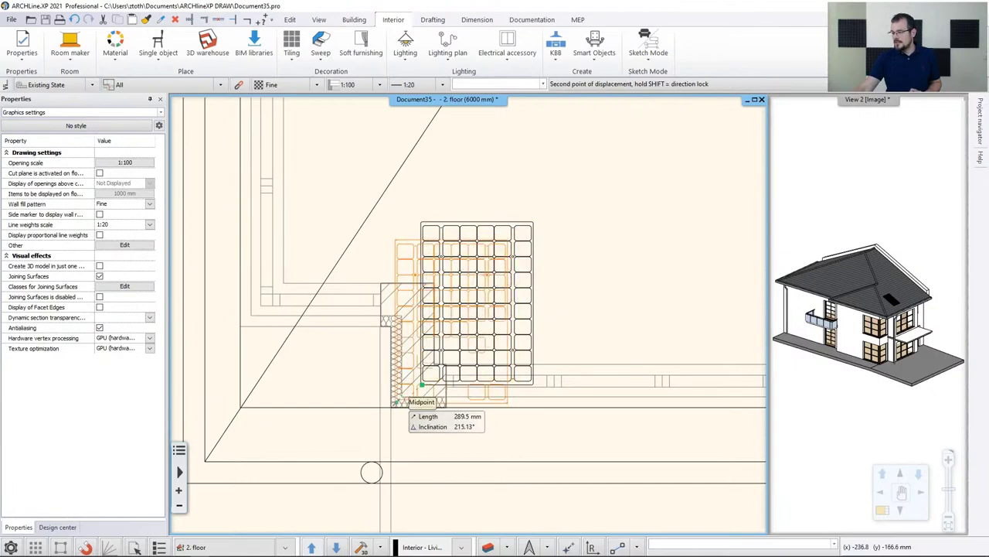
{"action": "left_click", "coordinate": [395, 402]}
{"action": "scroll", "coordinate": [581, 268], "scroll_direction": "down", "scroll_amount": 3}
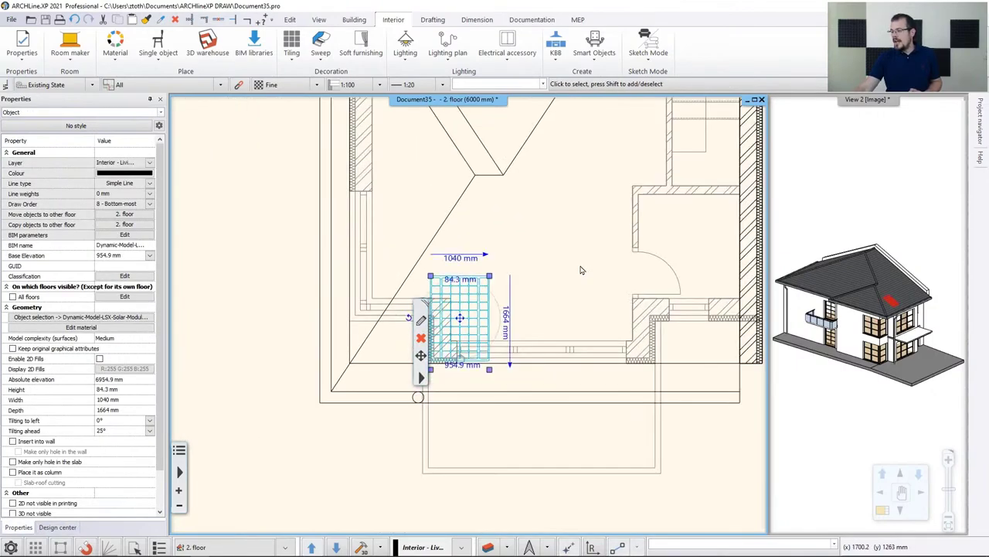
{"action": "middle_click_drag", "start_coordinate": [581, 269], "coordinate": [527, 251]}
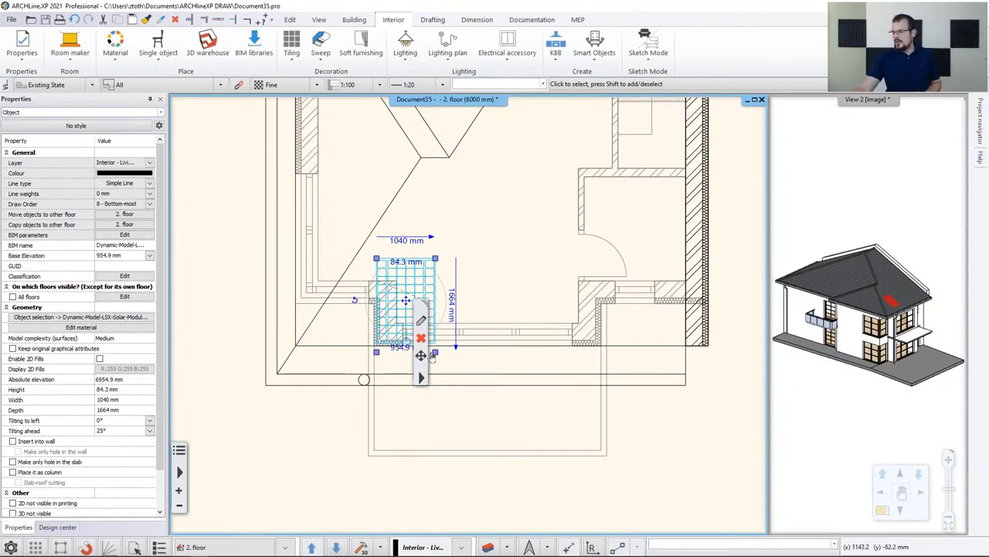
{"action": "mouse_move", "coordinate": [423, 357]}
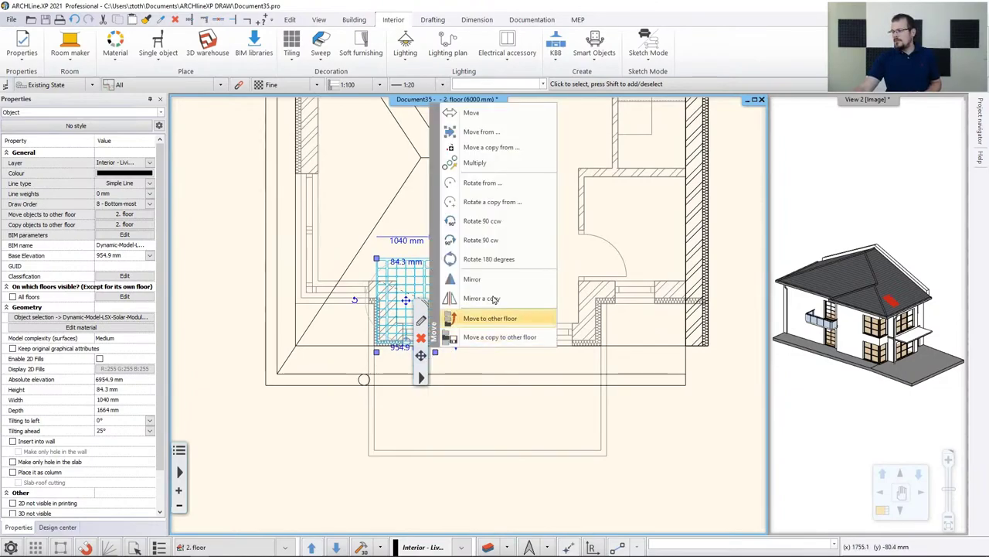
Repeat the solar panel 3 times along the roof edge at 3120 mm spacing
{"action": "left_click", "coordinate": [481, 165]}
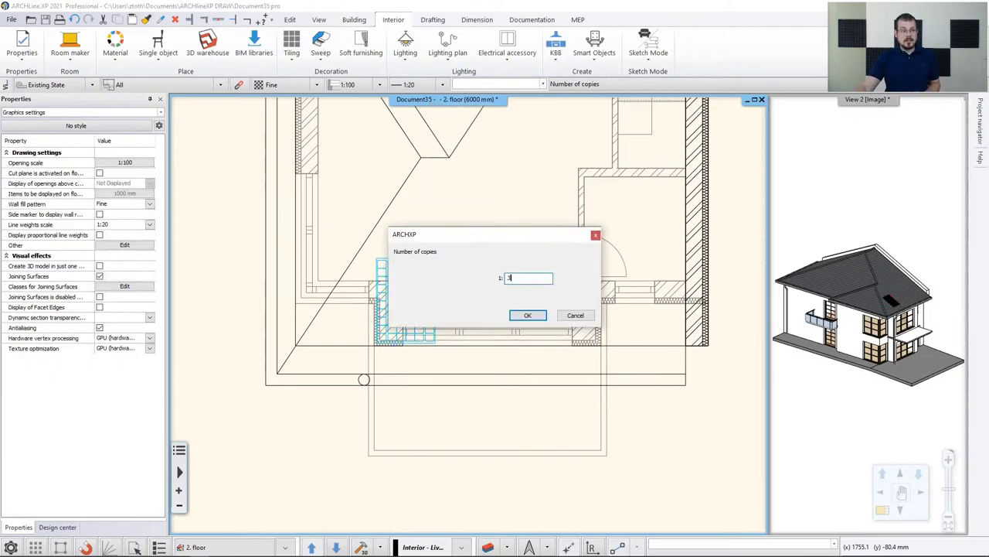
{"action": "left_click", "coordinate": [528, 315]}
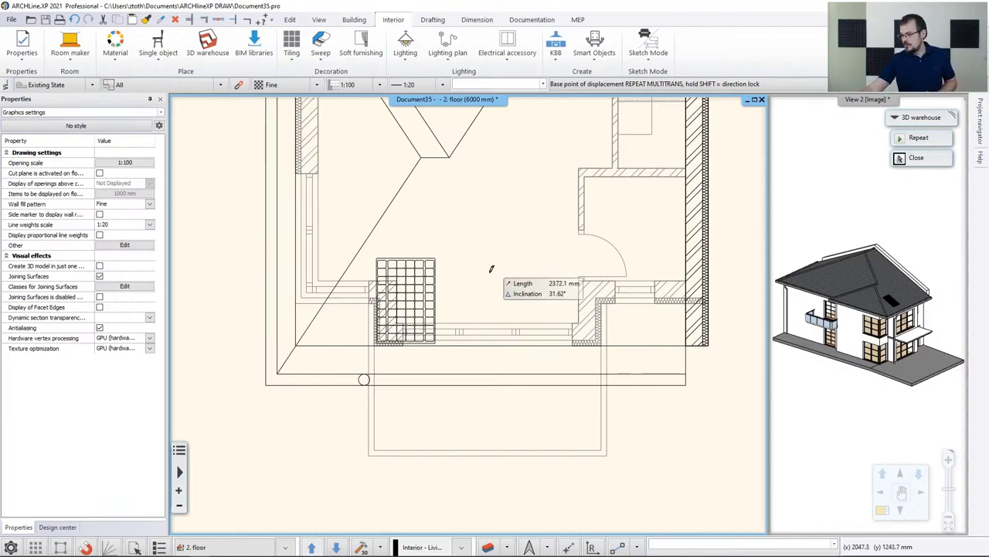
{"action": "scroll", "coordinate": [445, 293], "scroll_direction": "up", "scroll_amount": 2}
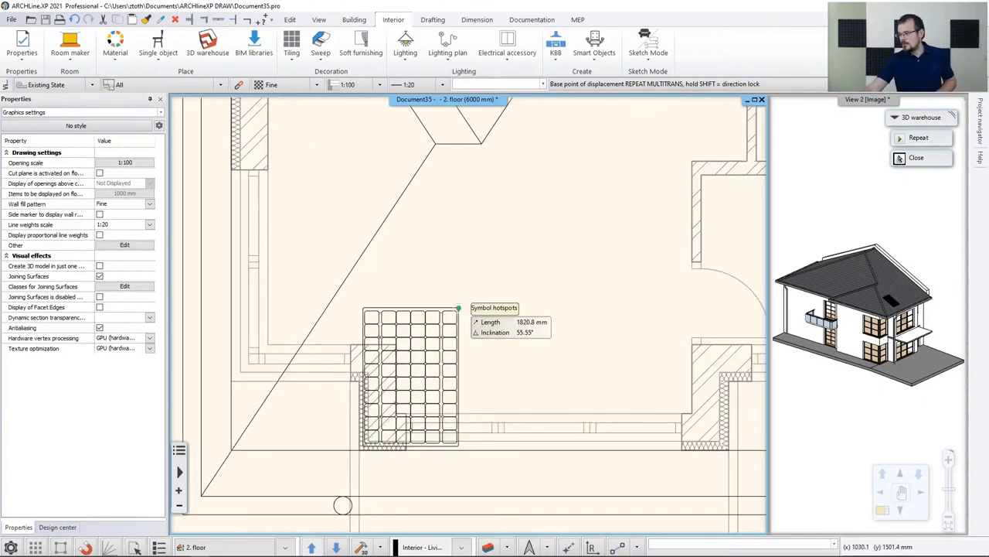
{"action": "left_click", "coordinate": [459, 302]}
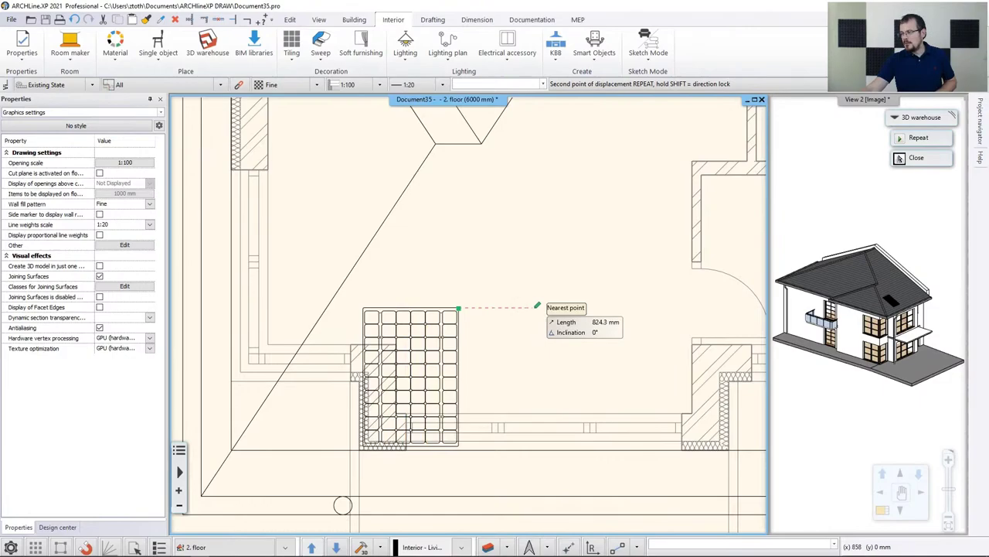
{"action": "scroll", "coordinate": [665, 321], "scroll_direction": "down", "scroll_amount": 1}
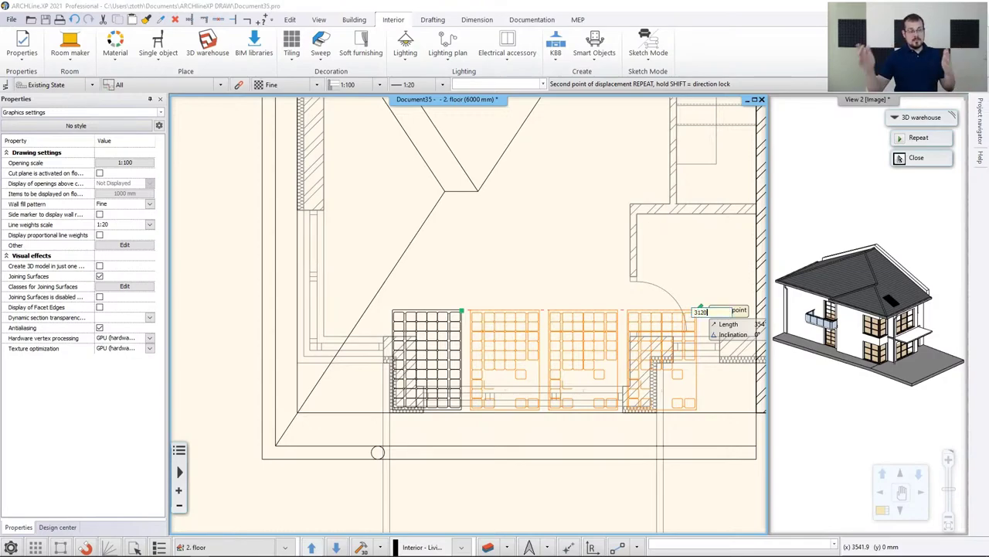
{"action": "left_click", "coordinate": [699, 313]}
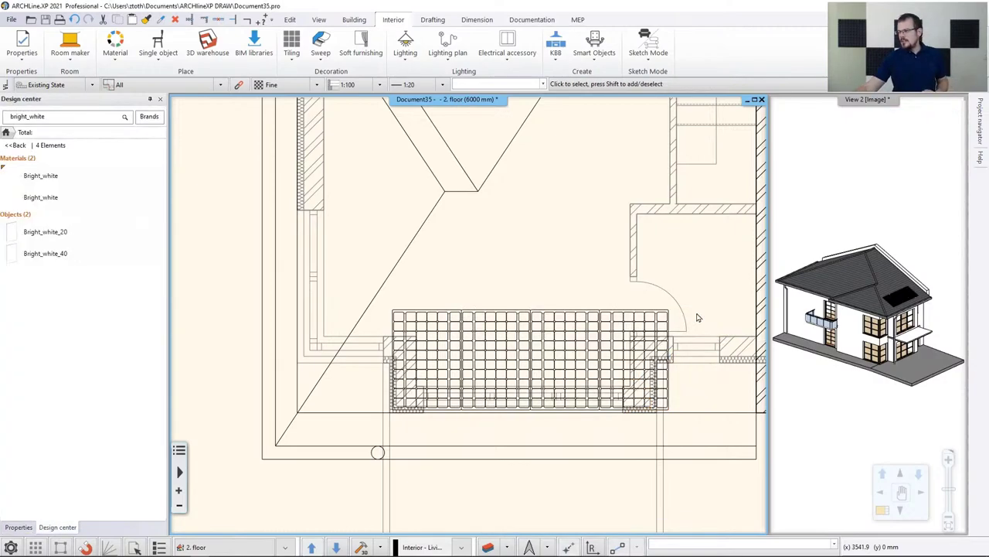
{"action": "left_click", "coordinate": [904, 292]}
{"action": "left_click_drag", "start_coordinate": [896, 294], "coordinate": [880, 306]}
{"action": "scroll", "coordinate": [880, 309], "scroll_direction": "up", "scroll_amount": 5}
{"action": "left_click", "coordinate": [871, 326]}
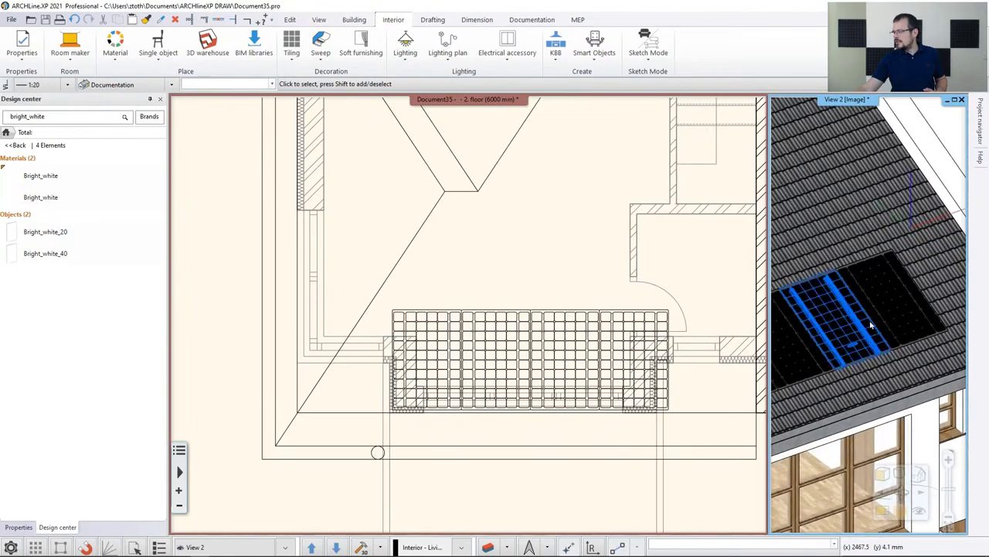
{"action": "left_click", "coordinate": [882, 513]}
{"action": "scroll", "coordinate": [547, 320], "scroll_direction": "up", "scroll_amount": 5}
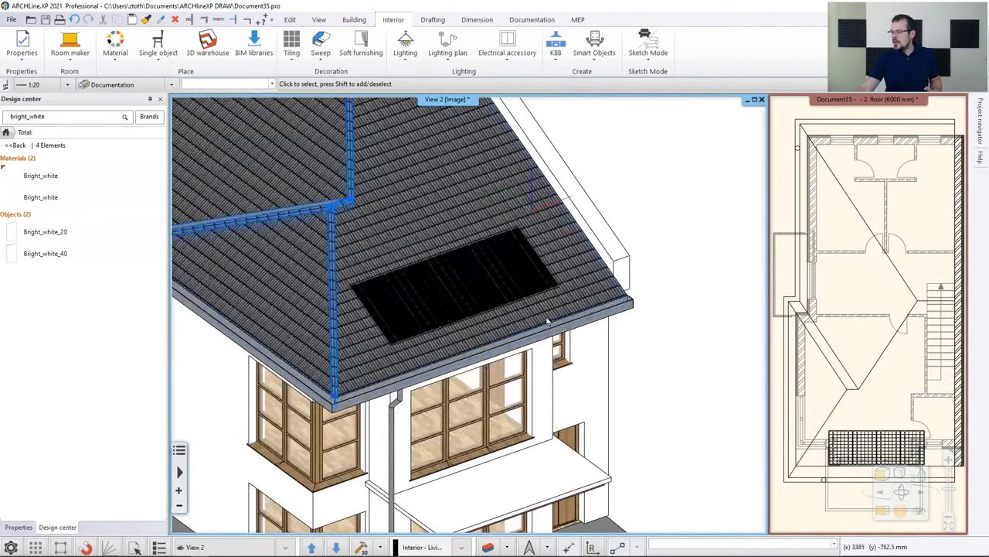
{"action": "scroll", "coordinate": [546, 319], "scroll_direction": "up", "scroll_amount": 2}
{"action": "left_click", "coordinate": [573, 303]}
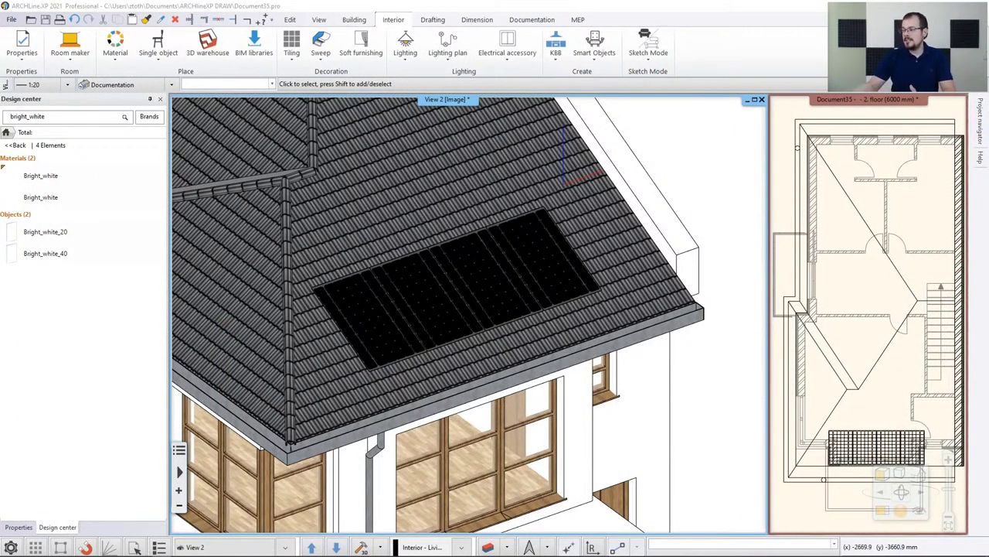
{"action": "left_click", "coordinate": [873, 267]}
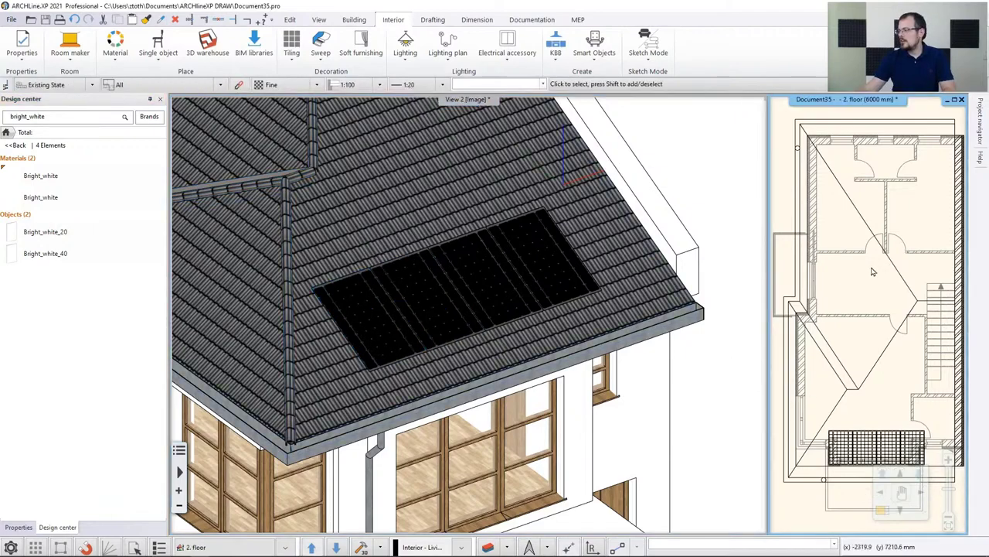
{"action": "left_click", "coordinate": [882, 509]}
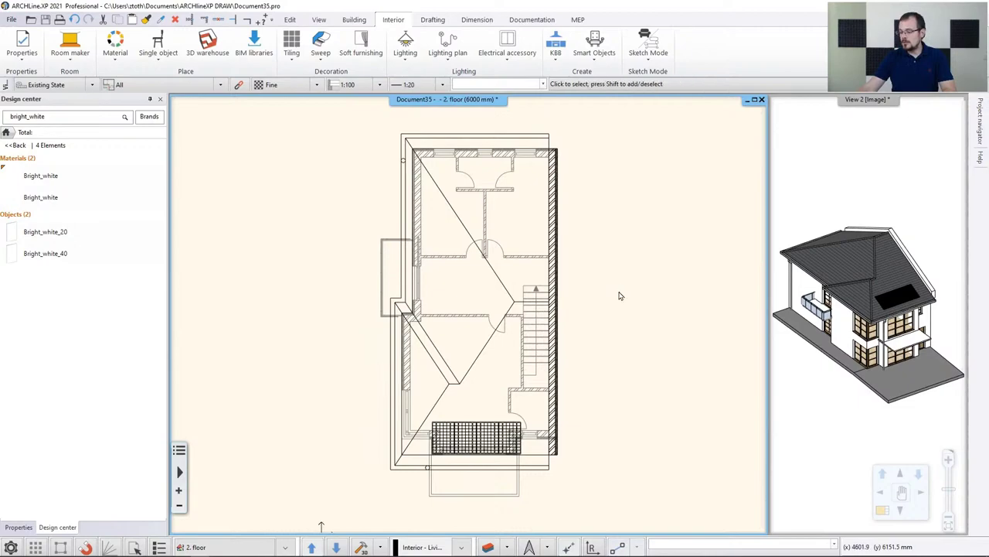
Switch the main view to the Ground floor plan and zoom in on the bay window
{"action": "key", "text": "Page_Down"}
{"action": "key", "text": "Page_Down"}
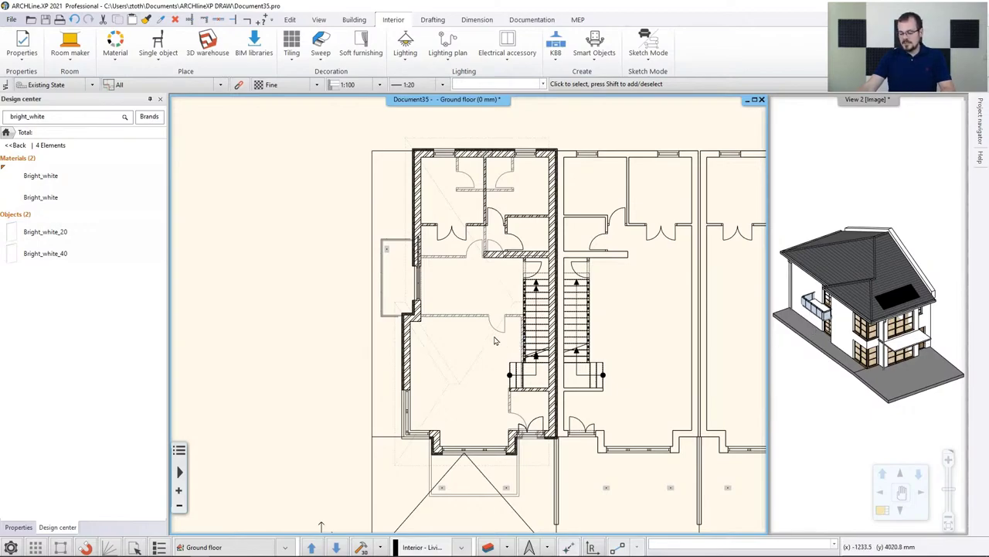
{"action": "left_click", "coordinate": [310, 547]}
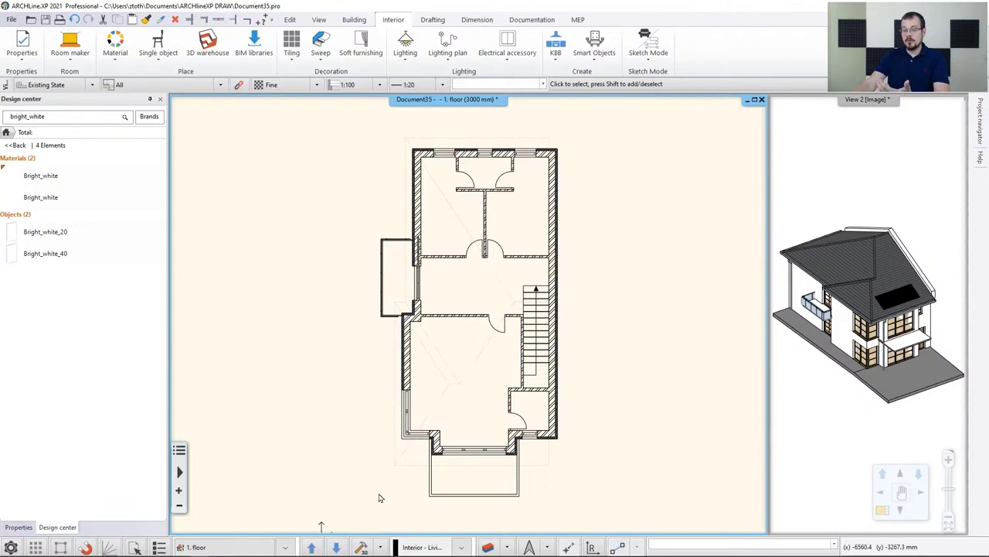
{"action": "left_click", "coordinate": [336, 547]}
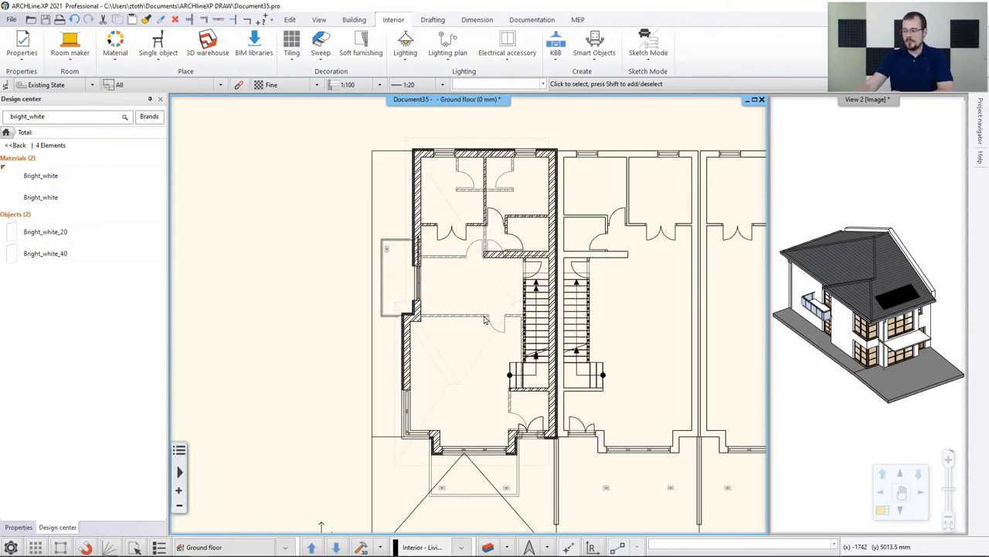
{"action": "left_click", "coordinate": [286, 547]}
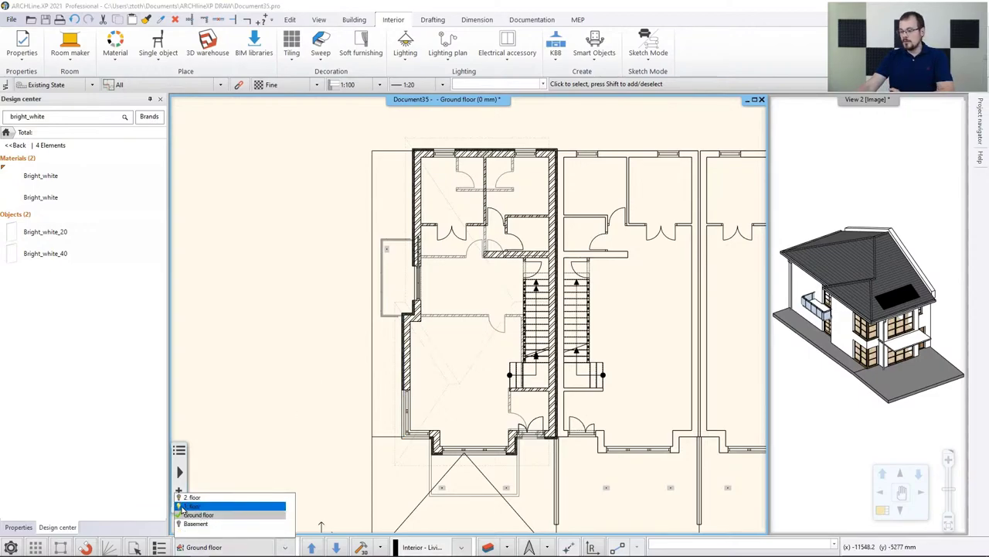
{"action": "left_click", "coordinate": [290, 368]}
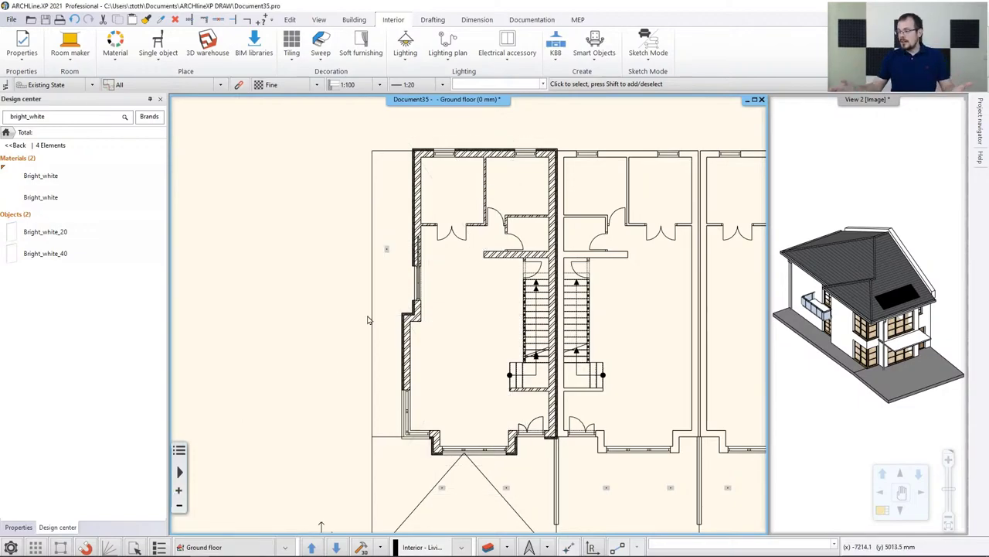
{"action": "scroll", "coordinate": [442, 376], "scroll_direction": "up", "scroll_amount": 5}
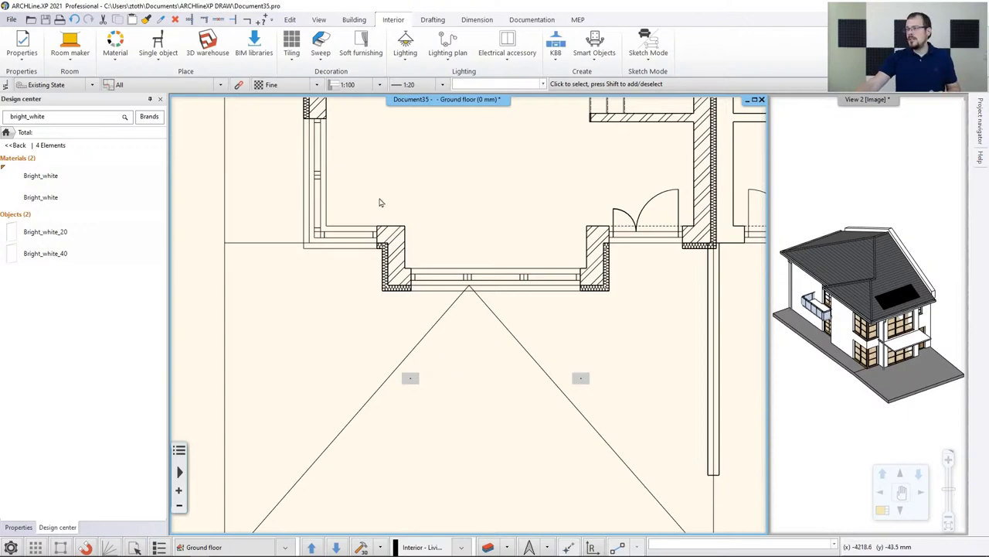
Open the Column settings from Building > Properties > Structure
{"action": "left_click", "coordinate": [353, 20]}
{"action": "left_click", "coordinate": [31, 53]}
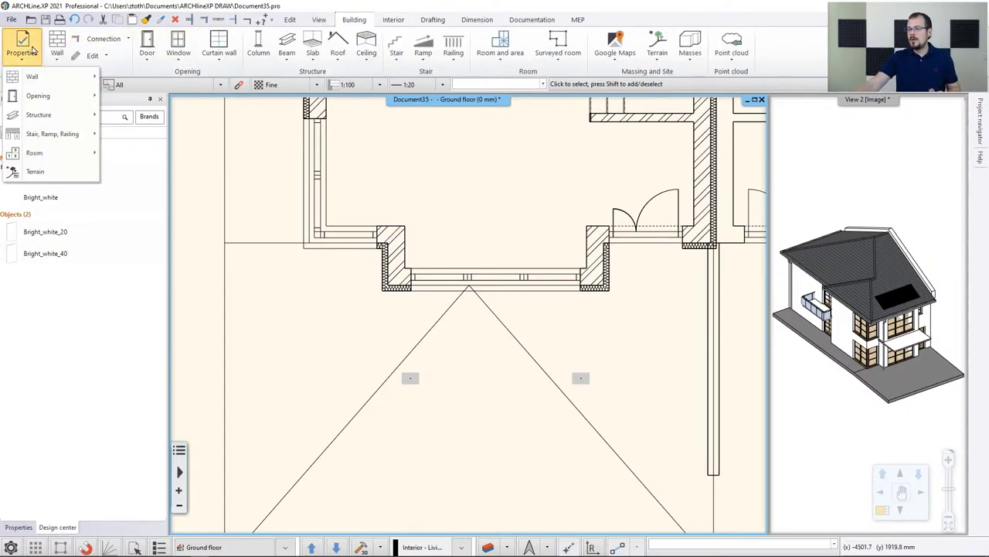
{"action": "mouse_move", "coordinate": [50, 116]}
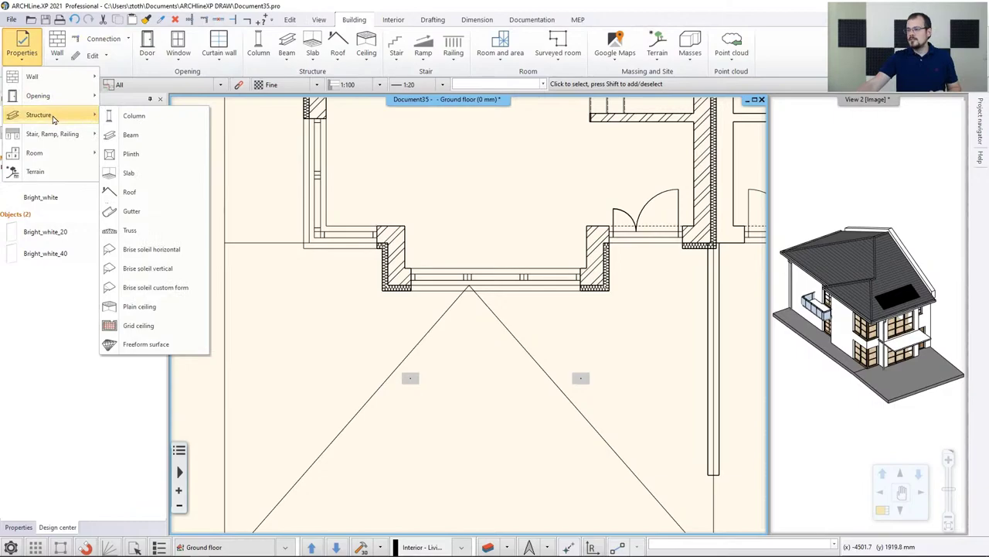
{"action": "left_click", "coordinate": [137, 118]}
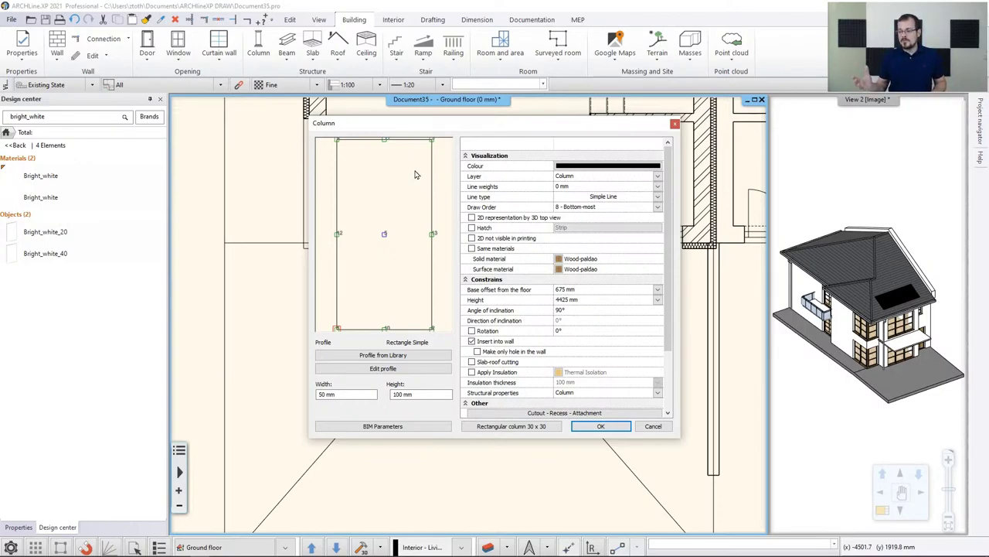
Set the column profile to 300 mm width and 200 mm height with Same materials on
{"action": "left_click", "coordinate": [346, 394]}
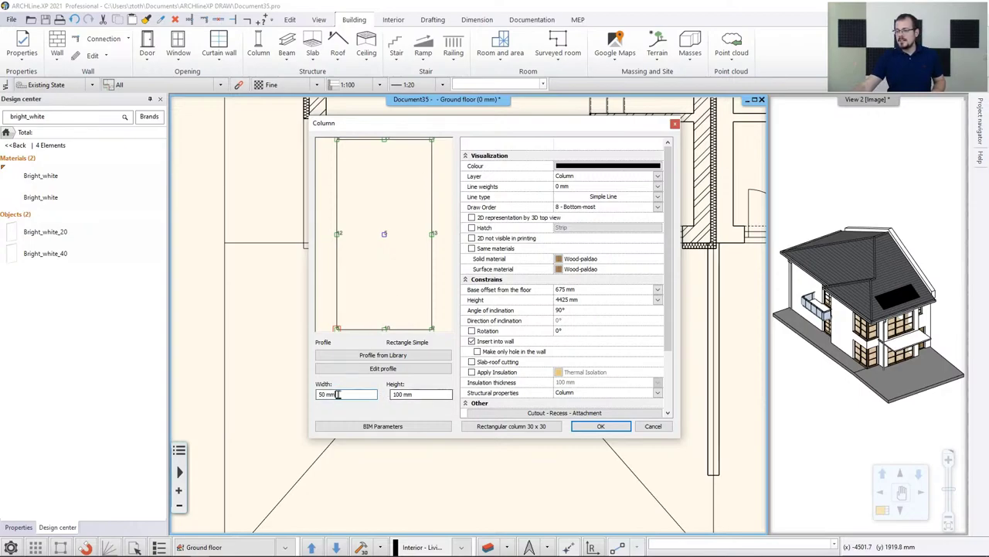
{"action": "key", "text": "BackSpace"}
{"action": "type", "text": "3"}
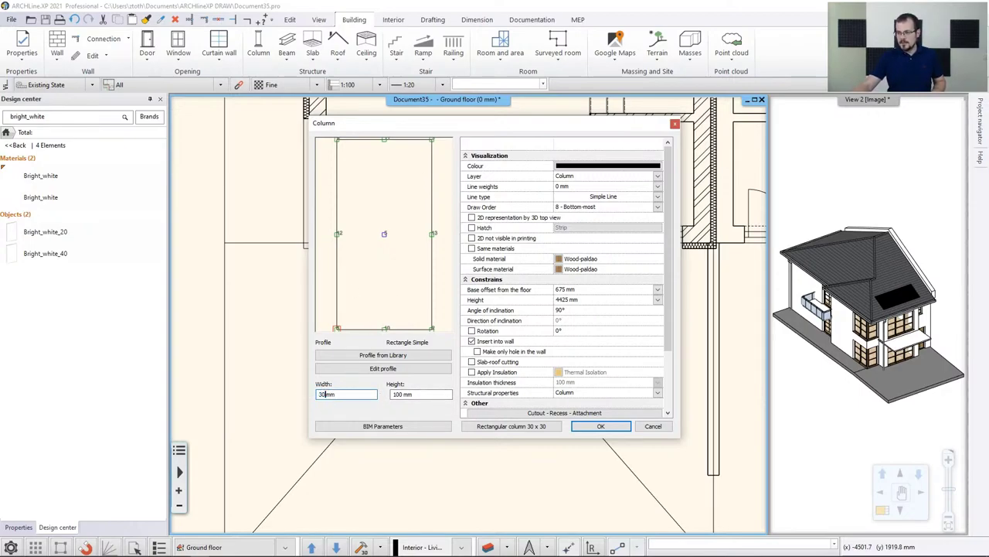
{"action": "type", "text": "0"}
{"action": "left_click", "coordinate": [396, 394]}
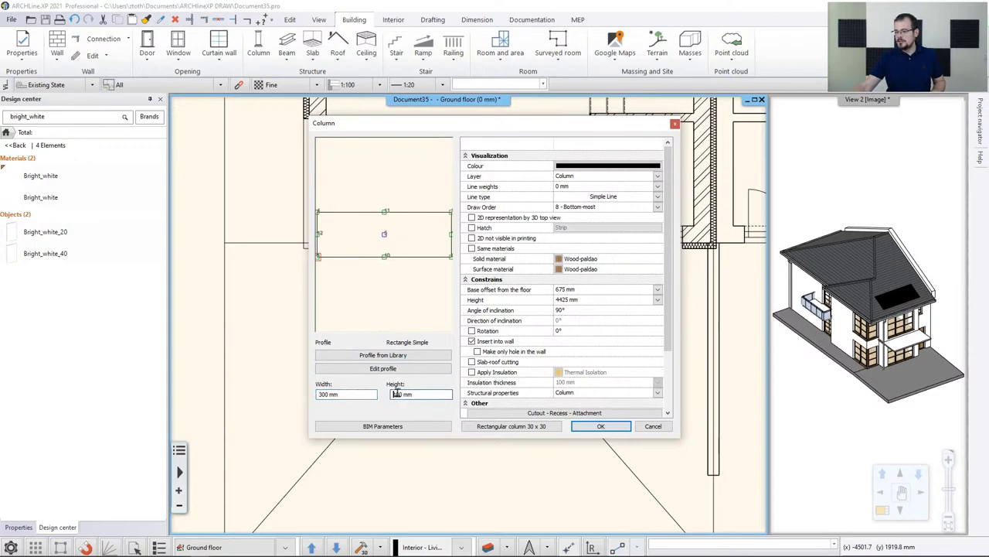
{"action": "key", "text": "BackSpace"}
{"action": "type", "text": "2"}
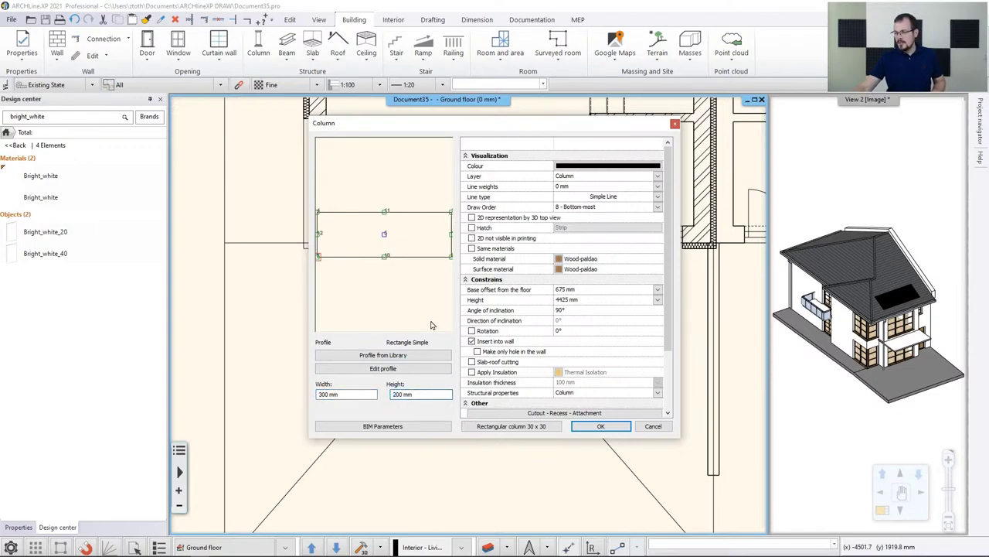
{"action": "key", "text": "shift+Tab"}
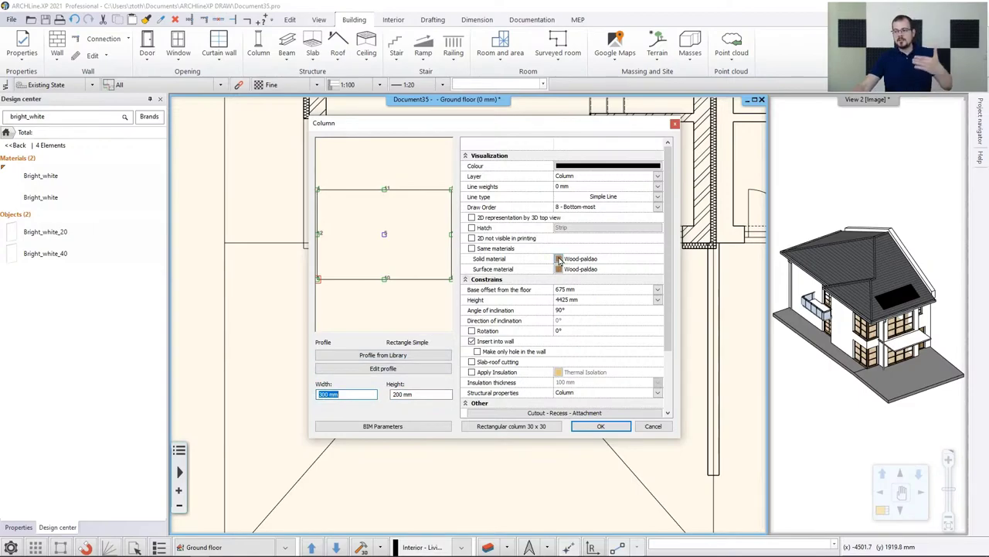
{"action": "left_click", "coordinate": [471, 248]}
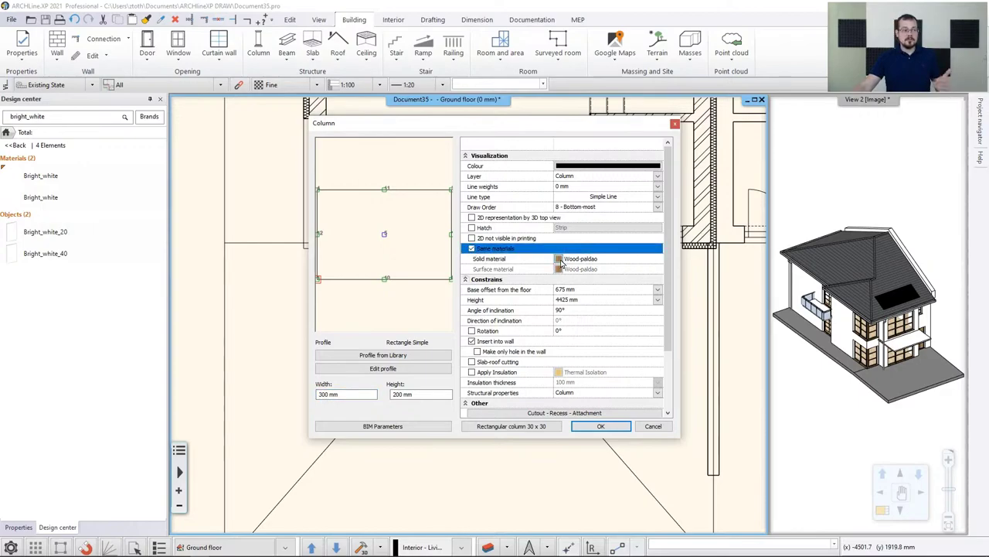
Search the materials library for 'stonewall' and apply Stonewall_048 to the column
{"action": "left_click", "coordinate": [561, 261]}
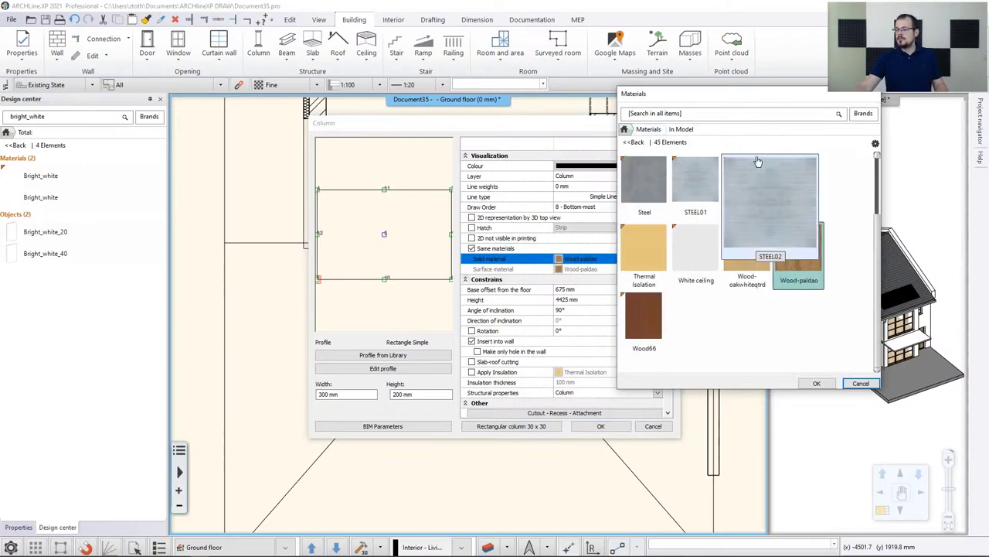
{"action": "left_click", "coordinate": [624, 130]}
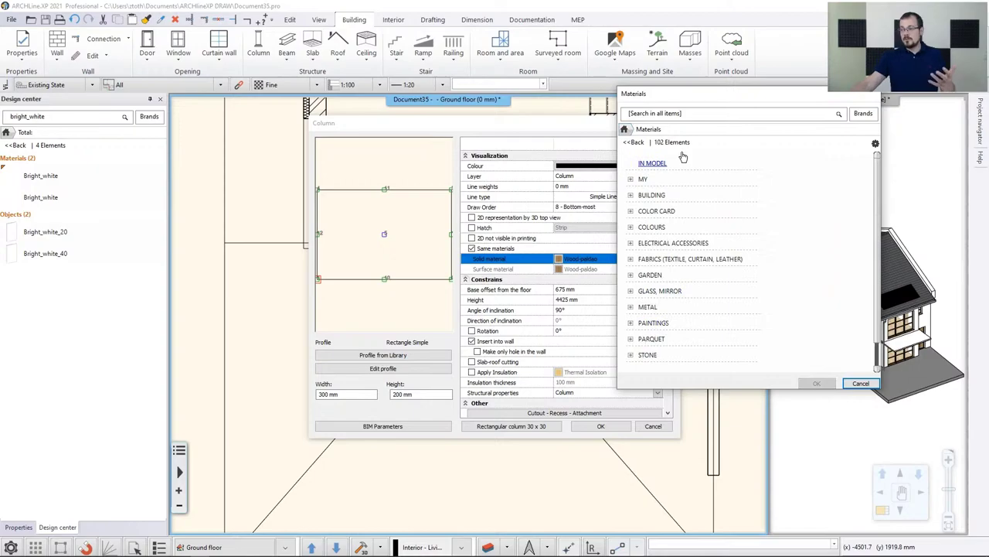
{"action": "left_click", "coordinate": [681, 114]}
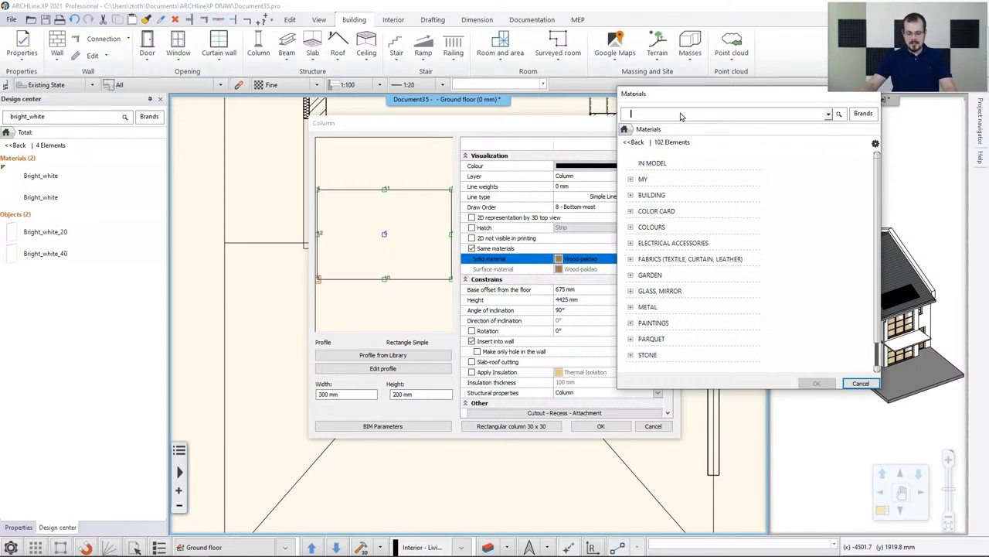
{"action": "key", "text": "Return"}
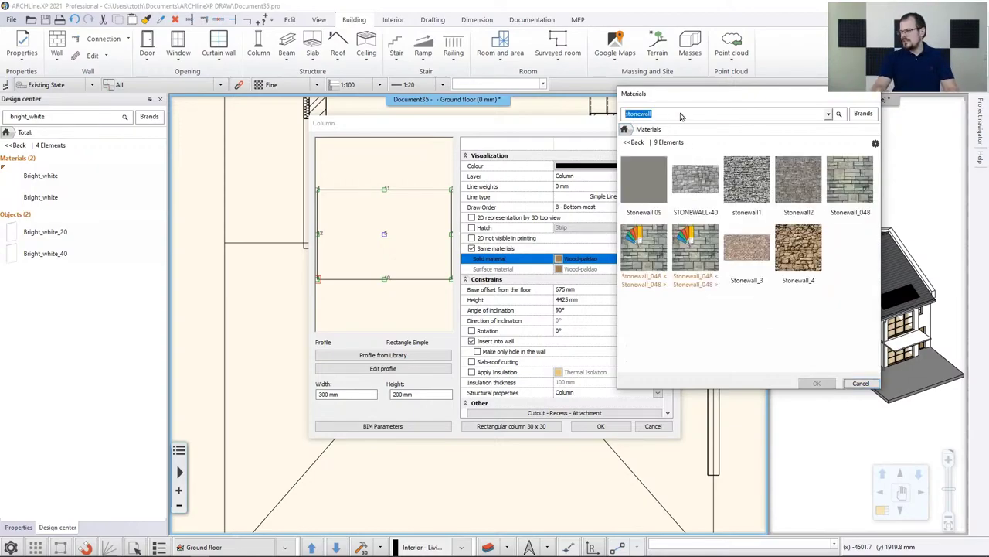
{"action": "left_click", "coordinate": [841, 209]}
{"action": "left_click", "coordinate": [816, 383]}
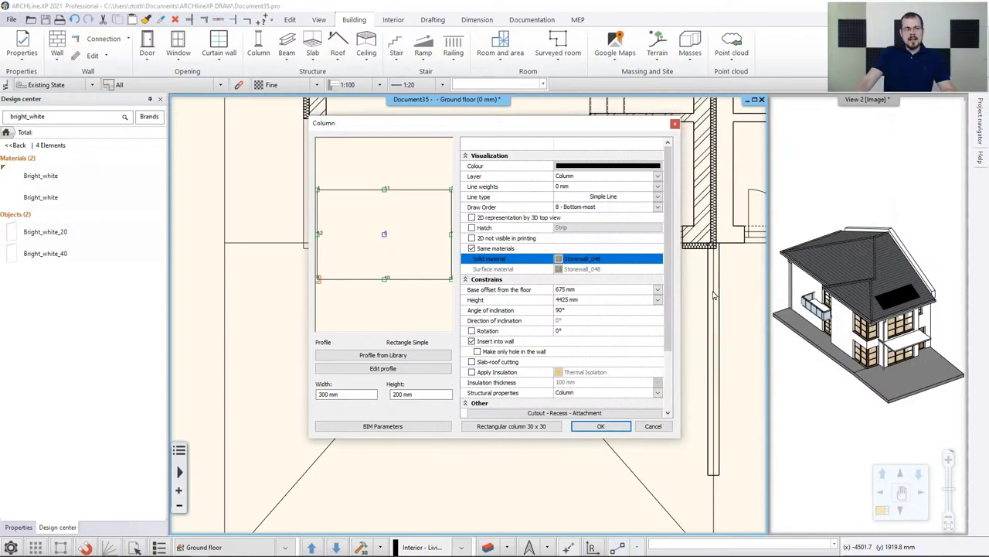
Set the column's base offset from the floor to -200 mm and its height to 2700 mm
{"action": "left_click", "coordinate": [584, 290]}
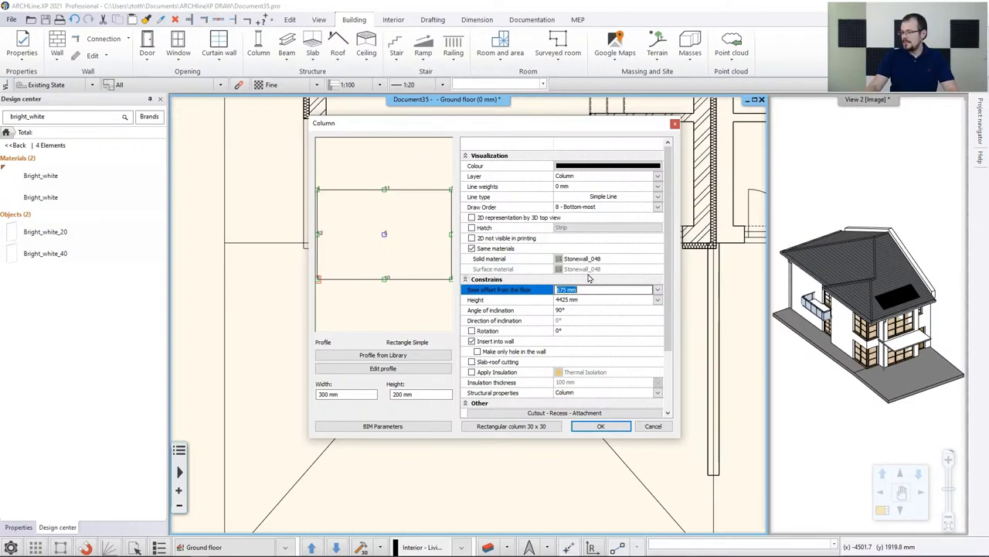
{"action": "key", "text": "BackSpace"}
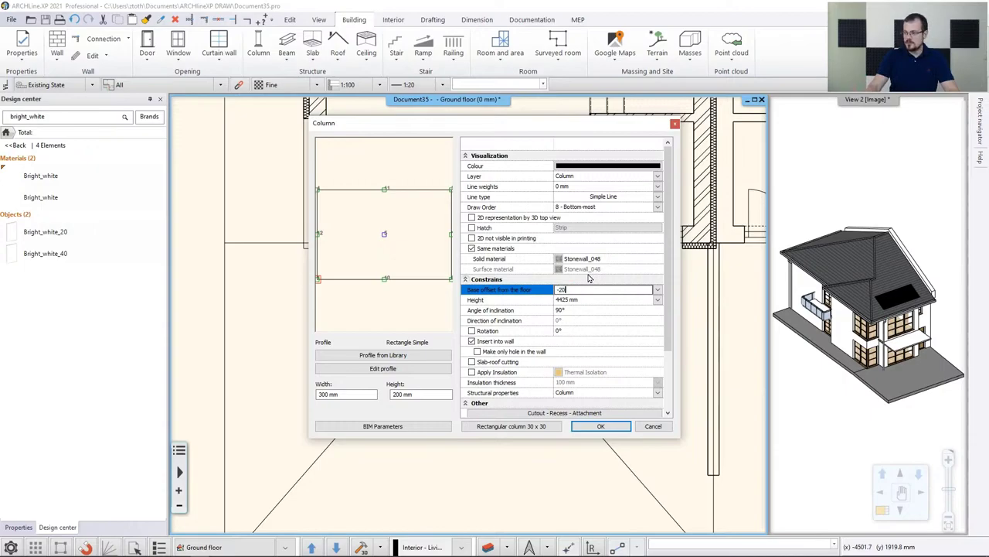
{"action": "type", "text": "-200"}
{"action": "key", "text": "Tab"}
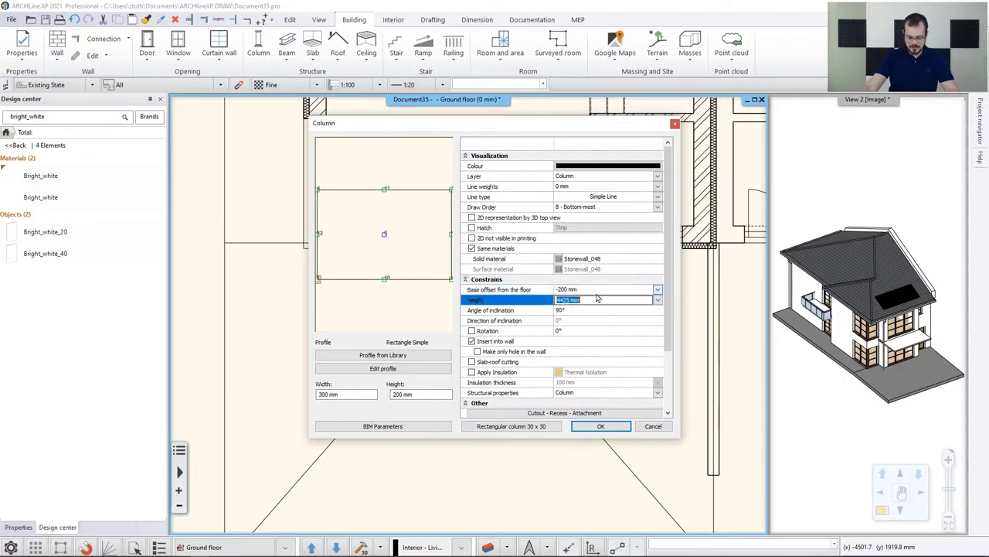
{"action": "type", "text": "2"}
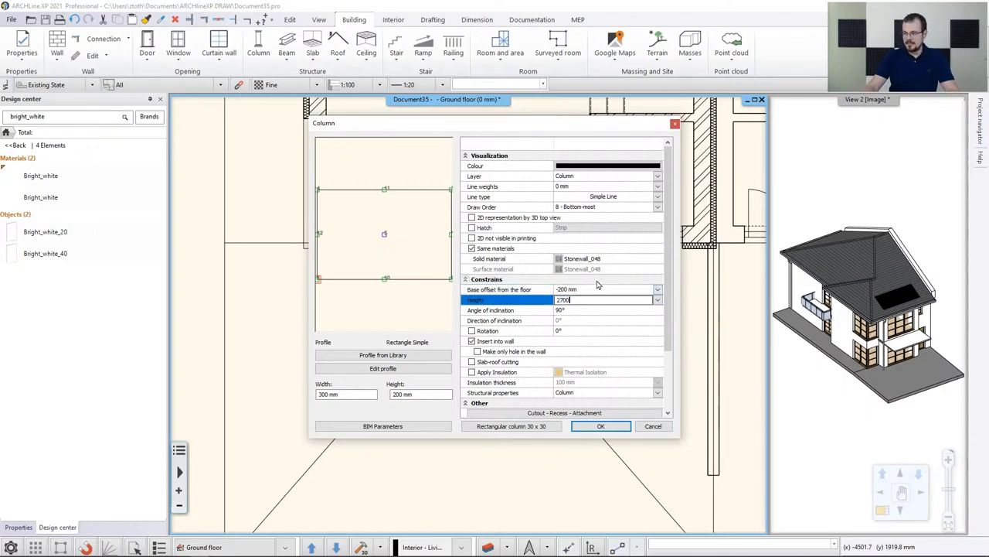
{"action": "type", "text": "700"}
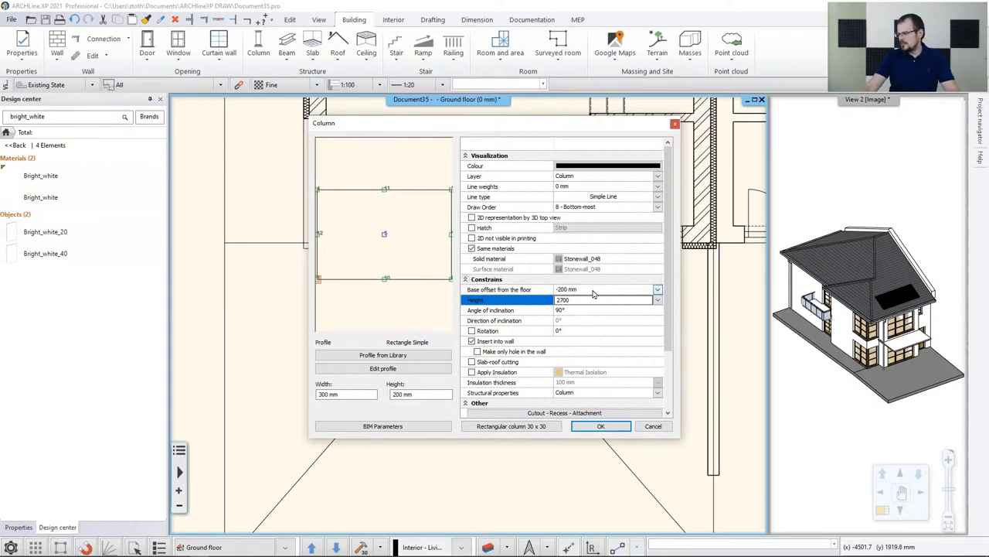
{"action": "left_click", "coordinate": [466, 289]}
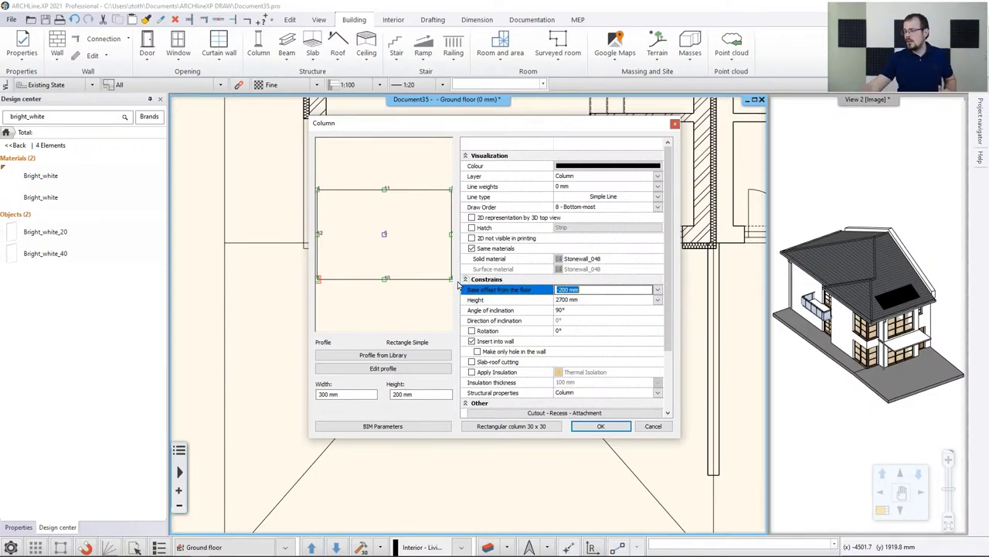
Move the column dialog aside and open the Cutout - Recess - Attachment settings
{"action": "left_click_drag", "start_coordinate": [425, 126], "coordinate": [650, 101]}
{"action": "left_click", "coordinate": [610, 254]}
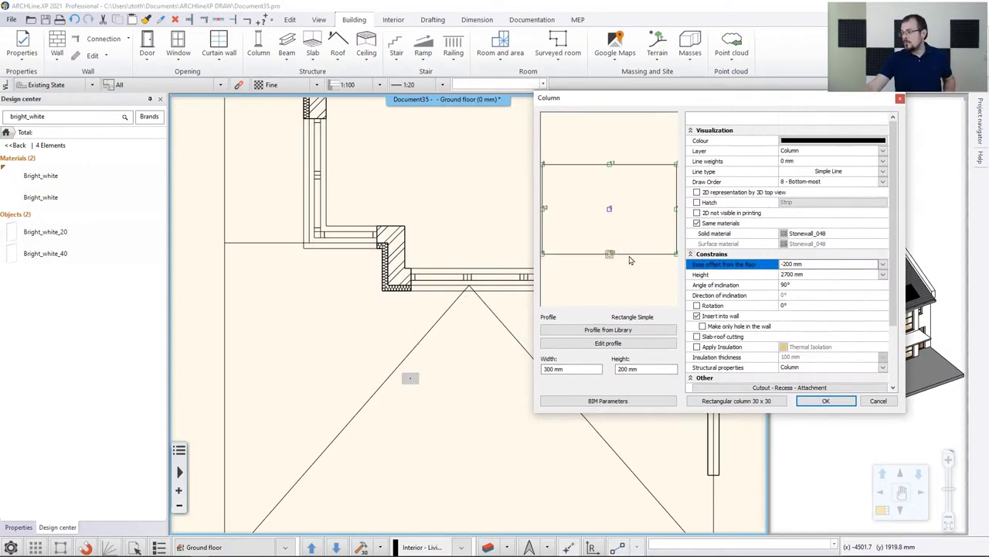
{"action": "left_click_drag", "start_coordinate": [698, 99], "coordinate": [583, 122]}
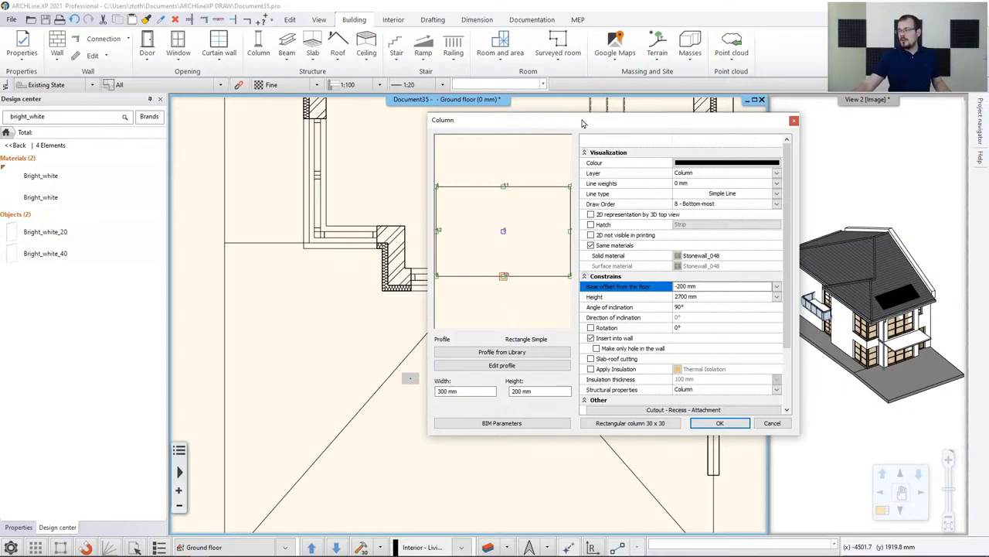
{"action": "left_click_drag", "start_coordinate": [787, 232], "coordinate": [787, 290]}
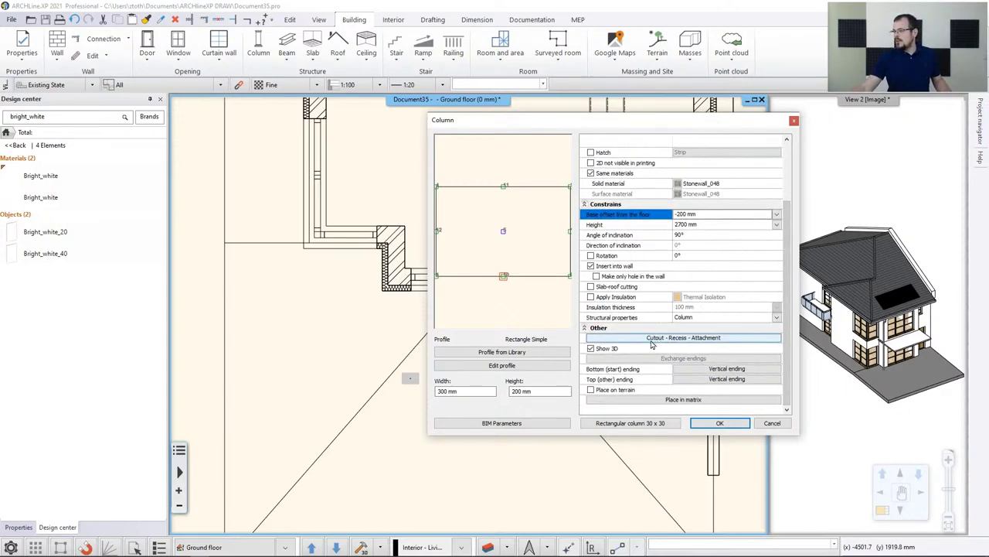
{"action": "left_click", "coordinate": [710, 339]}
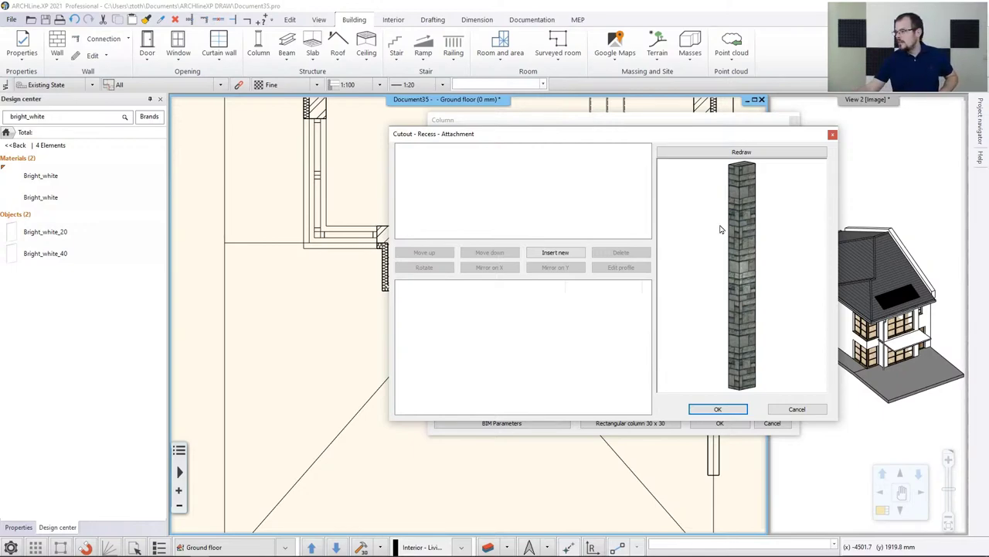
Insert a new element, change its Type to Attachment, and open its circle profile
{"action": "left_click", "coordinate": [553, 253]}
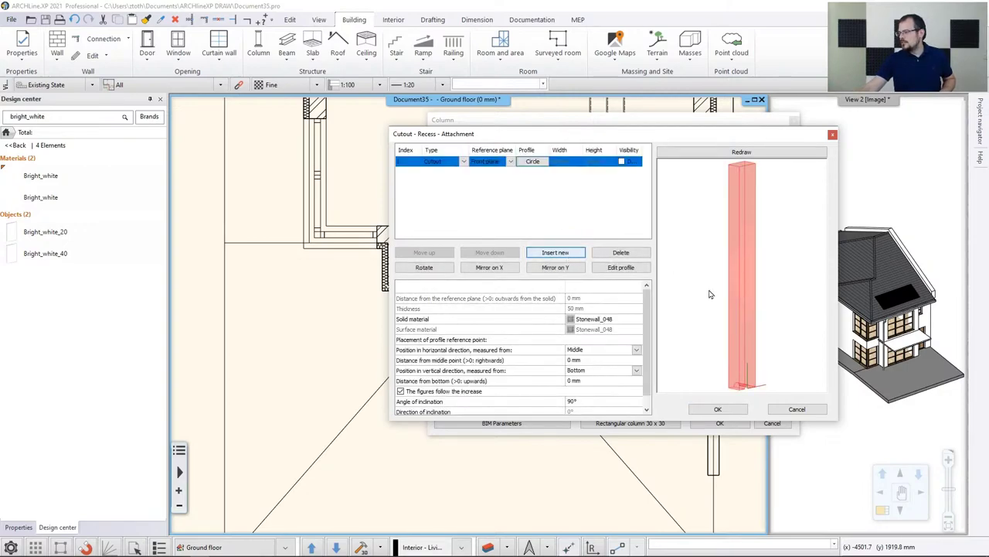
{"action": "scroll", "coordinate": [753, 331], "scroll_direction": "up", "scroll_amount": 5}
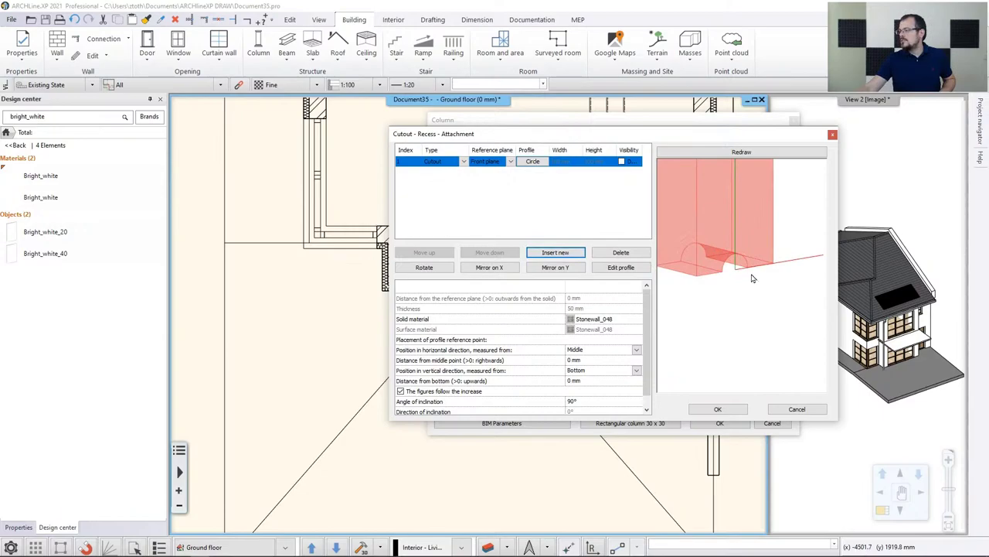
{"action": "scroll", "coordinate": [739, 271], "scroll_direction": "down", "scroll_amount": 5}
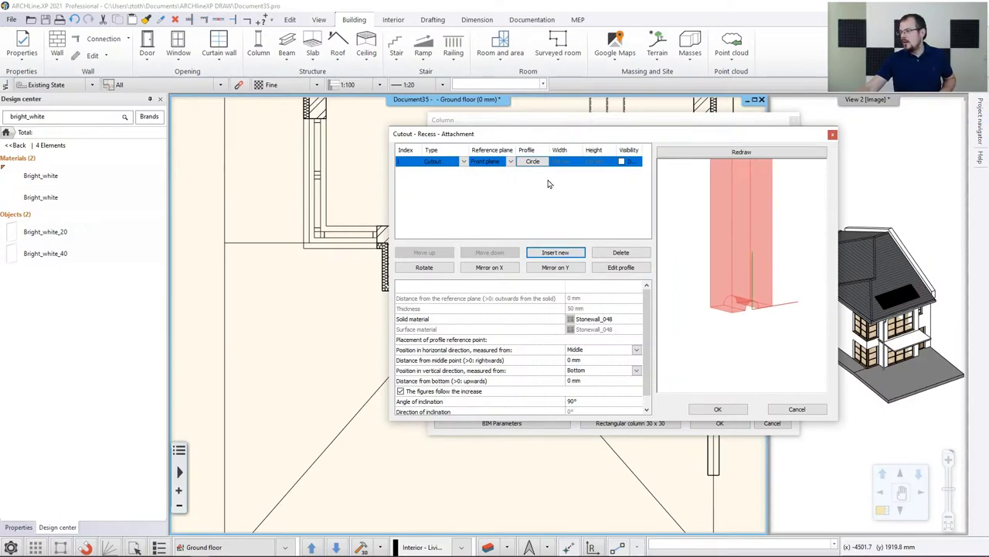
{"action": "left_click", "coordinate": [464, 160]}
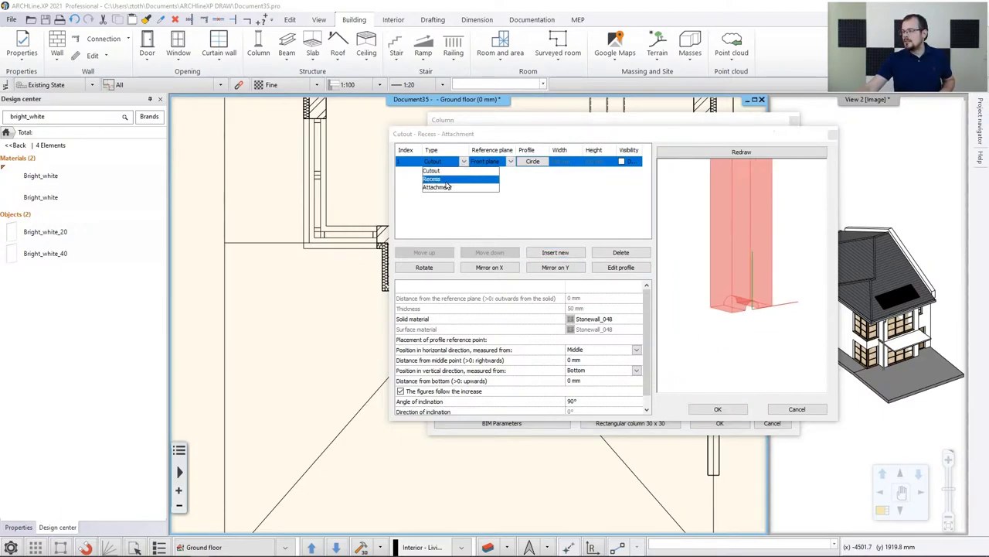
{"action": "left_click", "coordinate": [446, 187]}
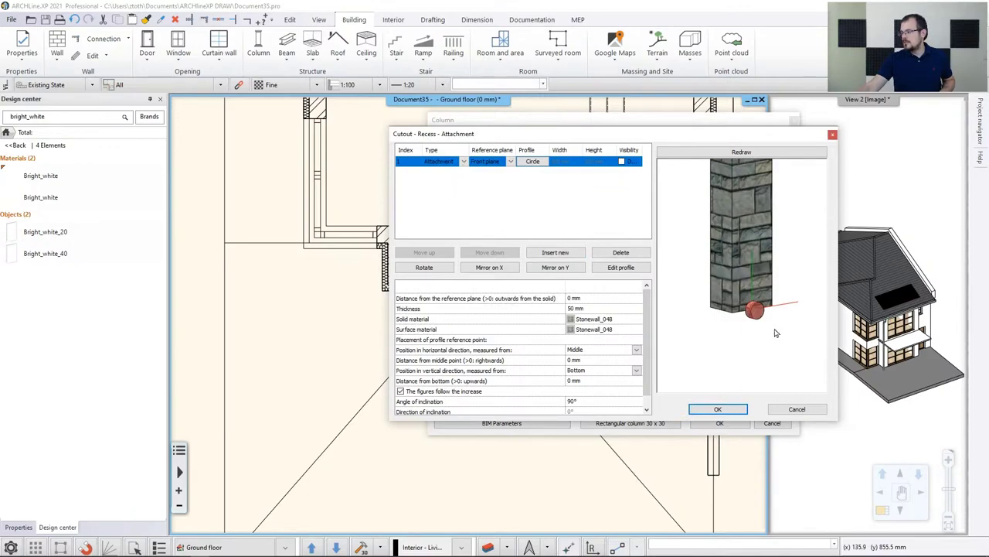
{"action": "left_click", "coordinate": [527, 165]}
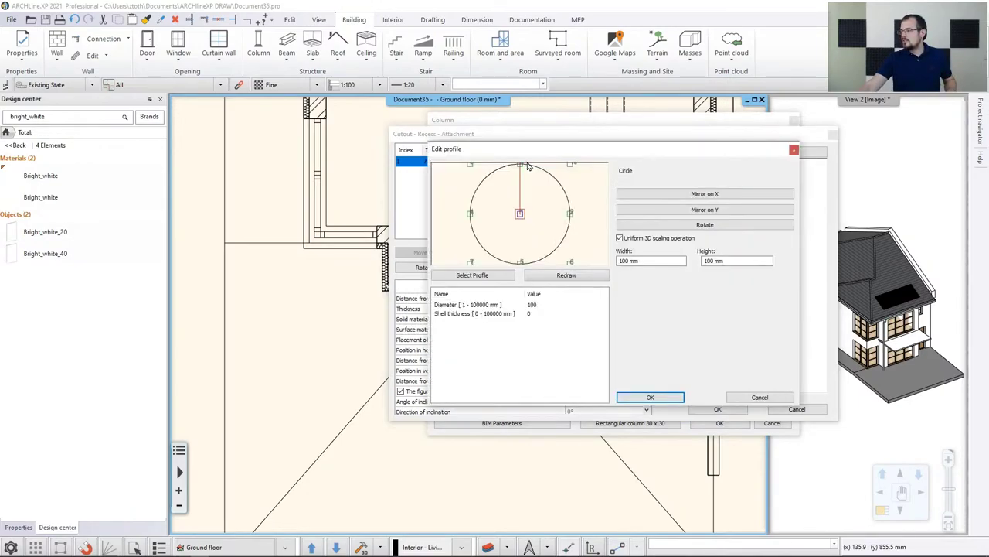
Replace the attachment's circle profile with the 200 × 100 mm Rectangle Simple profile
{"action": "left_click", "coordinate": [493, 276]}
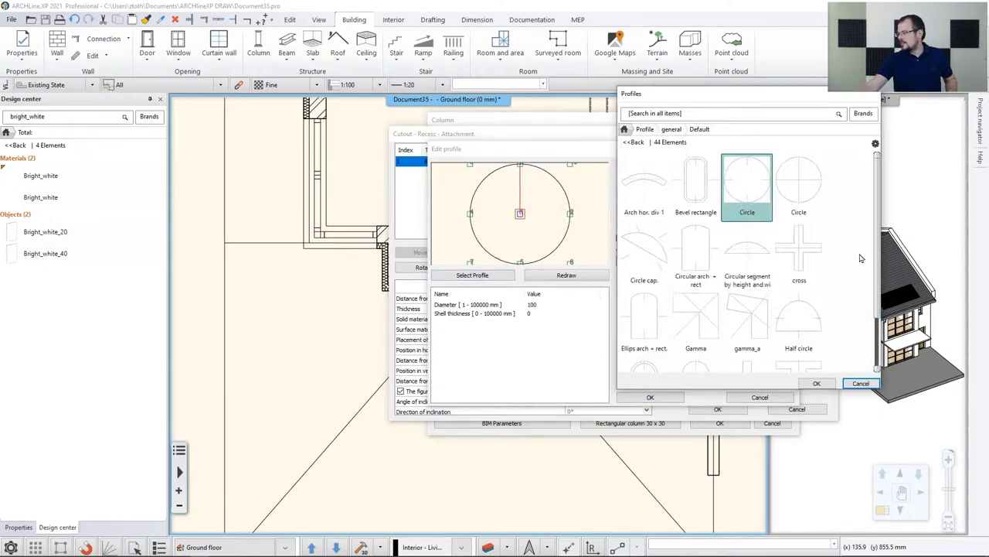
{"action": "scroll", "coordinate": [860, 259], "scroll_direction": "down", "scroll_amount": 5}
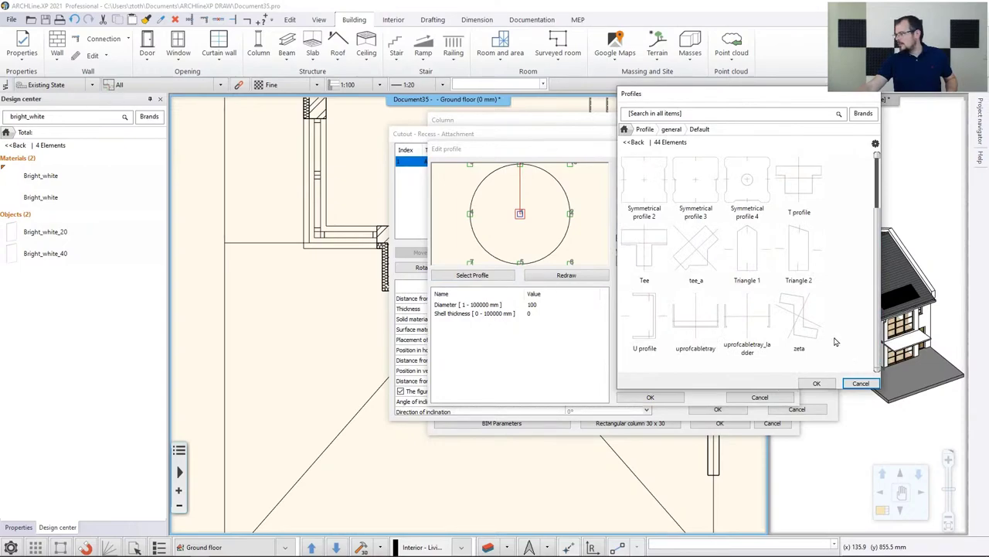
{"action": "scroll", "coordinate": [827, 344], "scroll_direction": "up", "scroll_amount": 4}
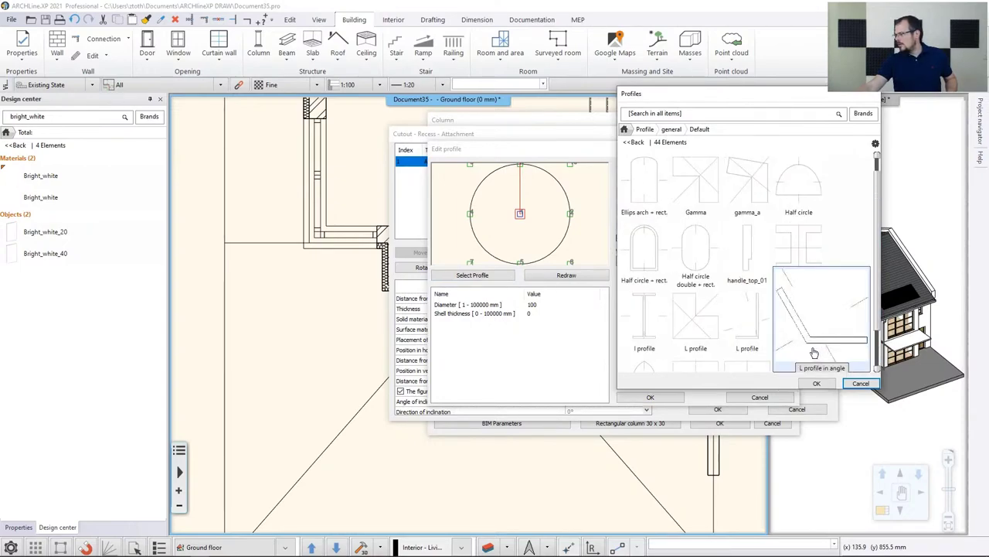
{"action": "left_click", "coordinate": [715, 118]}
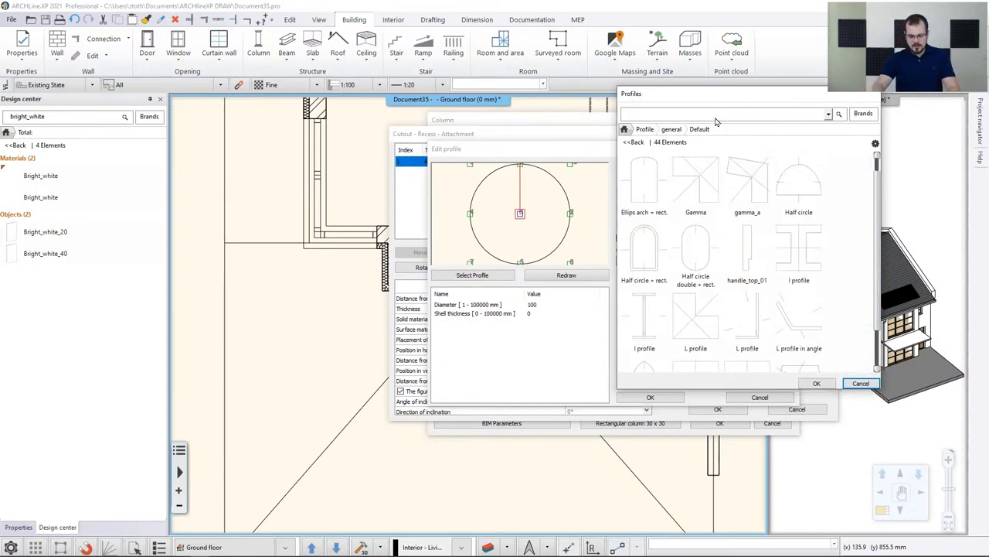
{"action": "type", "text": "rec"}
{"action": "key", "text": "Return"}
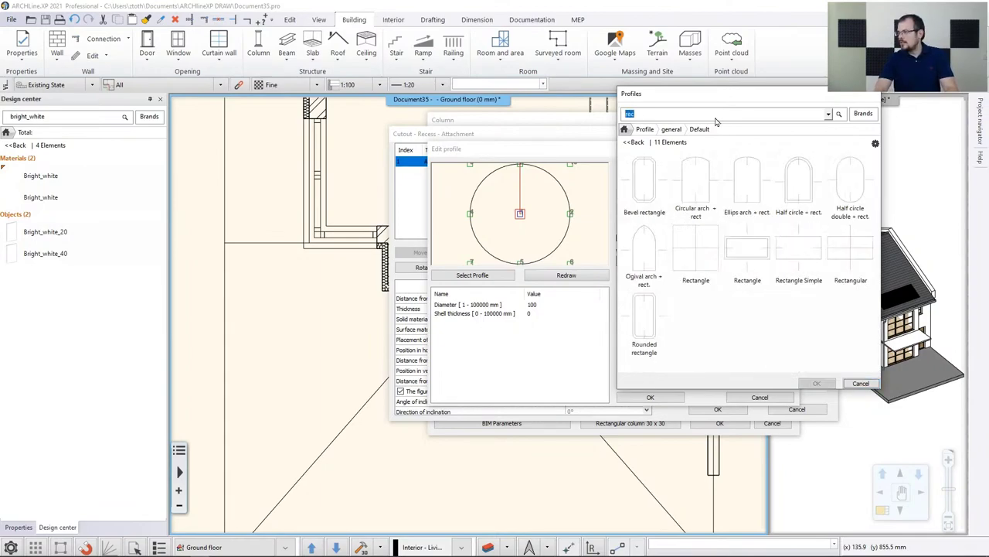
{"action": "left_click", "coordinate": [800, 251]}
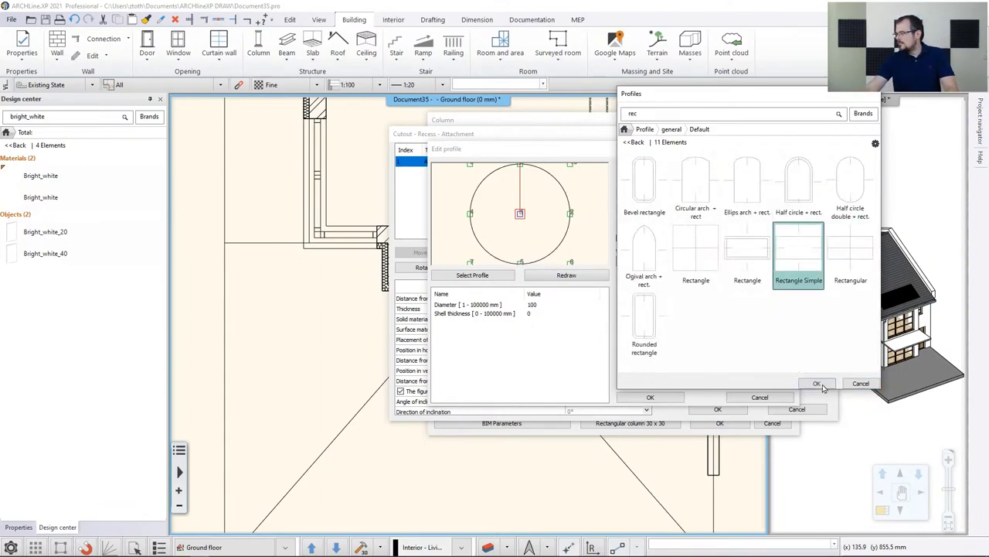
{"action": "left_click", "coordinate": [816, 383]}
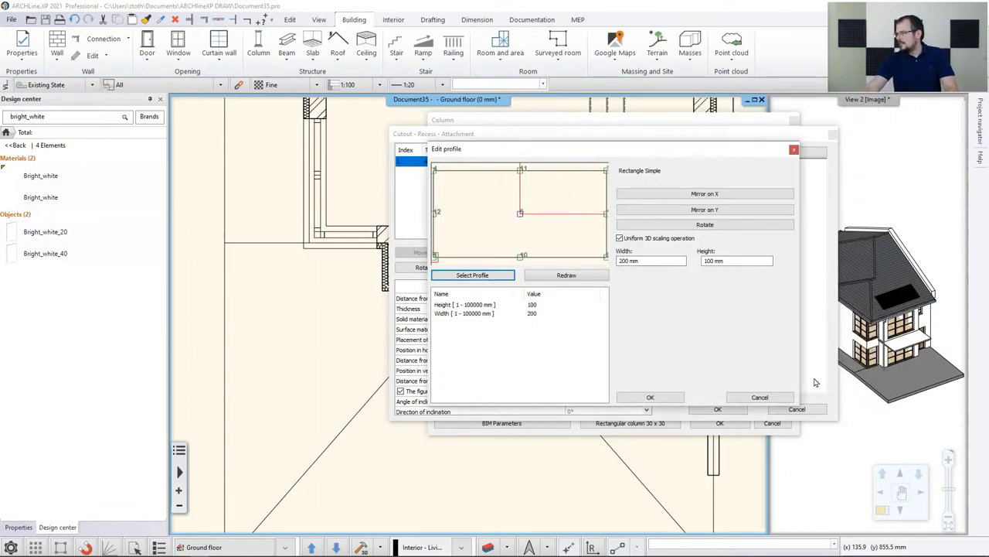
{"action": "left_click", "coordinate": [666, 399]}
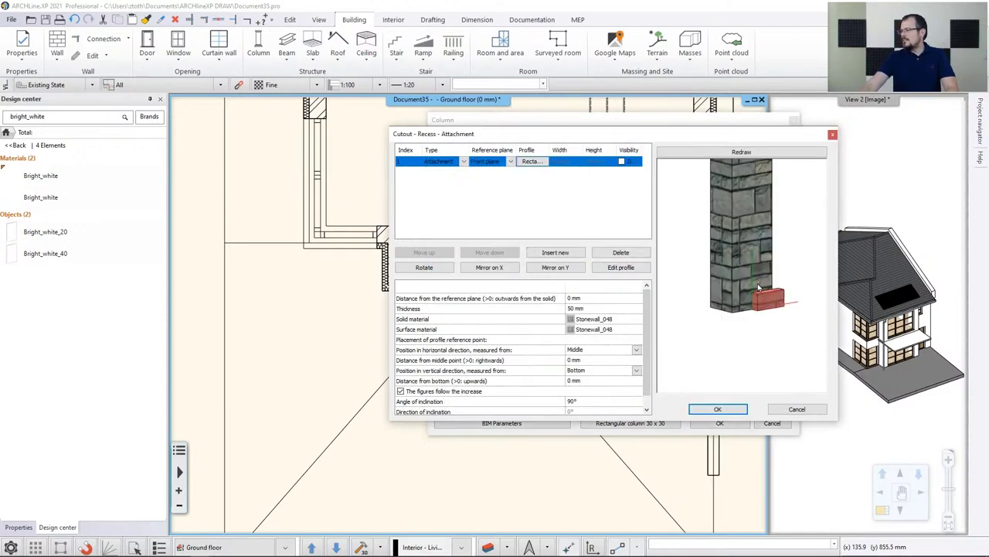
Measure the attachment's vertical position from the top of the column
{"action": "left_click_drag", "start_coordinate": [759, 285], "coordinate": [744, 317]}
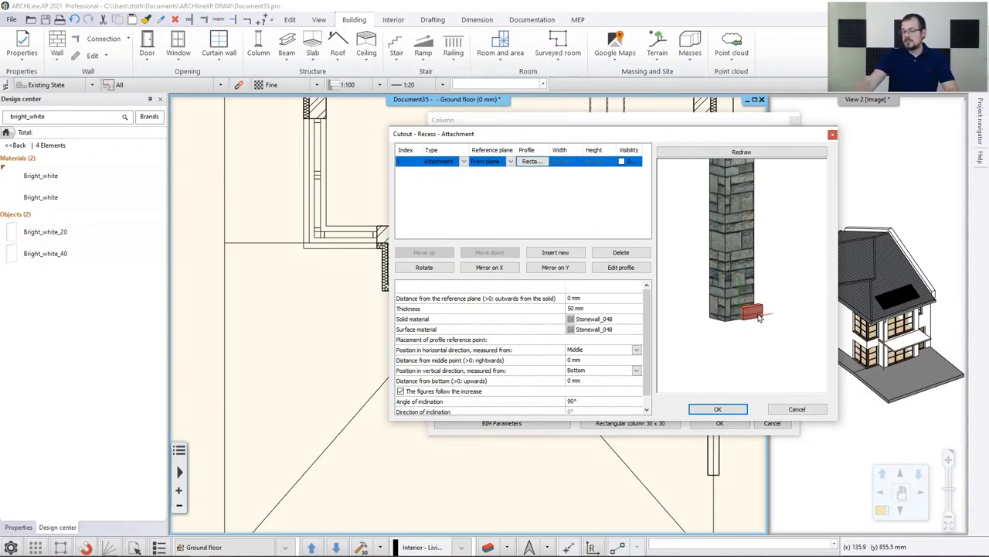
{"action": "scroll", "coordinate": [749, 318], "scroll_direction": "down", "scroll_amount": 5}
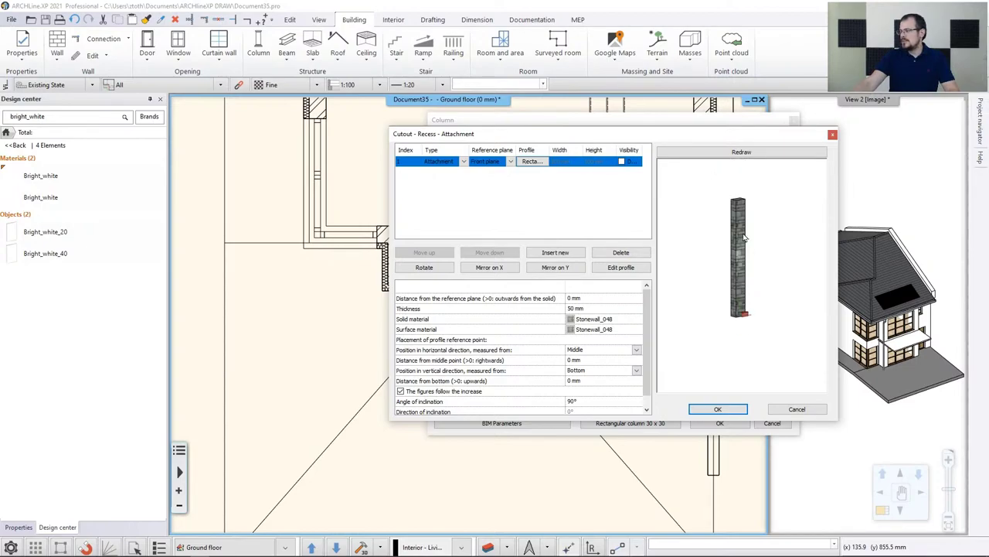
{"action": "scroll", "coordinate": [749, 242], "scroll_direction": "up", "scroll_amount": 4}
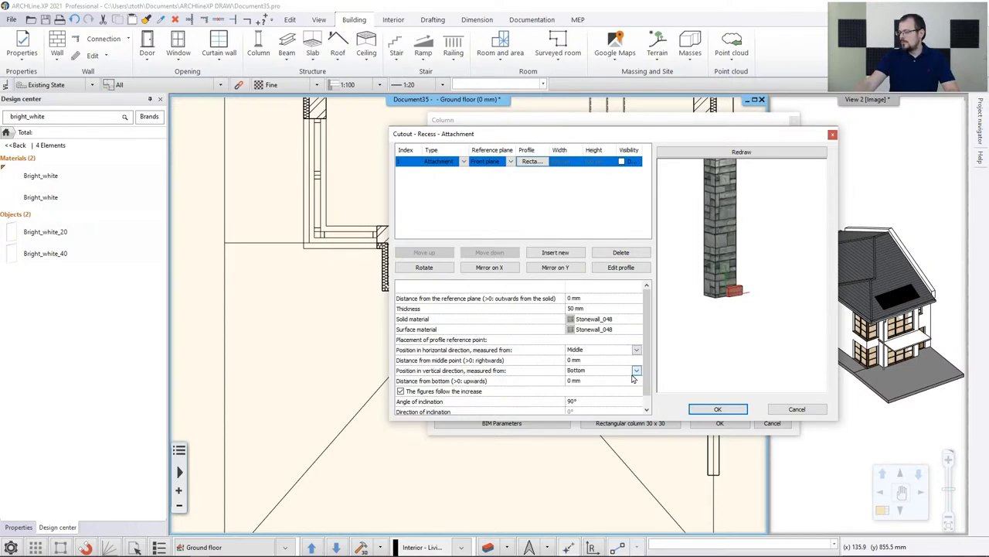
{"action": "left_click", "coordinate": [637, 372]}
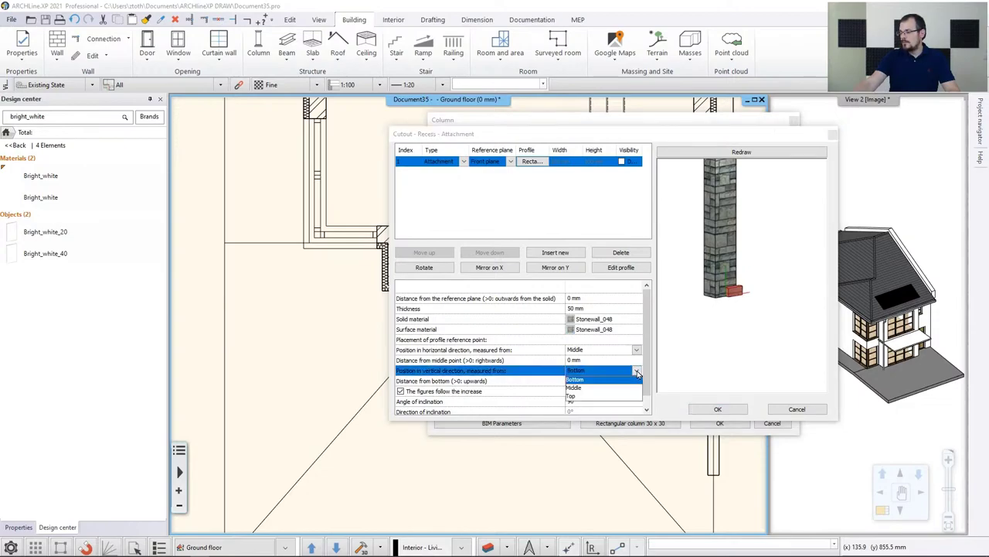
{"action": "left_click", "coordinate": [578, 396]}
Bring up the Materials library for the attachment's solid material, currently Stonewall_048
{"action": "scroll", "coordinate": [748, 293], "scroll_direction": "up", "scroll_amount": 3}
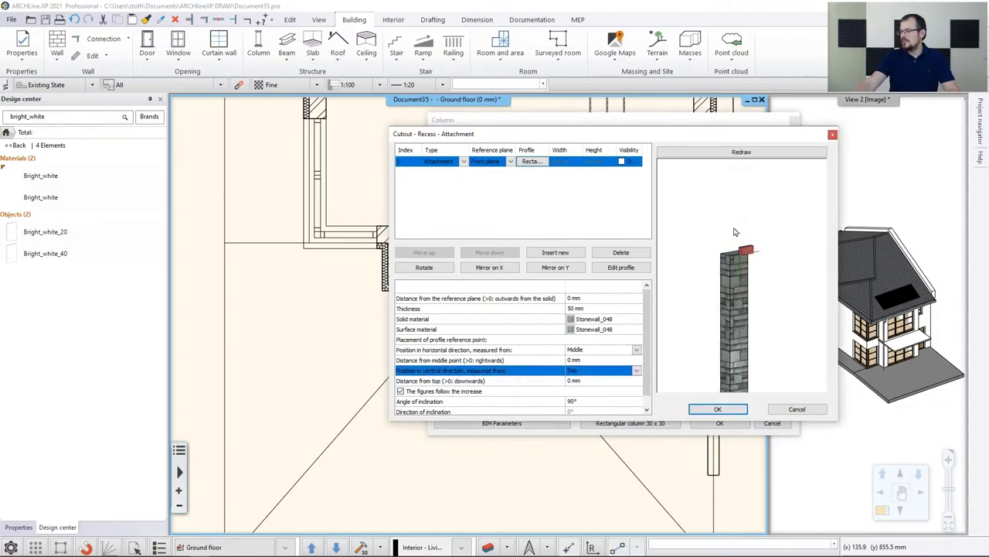
{"action": "left_click", "coordinate": [618, 300]}
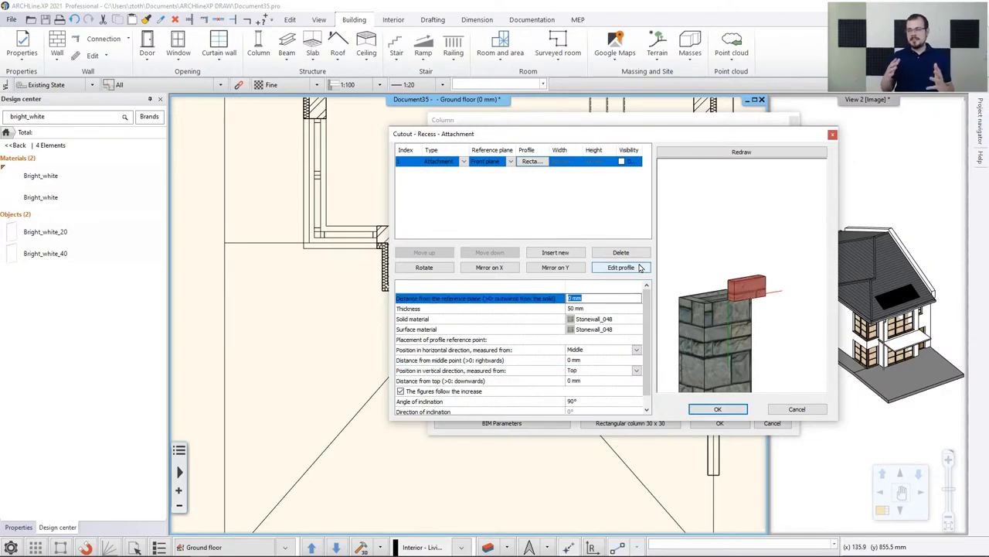
{"action": "mouse_move", "coordinate": [738, 285]}
{"action": "left_mouse_down"}
{"action": "mouse_move", "coordinate": [787, 332]}
{"action": "mouse_move", "coordinate": [738, 303]}
{"action": "mouse_move", "coordinate": [763, 280]}
{"action": "mouse_move", "coordinate": [740, 277]}
{"action": "left_mouse_up"}
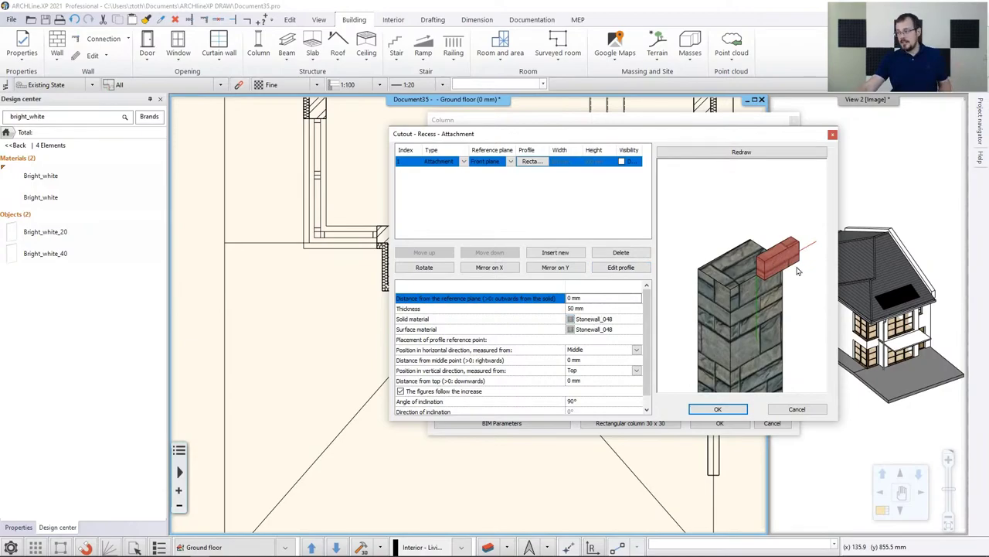
{"action": "left_click", "coordinate": [594, 320]}
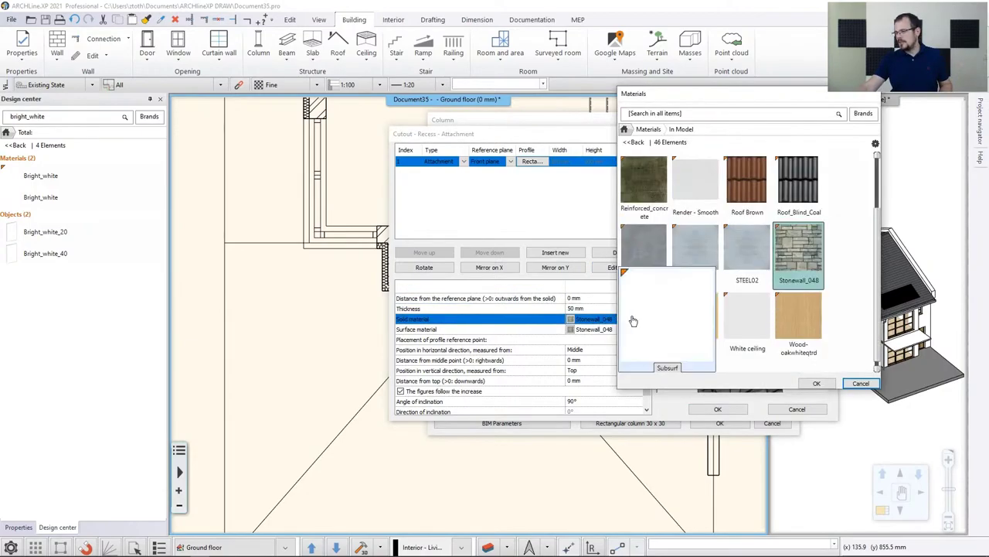
Search 'concrete' and set the attachment's solid material to Concrete3
{"action": "scroll", "coordinate": [804, 263], "scroll_direction": "down", "scroll_amount": 1}
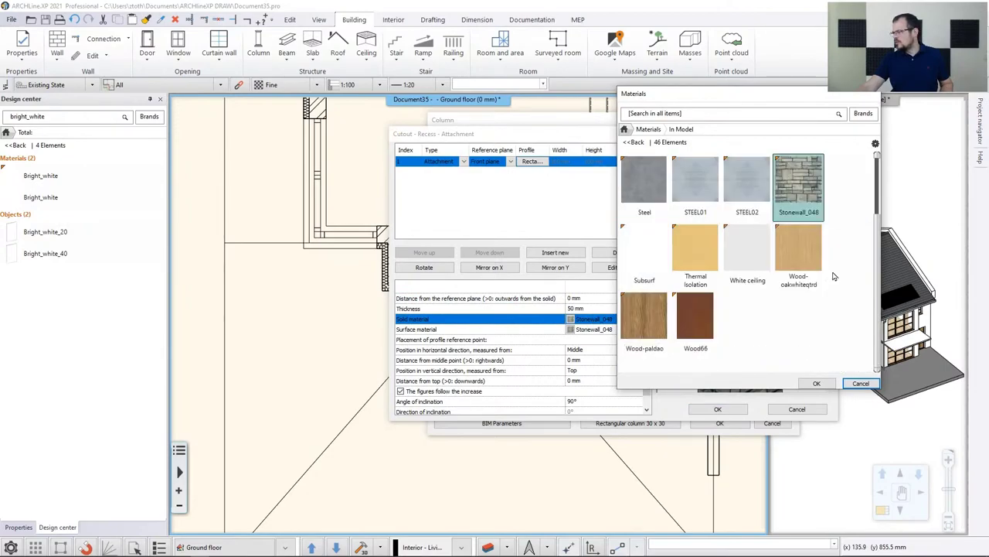
{"action": "scroll", "coordinate": [788, 331], "scroll_direction": "up", "scroll_amount": 5}
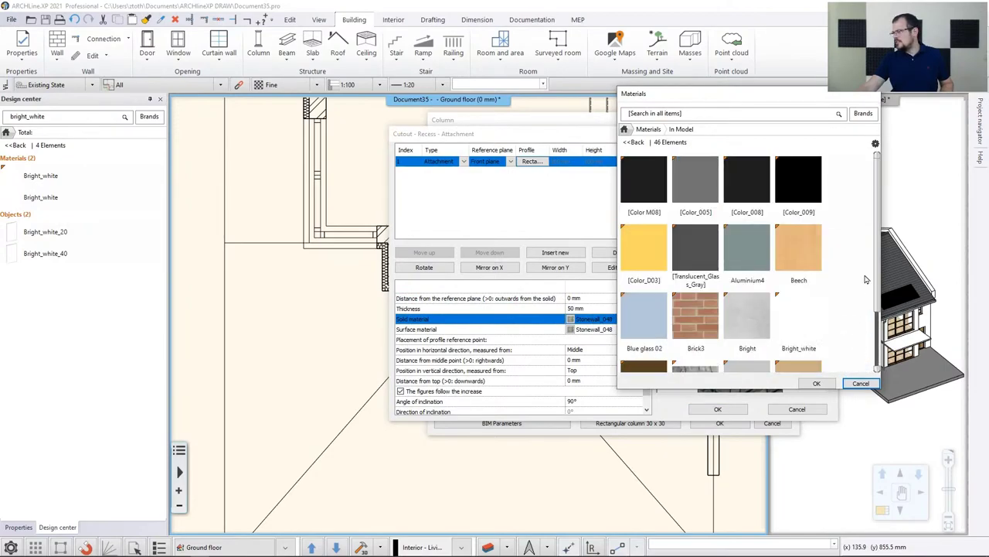
{"action": "scroll", "coordinate": [867, 274], "scroll_direction": "down", "scroll_amount": 3}
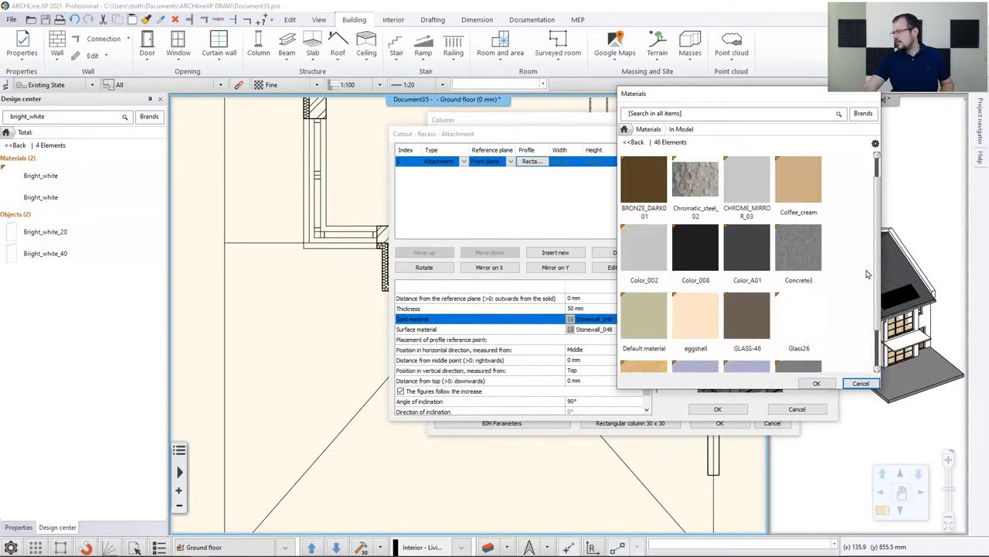
{"action": "left_click", "coordinate": [626, 129]}
{"action": "left_click", "coordinate": [648, 115]}
{"action": "type", "text": "c"}
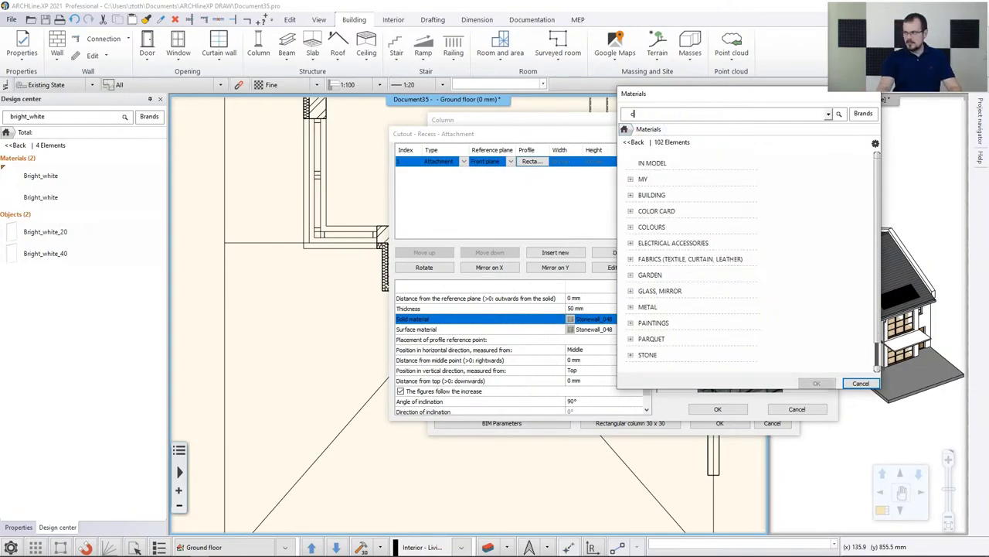
{"action": "type", "text": "oncrete"}
{"action": "key", "text": "Return"}
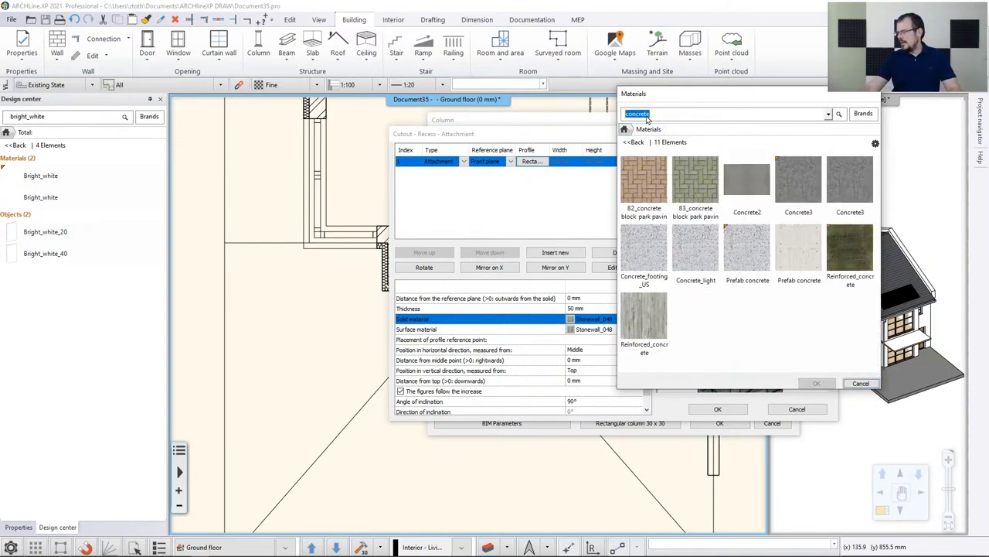
{"action": "left_click", "coordinate": [795, 181]}
{"action": "left_click", "coordinate": [816, 383]}
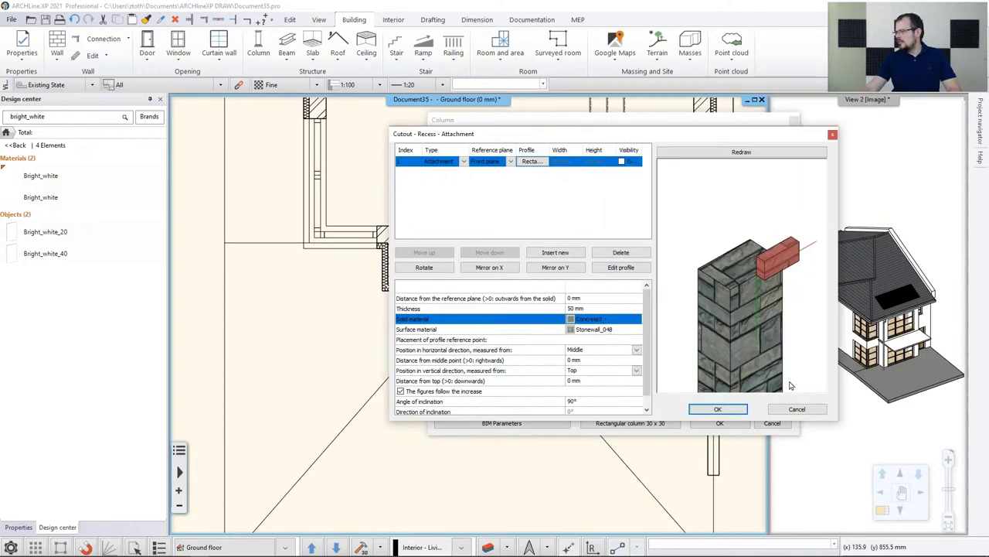
Set the surface material to Concrete3 as well and redraw the preview
{"action": "left_click", "coordinate": [599, 331]}
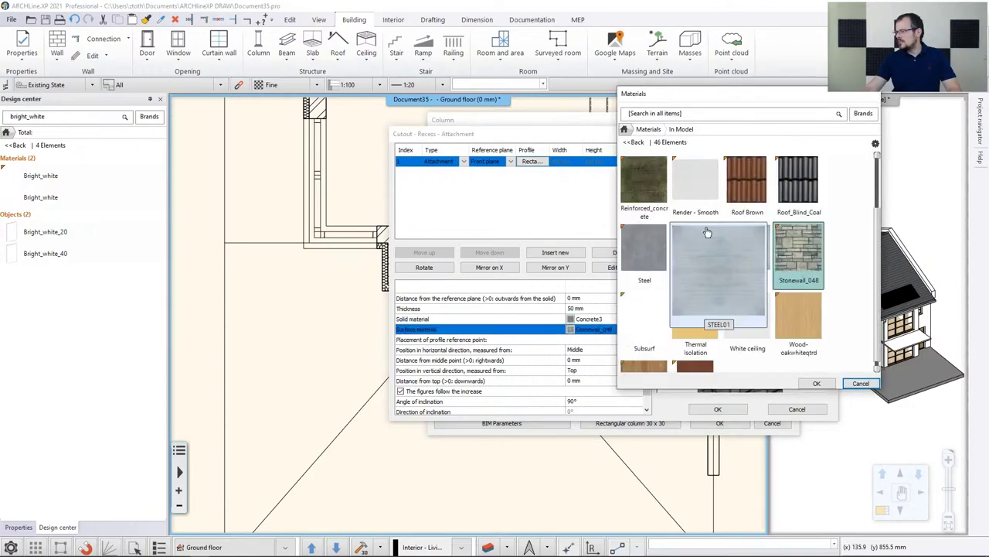
{"action": "mouse_move", "coordinate": [780, 251]}
{"action": "scroll", "coordinate": [781, 251], "scroll_direction": "down", "scroll_amount": 1}
{"action": "scroll", "coordinate": [781, 252], "scroll_direction": "up", "scroll_amount": 3}
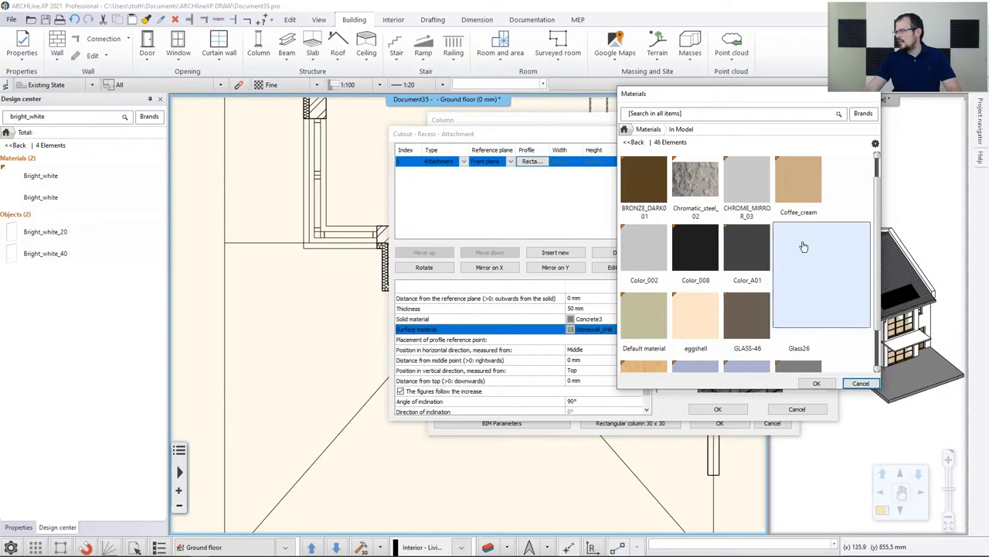
{"action": "mouse_move", "coordinate": [816, 344]}
{"action": "left_click", "coordinate": [816, 382]}
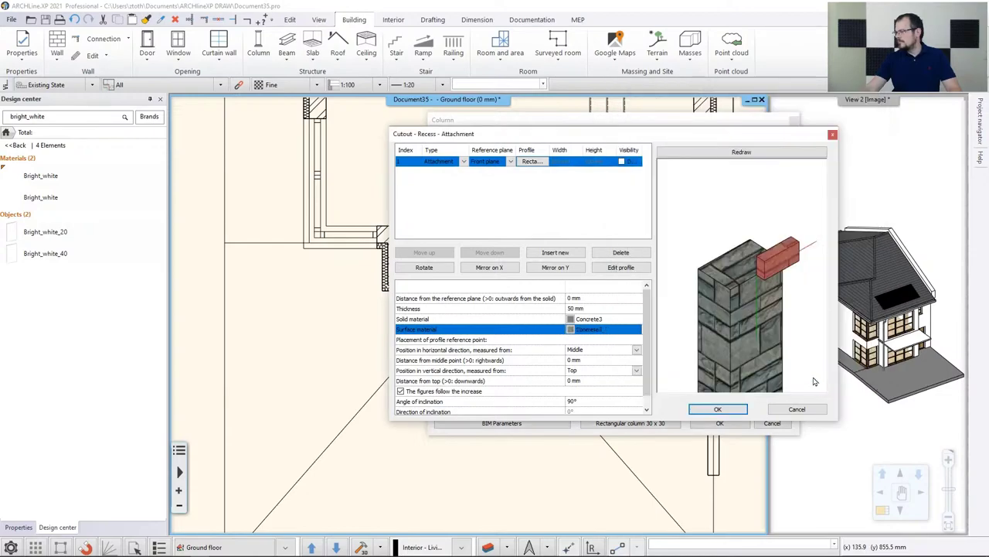
{"action": "left_click", "coordinate": [771, 155]}
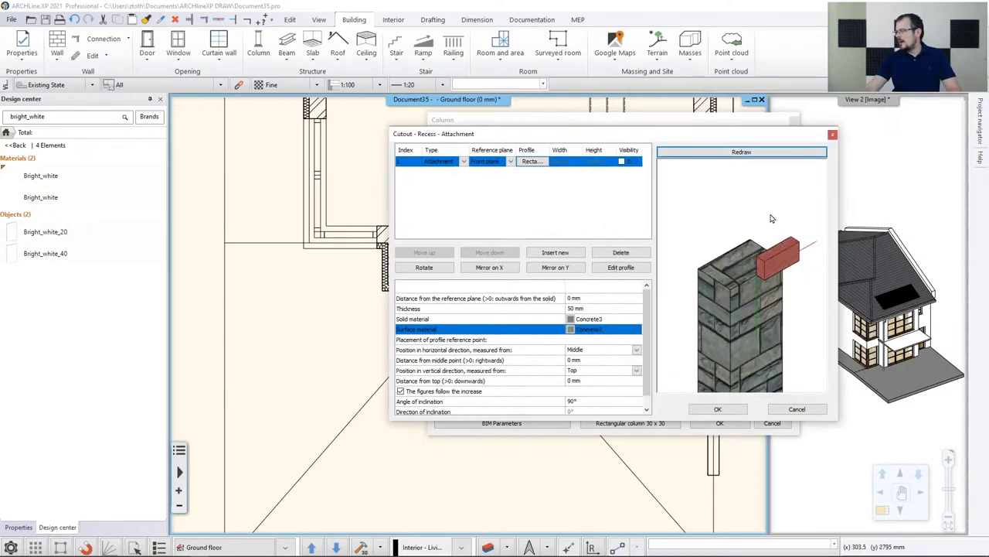
Give the capping block a -150 reference-plane offset and 100 thickness
{"action": "left_click", "coordinate": [586, 300]}
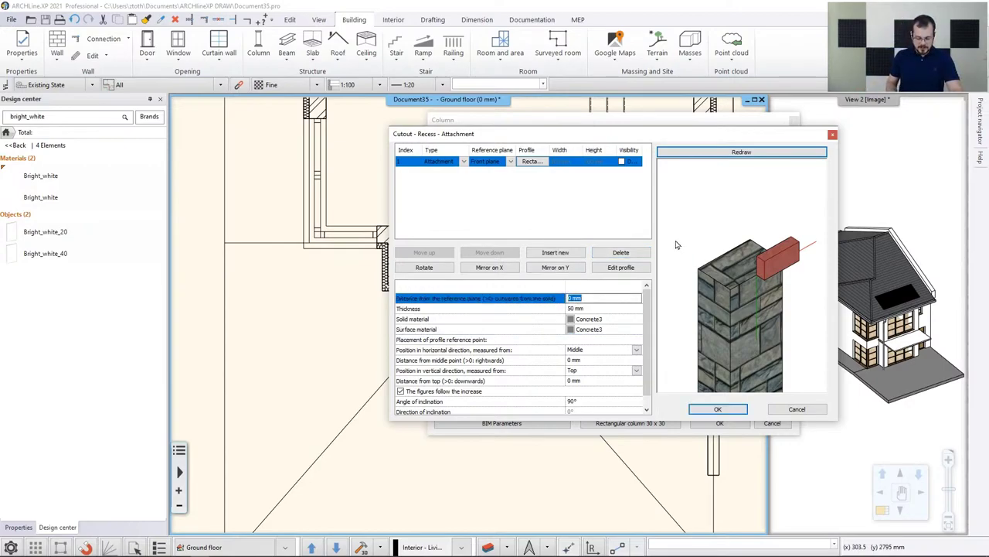
{"action": "type", "text": "-150"}
{"action": "left_click", "coordinate": [748, 151]}
{"action": "left_click_drag", "start_coordinate": [769, 251], "coordinate": [804, 237]}
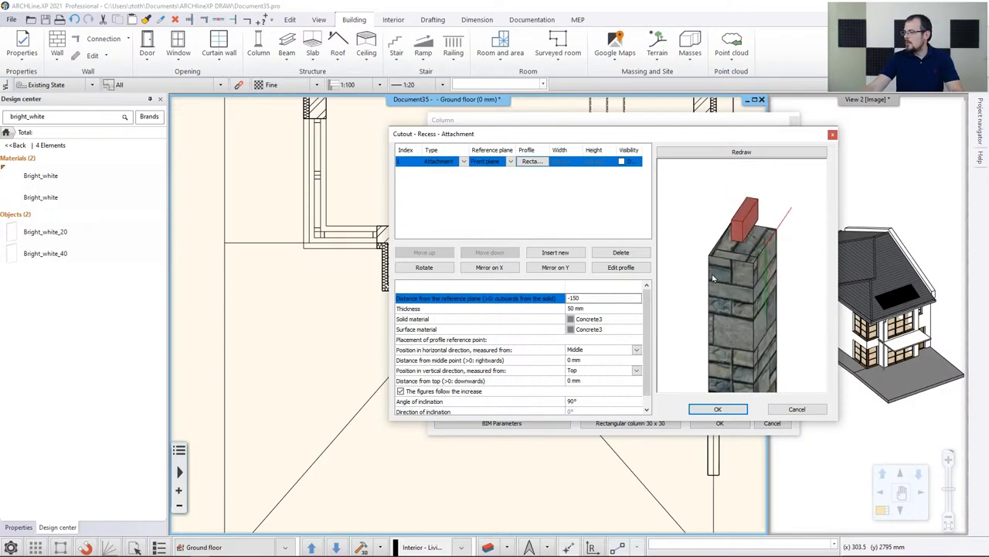
{"action": "left_click", "coordinate": [586, 309]}
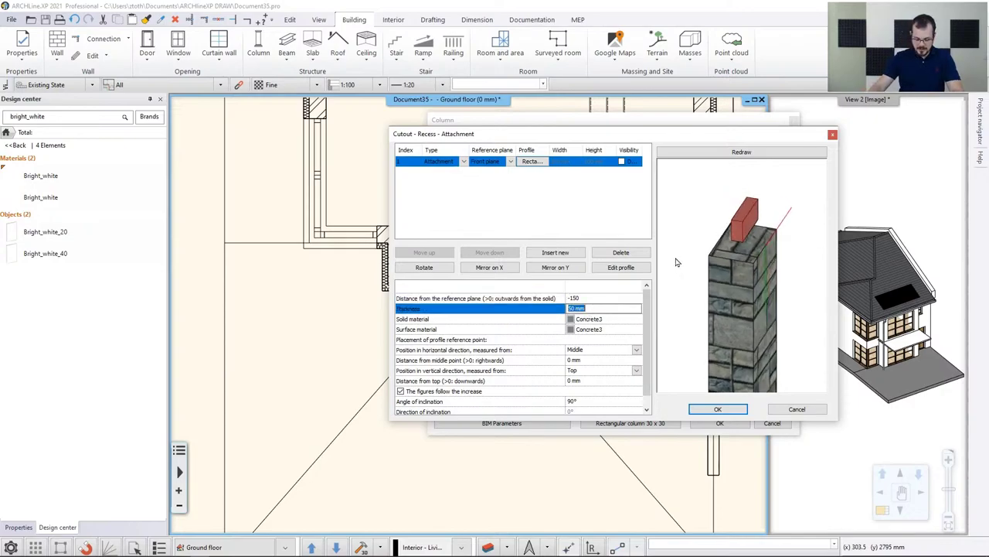
{"action": "type", "text": "100"}
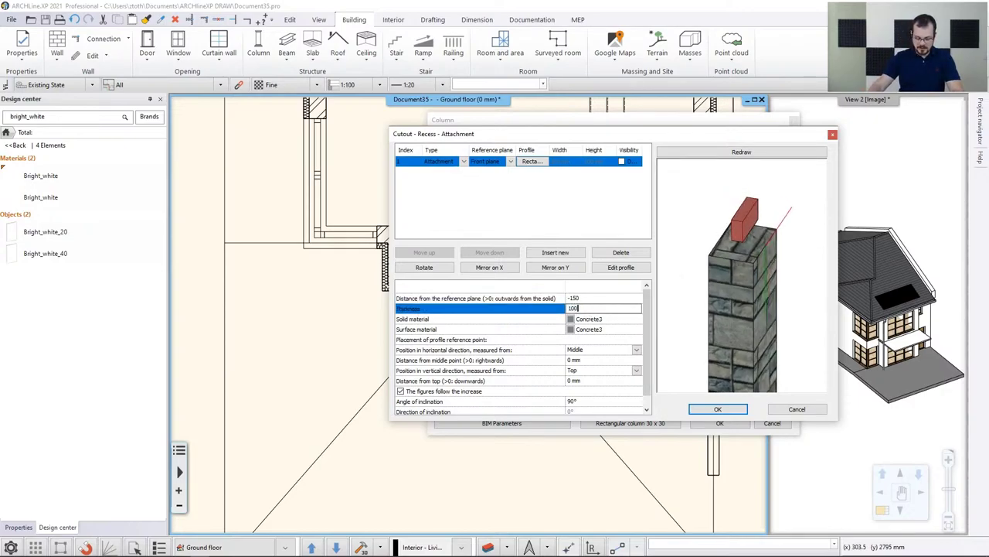
{"action": "left_click_drag", "start_coordinate": [773, 248], "coordinate": [733, 249]}
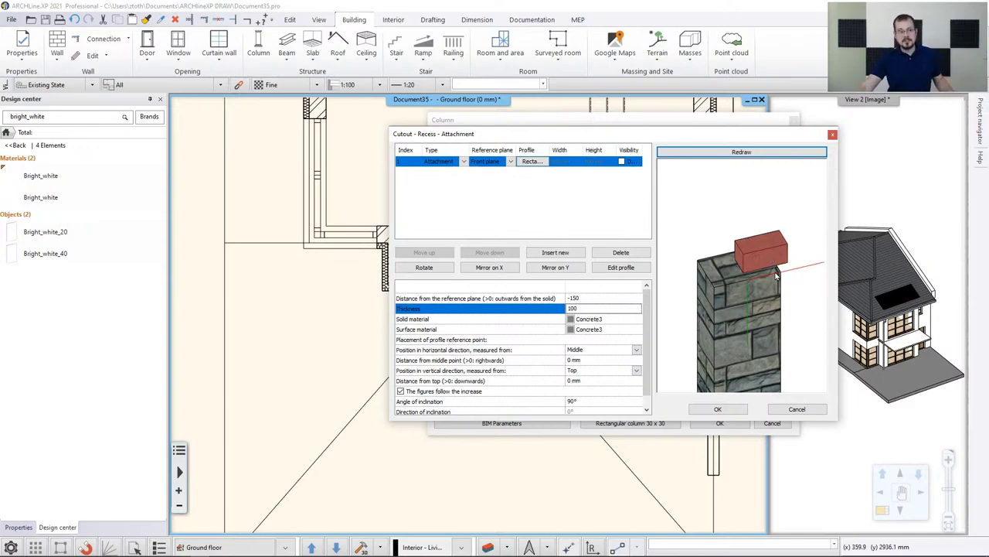
Confirm the 200 × 100 profile is unchanged and apply the attachment settings
{"action": "left_click", "coordinate": [540, 163]}
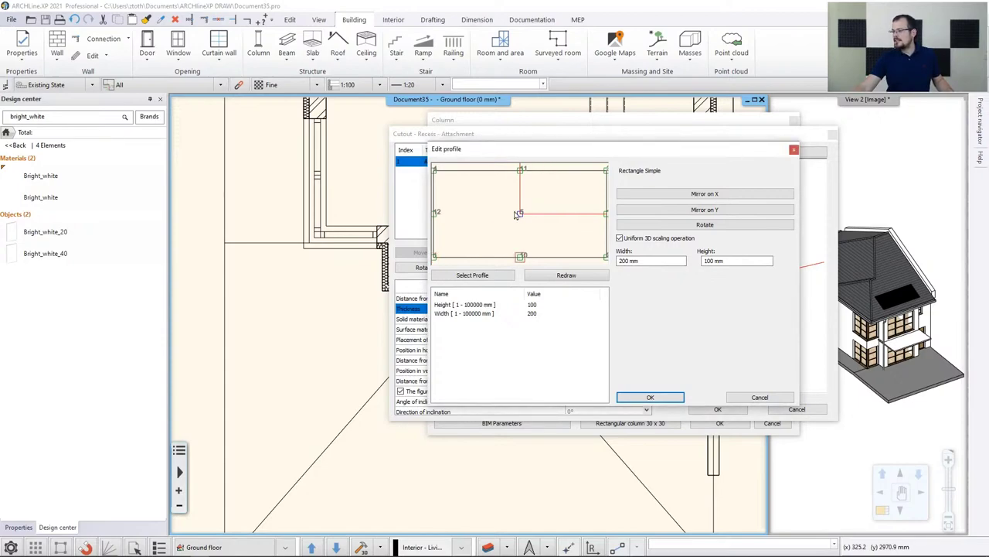
{"action": "left_click", "coordinate": [651, 398]}
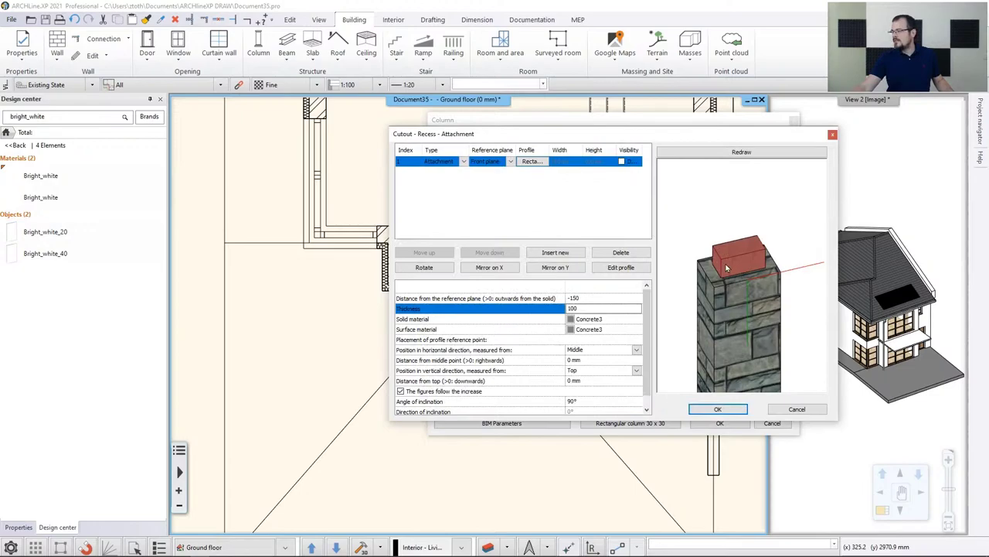
{"action": "left_click_drag", "start_coordinate": [726, 263], "coordinate": [768, 274]}
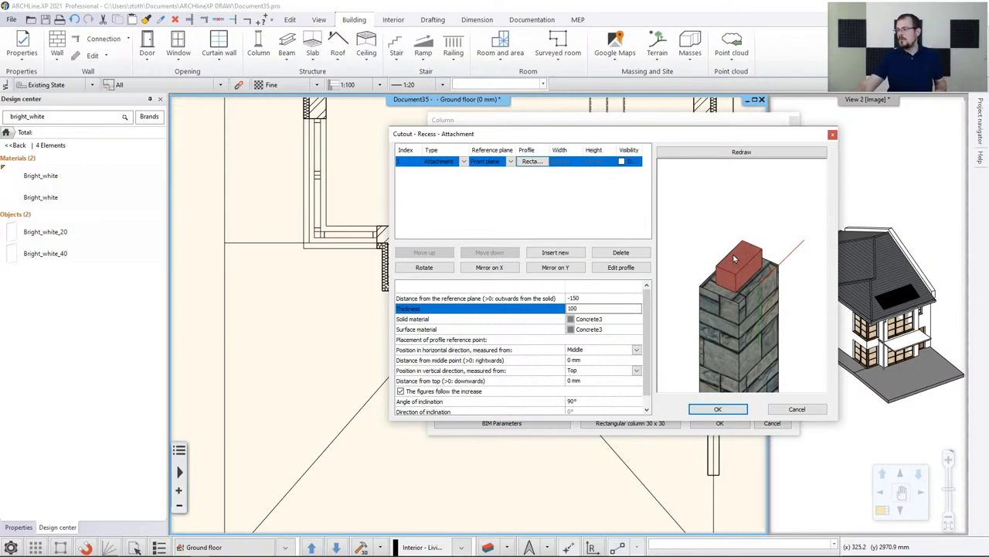
{"action": "left_click", "coordinate": [544, 165]}
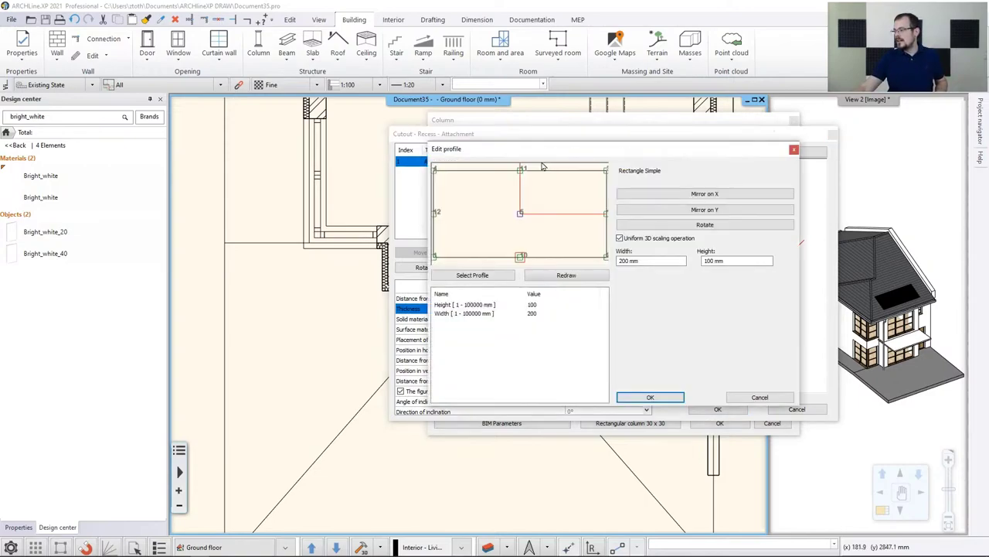
{"action": "left_click", "coordinate": [651, 398]}
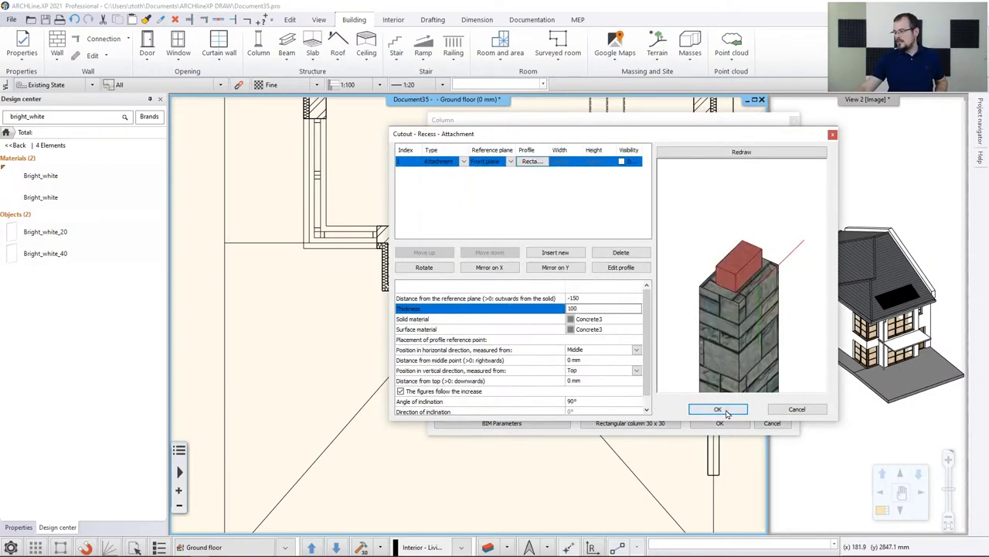
{"action": "left_click", "coordinate": [718, 408]}
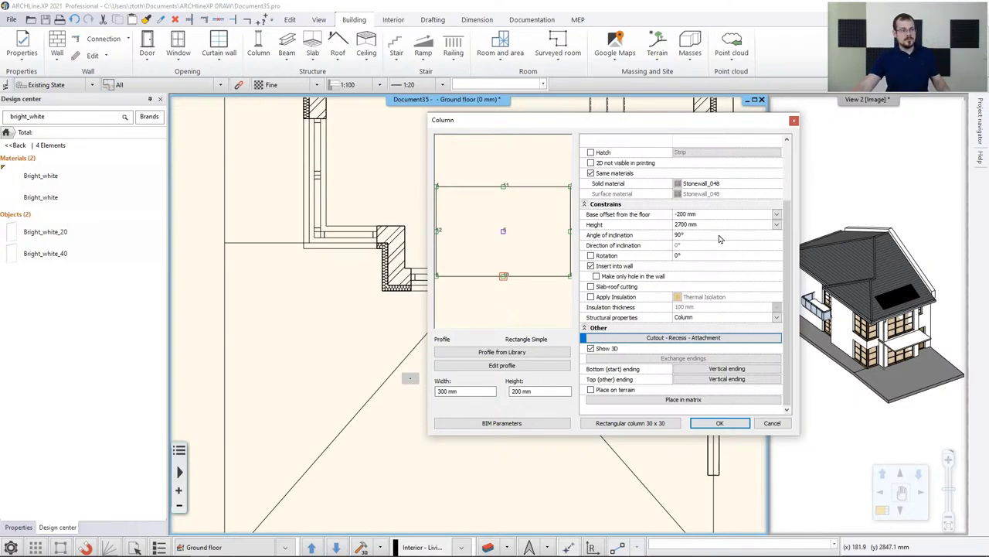
Accept the stone column settings and place the capped column on the Ground floor plan
{"action": "left_click", "coordinate": [718, 423]}
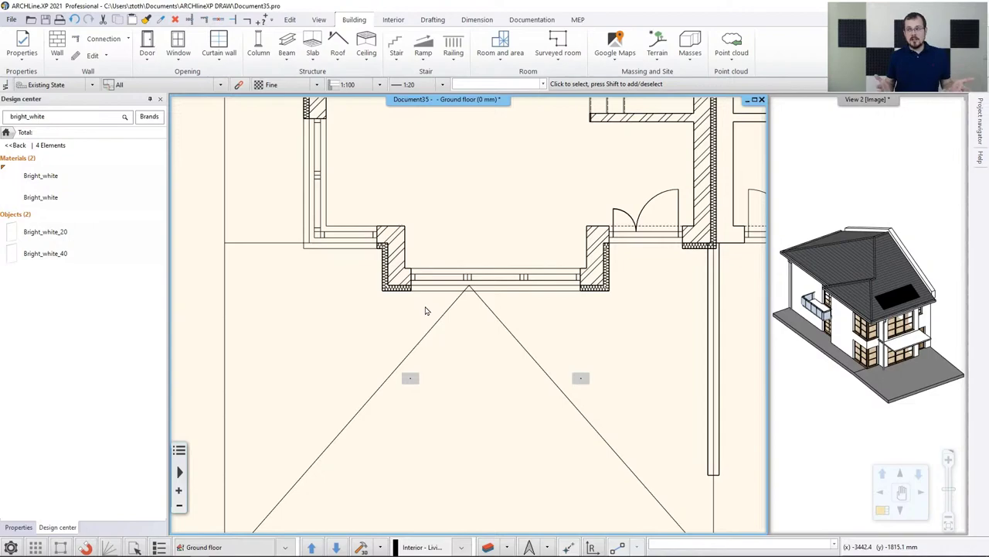
{"action": "left_click", "coordinate": [260, 59]}
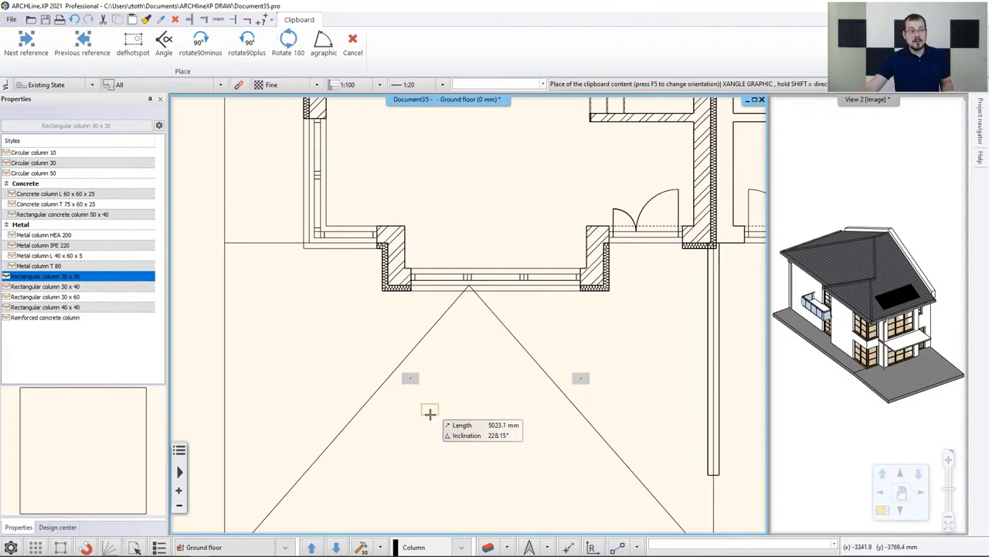
{"action": "scroll", "coordinate": [430, 403], "scroll_direction": "up", "scroll_amount": 6}
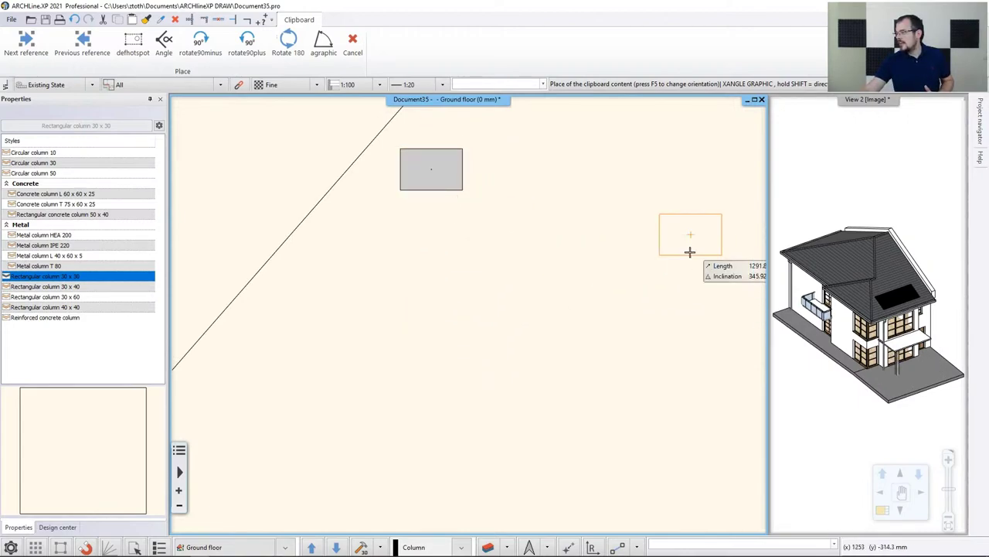
{"action": "scroll", "coordinate": [251, 393], "scroll_direction": "down", "scroll_amount": 3}
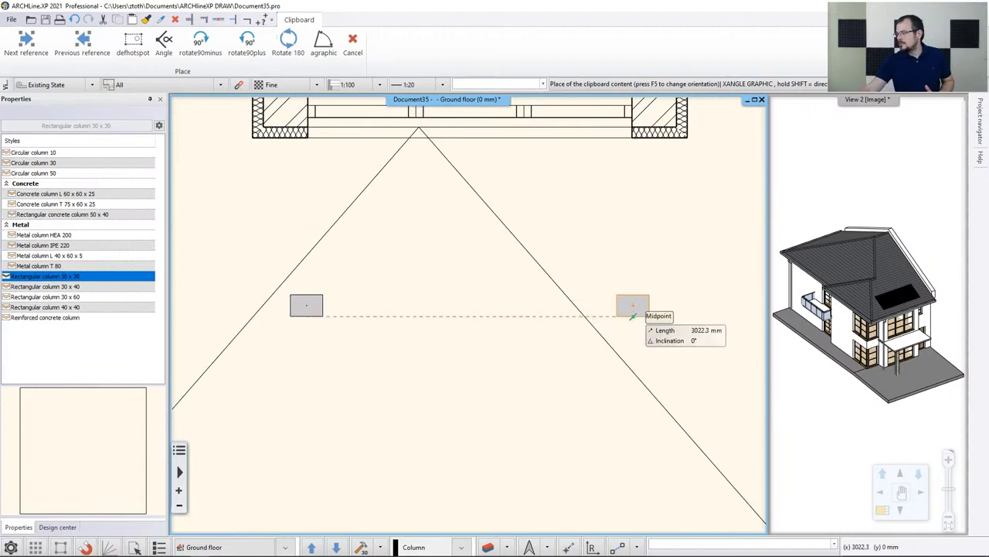
{"action": "scroll", "coordinate": [526, 317], "scroll_direction": "up", "scroll_amount": 5}
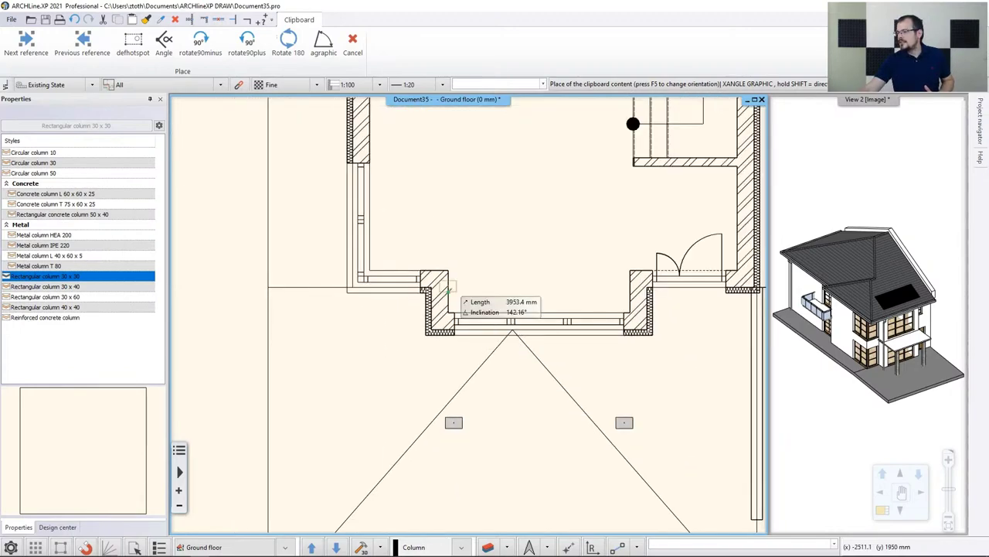
{"action": "scroll", "coordinate": [456, 302], "scroll_direction": "up", "scroll_amount": 5}
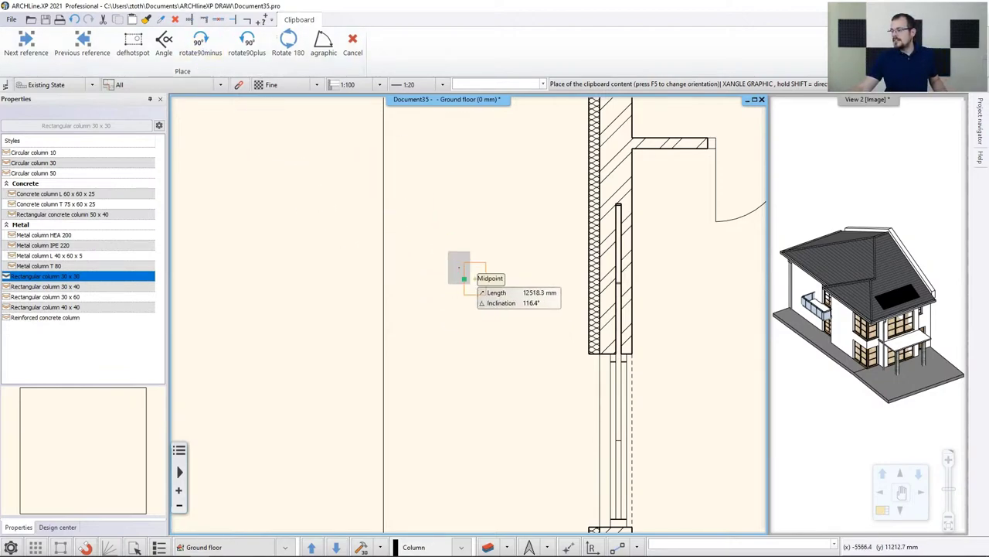
{"action": "scroll", "coordinate": [456, 282], "scroll_direction": "up", "scroll_amount": 2}
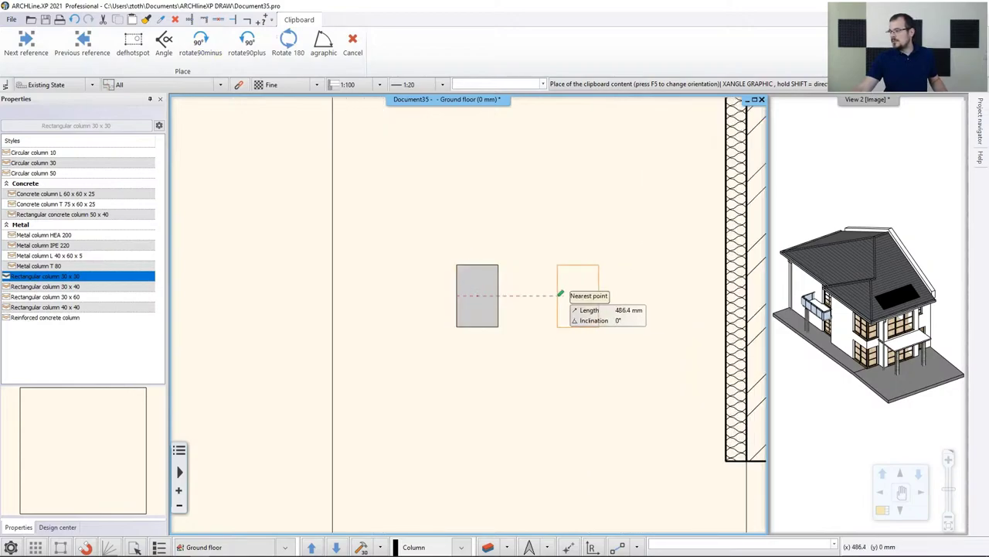
{"action": "key", "text": "Escape"}
{"action": "left_click", "coordinate": [850, 174]}
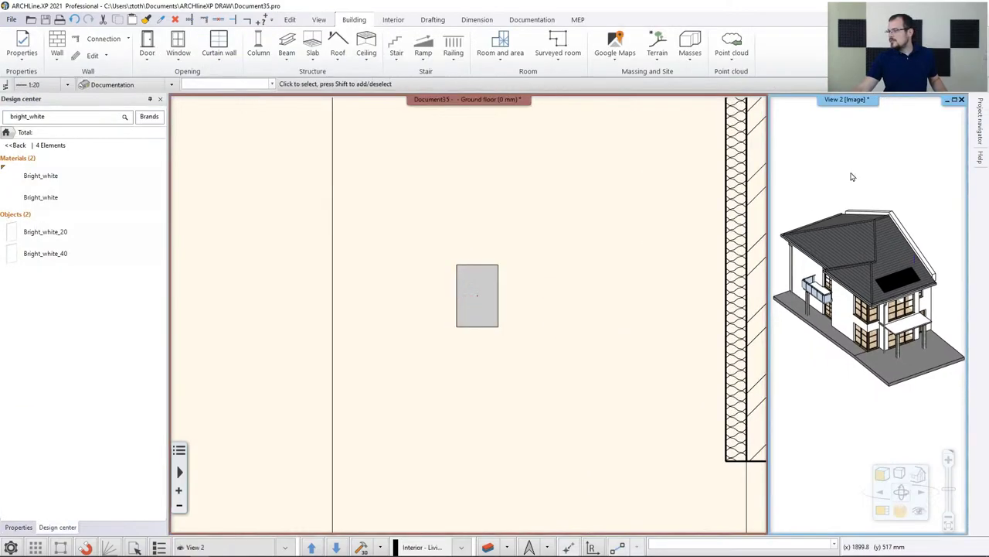
Show the 3D model in the main window and select the stone column under the balcony
{"action": "left_click", "coordinate": [882, 512]}
{"action": "middle_click_drag", "start_coordinate": [576, 407], "coordinate": [541, 394]}
{"action": "scroll", "coordinate": [533, 356], "scroll_direction": "up", "scroll_amount": 4}
{"action": "scroll", "coordinate": [529, 348], "scroll_direction": "up", "scroll_amount": 3}
{"action": "middle_click_drag", "start_coordinate": [503, 309], "coordinate": [503, 258]}
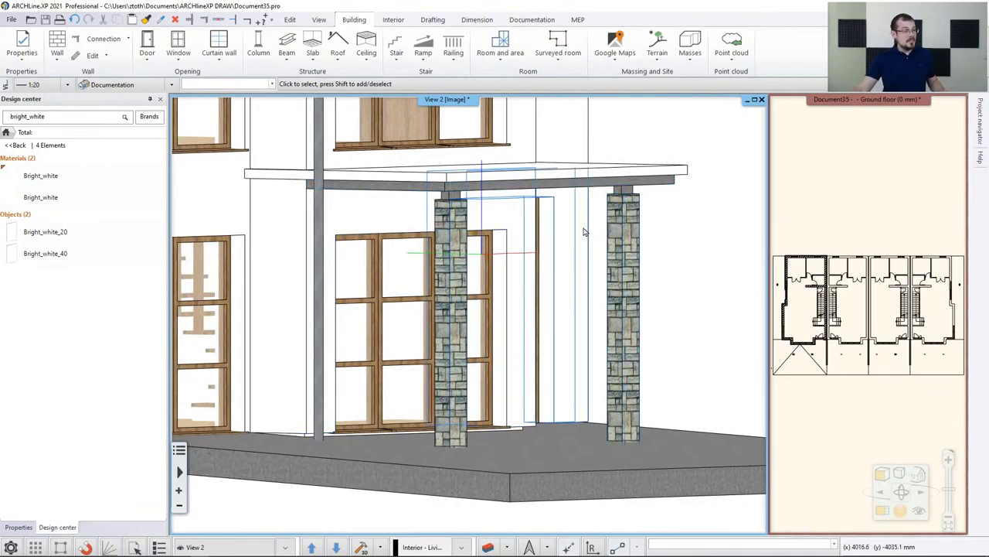
{"action": "middle_click_drag", "start_coordinate": [503, 214], "coordinate": [344, 299]}
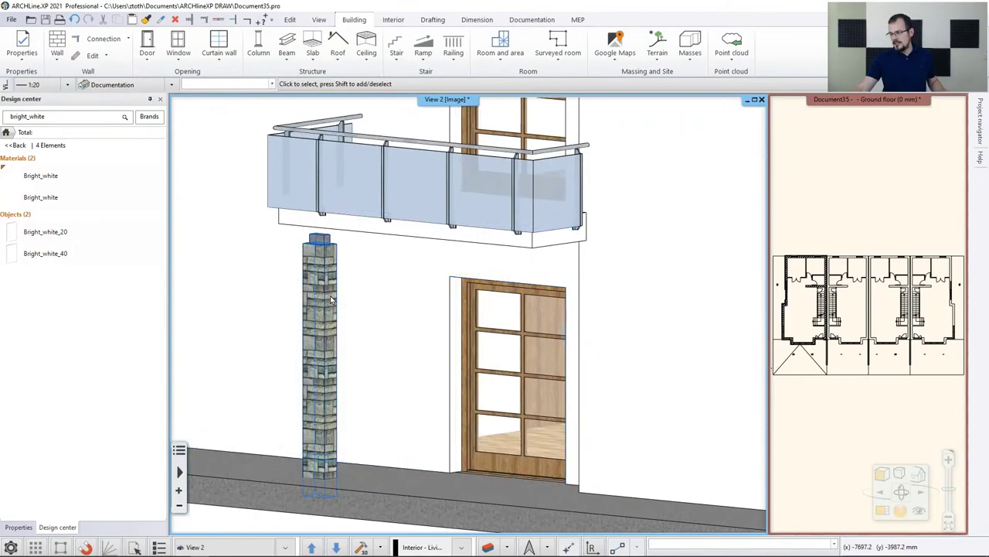
{"action": "left_click", "coordinate": [334, 301]}
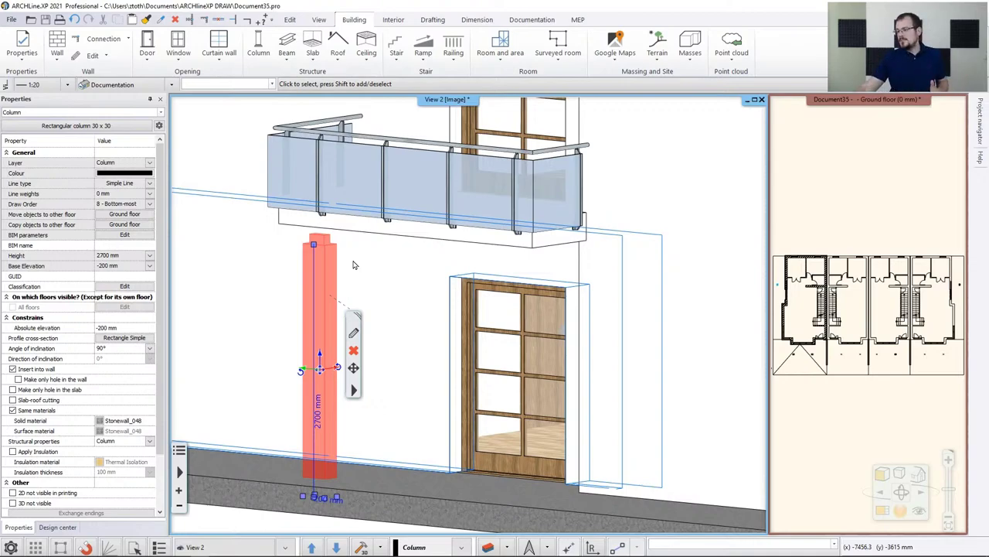
Orbit around the building to an angled view of the balcony and its 2700 mm column
{"action": "scroll", "coordinate": [353, 265], "scroll_direction": "down", "scroll_amount": 3}
{"action": "middle_click_drag", "start_coordinate": [353, 265], "coordinate": [587, 309]}
{"action": "scroll", "coordinate": [618, 361], "scroll_direction": "up", "scroll_amount": 3}
{"action": "scroll", "coordinate": [545, 253], "scroll_direction": "down", "scroll_amount": 3}
{"action": "scroll", "coordinate": [545, 253], "scroll_direction": "up", "scroll_amount": 2}
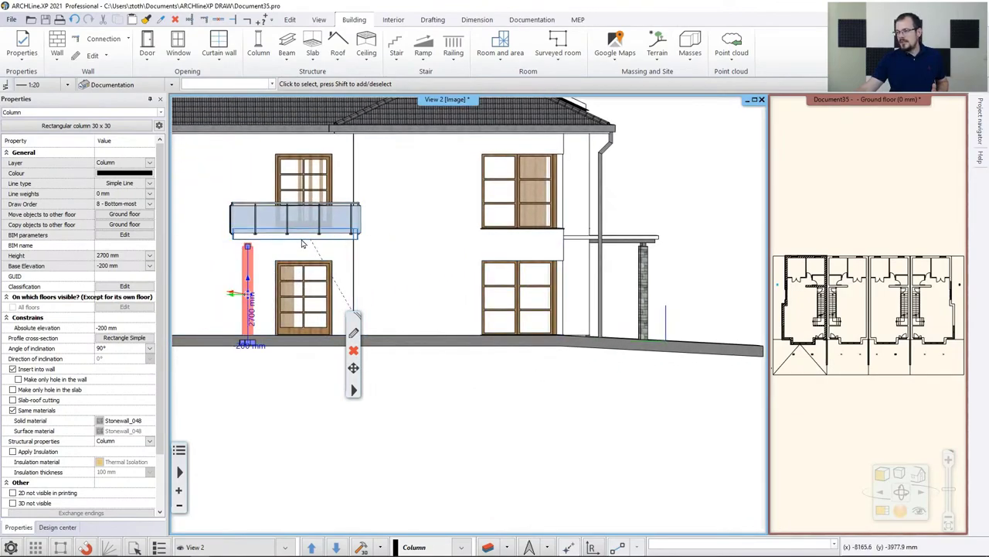
{"action": "middle_click_drag", "start_coordinate": [605, 249], "coordinate": [479, 255]}
{"action": "scroll", "coordinate": [379, 259], "scroll_direction": "up", "scroll_amount": 2}
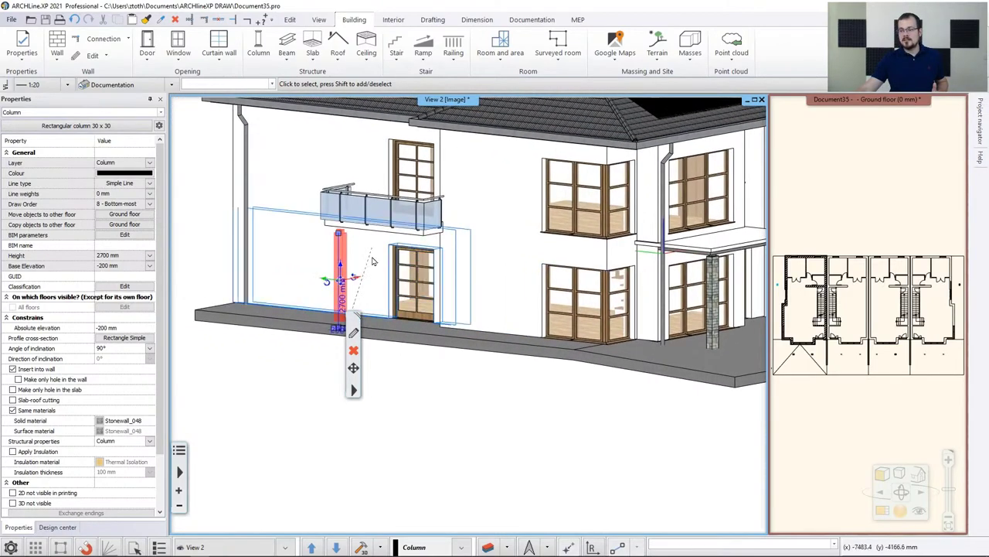
{"action": "scroll", "coordinate": [380, 259], "scroll_direction": "up", "scroll_amount": 3}
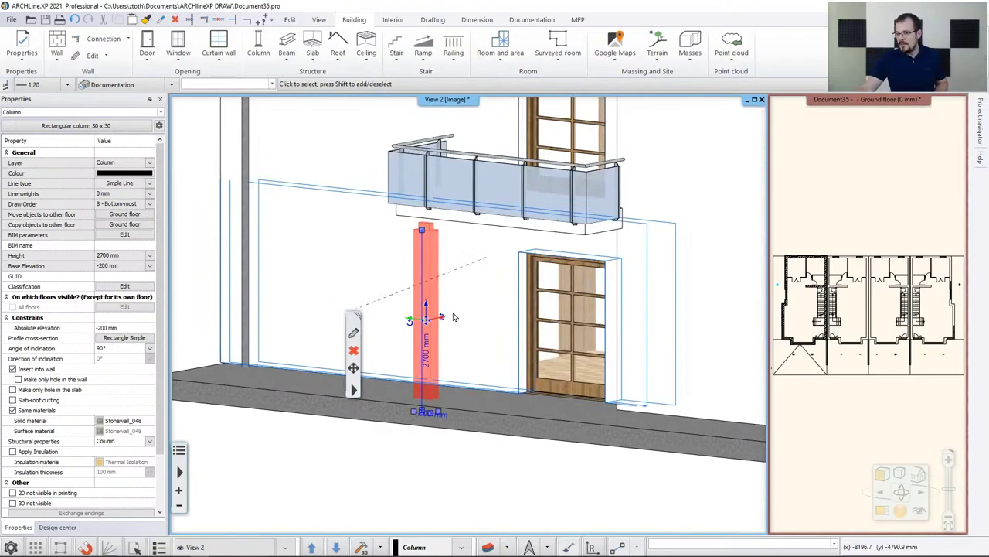
Change the balcony column's Height to 2800 mm, then deselect it and review the house
{"action": "left_click", "coordinate": [122, 255]}
{"action": "type", "text": "280"}
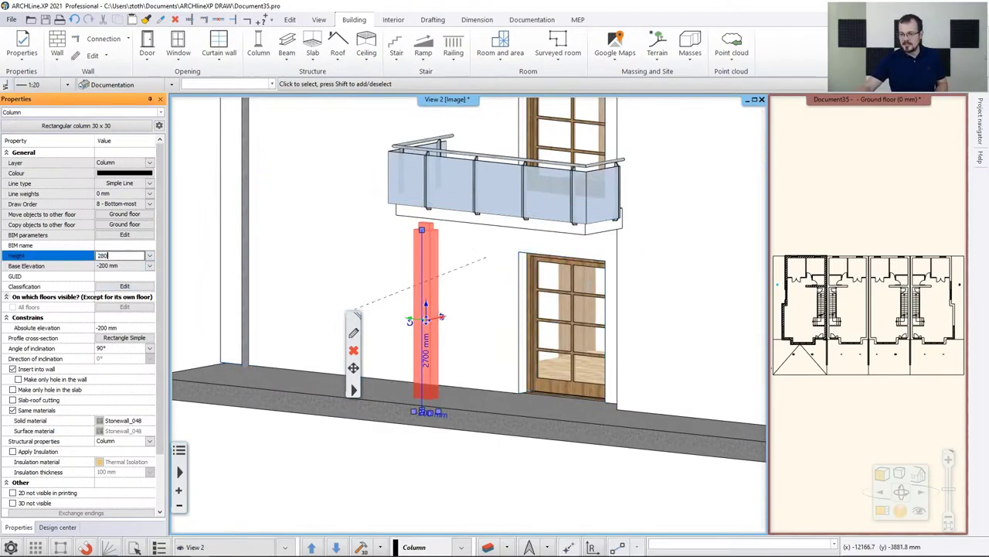
{"action": "type", "text": "0"}
{"action": "key", "text": "Return"}
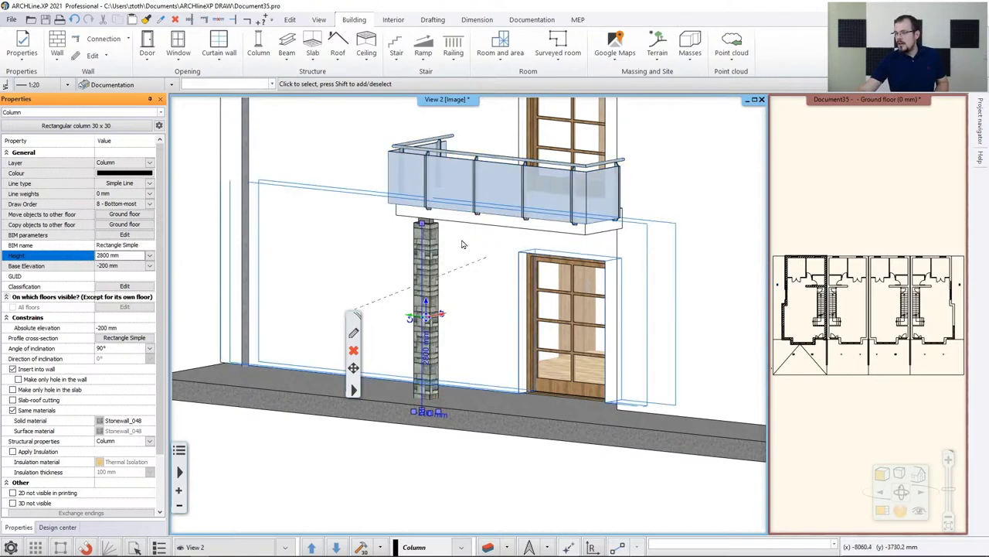
{"action": "scroll", "coordinate": [465, 241], "scroll_direction": "up", "scroll_amount": 4}
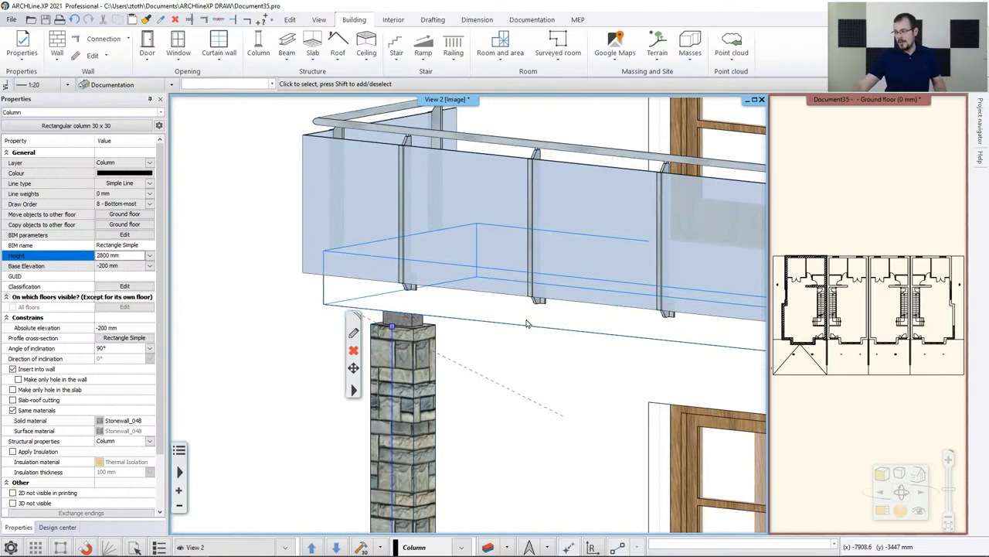
{"action": "scroll", "coordinate": [535, 309], "scroll_direction": "down", "scroll_amount": 3}
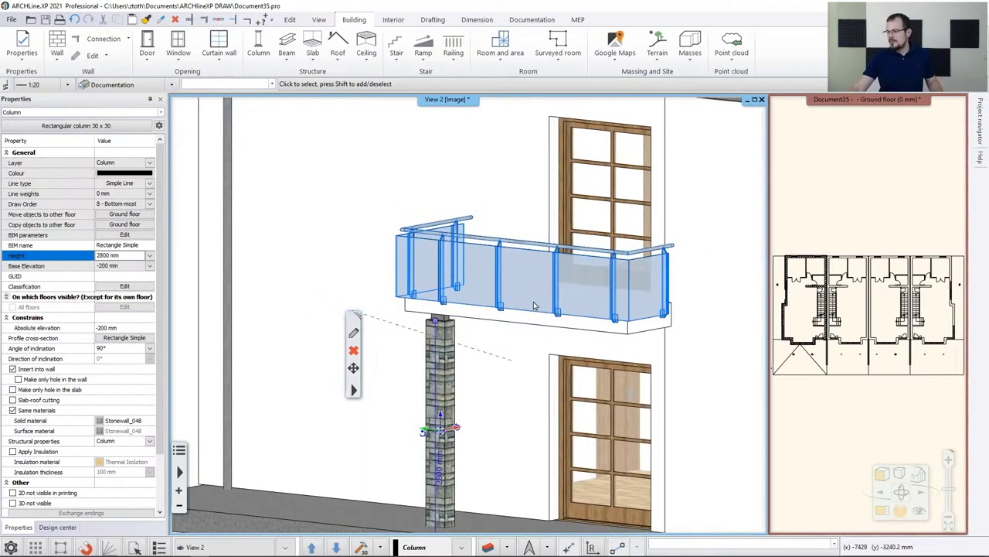
{"action": "scroll", "coordinate": [534, 305], "scroll_direction": "up", "scroll_amount": 3}
{"action": "scroll", "coordinate": [595, 272], "scroll_direction": "down", "scroll_amount": 4}
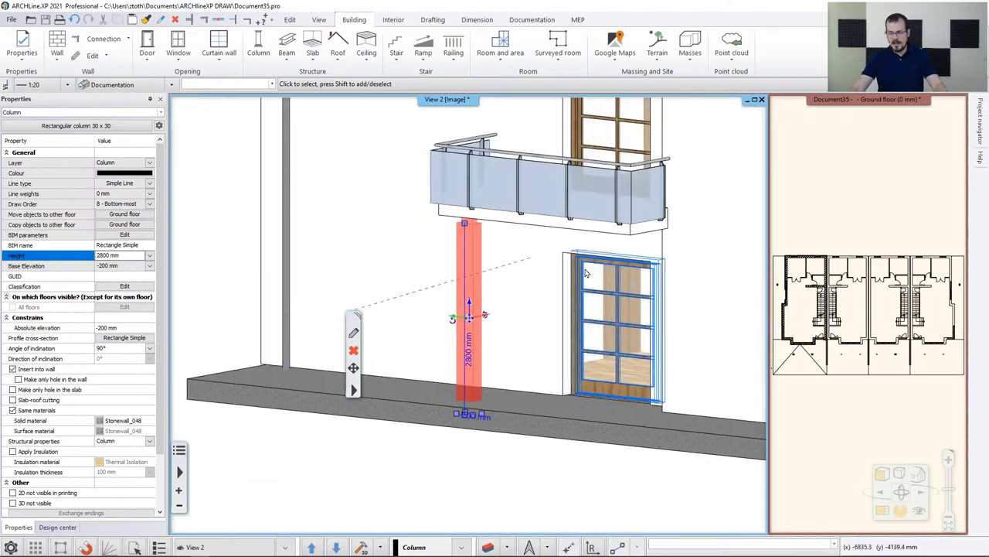
{"action": "key", "text": "Escape"}
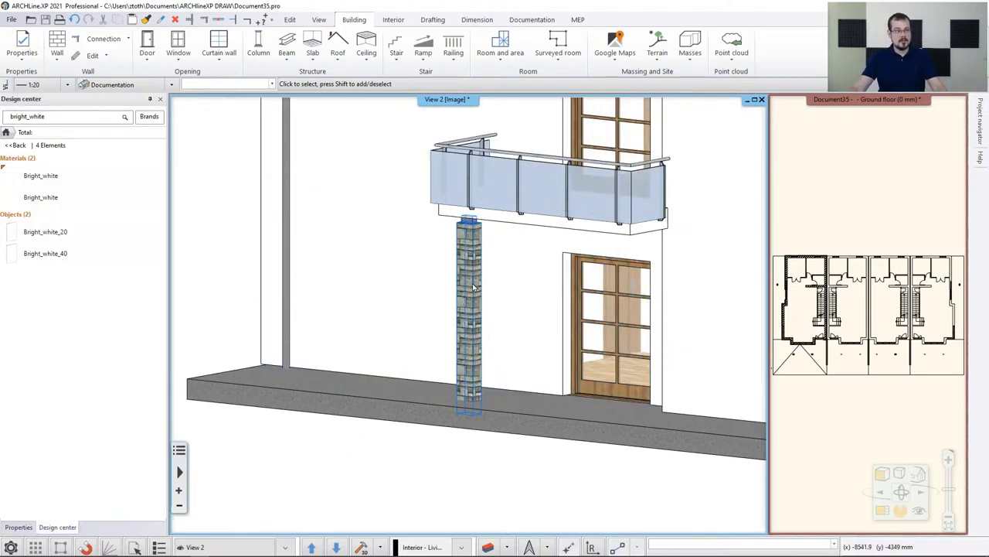
{"action": "scroll", "coordinate": [473, 287], "scroll_direction": "down", "scroll_amount": 5}
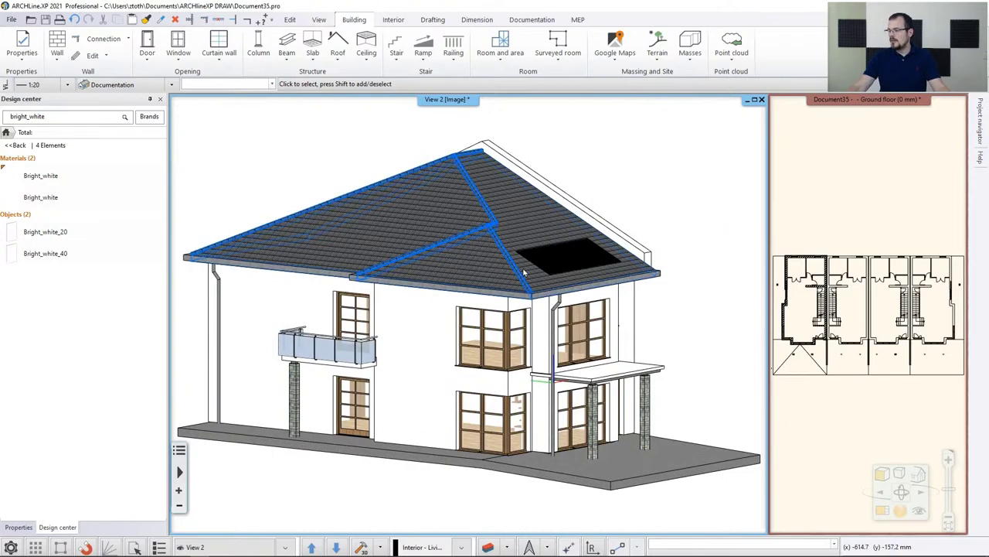
{"action": "mouse_move", "coordinate": [570, 263]}
{"action": "middle_mouse_down"}
{"action": "mouse_move", "coordinate": [541, 266]}
{"action": "mouse_move", "coordinate": [544, 279]}
{"action": "mouse_move", "coordinate": [563, 275]}
{"action": "middle_mouse_up"}
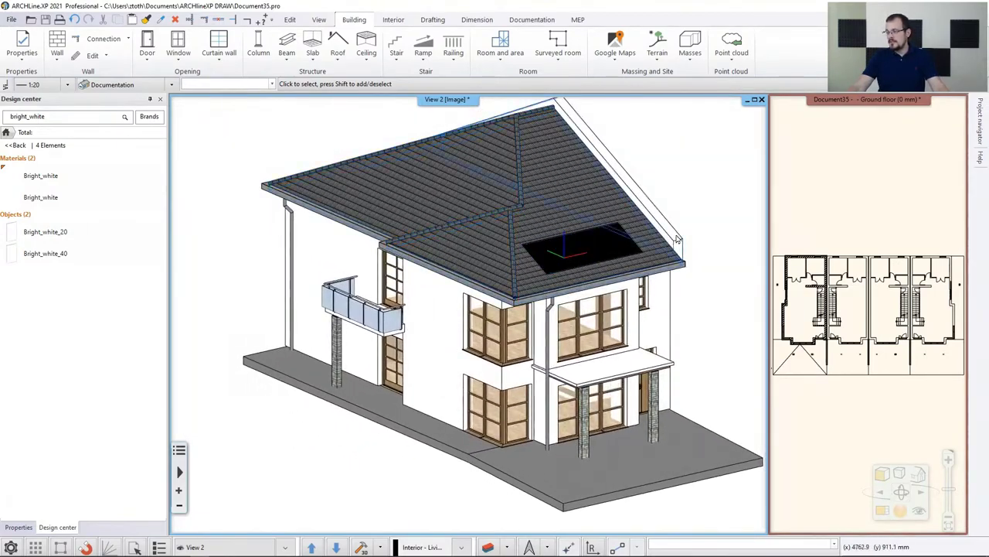